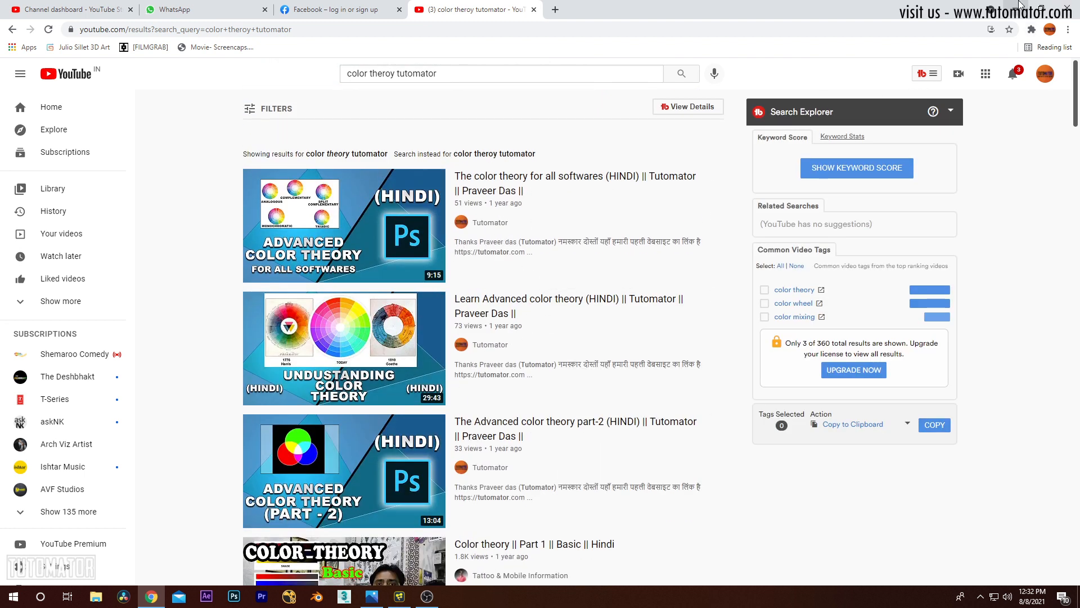
Step: Put the browser with the YouTube results out of the way and switch to the Fusion Studio composition
{"action": "left_click", "coordinate": [1019, 6]}
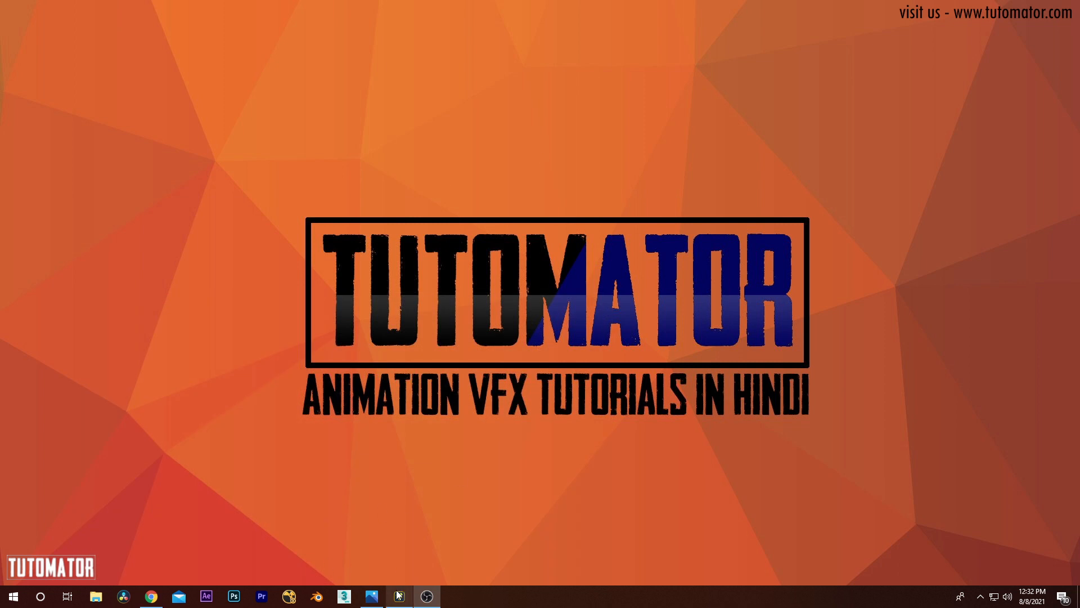
{"action": "left_click", "coordinate": [151, 596]}
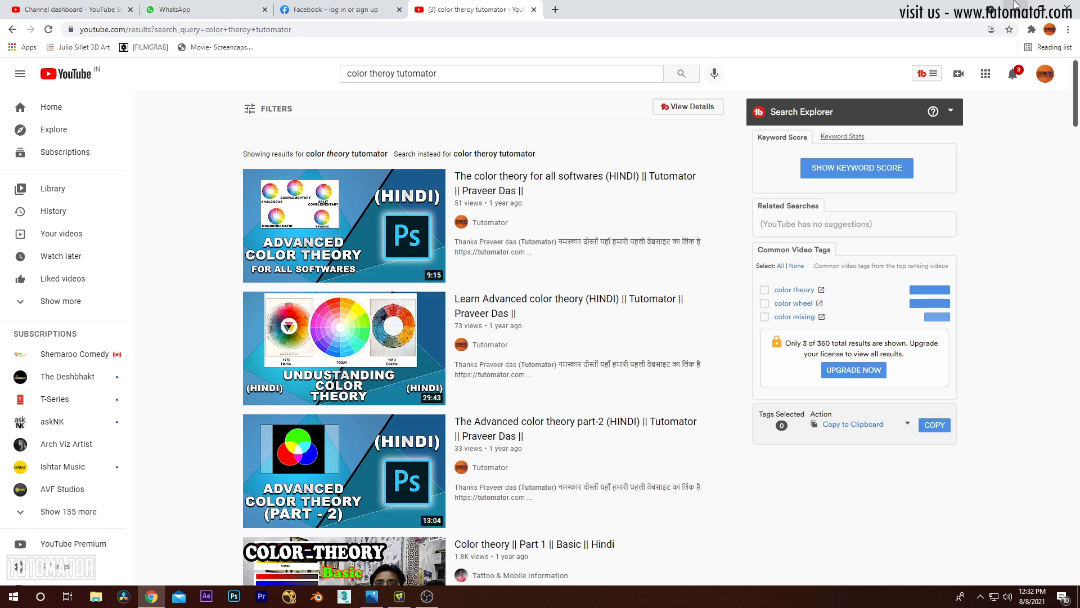
{"action": "left_click", "coordinate": [1015, 5]}
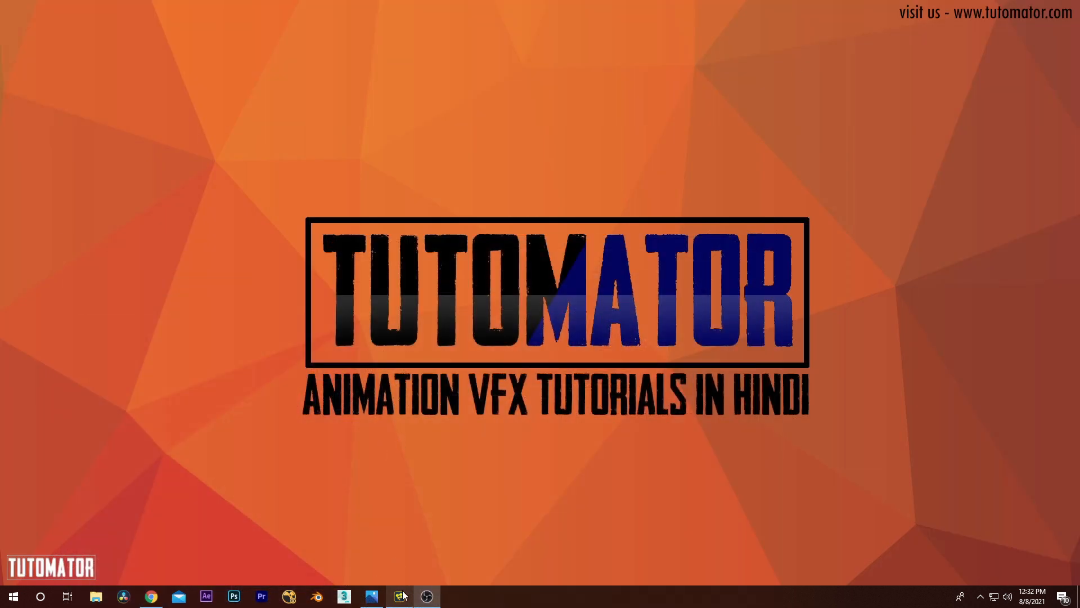
{"action": "left_click", "coordinate": [400, 595]}
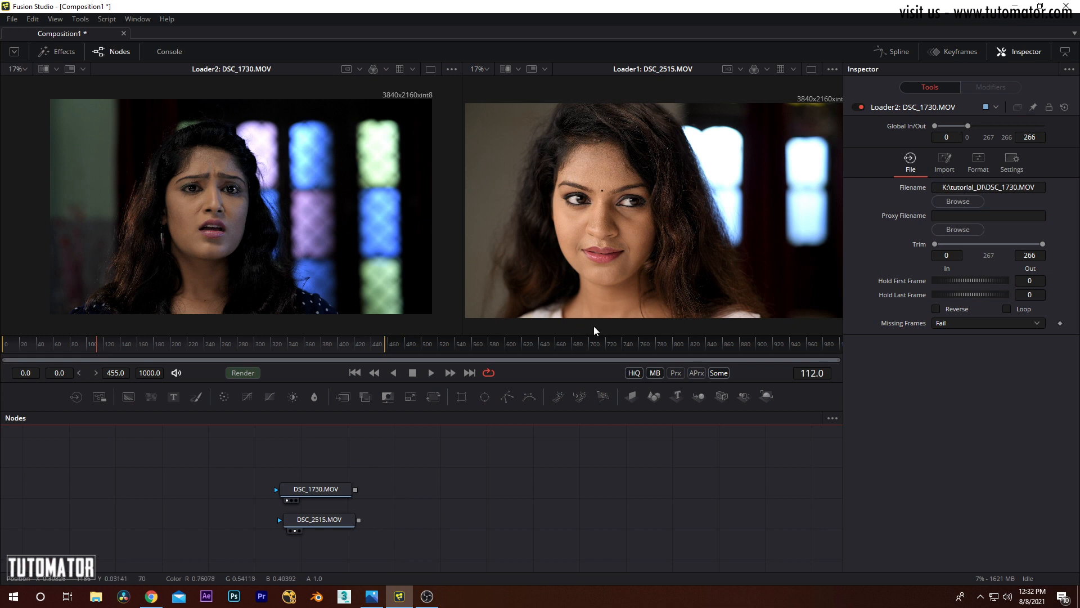
Step: Line up the DSC_1730.MOV and DSC_2515.MOV loader nodes one above the other in the node graph
{"action": "left_click_drag", "start_coordinate": [421, 503], "coordinate": [278, 539]}
{"action": "left_click_drag", "start_coordinate": [322, 526], "coordinate": [321, 523]}
{"action": "left_click_drag", "start_coordinate": [466, 536], "coordinate": [315, 534]}
{"action": "left_click_drag", "start_coordinate": [400, 456], "coordinate": [281, 532]}
{"action": "left_click_drag", "start_coordinate": [309, 481], "coordinate": [328, 479]}
{"action": "left_click_drag", "start_coordinate": [434, 454], "coordinate": [366, 474]}
{"action": "left_click_drag", "start_coordinate": [360, 478], "coordinate": [336, 490]}
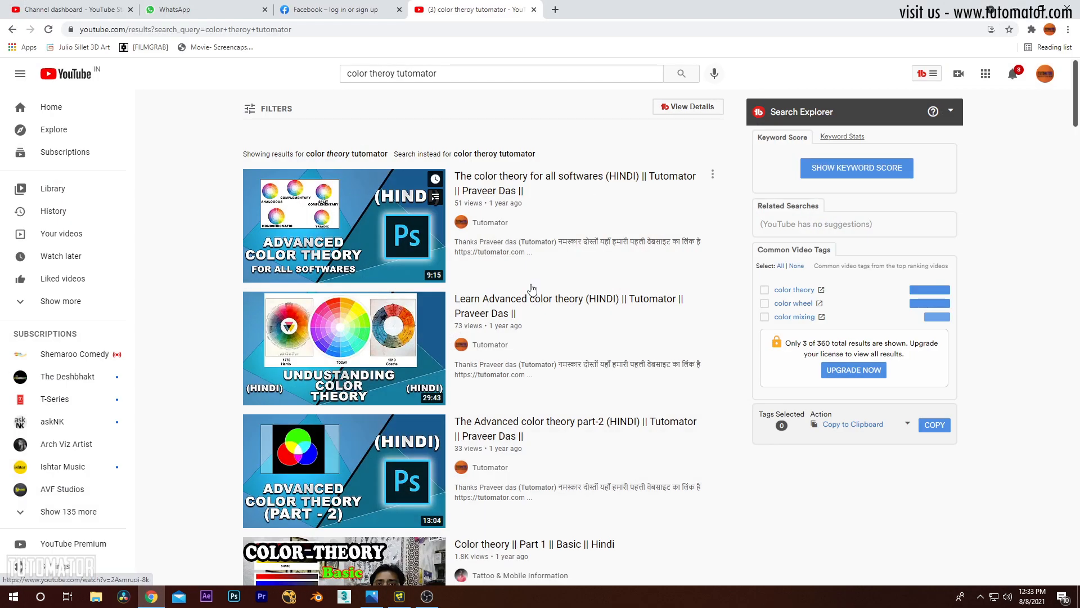
Step: Switch to the browser, search YouTube for "tutomator" and look through the Blackmagic Fusion tutorial results
{"action": "scroll", "coordinate": [217, 99], "scroll_direction": "down", "scroll_amount": 4}
{"action": "scroll", "coordinate": [217, 99], "scroll_direction": "up", "scroll_amount": 4}
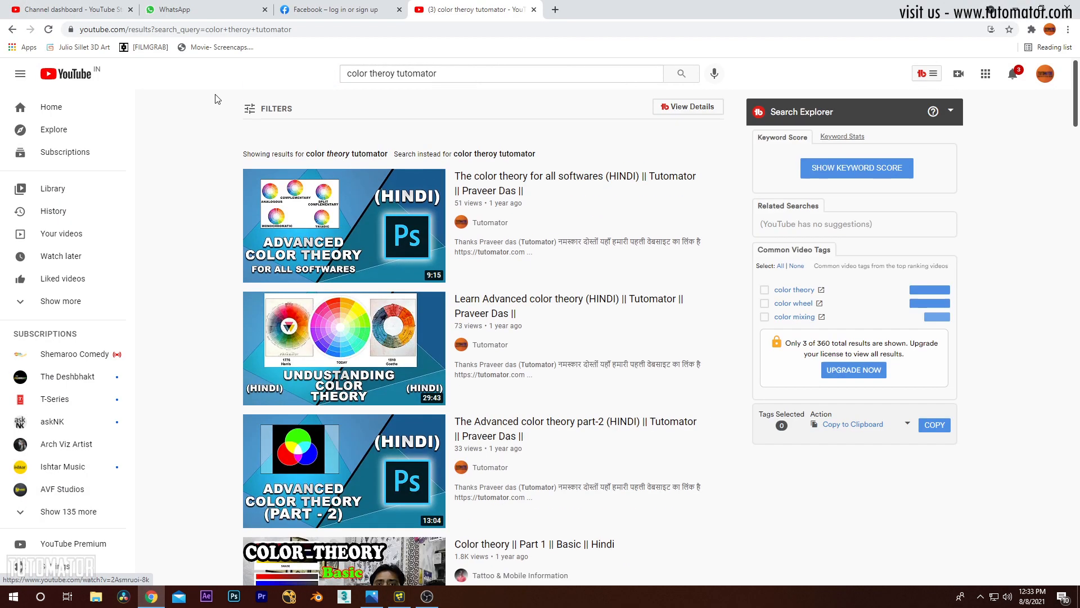
{"action": "key", "text": "slash"}
{"action": "type", "text": "tutomator"}
{"action": "key", "text": "Return"}
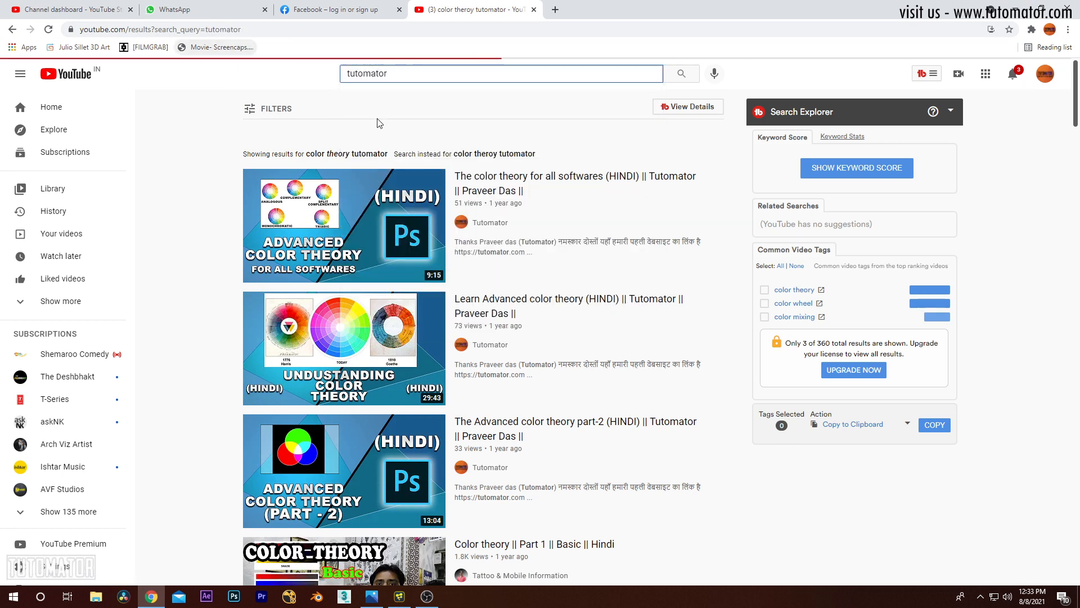
{"action": "scroll", "coordinate": [525, 178], "scroll_direction": "down", "scroll_amount": 3}
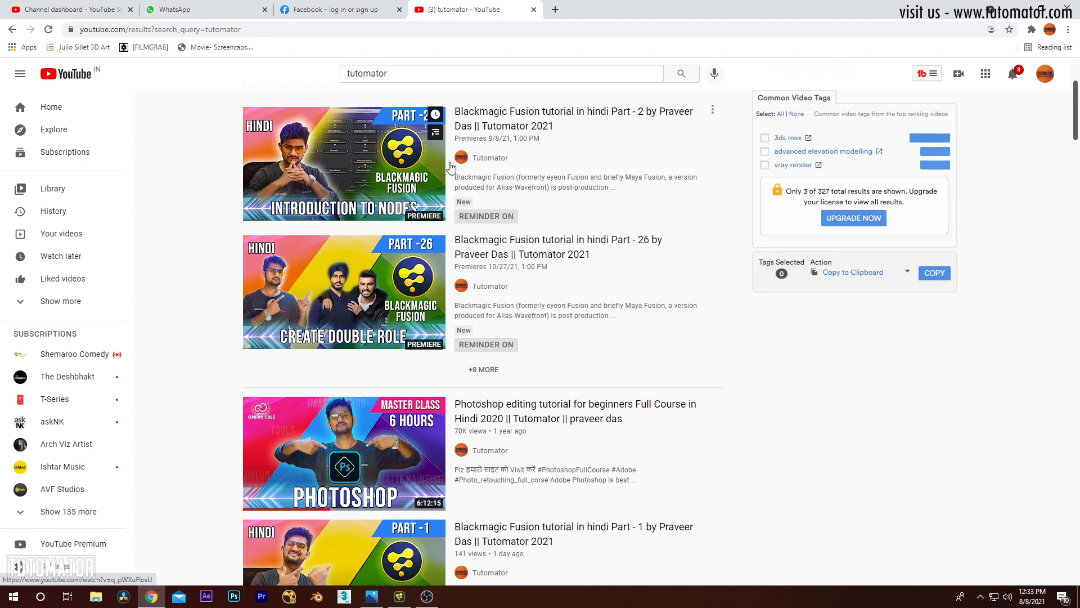
{"action": "scroll", "coordinate": [514, 272], "scroll_direction": "down", "scroll_amount": 4}
{"action": "scroll", "coordinate": [535, 248], "scroll_direction": "down", "scroll_amount": 3}
{"action": "scroll", "coordinate": [535, 248], "scroll_direction": "up", "scroll_amount": 10}
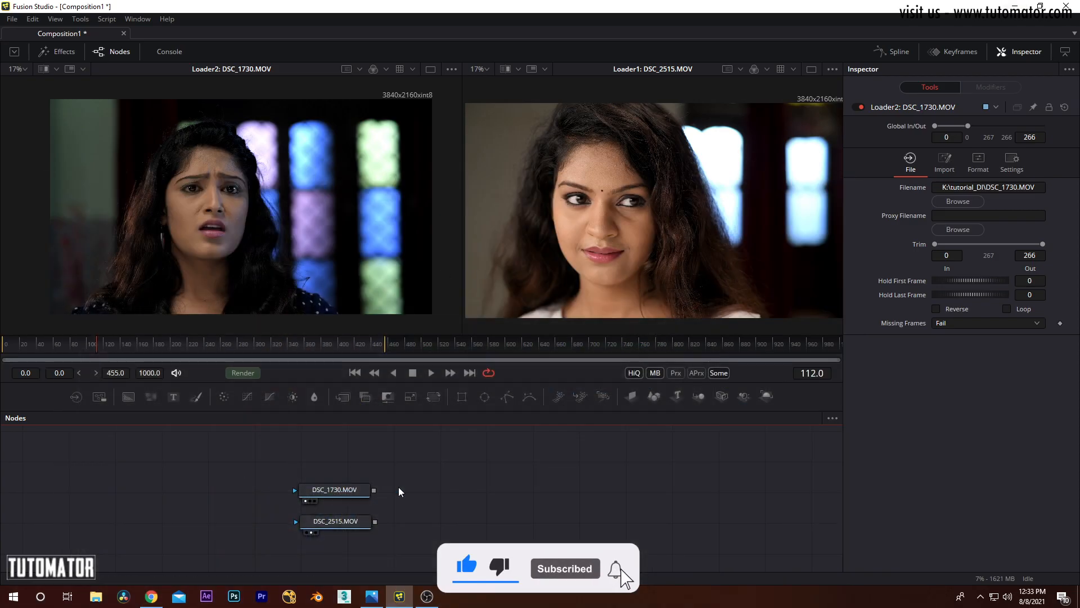
Step: Return to Fusion Studio and space the two stacked loader nodes slightly further apart in the node graph
{"action": "left_click_drag", "start_coordinate": [466, 464], "coordinate": [301, 550]}
{"action": "left_click_drag", "start_coordinate": [340, 491], "coordinate": [338, 483]}
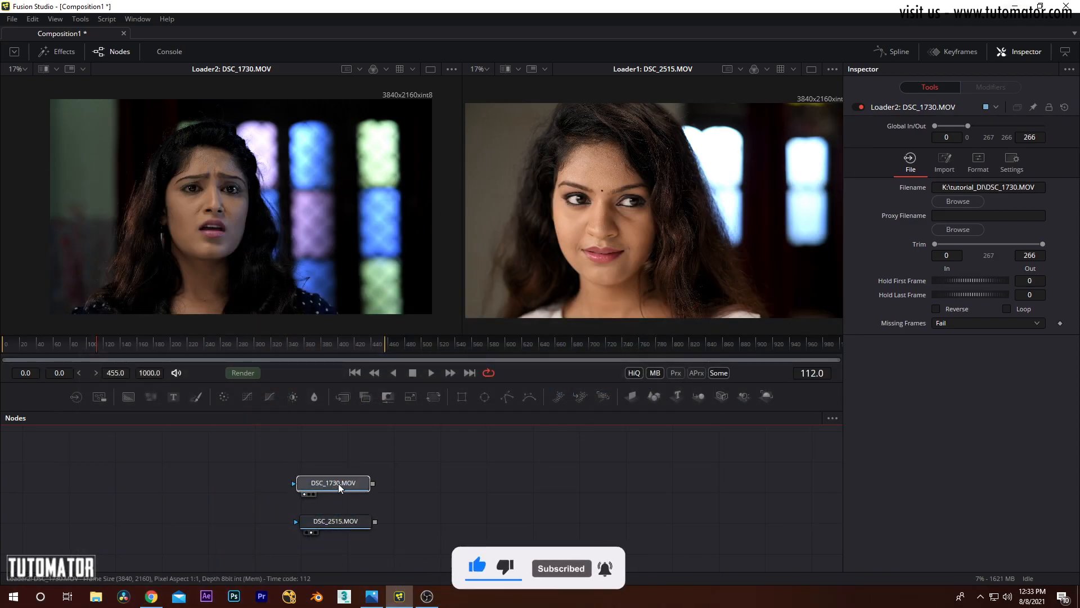
{"action": "left_click_drag", "start_coordinate": [442, 455], "coordinate": [309, 536]}
{"action": "left_click_drag", "start_coordinate": [339, 490], "coordinate": [345, 505]}
{"action": "left_click_drag", "start_coordinate": [443, 455], "coordinate": [343, 507]}
{"action": "left_click", "coordinate": [426, 468]}
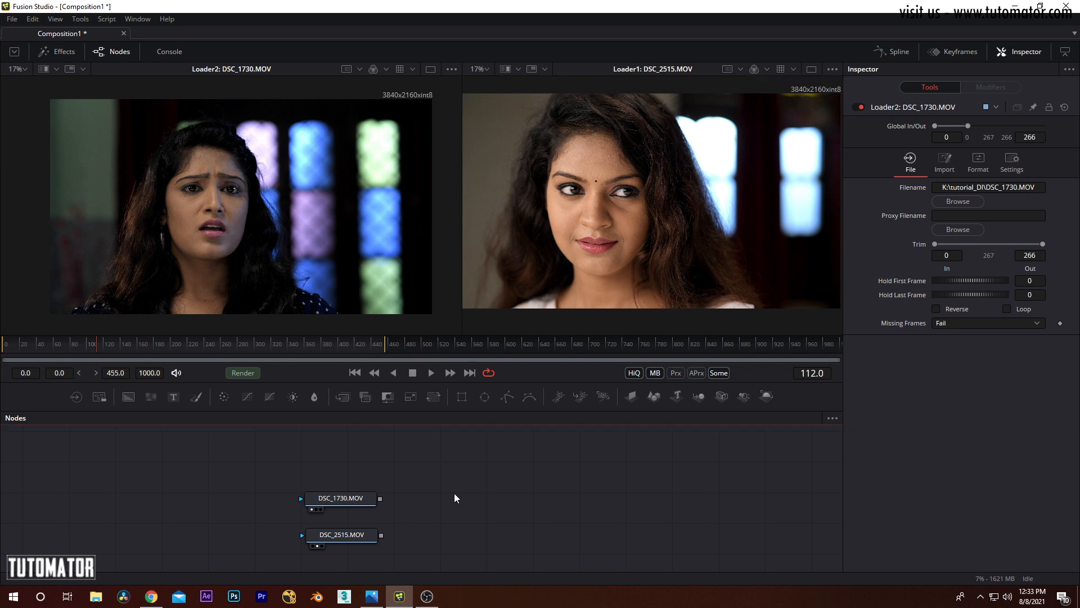
Step: Show the DSC_2515.MOV clip in the first viewer and make that viewer wider than the second
{"action": "scroll", "coordinate": [638, 253], "scroll_direction": "down", "scroll_amount": 3}
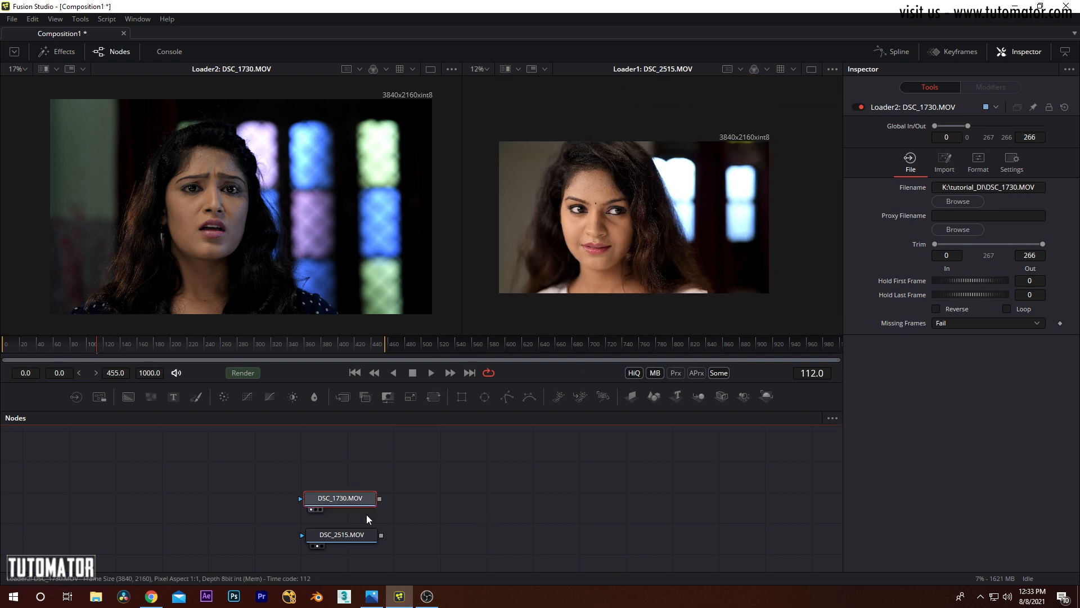
{"action": "mouse_move", "coordinate": [357, 502]}
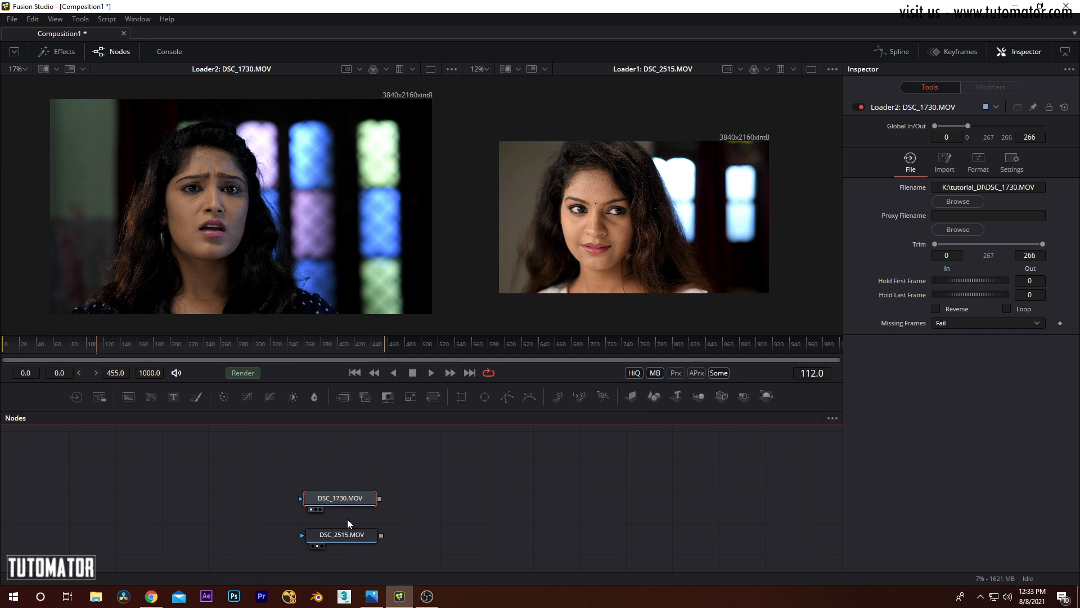
{"action": "scroll", "coordinate": [669, 216], "scroll_direction": "up", "scroll_amount": 3}
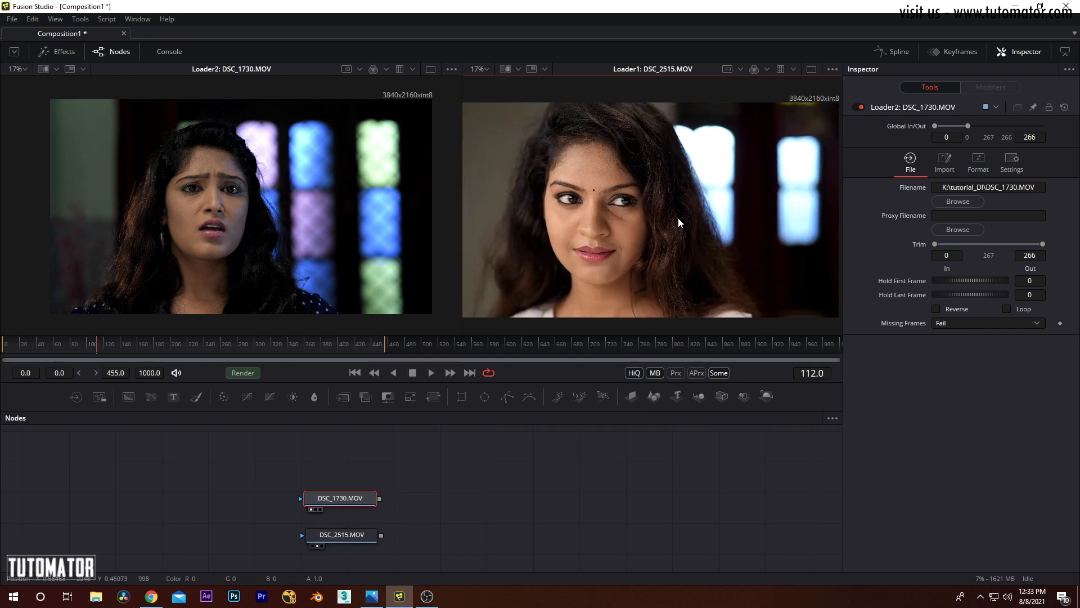
{"action": "scroll", "coordinate": [680, 219], "scroll_direction": "down", "scroll_amount": 3}
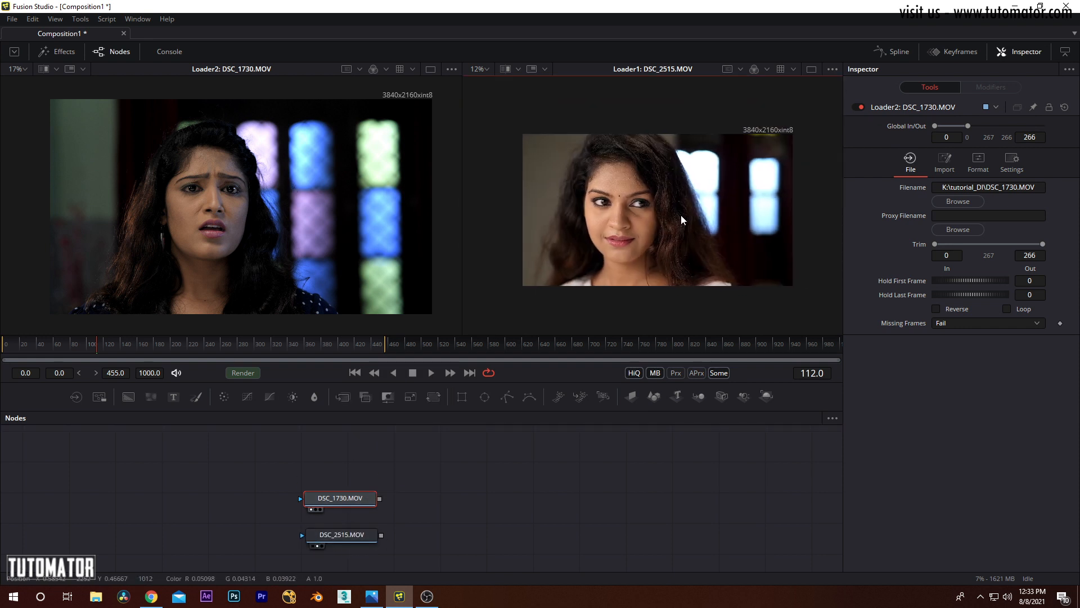
{"action": "left_click_drag", "start_coordinate": [460, 188], "coordinate": [420, 191]}
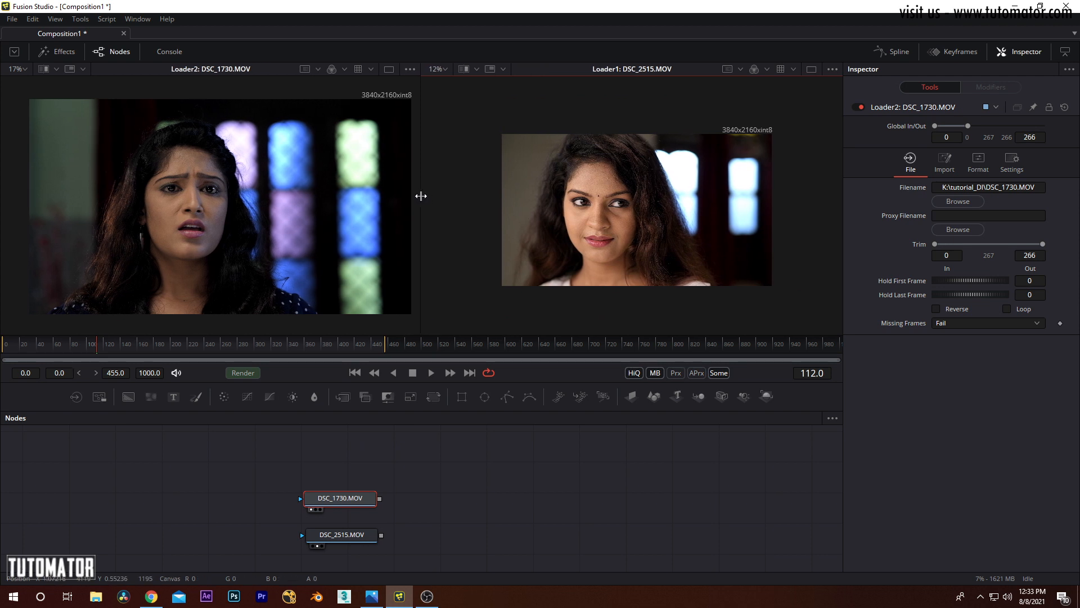
{"action": "left_click", "coordinate": [414, 485]}
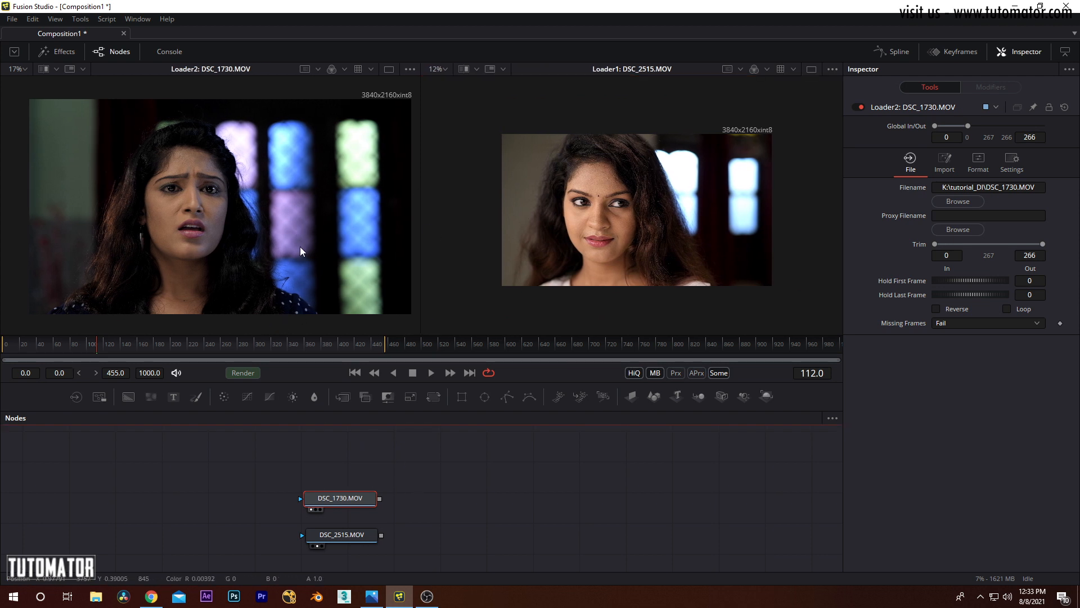
{"action": "left_click", "coordinate": [374, 535]}
{"action": "key", "text": "1"}
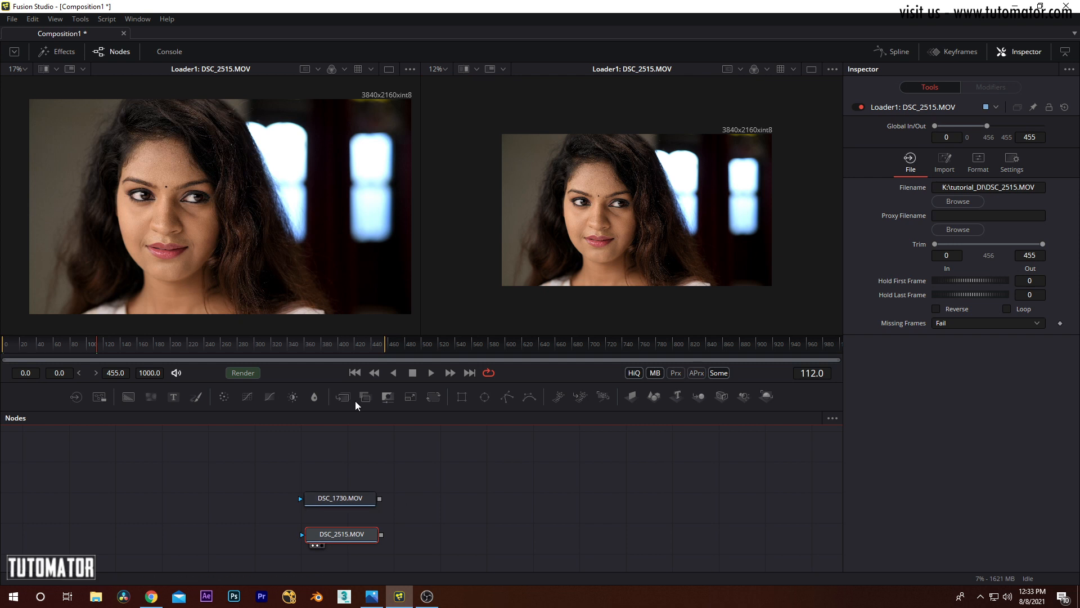
{"action": "left_click_drag", "start_coordinate": [423, 182], "coordinate": [608, 185]}
Step: Move the DSC_1730.MOV node far off to the side and put DSC_2515.MOV in its former place
{"action": "left_click_drag", "start_coordinate": [334, 501], "coordinate": [62, 513]}
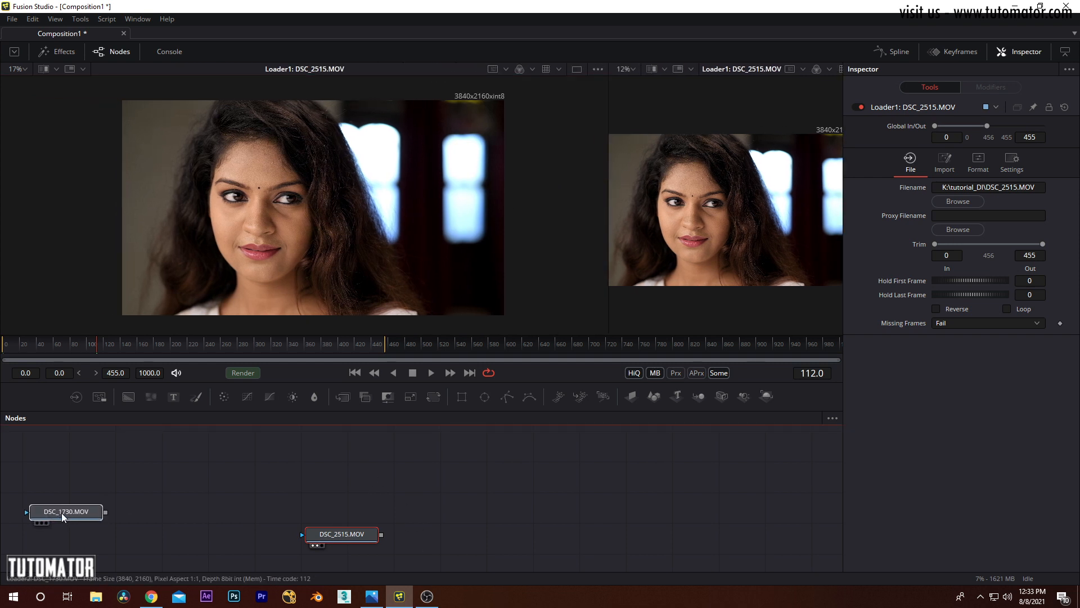
{"action": "left_click_drag", "start_coordinate": [341, 531], "coordinate": [346, 498]}
{"action": "left_click_drag", "start_coordinate": [380, 502], "coordinate": [290, 496]}
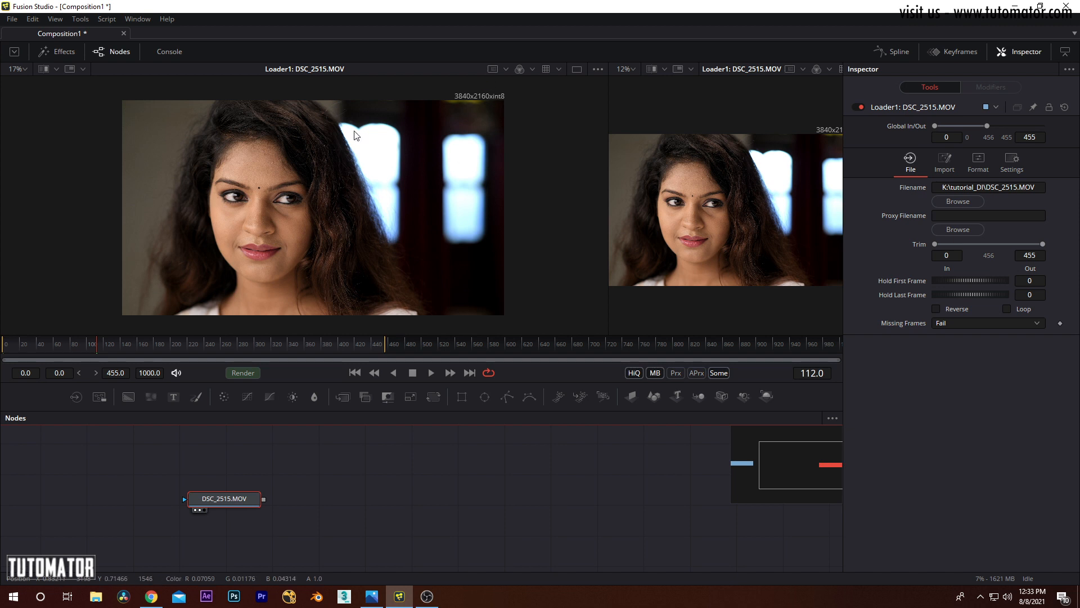
Step: Examine the DSC_2515.MOV image up close in the first viewer, including the hair and background detail
{"action": "scroll", "coordinate": [437, 178], "scroll_direction": "up", "scroll_amount": 6}
{"action": "mouse_move", "coordinate": [333, 144]}
{"action": "left_mouse_down"}
{"action": "mouse_move", "coordinate": [351, 193]}
{"action": "mouse_move", "coordinate": [637, 247]}
{"action": "left_mouse_up"}
{"action": "left_click_drag", "start_coordinate": [369, 228], "coordinate": [720, 107]}
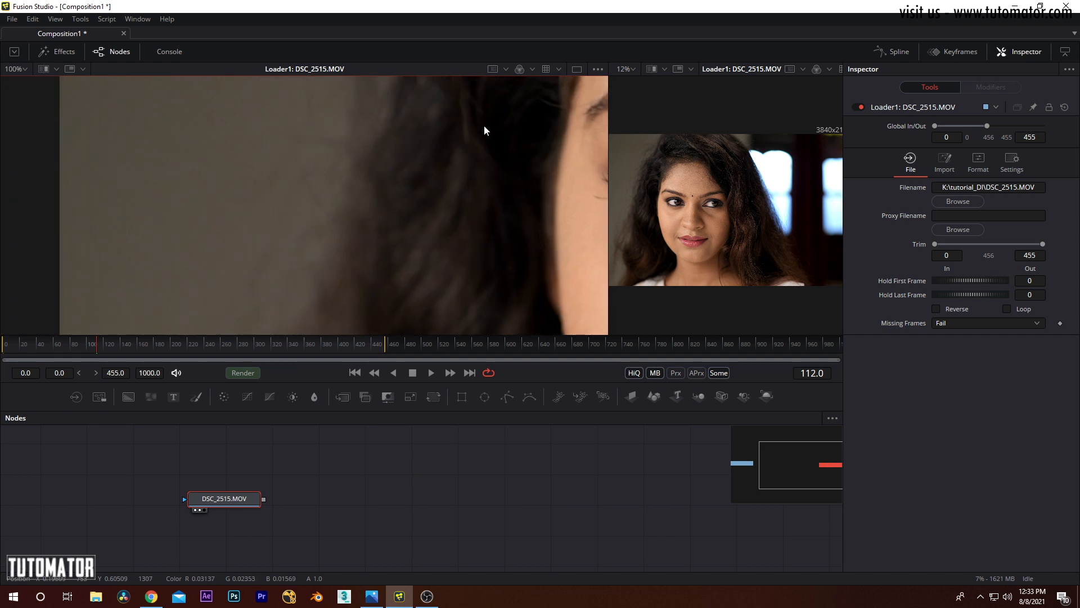
{"action": "left_click_drag", "start_coordinate": [483, 125], "coordinate": [304, 150]}
{"action": "scroll", "coordinate": [307, 179], "scroll_direction": "down", "scroll_amount": 4}
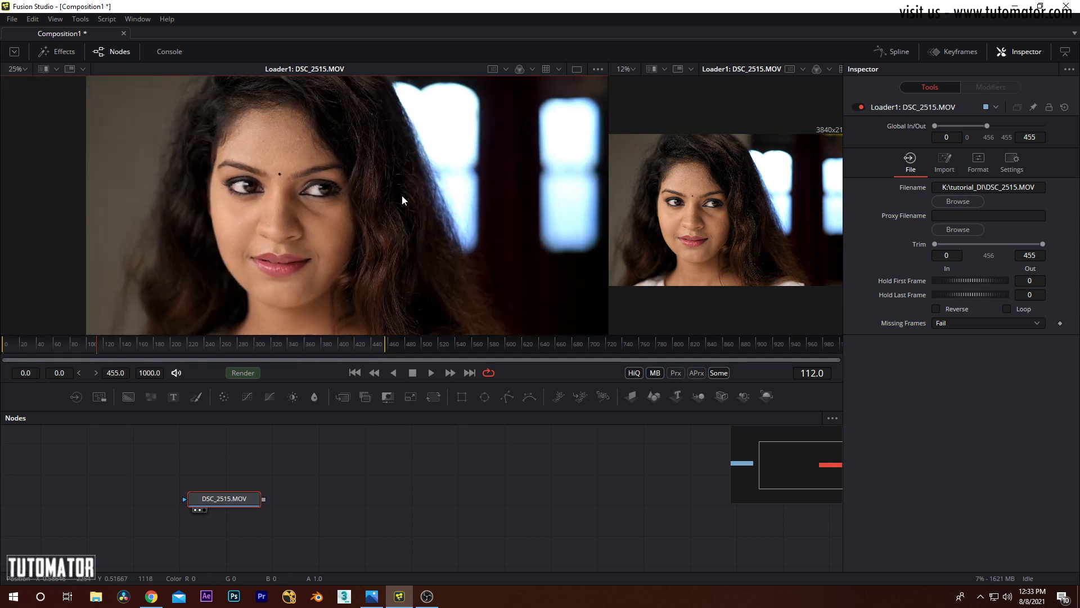
{"action": "left_click_drag", "start_coordinate": [402, 195], "coordinate": [385, 185]}
{"action": "scroll", "coordinate": [384, 184], "scroll_direction": "down", "scroll_amount": 1}
{"action": "left_click", "coordinate": [383, 501]}
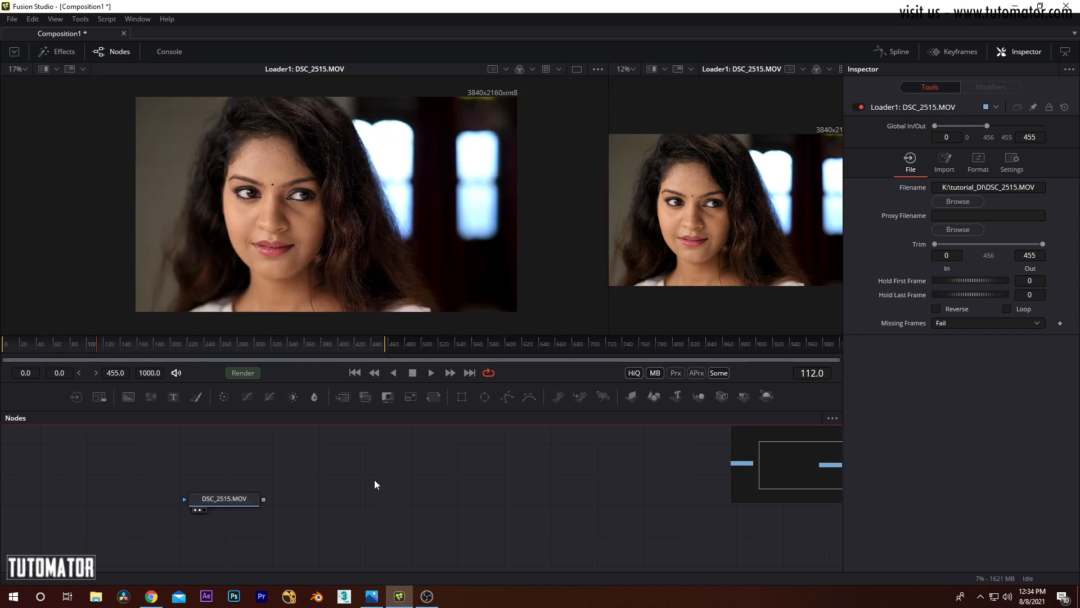
Step: Add a 1920 x 1080 Resize node after DSC_2515.MOV and show its output in the first viewer
{"action": "mouse_move", "coordinate": [409, 401]}
{"action": "left_mouse_down"}
{"action": "mouse_move", "coordinate": [315, 535]}
{"action": "mouse_move", "coordinate": [329, 499]}
{"action": "mouse_move", "coordinate": [293, 501]}
{"action": "mouse_move", "coordinate": [387, 255]}
{"action": "mouse_move", "coordinate": [405, 239]}
{"action": "left_mouse_up"}
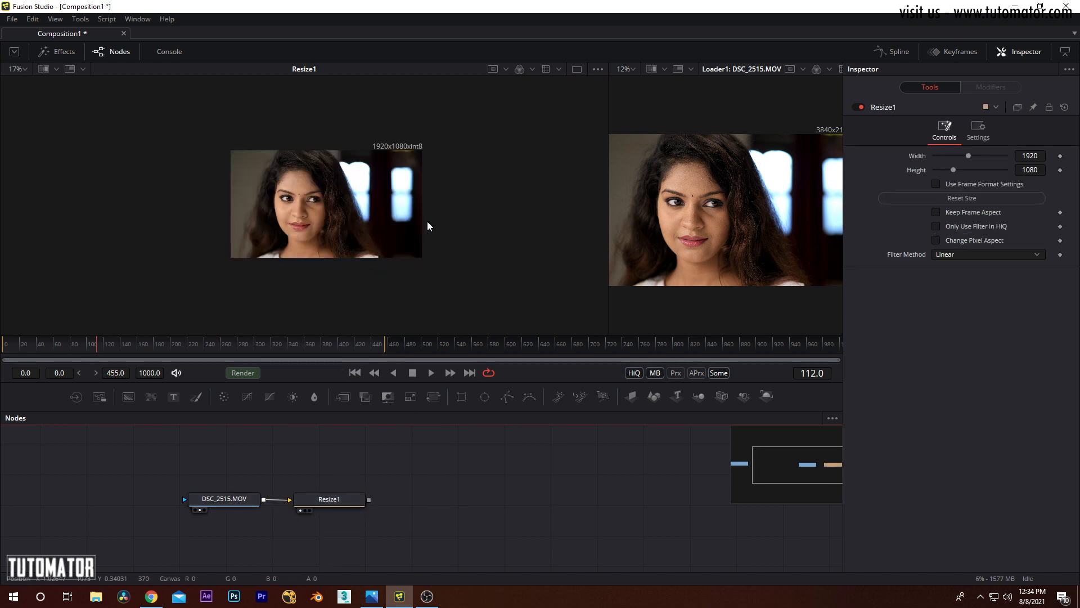
{"action": "scroll", "coordinate": [427, 224], "scroll_direction": "up", "scroll_amount": 3}
{"action": "scroll", "coordinate": [513, 180], "scroll_direction": "down", "scroll_amount": 2}
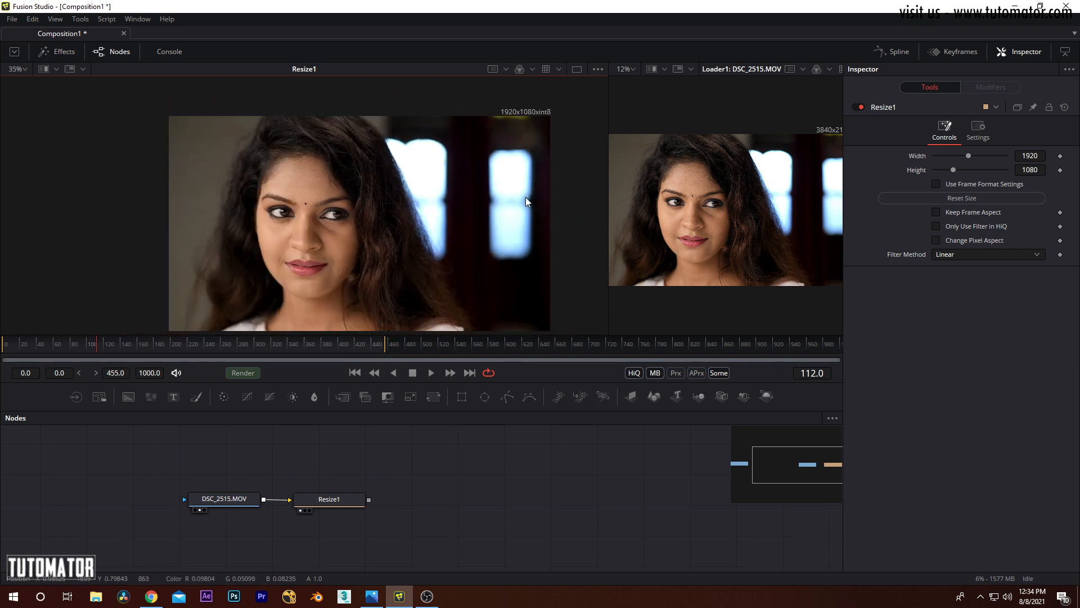
{"action": "left_click_drag", "start_coordinate": [296, 253], "coordinate": [318, 265]}
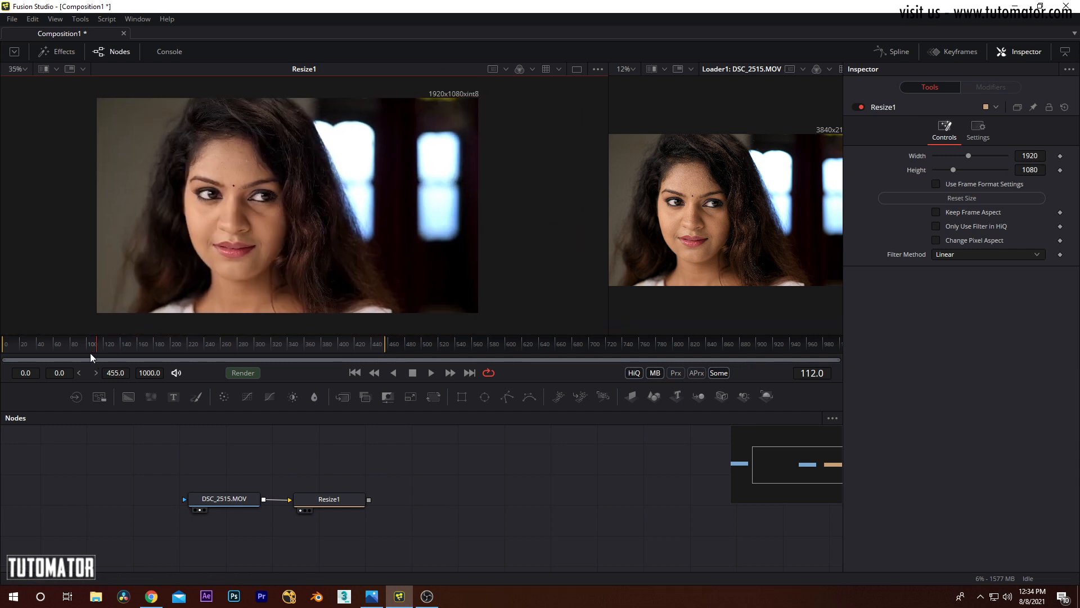
Step: Show the Resize1 output in the second viewer too and widen the first viewer further
{"action": "left_click_drag", "start_coordinate": [340, 504], "coordinate": [670, 241]}
{"action": "left_click_drag", "start_coordinate": [608, 201], "coordinate": [728, 168]}
{"action": "left_click_drag", "start_coordinate": [460, 204], "coordinate": [428, 201]}
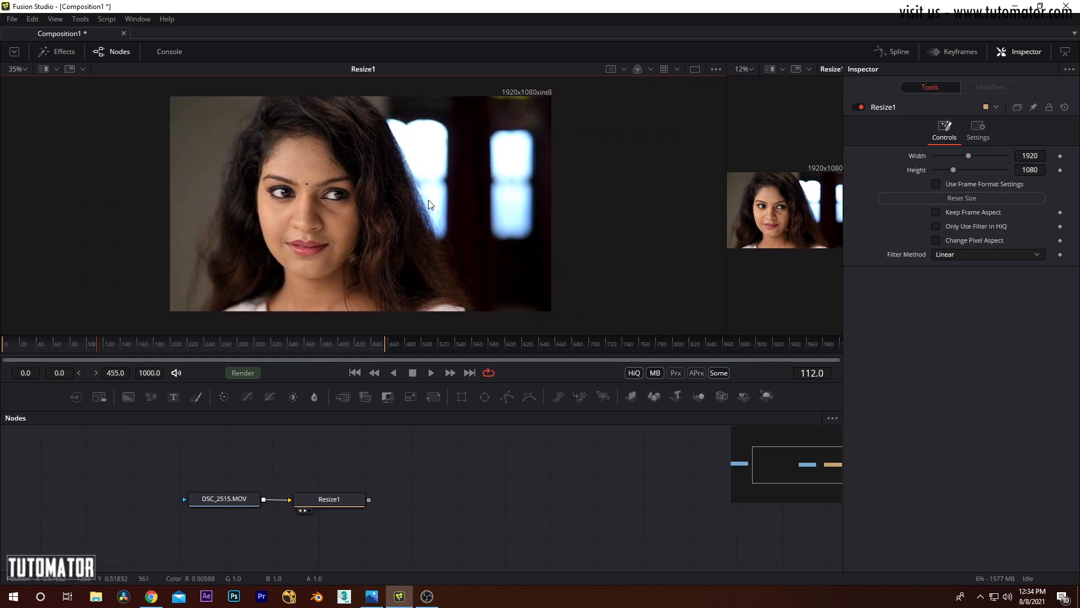
Step: Show the original DSC_2515.MOV in the second viewer and compare it with the resized image
{"action": "left_click", "coordinate": [249, 499]}
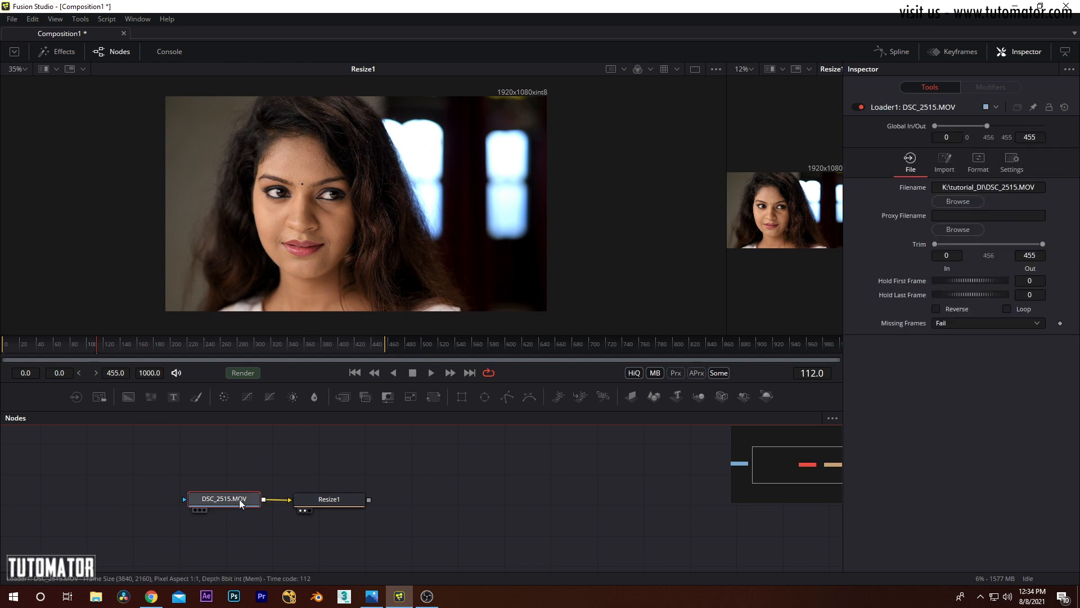
{"action": "left_click_drag", "start_coordinate": [239, 501], "coordinate": [766, 250]}
{"action": "left_click_drag", "start_coordinate": [725, 215], "coordinate": [614, 217]}
{"action": "scroll", "coordinate": [685, 211], "scroll_direction": "down", "scroll_amount": 2}
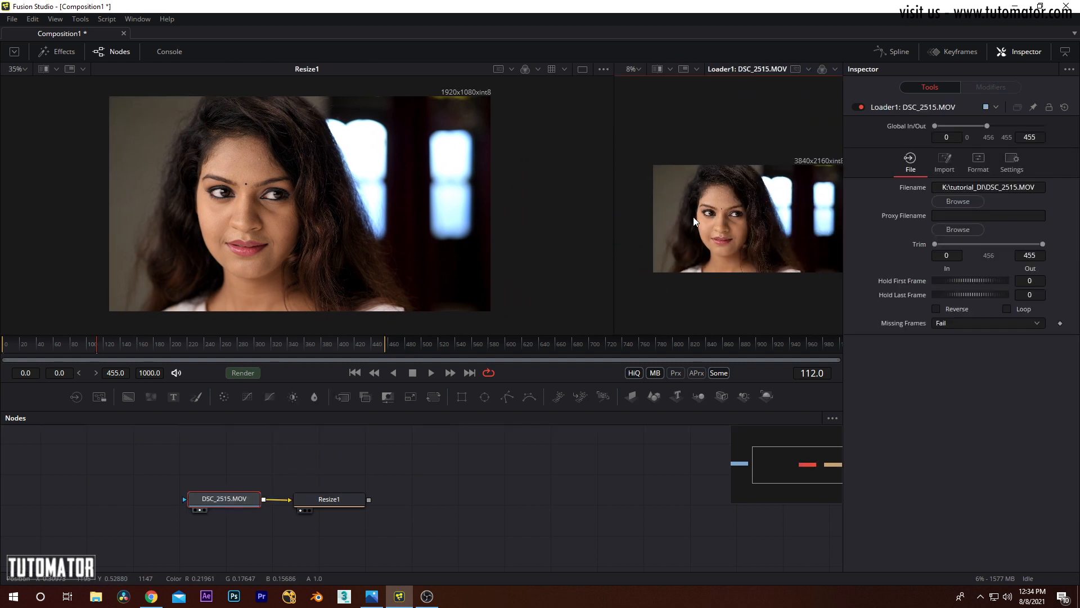
{"action": "left_click_drag", "start_coordinate": [616, 197], "coordinate": [498, 197]}
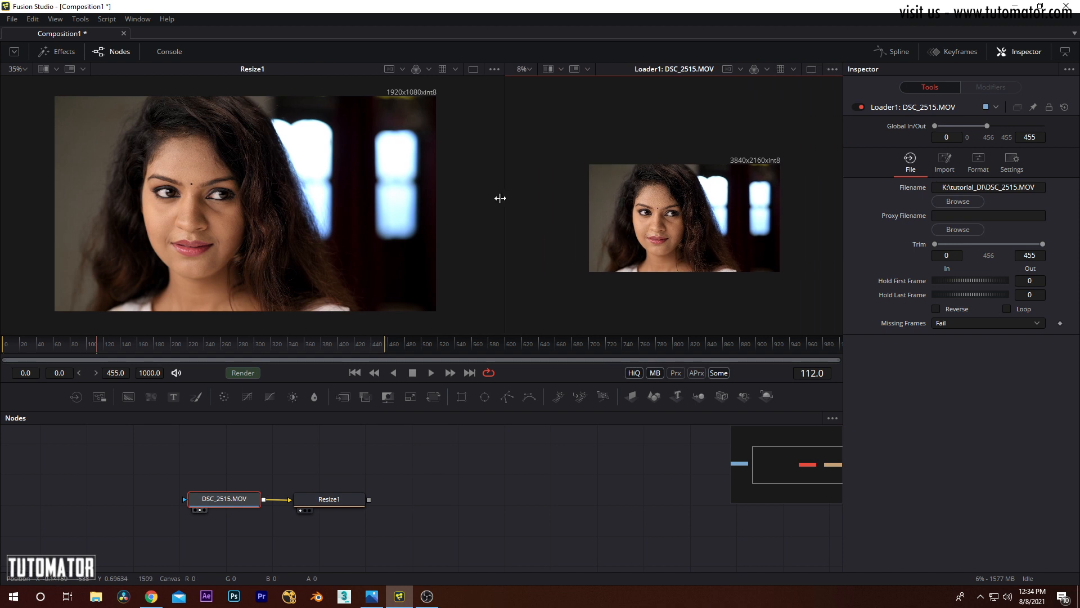
{"action": "scroll", "coordinate": [585, 186], "scroll_direction": "up", "scroll_amount": 4}
{"action": "scroll", "coordinate": [639, 163], "scroll_direction": "down", "scroll_amount": 2}
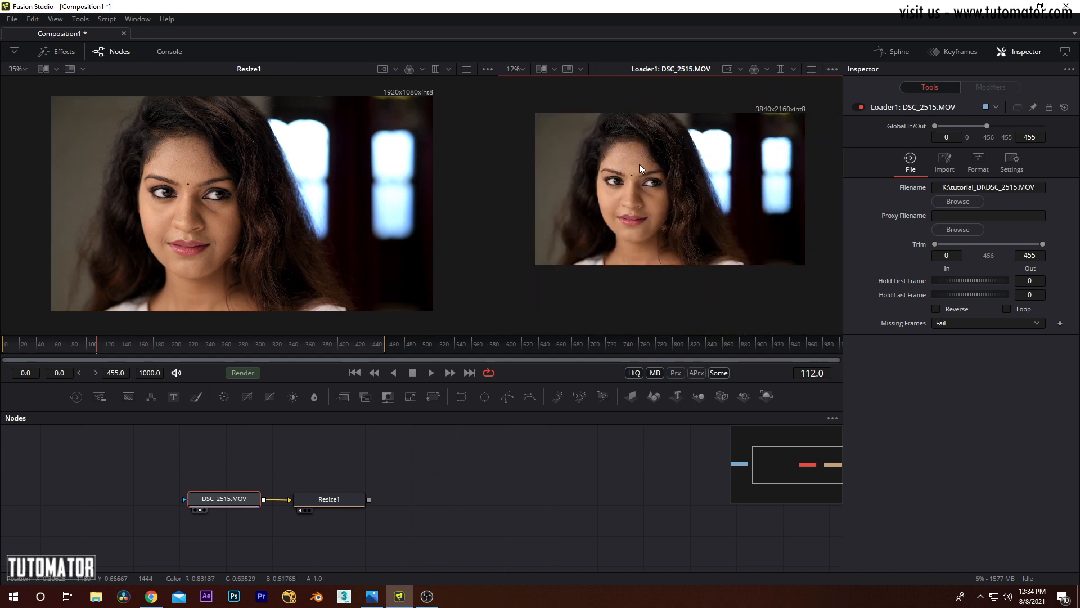
{"action": "scroll", "coordinate": [631, 176], "scroll_direction": "up", "scroll_amount": 2}
Step: Split the two viewers roughly evenly and show the Resize1 output in the second viewer at a matching zoom
{"action": "left_click_drag", "start_coordinate": [499, 147], "coordinate": [426, 160]}
{"action": "left_click_drag", "start_coordinate": [711, 177], "coordinate": [694, 174]}
{"action": "left_click_drag", "start_coordinate": [466, 150], "coordinate": [390, 155]}
{"action": "left_click_drag", "start_coordinate": [318, 186], "coordinate": [312, 183]}
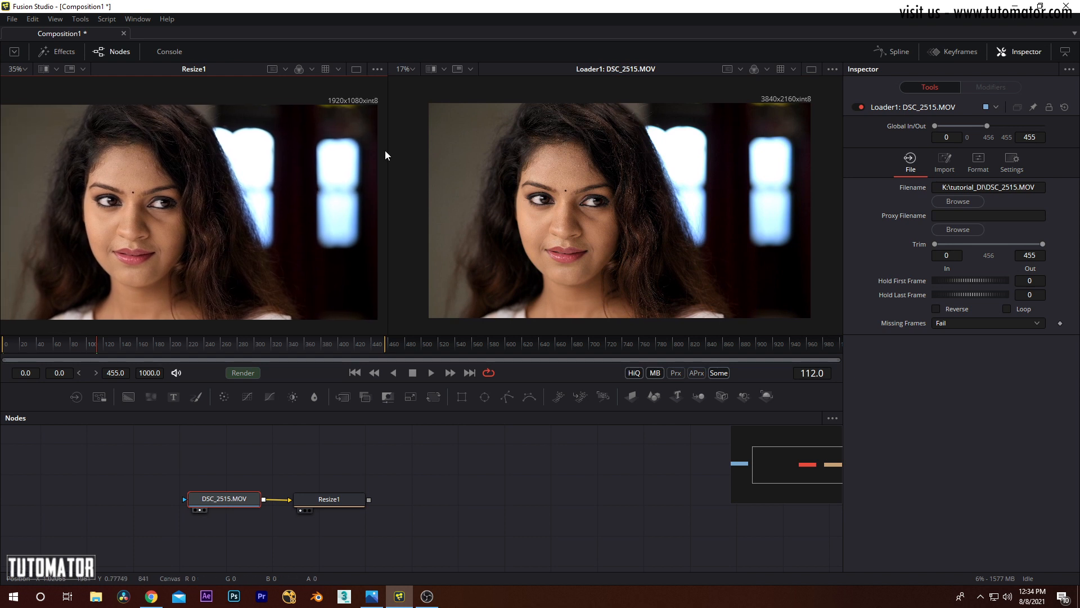
{"action": "mouse_move", "coordinate": [388, 145]}
{"action": "left_mouse_down"}
{"action": "mouse_move", "coordinate": [403, 149]}
{"action": "mouse_move", "coordinate": [394, 157]}
{"action": "left_mouse_up"}
{"action": "left_click_drag", "start_coordinate": [343, 499], "coordinate": [647, 180]}
{"action": "scroll", "coordinate": [647, 178], "scroll_direction": "up", "scroll_amount": 3}
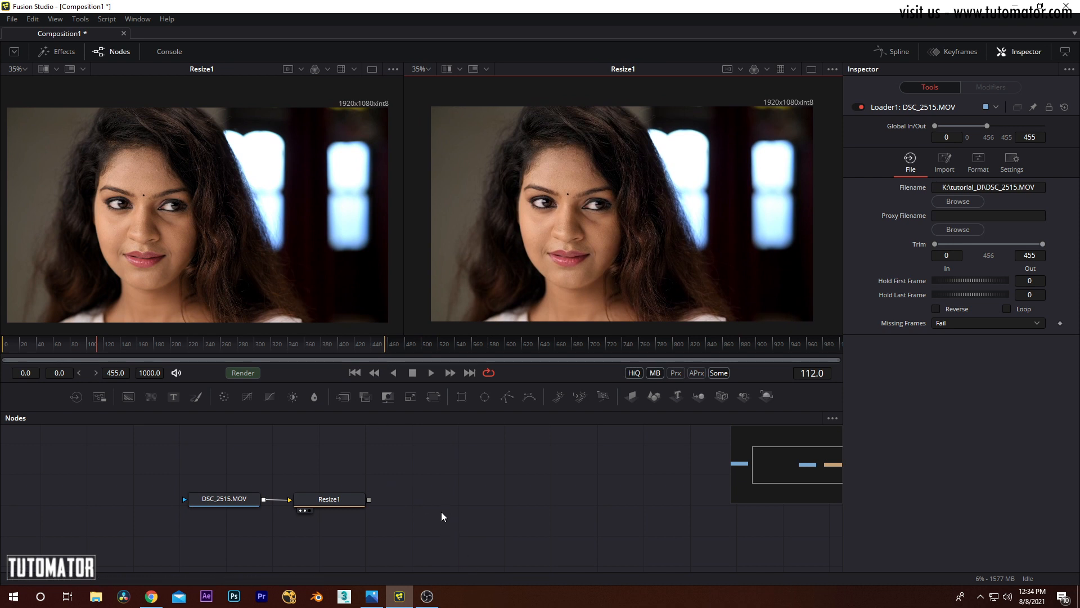
Step: Look through the list of available Color tools
{"action": "left_click", "coordinate": [86, 21]}
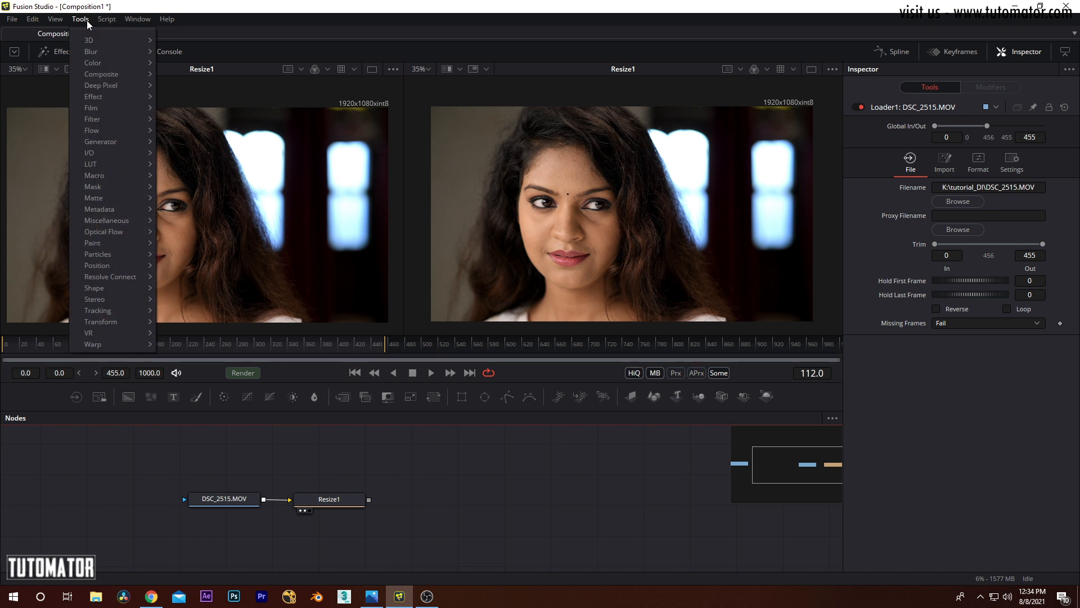
{"action": "mouse_move", "coordinate": [100, 66]}
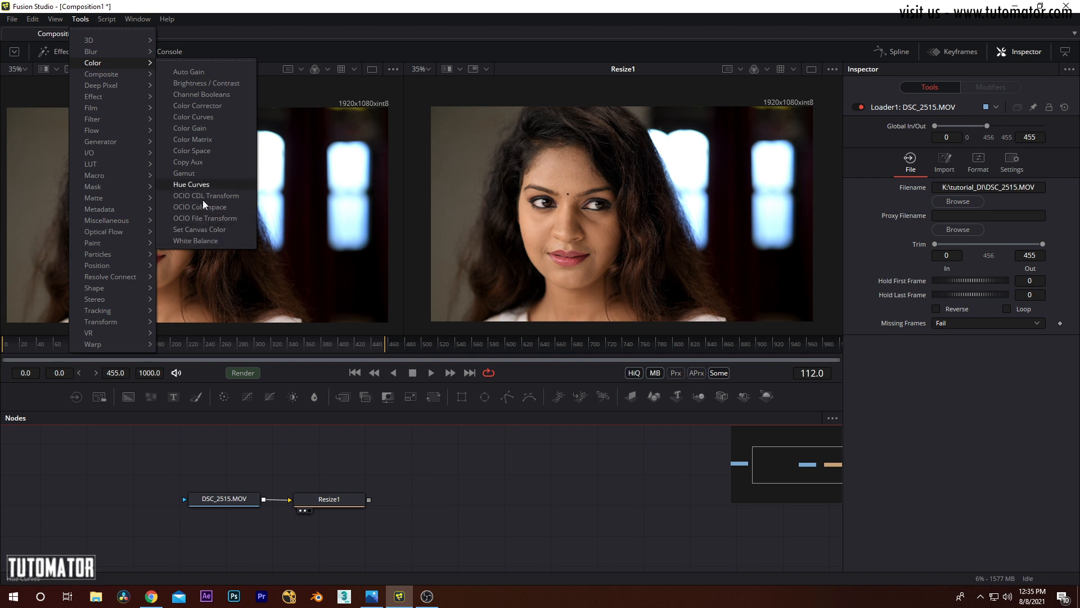
{"action": "left_click", "coordinate": [465, 556]}
{"action": "left_click_drag", "start_coordinate": [358, 249], "coordinate": [365, 246]}
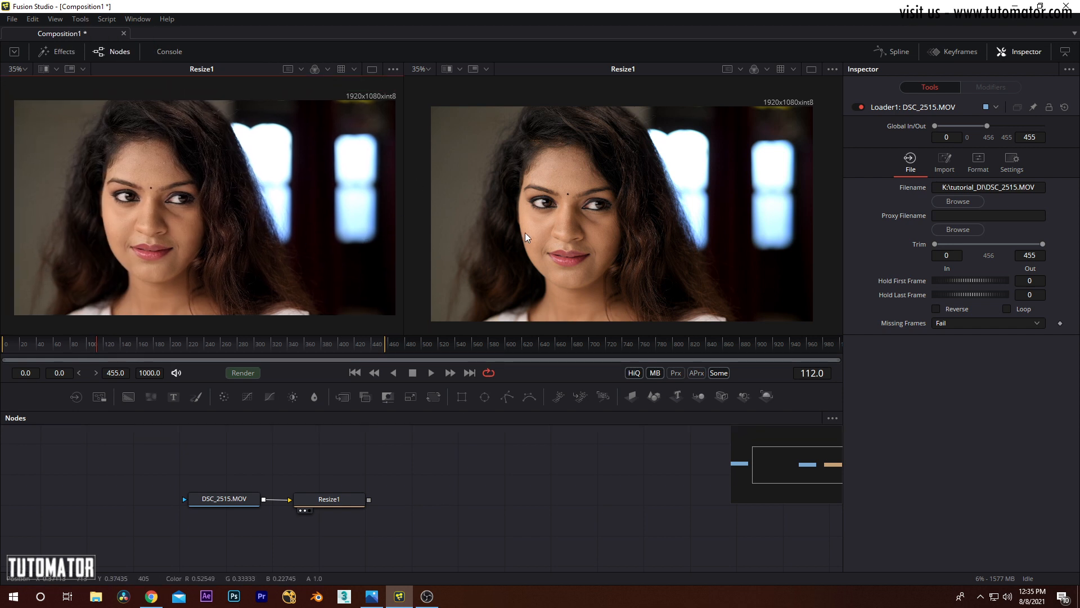
{"action": "left_click_drag", "start_coordinate": [350, 196], "coordinate": [351, 198]}
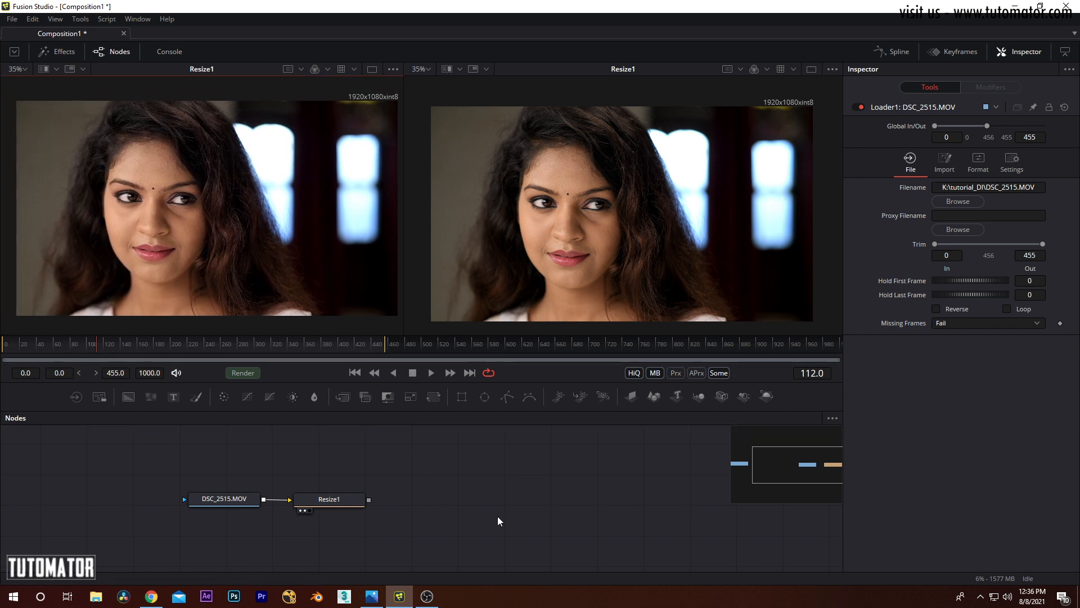
Step: Add an Auto Gain node after Resize1 and compare its output in the second viewer with the resized image
{"action": "left_click", "coordinate": [81, 19]}
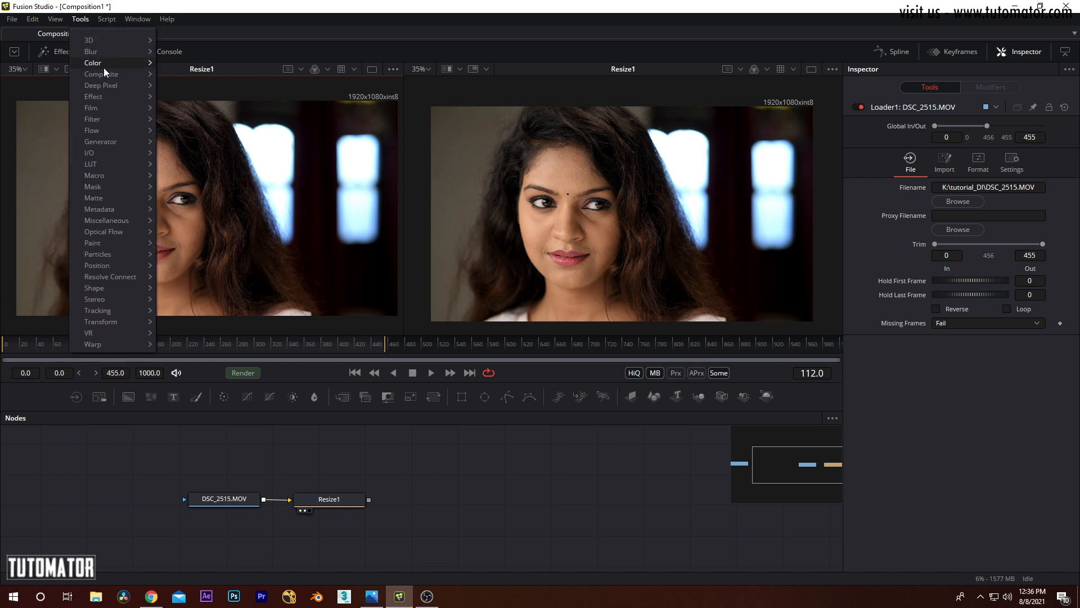
{"action": "left_click", "coordinate": [211, 70]}
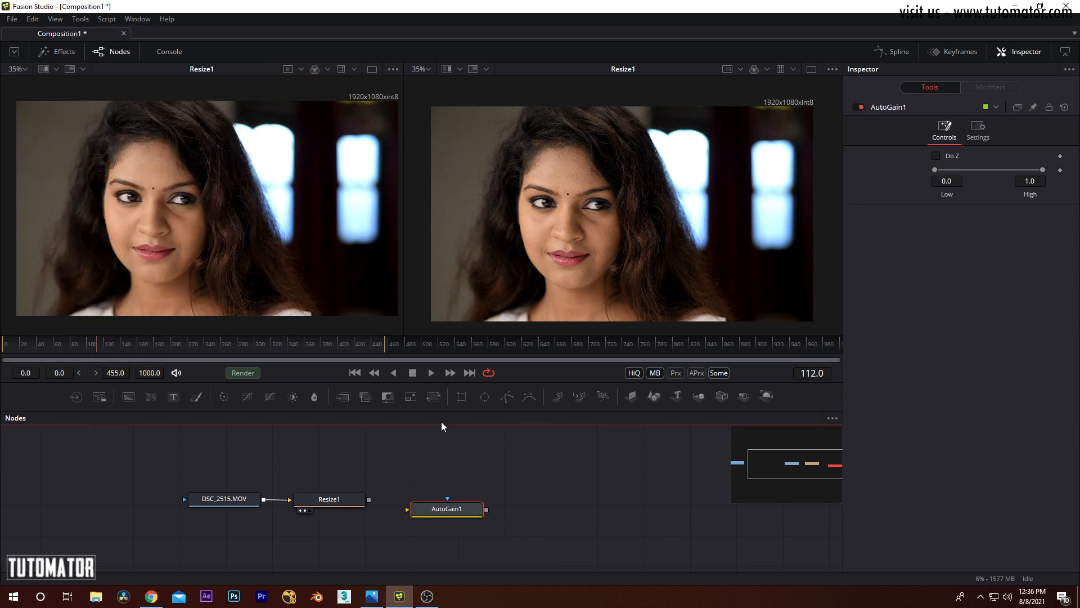
{"action": "left_click_drag", "start_coordinate": [369, 500], "coordinate": [582, 208]}
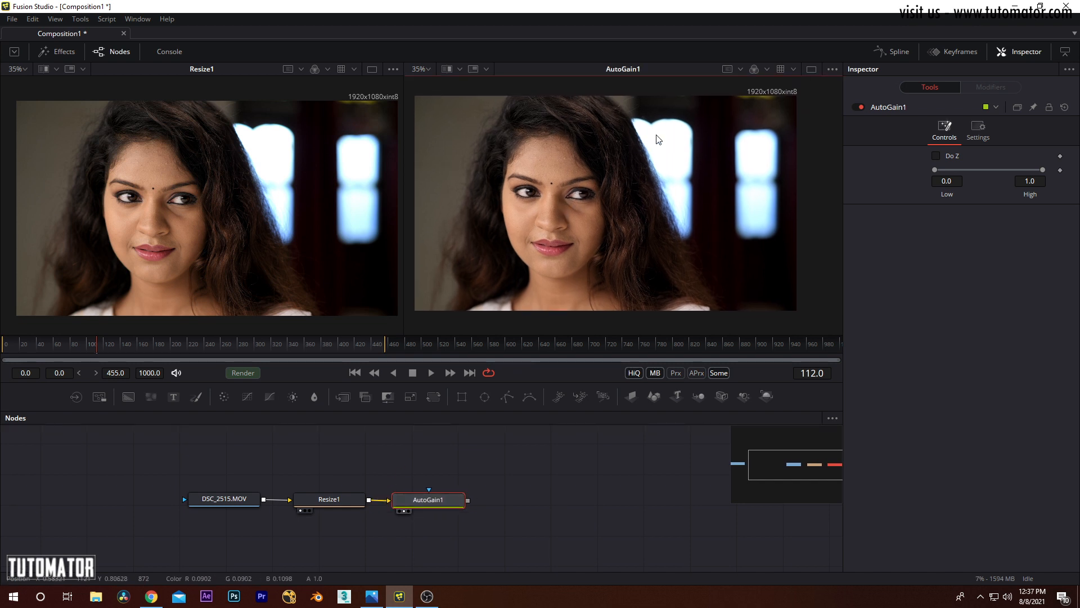
{"action": "left_click_drag", "start_coordinate": [665, 151], "coordinate": [657, 173]}
{"action": "left_click_drag", "start_coordinate": [569, 221], "coordinate": [578, 219]}
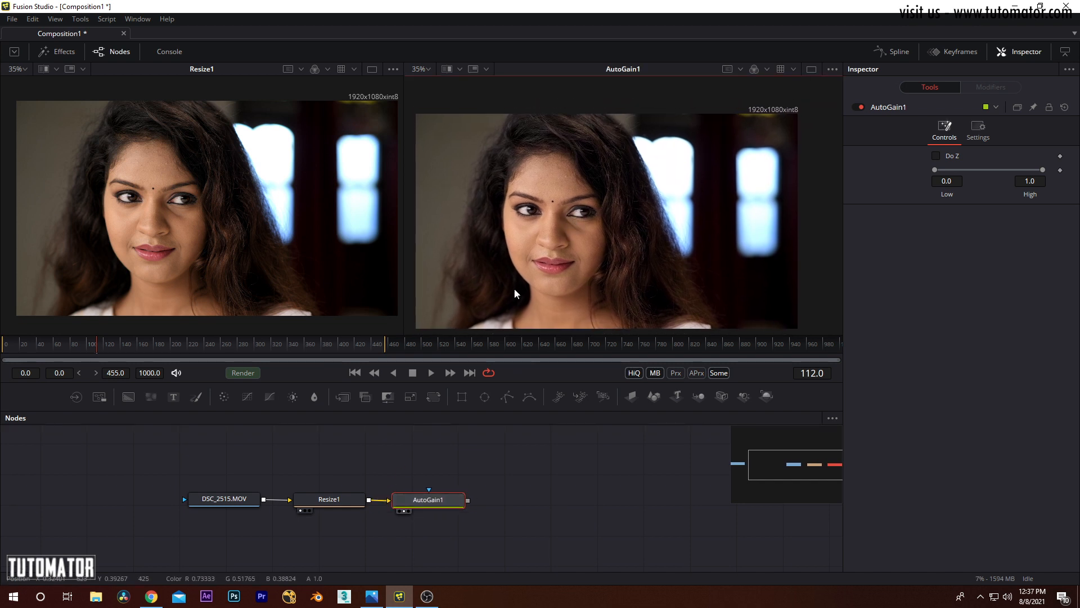
{"action": "left_click_drag", "start_coordinate": [655, 214], "coordinate": [660, 201]}
{"action": "left_click", "coordinate": [445, 499]}
{"action": "left_click_drag", "start_coordinate": [520, 205], "coordinate": [511, 201]}
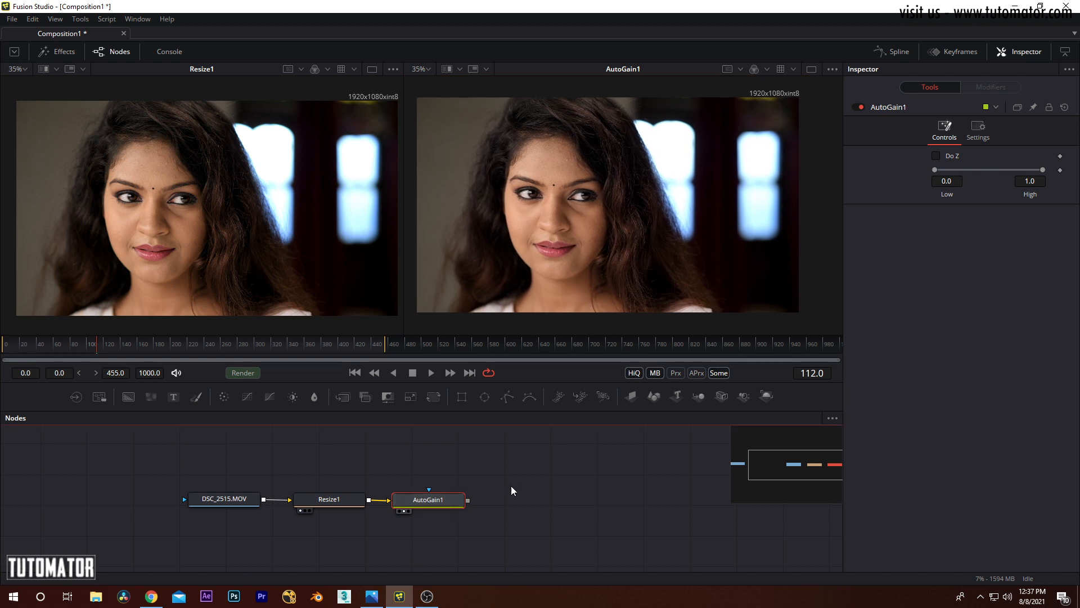
Step: Try the Low and High range limits of AutoGain1 and delete the node
{"action": "left_click_drag", "start_coordinate": [936, 168], "coordinate": [900, 172]}
{"action": "mouse_move", "coordinate": [1043, 168]}
{"action": "left_mouse_down"}
{"action": "mouse_move", "coordinate": [954, 166]}
{"action": "mouse_move", "coordinate": [1055, 168]}
{"action": "left_mouse_up"}
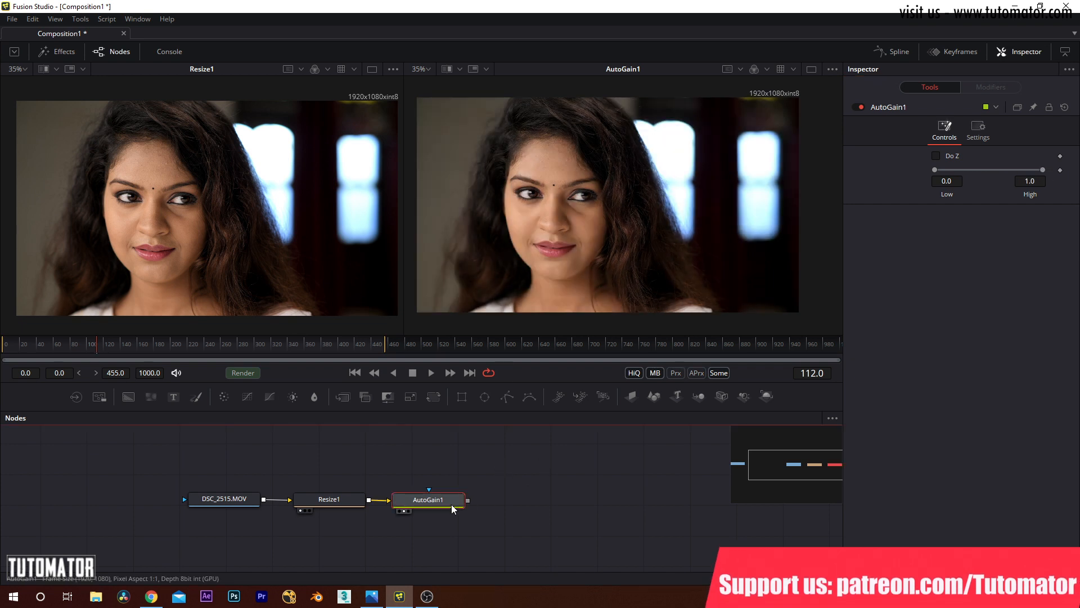
{"action": "key", "text": "Delete"}
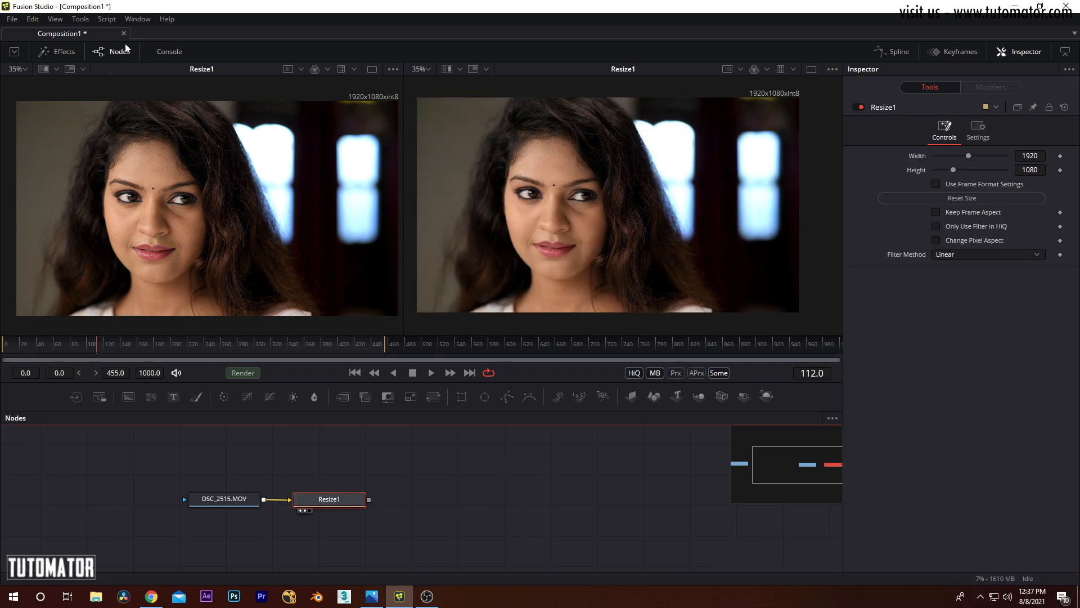
Step: Add a Brightness / Contrast node after Resize1, show its output in the second viewer and slightly widen the first viewer
{"action": "left_click", "coordinate": [80, 19]}
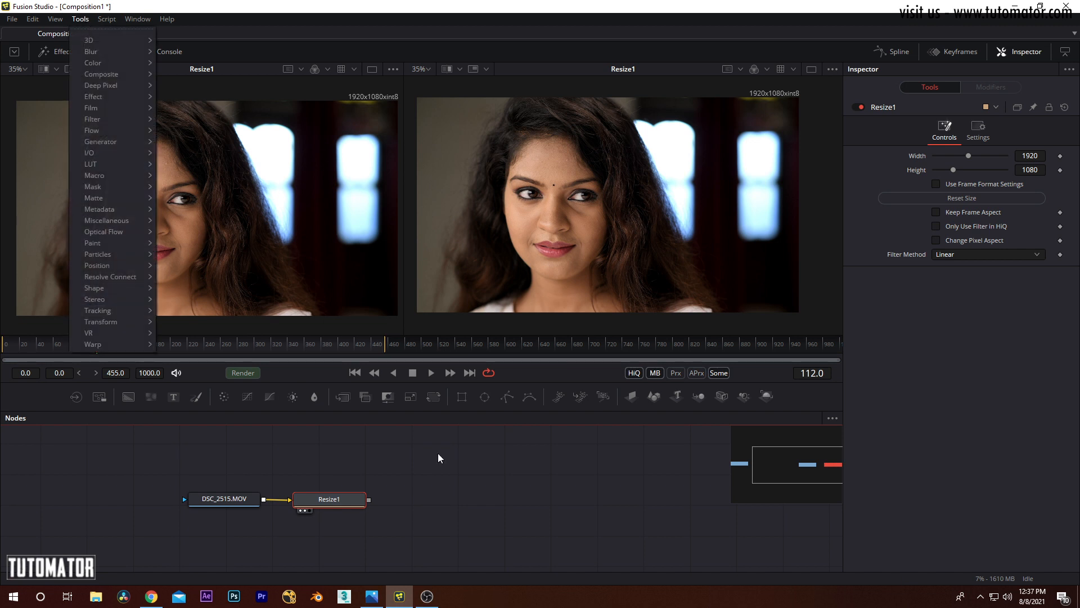
{"action": "left_click", "coordinate": [80, 19]}
{"action": "left_click", "coordinate": [80, 19]}
{"action": "left_click", "coordinate": [80, 19]}
{"action": "left_click", "coordinate": [81, 19]}
{"action": "mouse_move", "coordinate": [103, 62]}
{"action": "left_click", "coordinate": [232, 86]}
{"action": "left_click_drag", "start_coordinate": [427, 509], "coordinate": [613, 192]}
{"action": "left_click_drag", "start_coordinate": [403, 164], "coordinate": [411, 164]}
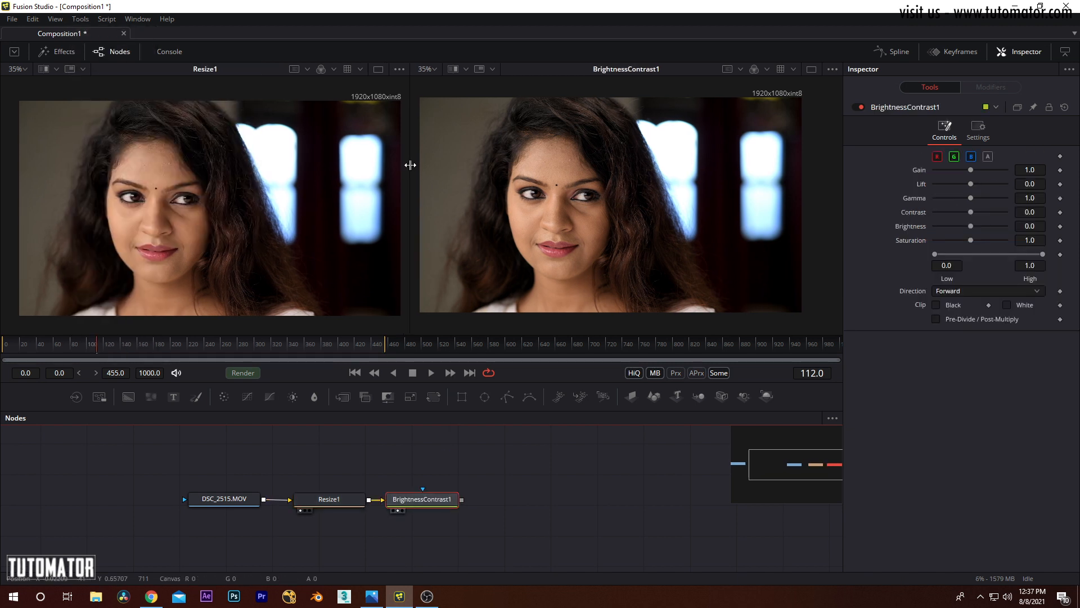
Step: Swap the views so BrightnessContrast1 shows in the first viewer and Resize1 in the second
{"action": "left_click", "coordinate": [453, 498]}
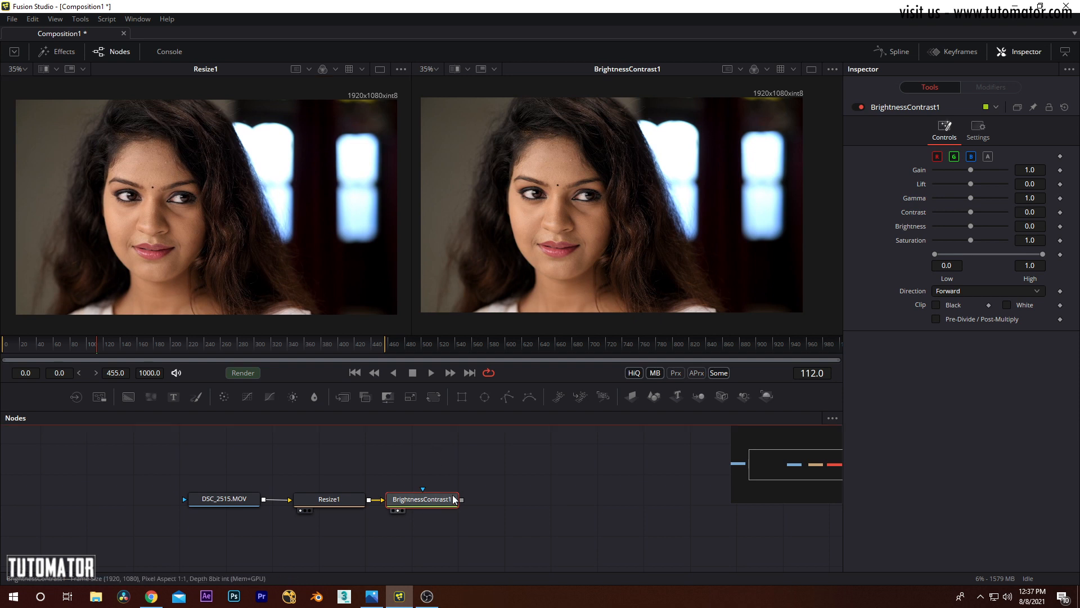
{"action": "key", "text": "1"}
{"action": "left_click_drag", "start_coordinate": [320, 506], "coordinate": [596, 140]}
{"action": "left_click_drag", "start_coordinate": [316, 249], "coordinate": [317, 245]}
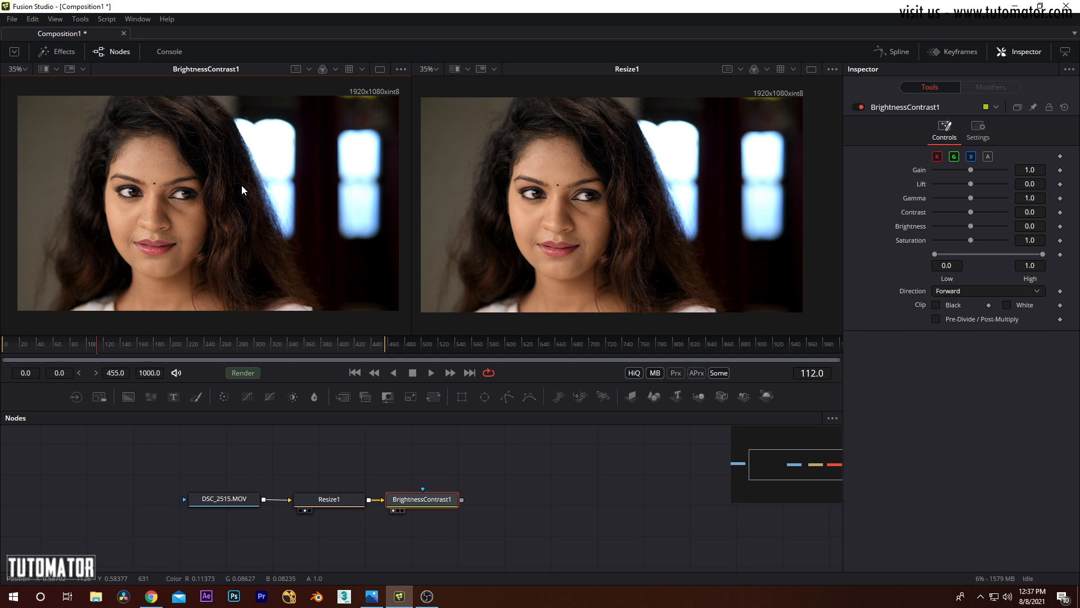
{"action": "left_click_drag", "start_coordinate": [233, 221], "coordinate": [288, 183]}
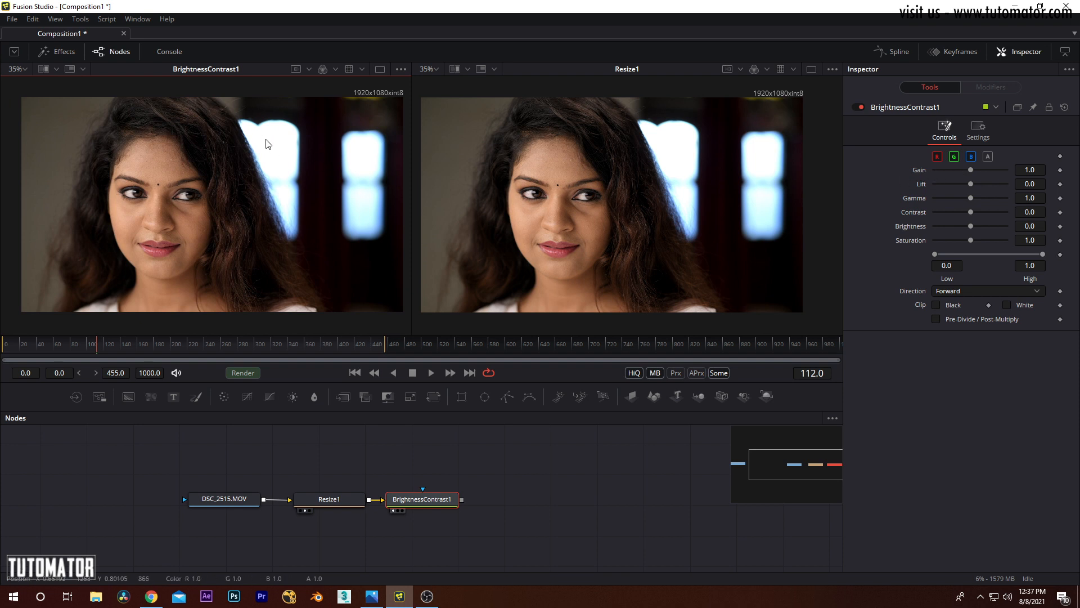
Step: Examine the bright window and dark hair areas in the BrightnessContrast1 view and widen the first viewer
{"action": "scroll", "coordinate": [262, 147], "scroll_direction": "up", "scroll_amount": 6}
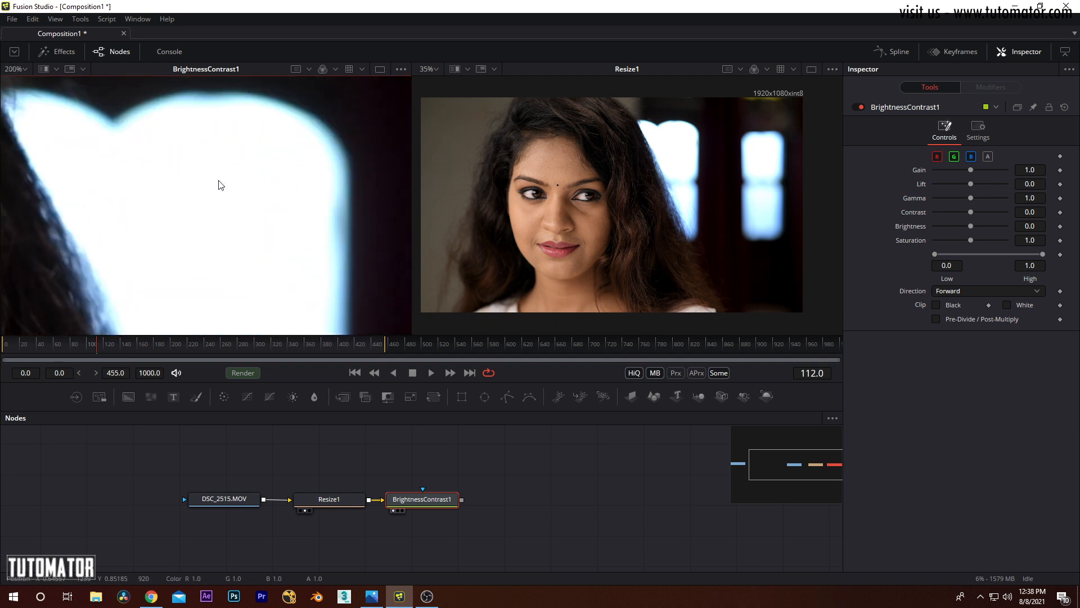
{"action": "scroll", "coordinate": [268, 180], "scroll_direction": "down", "scroll_amount": 4}
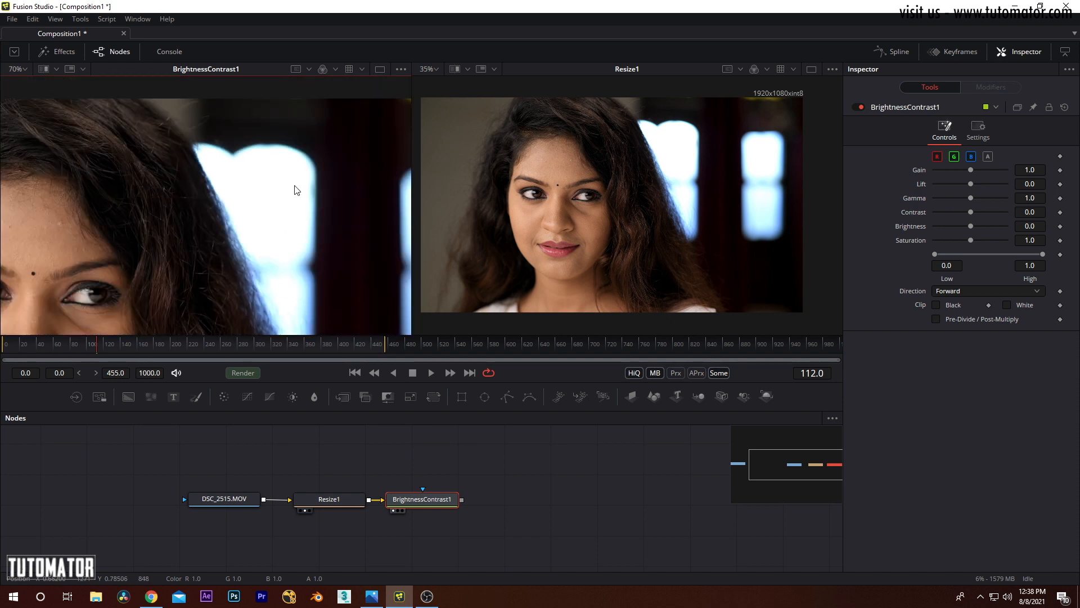
{"action": "scroll", "coordinate": [265, 174], "scroll_direction": "down", "scroll_amount": 2}
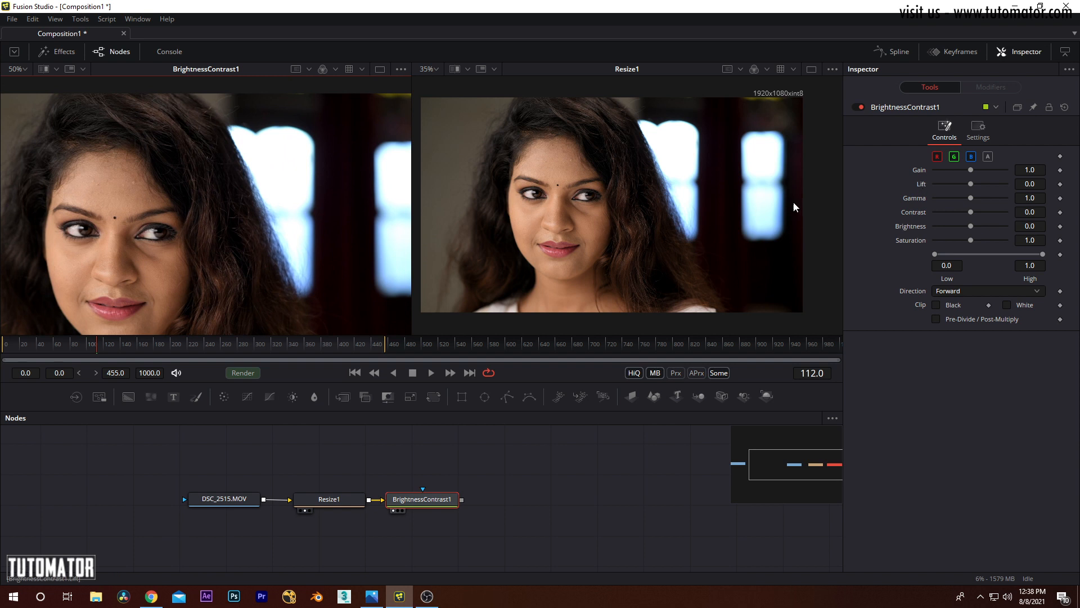
{"action": "scroll", "coordinate": [220, 188], "scroll_direction": "up", "scroll_amount": 8}
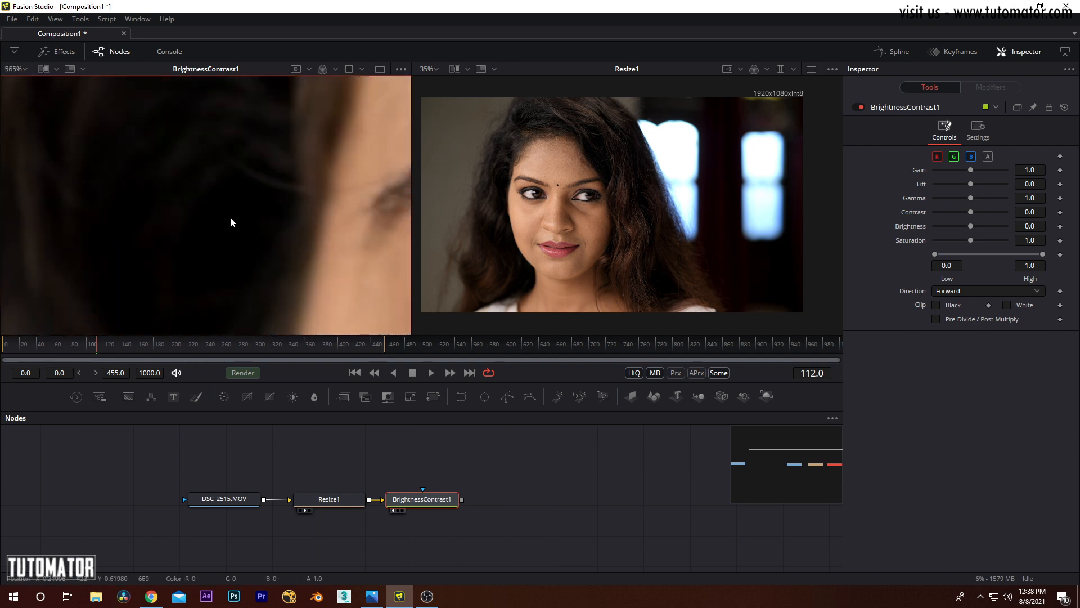
{"action": "scroll", "coordinate": [215, 232], "scroll_direction": "down", "scroll_amount": 9}
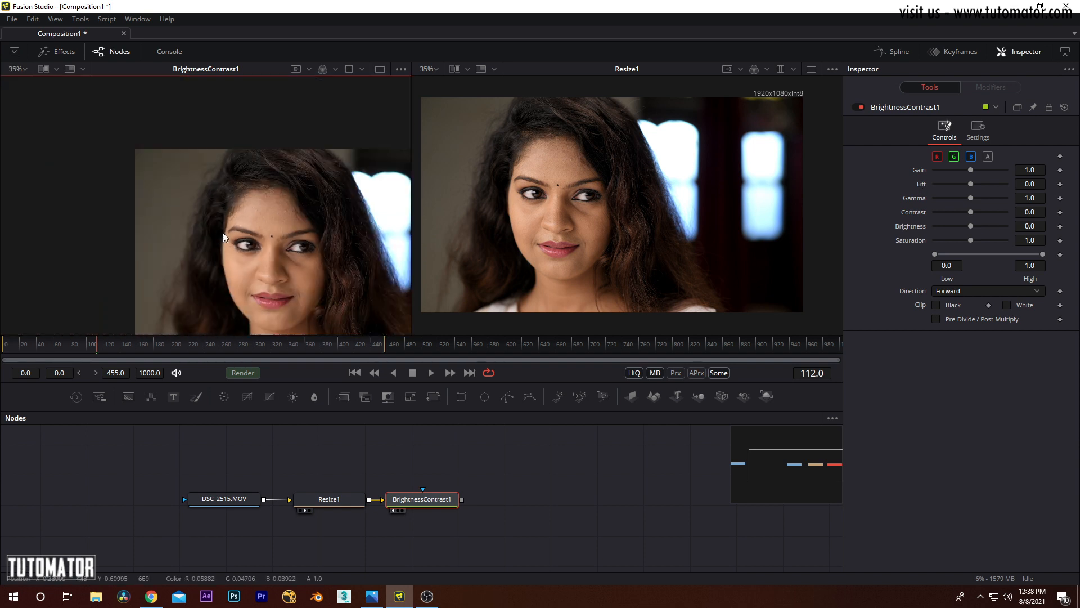
{"action": "left_click_drag", "start_coordinate": [411, 141], "coordinate": [450, 140]}
{"action": "left_click_drag", "start_coordinate": [255, 185], "coordinate": [241, 179]}
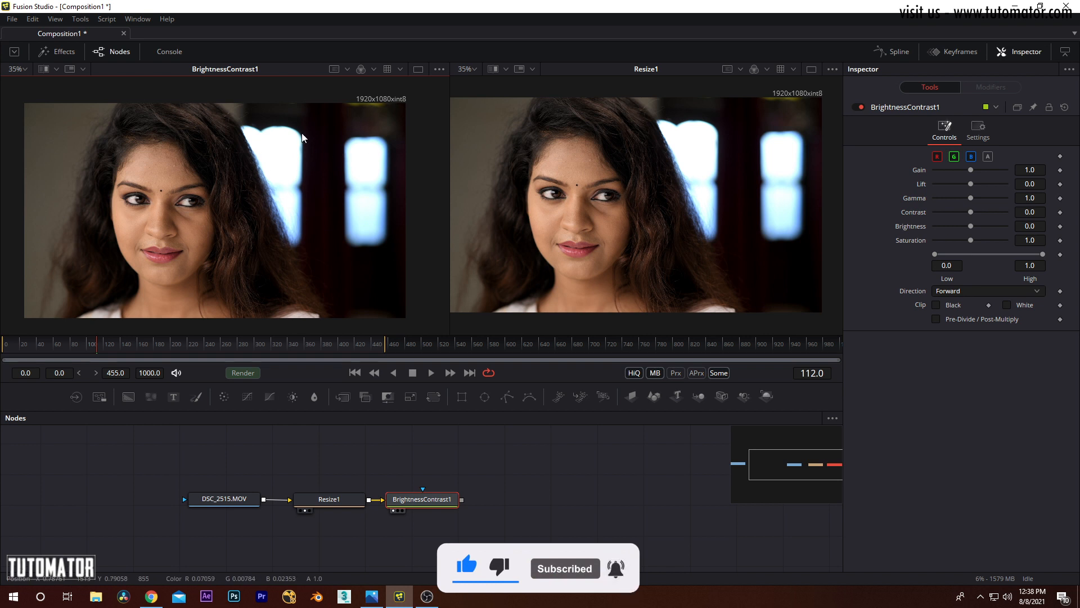
Step: Examine the window highlights, the dark hair and the facial skin tones in the BrightnessContrast1 view
{"action": "scroll", "coordinate": [284, 141], "scroll_direction": "up", "scroll_amount": 5}
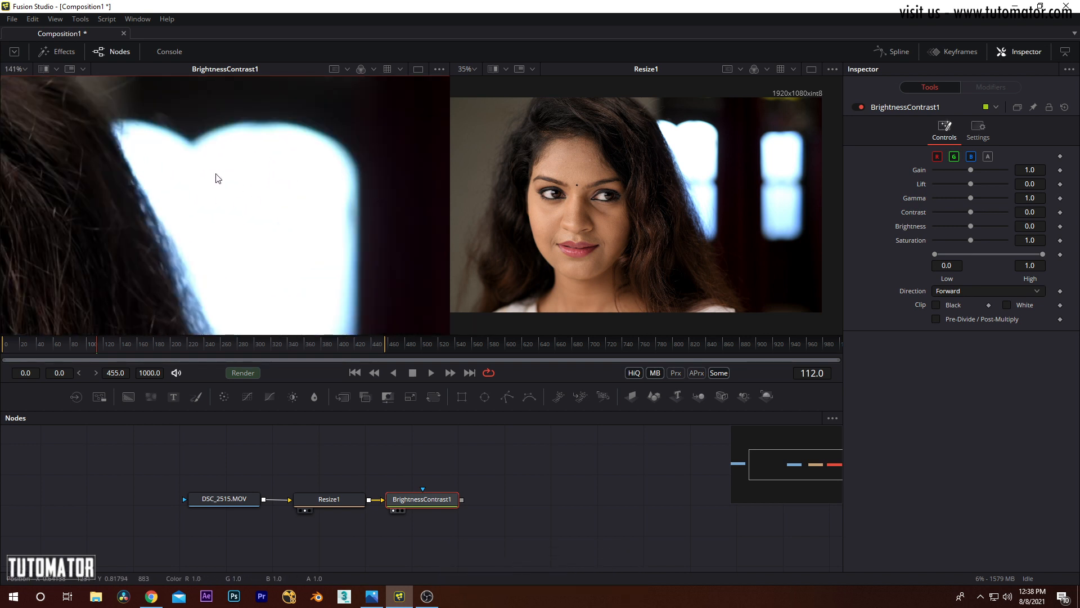
{"action": "left_click_drag", "start_coordinate": [184, 174], "coordinate": [478, 135]}
{"action": "left_click_drag", "start_coordinate": [42, 225], "coordinate": [310, 168]}
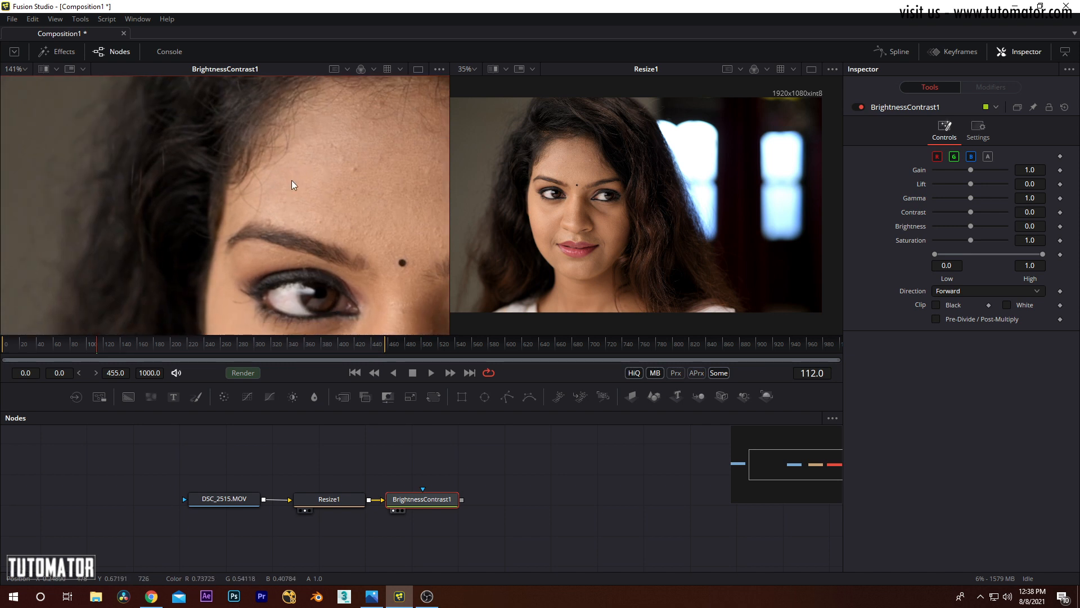
{"action": "scroll", "coordinate": [291, 180], "scroll_direction": "down", "scroll_amount": 5}
{"action": "mouse_move", "coordinate": [278, 192]}
{"action": "left_mouse_down"}
{"action": "mouse_move", "coordinate": [276, 179]}
{"action": "mouse_move", "coordinate": [282, 190]}
{"action": "left_mouse_up"}
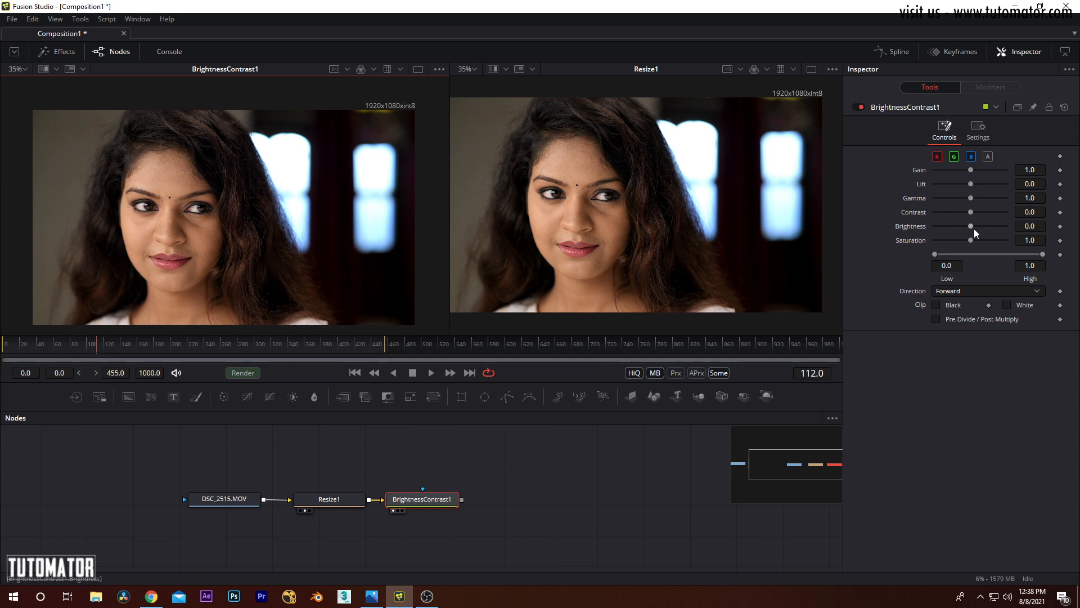
{"action": "left_click_drag", "start_coordinate": [305, 177], "coordinate": [306, 191]}
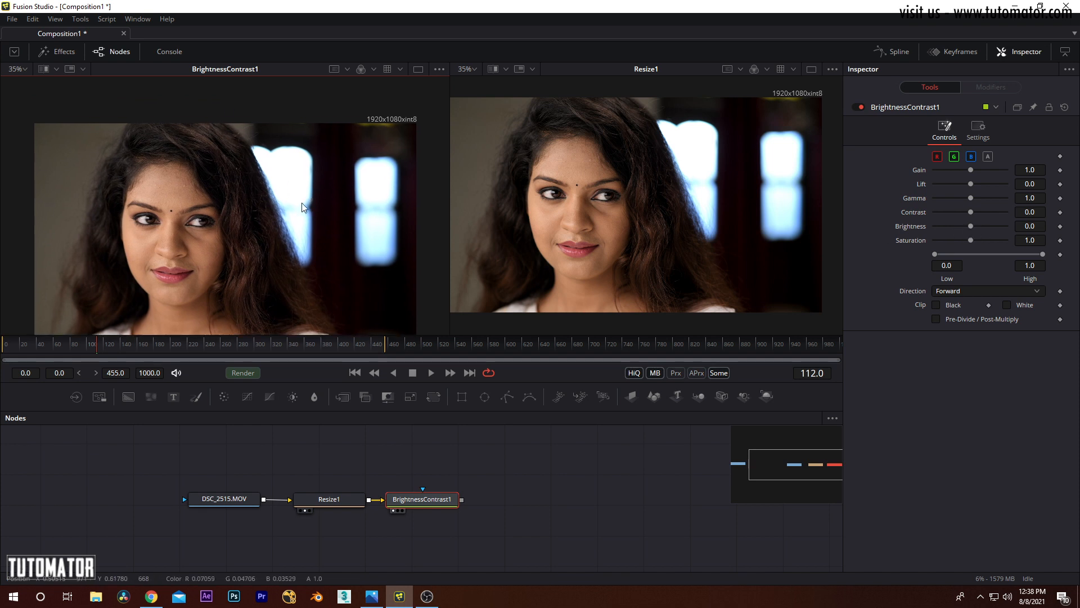
{"action": "left_click_drag", "start_coordinate": [303, 202], "coordinate": [282, 187]}
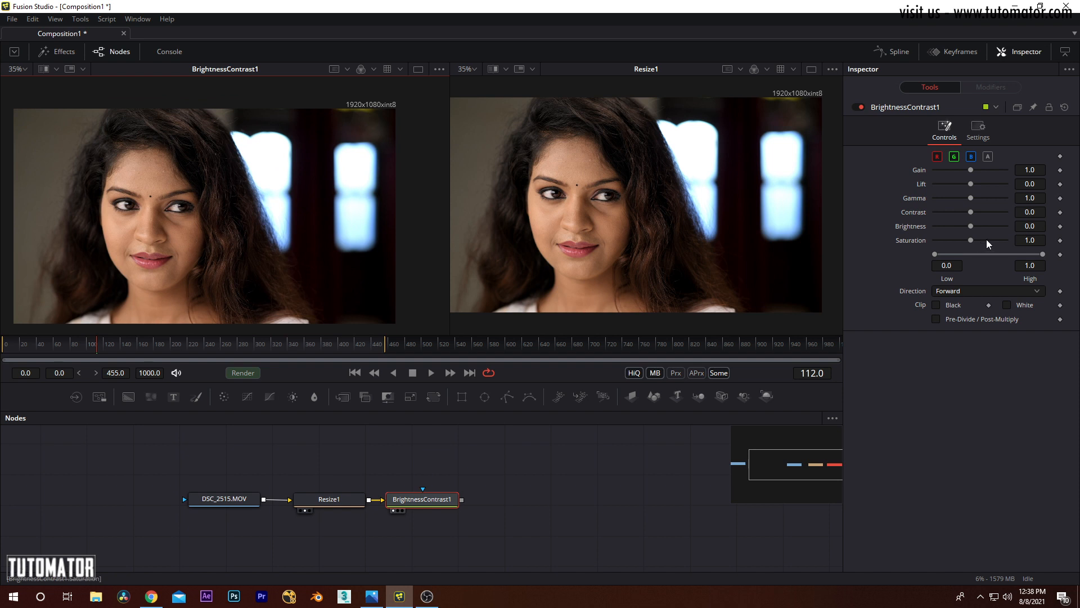
Step: Examine the forehead skin detail and the bright window's edge up close in the BrightnessContrast1 view
{"action": "scroll", "coordinate": [250, 195], "scroll_direction": "up", "scroll_amount": 8}
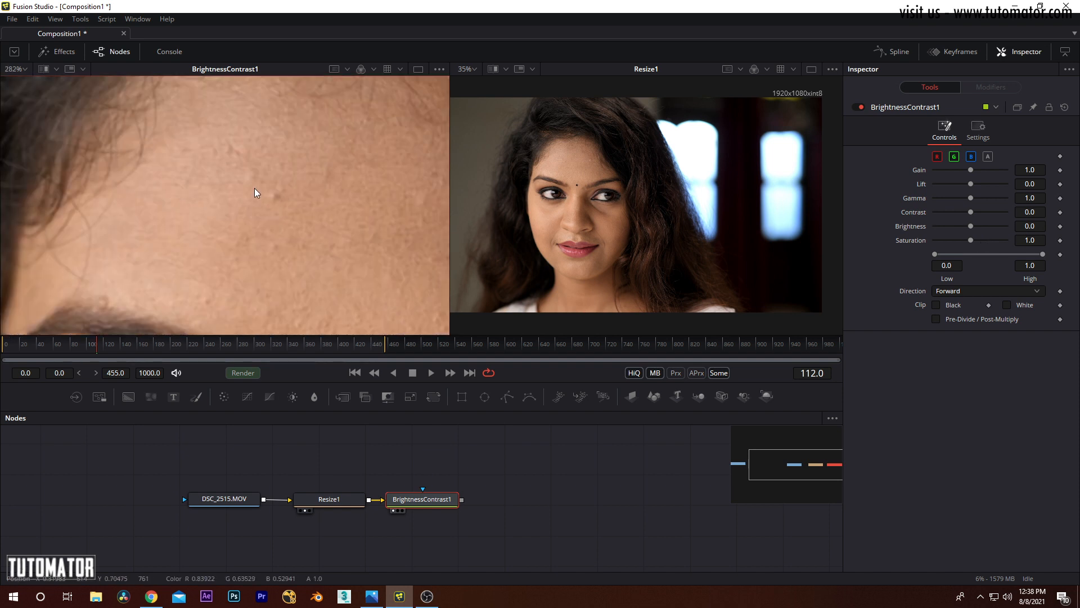
{"action": "left_click_drag", "start_coordinate": [253, 190], "coordinate": [245, 205]}
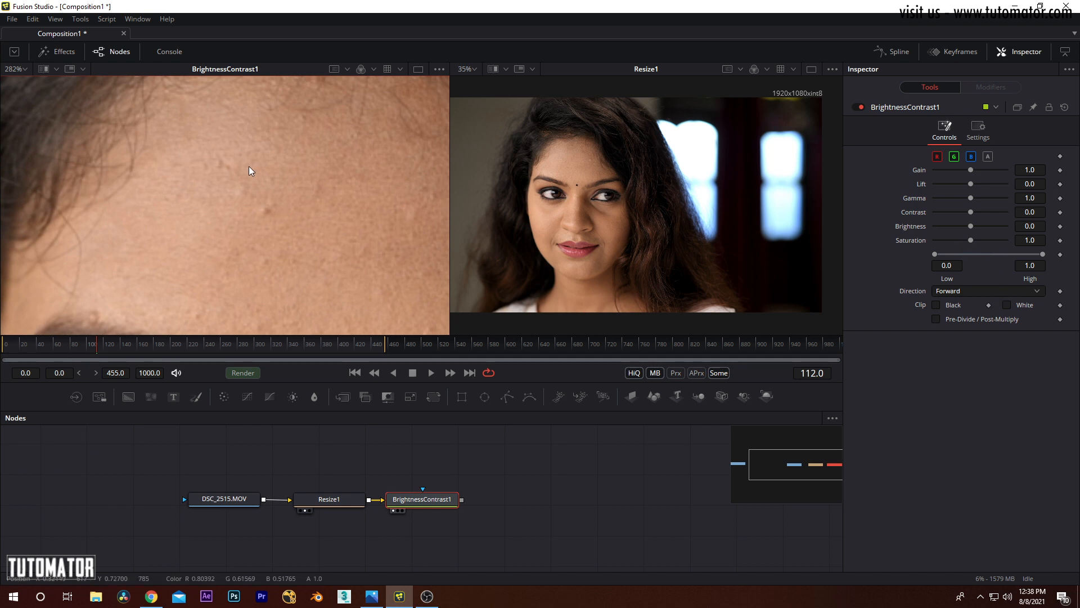
{"action": "left_click_drag", "start_coordinate": [417, 107], "coordinate": [78, 287]}
{"action": "left_click_drag", "start_coordinate": [394, 186], "coordinate": [146, 236]}
{"action": "left_click_drag", "start_coordinate": [399, 129], "coordinate": [157, 143]}
{"action": "left_click_drag", "start_coordinate": [218, 207], "coordinate": [161, 185]}
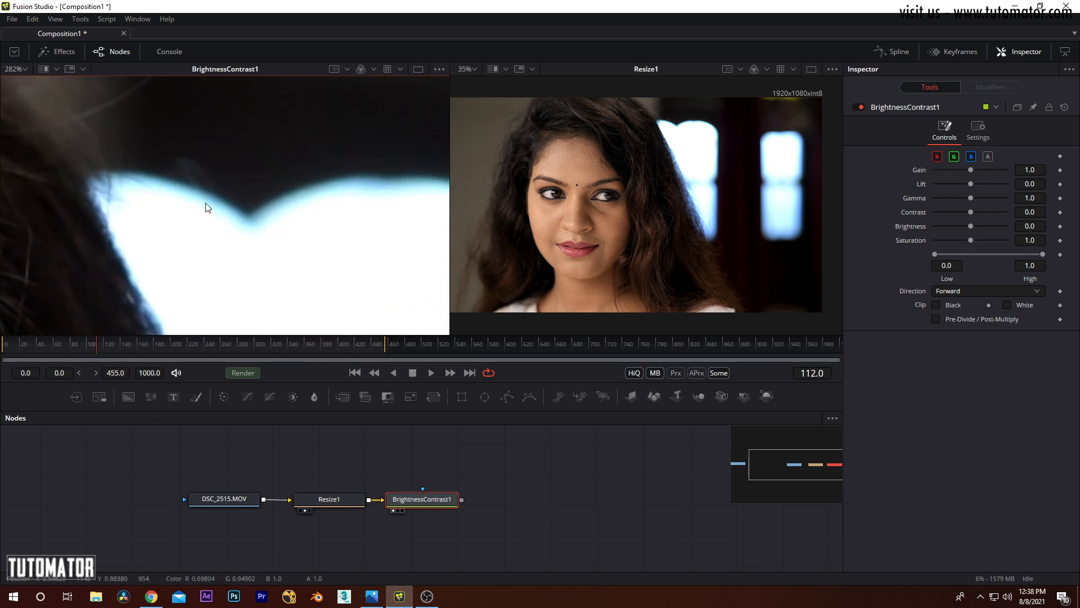
{"action": "left_click_drag", "start_coordinate": [399, 317], "coordinate": [195, 179]}
Step: Examine the colour of the woman's lips up close in the BrightnessContrast1 view
{"action": "scroll", "coordinate": [196, 179], "scroll_direction": "down", "scroll_amount": 3}
{"action": "left_click_drag", "start_coordinate": [345, 270], "coordinate": [278, 194]}
{"action": "left_click_drag", "start_coordinate": [298, 320], "coordinate": [360, 95]}
{"action": "left_click_drag", "start_coordinate": [154, 207], "coordinate": [315, 211]}
{"action": "left_click_drag", "start_coordinate": [345, 165], "coordinate": [420, 208]}
{"action": "left_click_drag", "start_coordinate": [128, 135], "coordinate": [266, 200]}
{"action": "scroll", "coordinate": [230, 219], "scroll_direction": "up", "scroll_amount": 4}
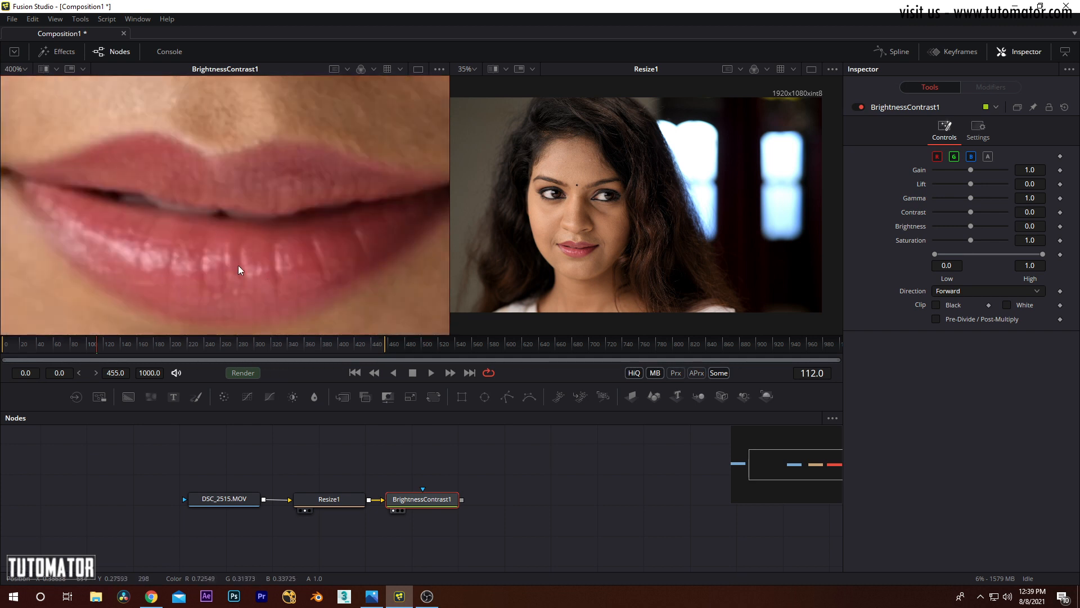
{"action": "scroll", "coordinate": [238, 266], "scroll_direction": "down", "scroll_amount": 2}
{"action": "scroll", "coordinate": [301, 241], "scroll_direction": "down", "scroll_amount": 4}
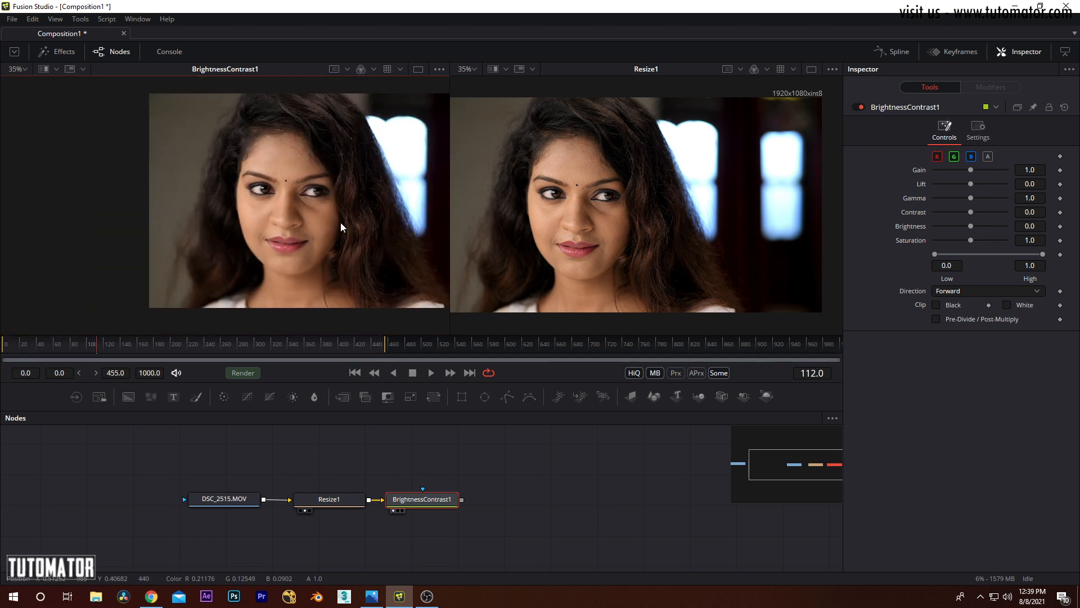
Step: Raise the Gain of BrightnessContrast1 to 1.89 with the whole image in view
{"action": "left_click_drag", "start_coordinate": [340, 222], "coordinate": [268, 223]}
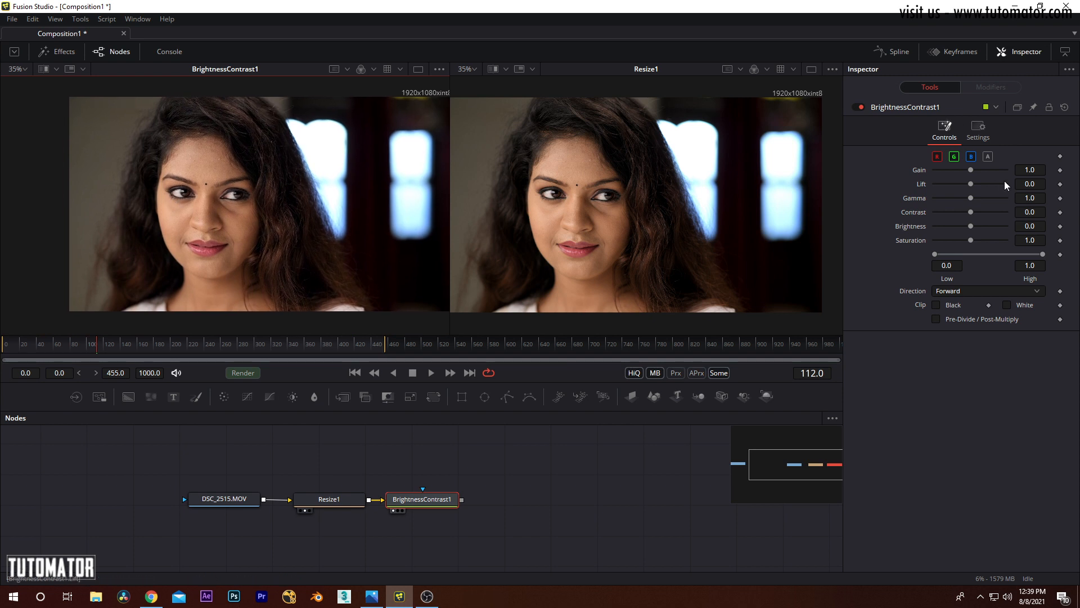
{"action": "left_click_drag", "start_coordinate": [292, 194], "coordinate": [266, 206]}
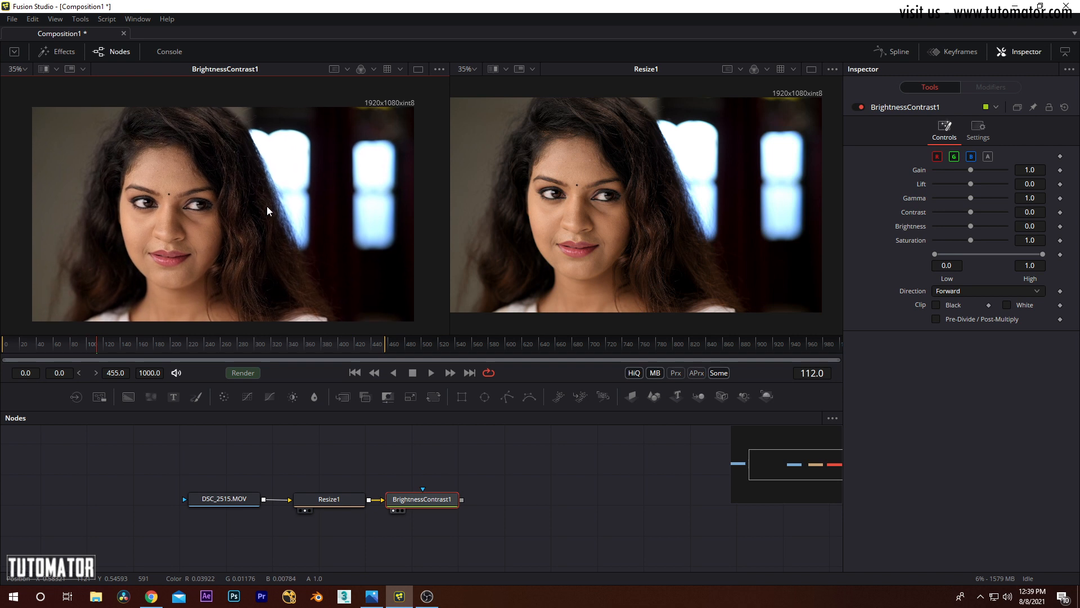
{"action": "left_click_drag", "start_coordinate": [970, 169], "coordinate": [979, 169]}
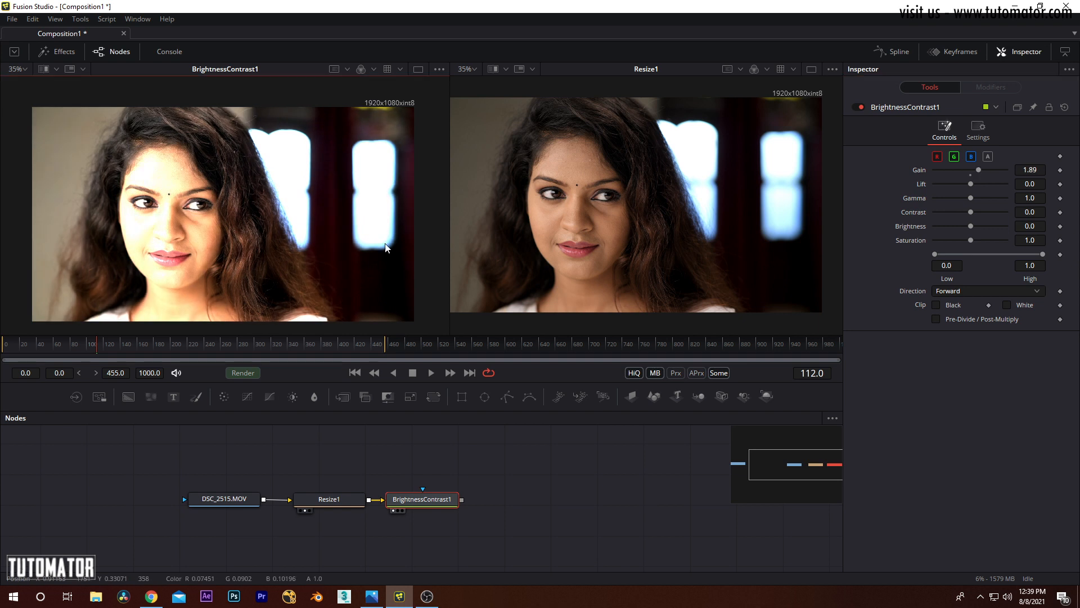
Step: Try BrightnessContrast1's Gain at 2.08 on the dark hair and at 0.95 on the forehead and eyes
{"action": "scroll", "coordinate": [303, 211], "scroll_direction": "up", "scroll_amount": 6}
{"action": "mouse_move", "coordinate": [978, 170]}
{"action": "left_mouse_down"}
{"action": "mouse_move", "coordinate": [961, 167]}
{"action": "mouse_move", "coordinate": [979, 168]}
{"action": "left_mouse_up"}
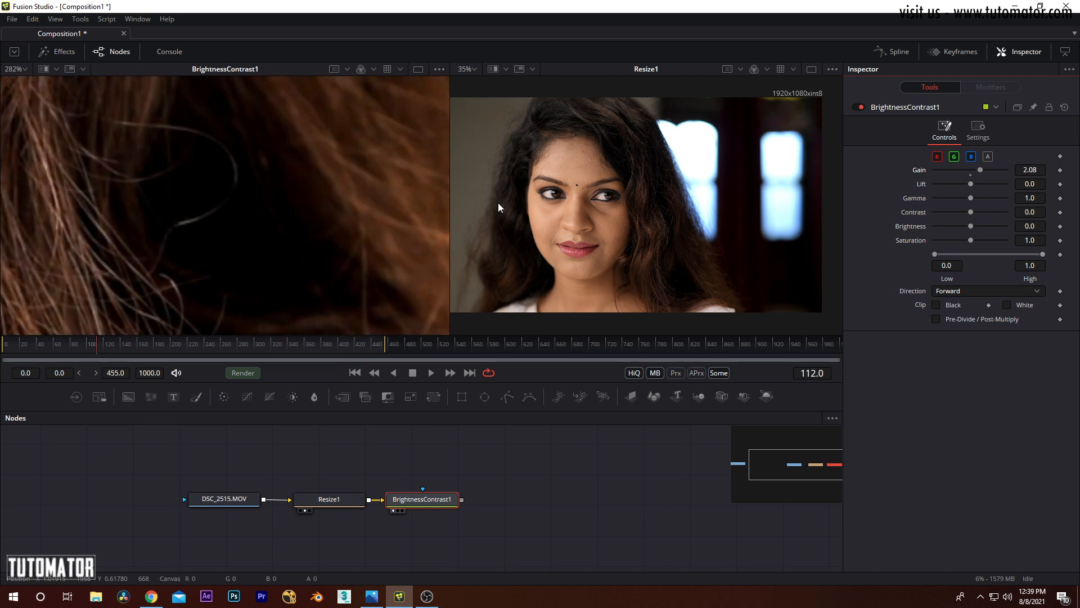
{"action": "scroll", "coordinate": [234, 159], "scroll_direction": "down", "scroll_amount": 6}
{"action": "left_click_drag", "start_coordinate": [319, 195], "coordinate": [314, 254]}
{"action": "left_click_drag", "start_coordinate": [980, 169], "coordinate": [968, 170]}
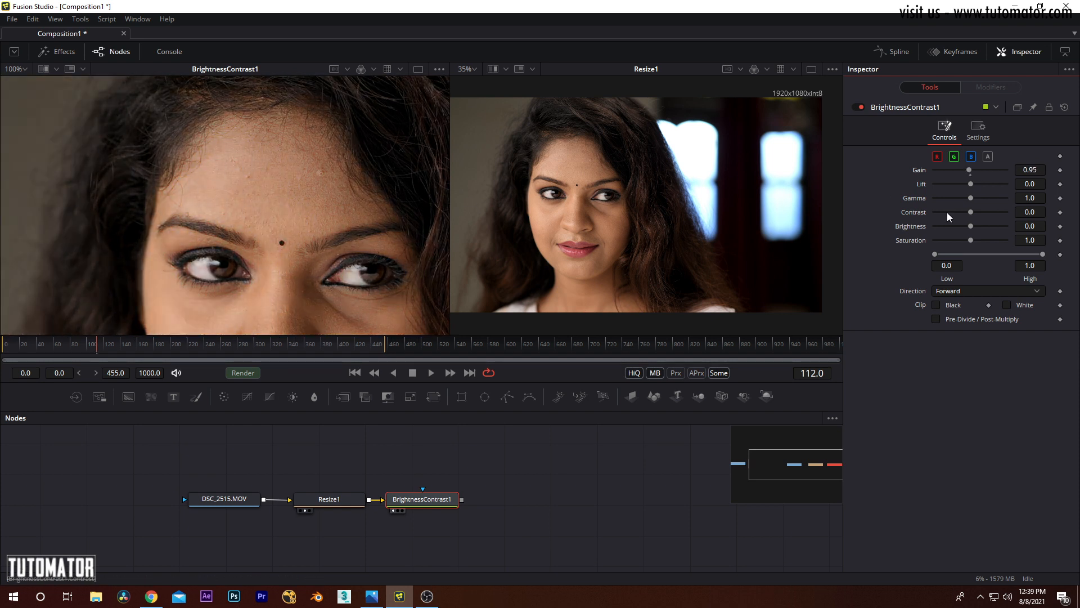
Step: Try a Gain of 1.51 on the forehead and the whole image, followed by a much darker Gain
{"action": "left_click_drag", "start_coordinate": [968, 170], "coordinate": [975, 169]}
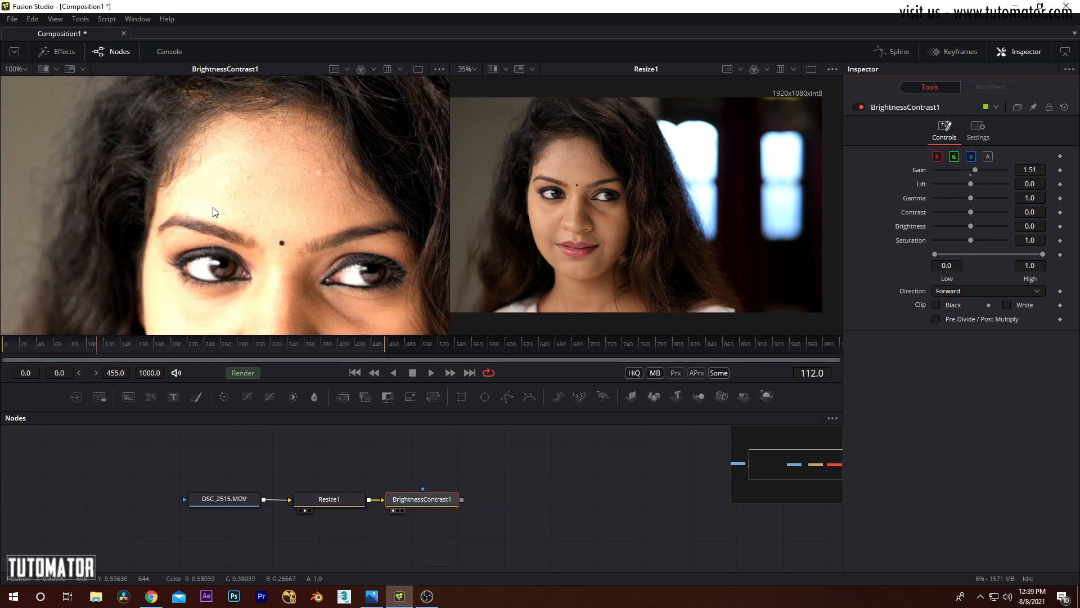
{"action": "scroll", "coordinate": [216, 164], "scroll_direction": "down", "scroll_amount": 4}
{"action": "left_click_drag", "start_coordinate": [251, 191], "coordinate": [232, 192]}
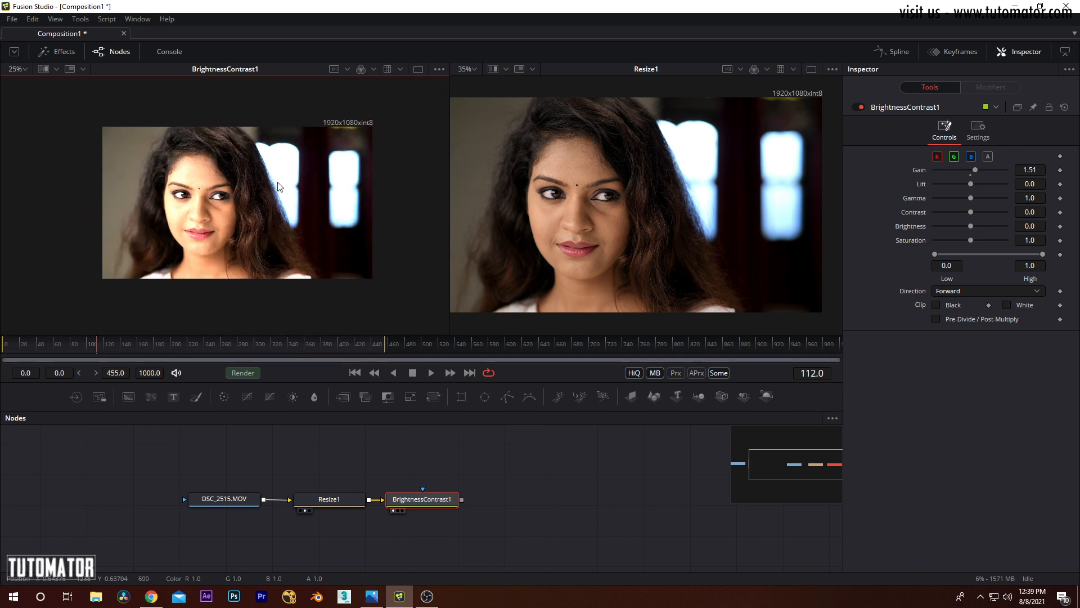
{"action": "scroll", "coordinate": [270, 180], "scroll_direction": "up", "scroll_amount": 1}
{"action": "left_click_drag", "start_coordinate": [975, 169], "coordinate": [949, 169]}
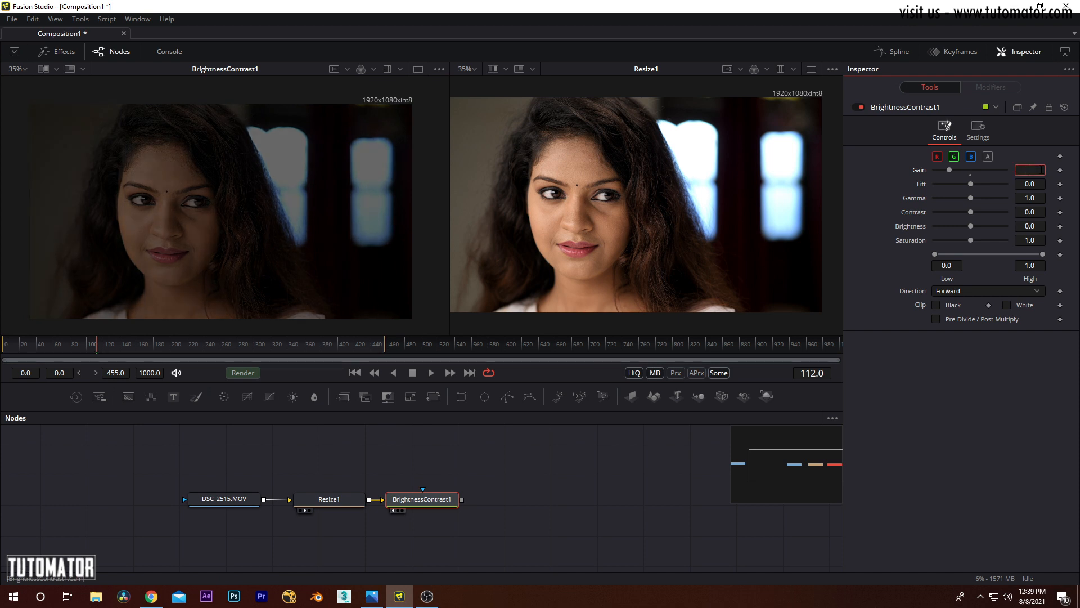
Step: Set the Gain of BrightnessContrast1 to 0 and return it to 1
{"action": "type", "text": "0"}
{"action": "key", "text": "Tab"}
{"action": "left_click", "coordinate": [1035, 170]}
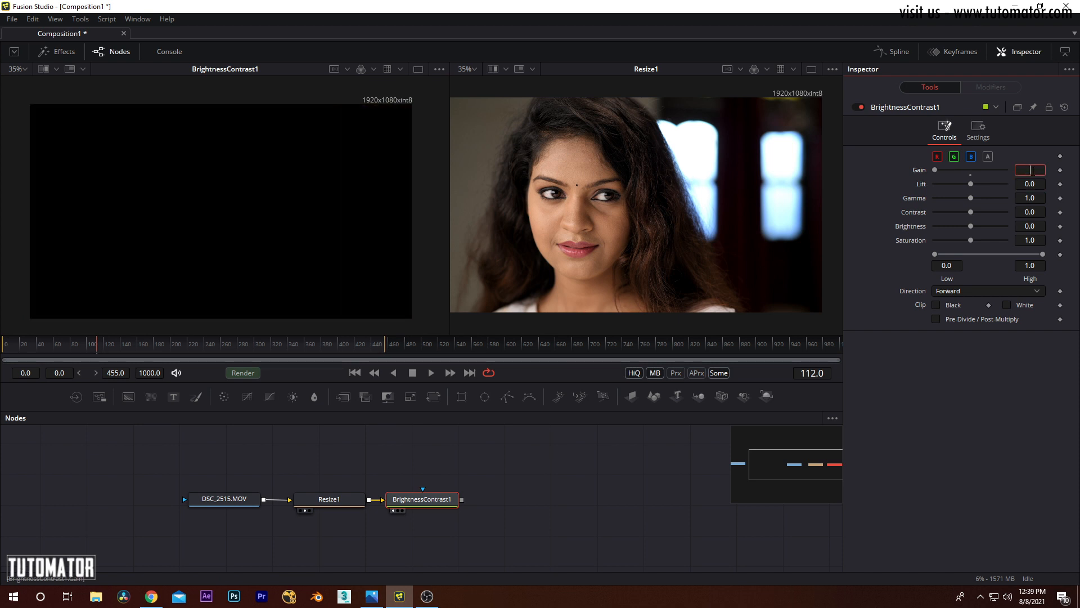
{"action": "type", "text": "1"}
{"action": "key", "text": "Tab"}
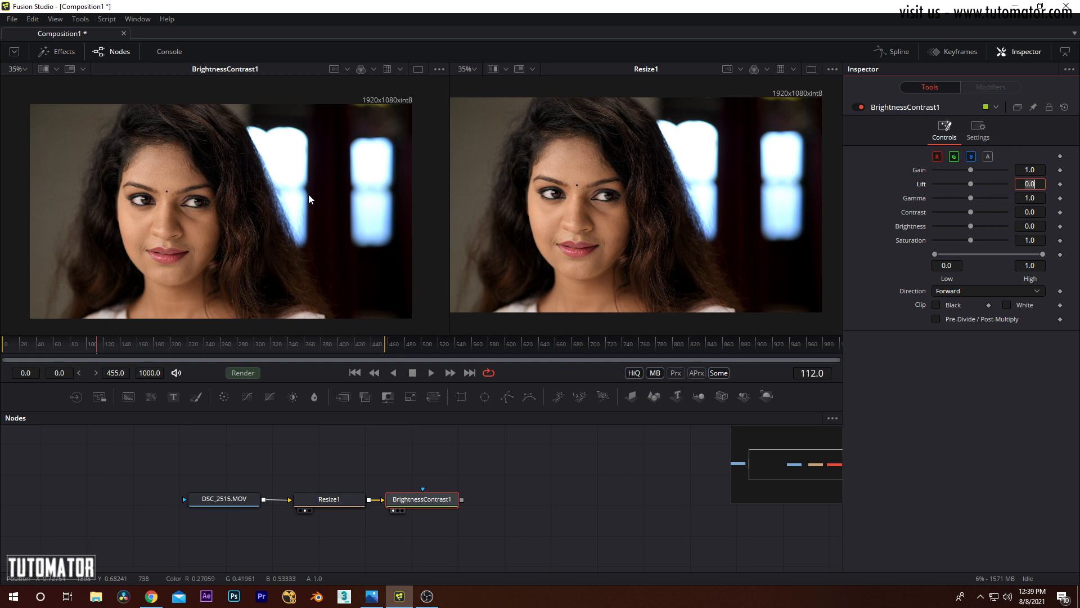
Step: Shift the node chain down and add an Ellipse mask connected to BrightnessContrast1
{"action": "scroll", "coordinate": [260, 169], "scroll_direction": "up", "scroll_amount": 4}
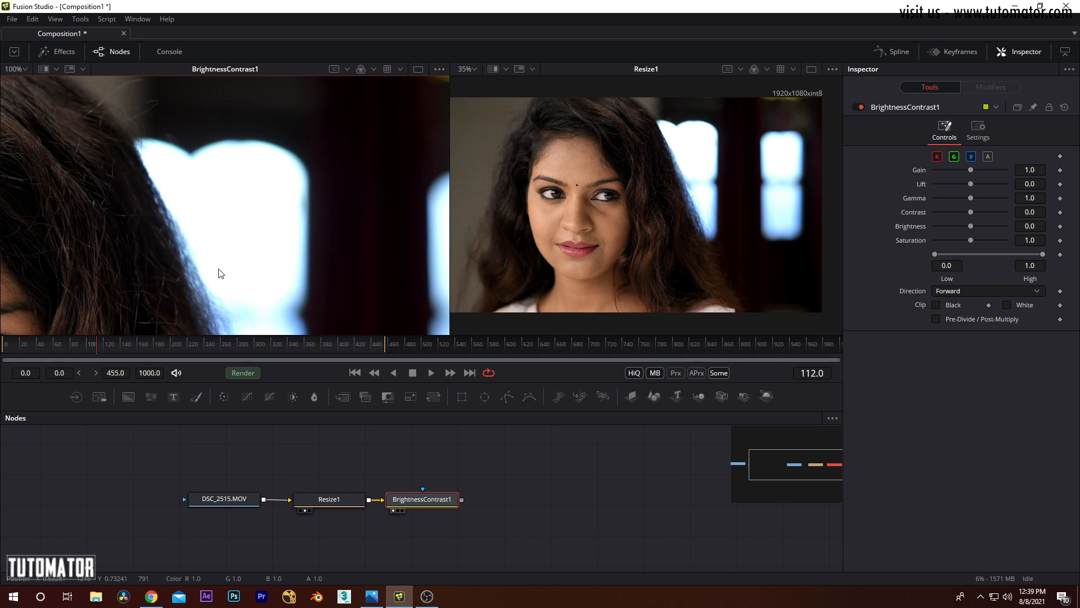
{"action": "left_click_drag", "start_coordinate": [535, 470], "coordinate": [159, 537]}
{"action": "left_click_drag", "start_coordinate": [228, 501], "coordinate": [228, 553]}
{"action": "left_click", "coordinate": [376, 481]}
{"action": "left_click", "coordinate": [484, 397]}
{"action": "left_click_drag", "start_coordinate": [374, 476], "coordinate": [439, 542]}
{"action": "left_click_drag", "start_coordinate": [429, 485], "coordinate": [440, 495]}
{"action": "key", "text": "ctrl+f"}
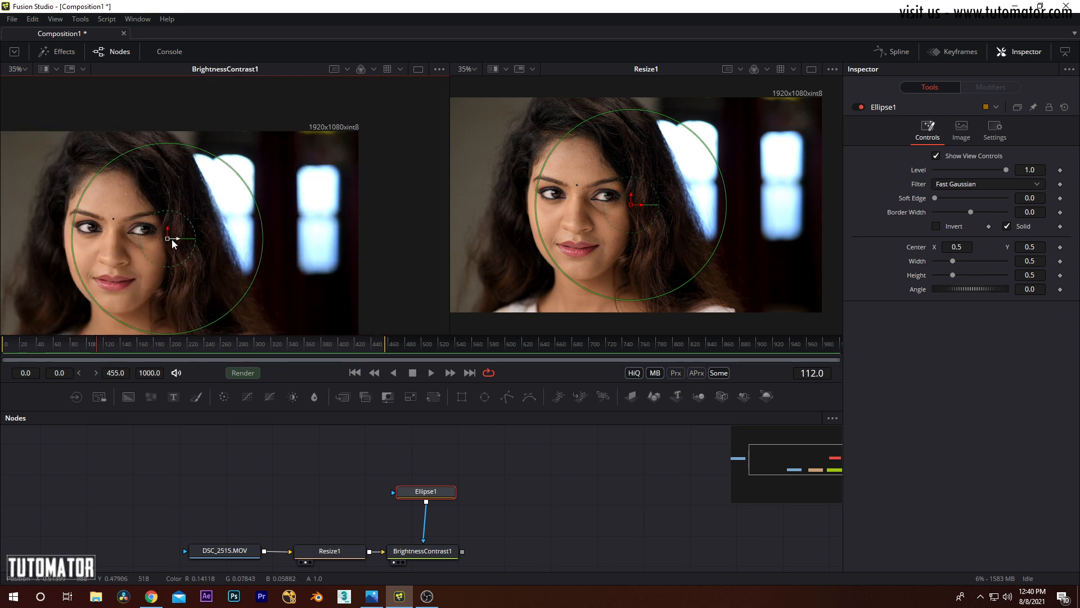
Step: Fit the ellipse mask, about 0.25 wide and 0.44 high, around the bright window beside the hair and lower BrightnessContrast1's Gain to 0.94
{"action": "left_click_drag", "start_coordinate": [172, 243], "coordinate": [248, 203]}
{"action": "left_click_drag", "start_coordinate": [294, 121], "coordinate": [243, 117]}
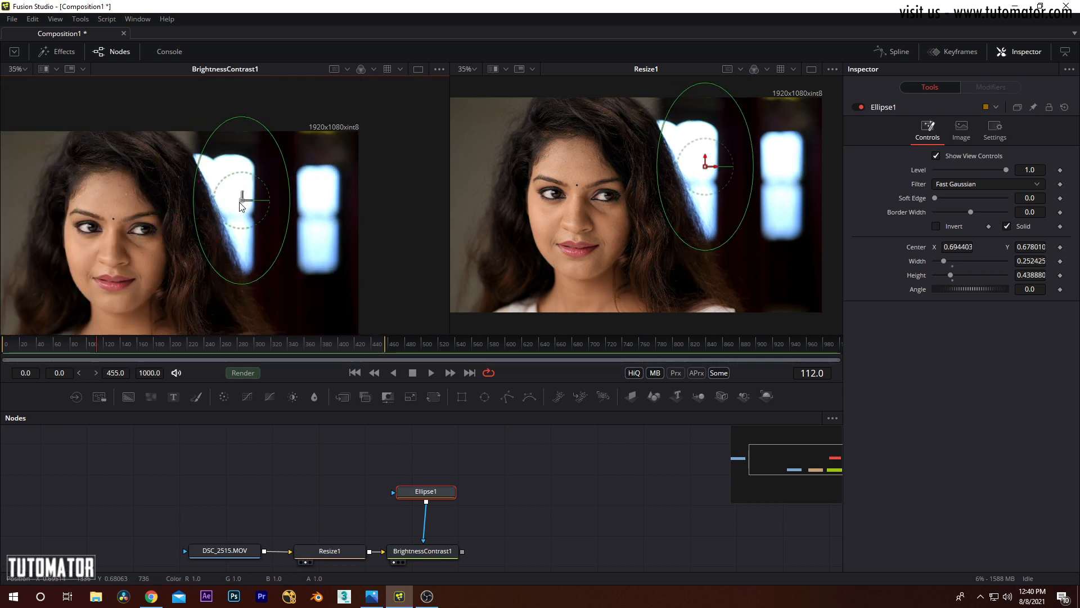
{"action": "left_click", "coordinate": [428, 550]}
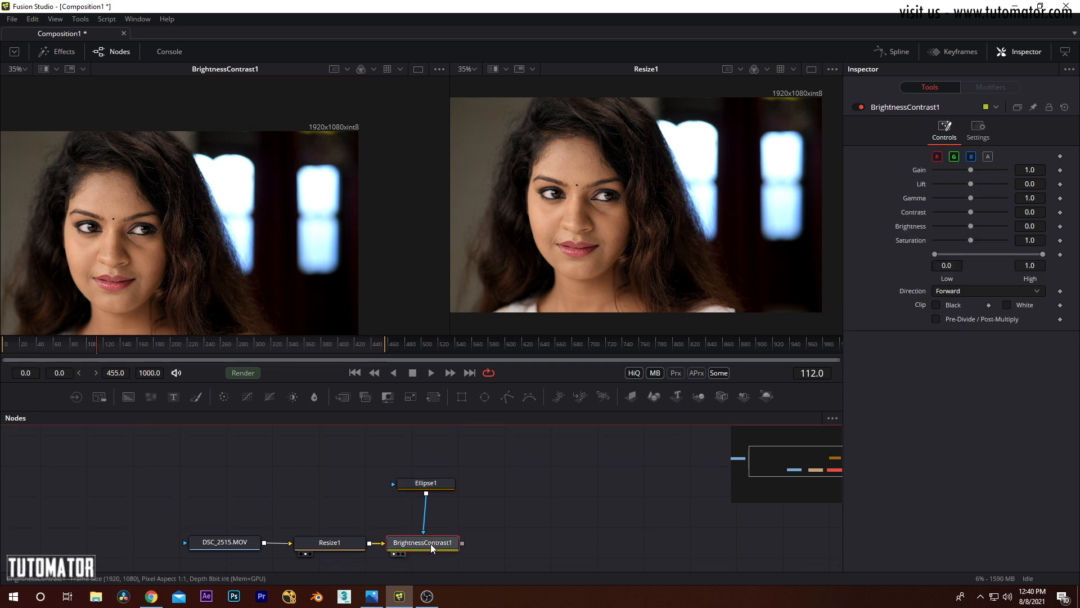
{"action": "mouse_move", "coordinate": [971, 169]}
{"action": "left_mouse_down"}
{"action": "mouse_move", "coordinate": [944, 171]}
{"action": "mouse_move", "coordinate": [968, 170]}
{"action": "left_mouse_up"}
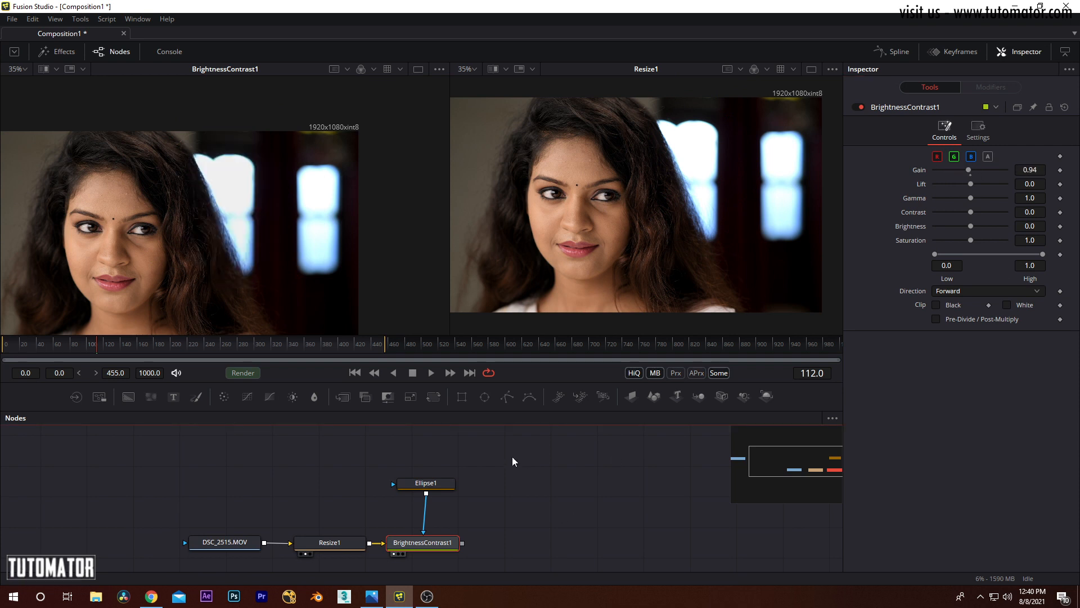
Step: Delete the Ellipse1 mask and reselect the BrightnessContrast1 node
{"action": "left_click", "coordinate": [407, 487]}
{"action": "key", "text": "Delete"}
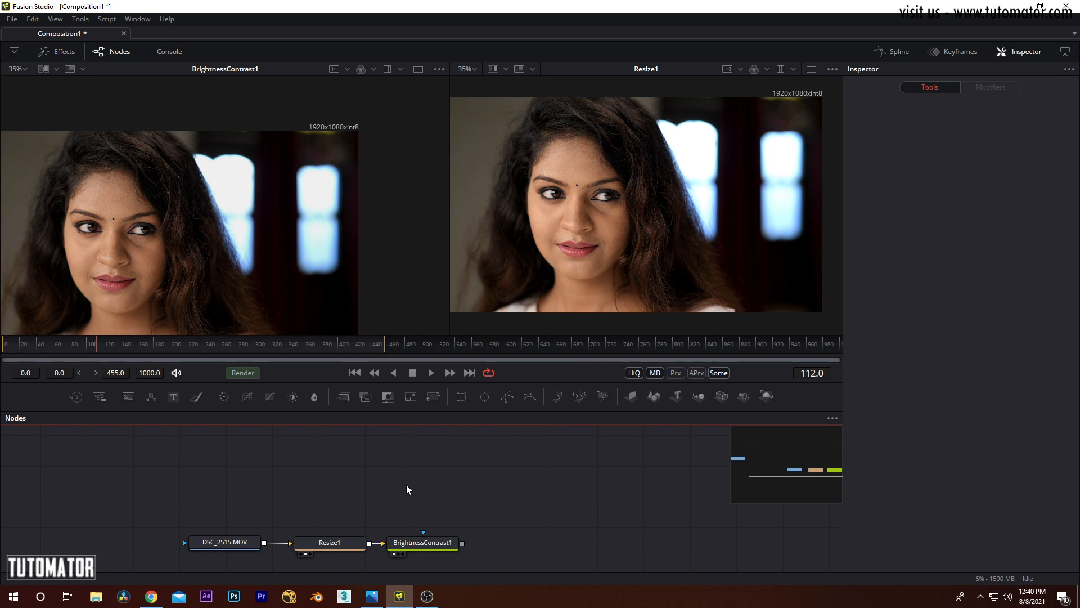
{"action": "left_click", "coordinate": [433, 545]}
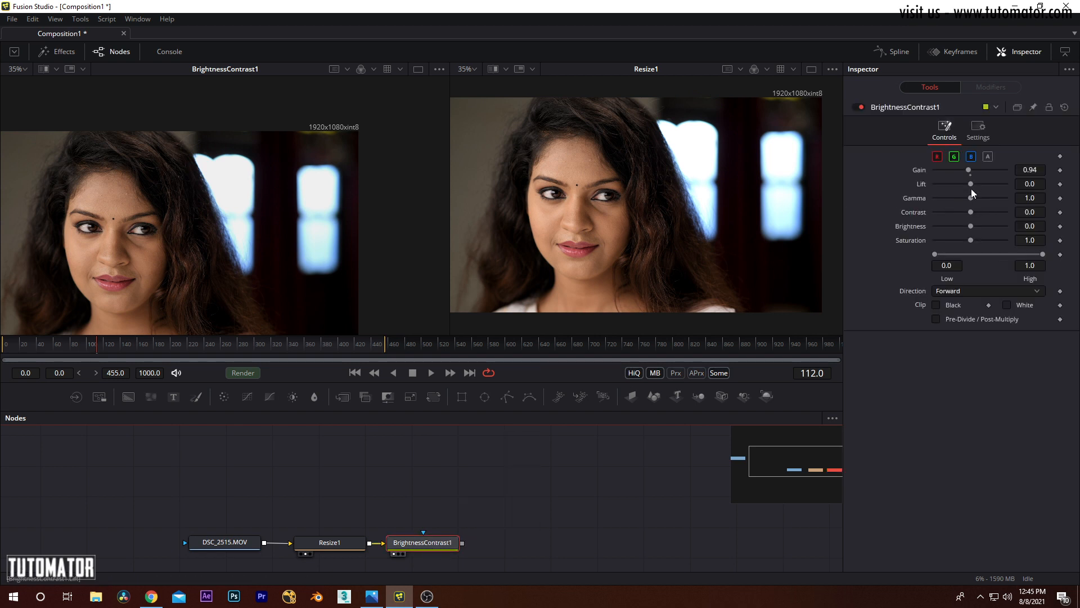
Step: Raise the Lift of BrightnessContrast1 to 0.13 and compare the dark hair up close with the Resize1 image
{"action": "left_click_drag", "start_coordinate": [648, 171], "coordinate": [627, 126]}
{"action": "scroll", "coordinate": [677, 221], "scroll_direction": "up", "scroll_amount": 6}
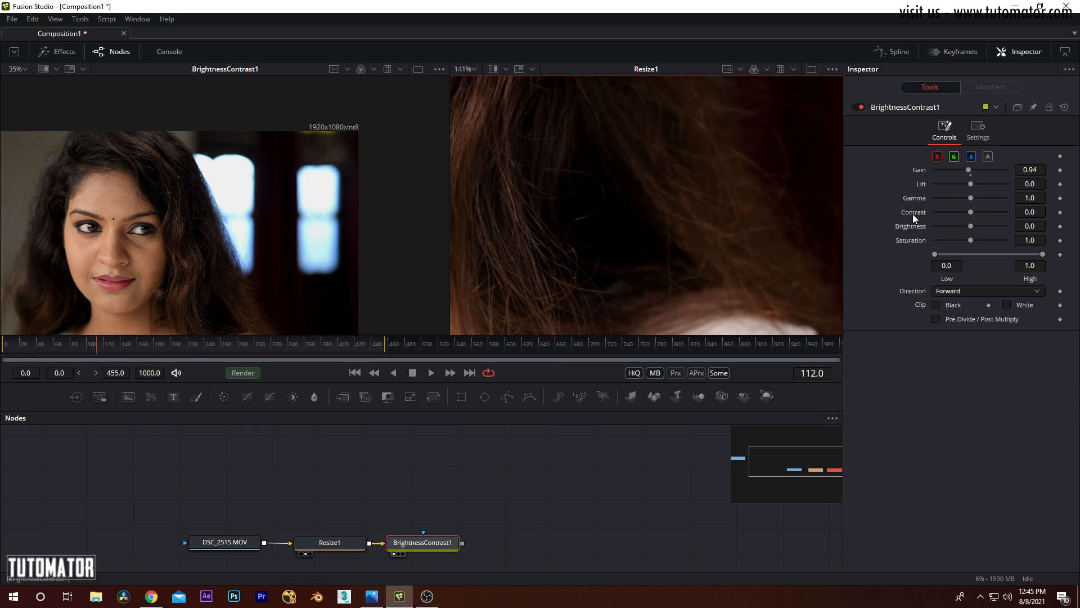
{"action": "left_click_drag", "start_coordinate": [973, 186], "coordinate": [975, 182]}
{"action": "scroll", "coordinate": [322, 211], "scroll_direction": "up", "scroll_amount": 5}
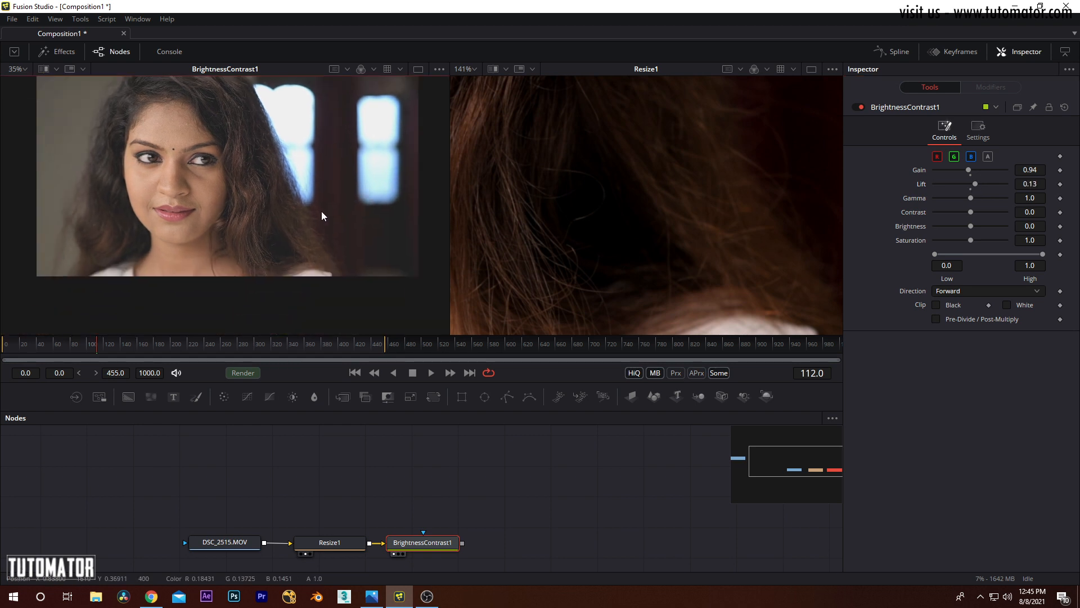
{"action": "scroll", "coordinate": [290, 225], "scroll_direction": "up", "scroll_amount": 2}
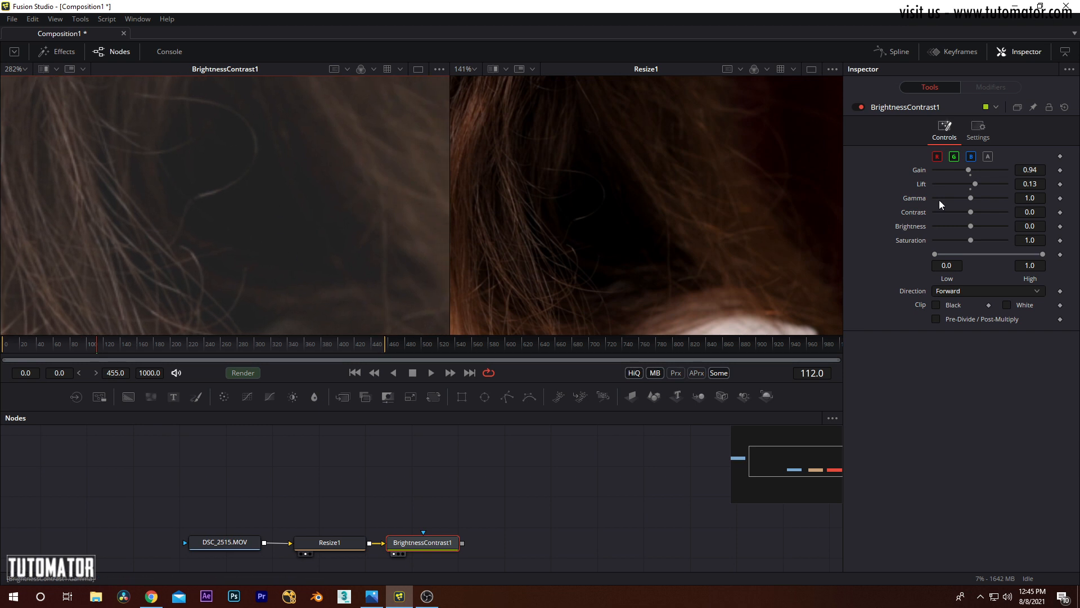
{"action": "double_click", "coordinate": [976, 183]}
{"action": "mouse_move", "coordinate": [973, 183]}
{"action": "left_mouse_down"}
{"action": "mouse_move", "coordinate": [963, 180]}
{"action": "mouse_move", "coordinate": [974, 184]}
{"action": "left_mouse_up"}
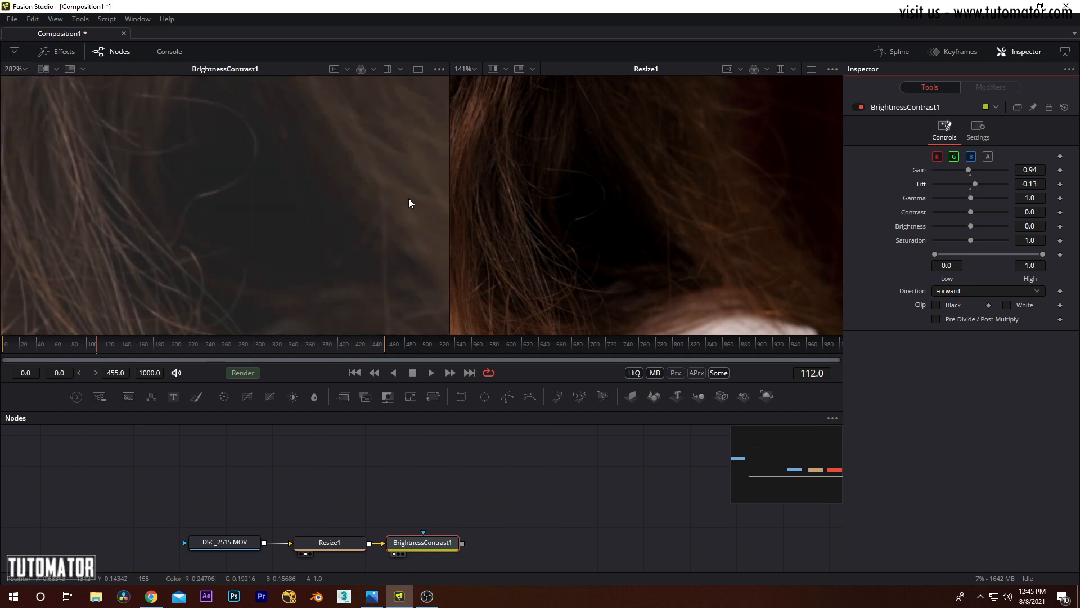
Step: Set the Lift of BrightnessContrast1 back to 0
{"action": "double_click", "coordinate": [1027, 184]}
{"action": "key", "text": "BackSpace"}
{"action": "type", "text": "0"}
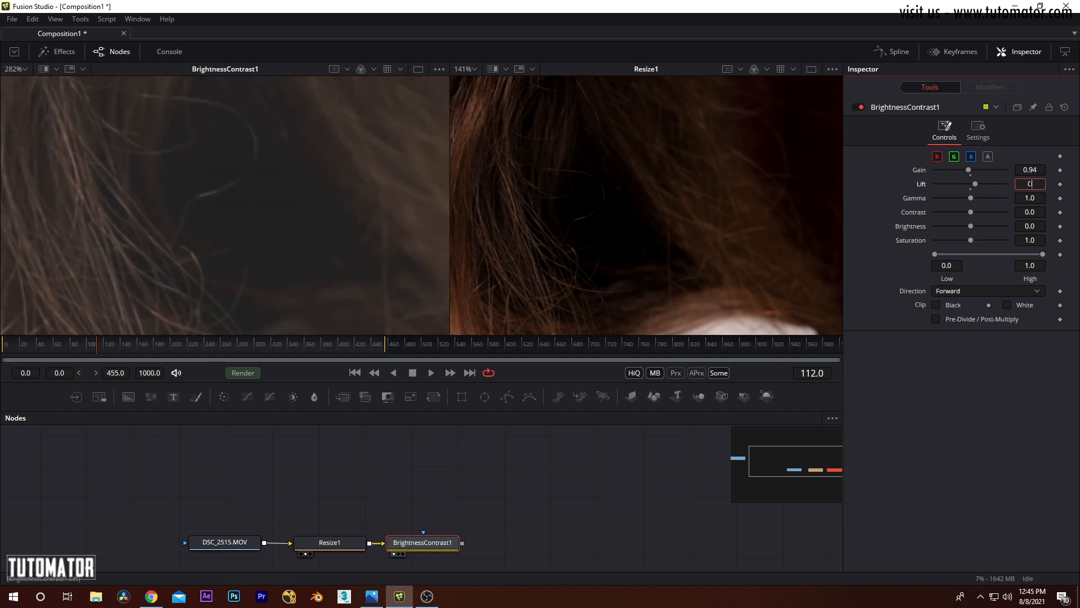
{"action": "key", "text": "Tab"}
Step: Lower the Gamma of BrightnessContrast1 to 0.78 and to 0 with the whole image in view
{"action": "scroll", "coordinate": [281, 185], "scroll_direction": "down", "scroll_amount": 8}
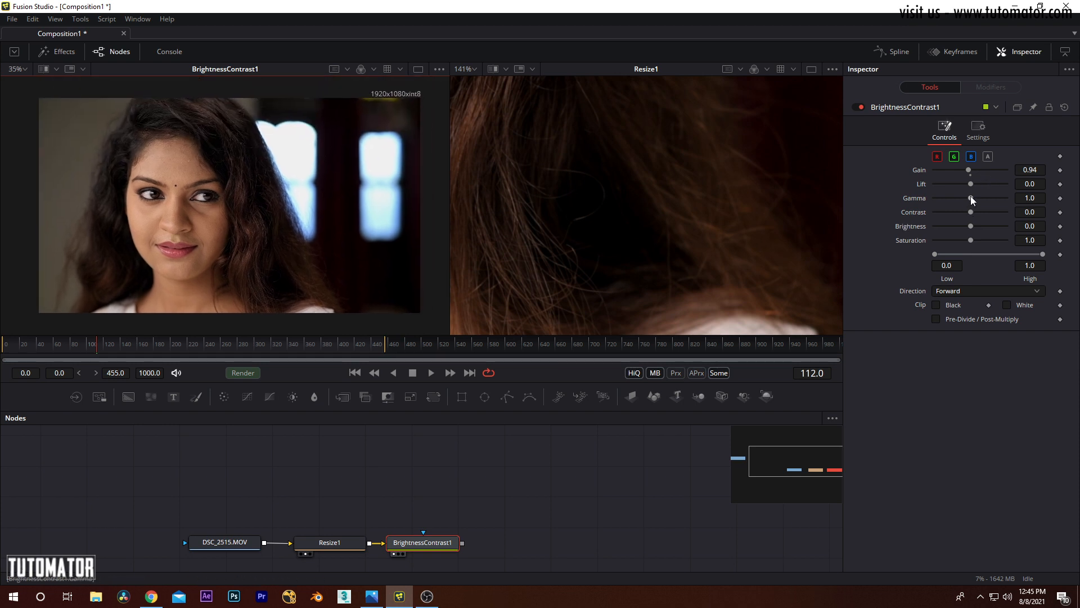
{"action": "mouse_move", "coordinate": [971, 196]}
{"action": "left_mouse_down"}
{"action": "mouse_move", "coordinate": [984, 195]}
{"action": "mouse_move", "coordinate": [933, 194]}
{"action": "mouse_move", "coordinate": [979, 192]}
{"action": "mouse_move", "coordinate": [963, 193]}
{"action": "left_mouse_up"}
{"action": "double_click", "coordinate": [1036, 196]}
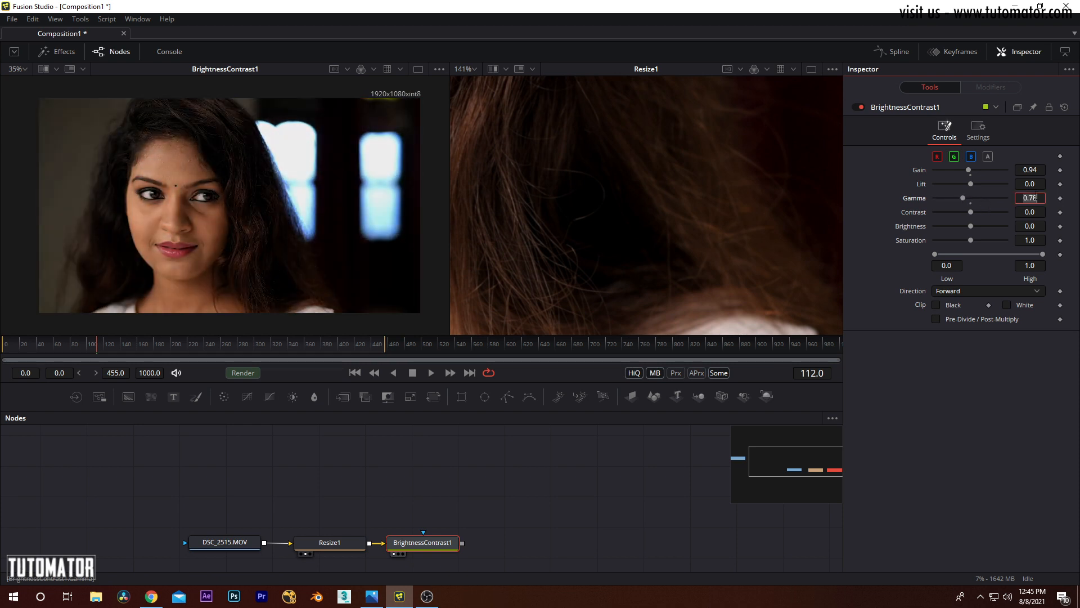
{"action": "type", "text": "0"}
{"action": "key", "text": "Return"}
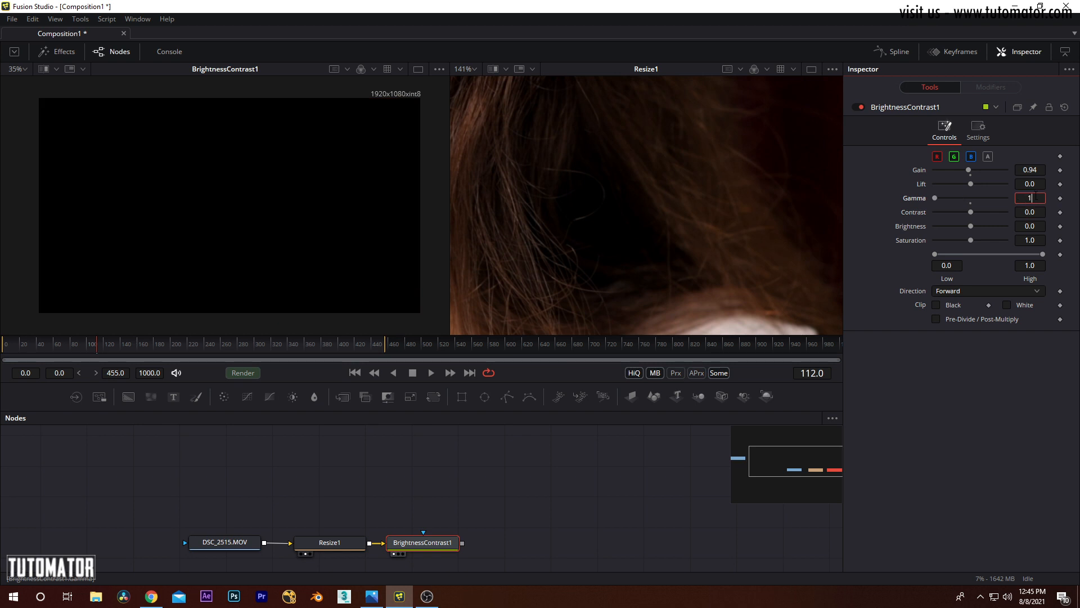
Step: Set both the Gamma and the Gain of BrightnessContrast1 to 1
{"action": "type", "text": "1"}
{"action": "key", "text": "Tab"}
{"action": "double_click", "coordinate": [1029, 167]}
{"action": "type", "text": "1"}
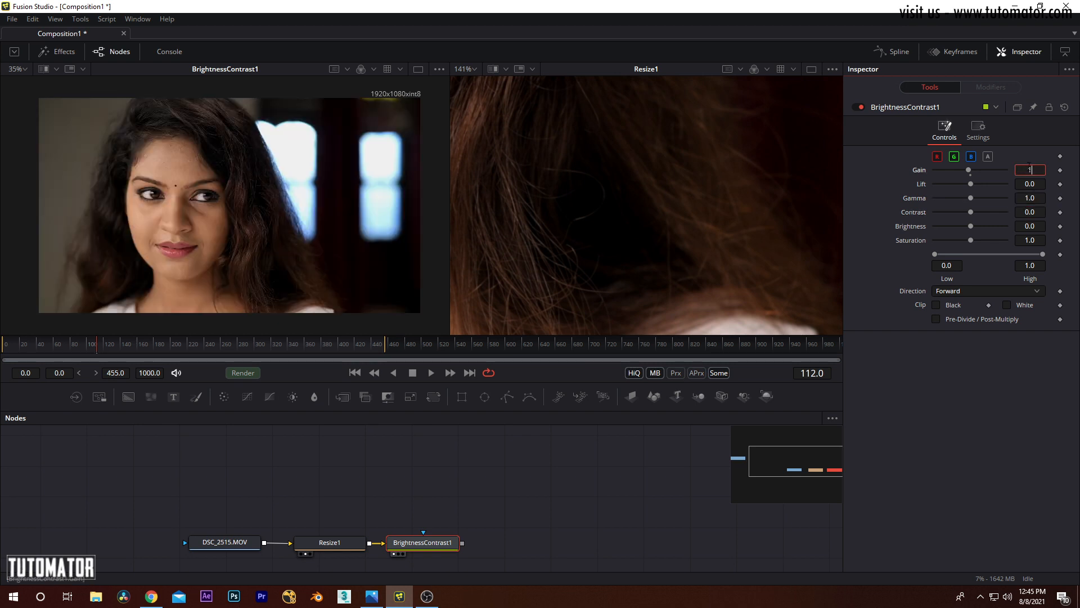
{"action": "key", "text": "Tab"}
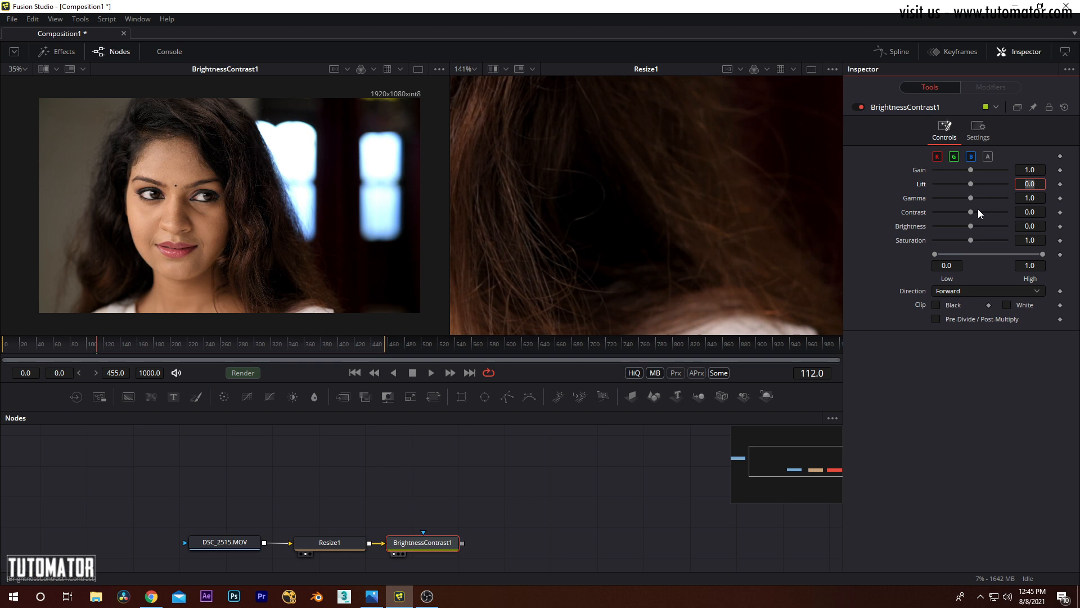
{"action": "key", "text": "Return"}
Step: Lower the Contrast of BrightnessContrast1 to -0.145 and examine the windows and dark hair up close
{"action": "mouse_move", "coordinate": [1035, 212]}
{"action": "left_mouse_down"}
{"action": "mouse_move", "coordinate": [1065, 212]}
{"action": "mouse_move", "coordinate": [1014, 212]}
{"action": "left_mouse_up"}
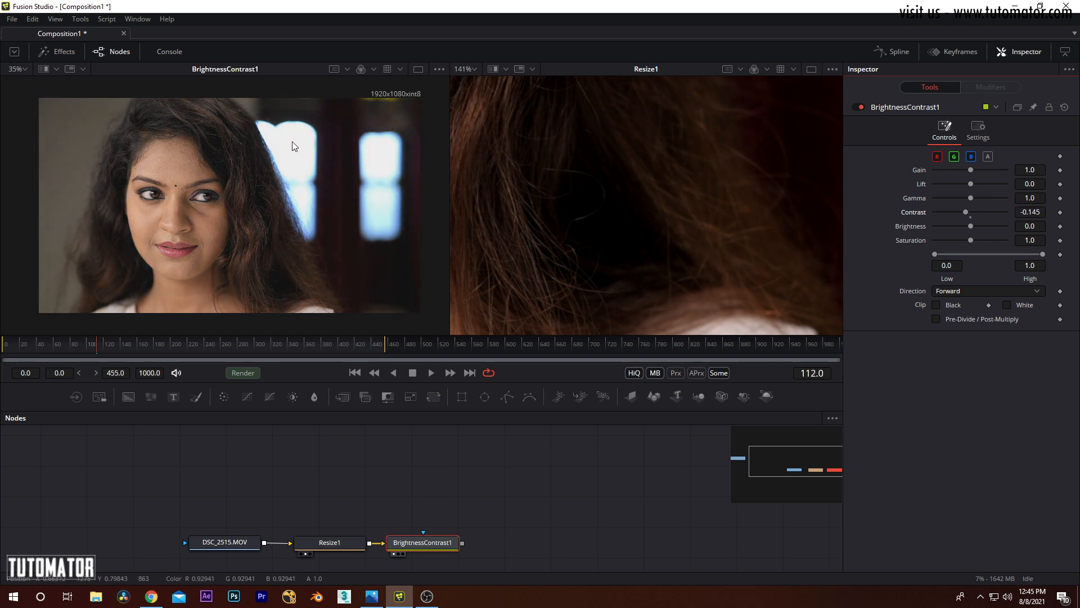
{"action": "scroll", "coordinate": [343, 209], "scroll_direction": "up", "scroll_amount": 5}
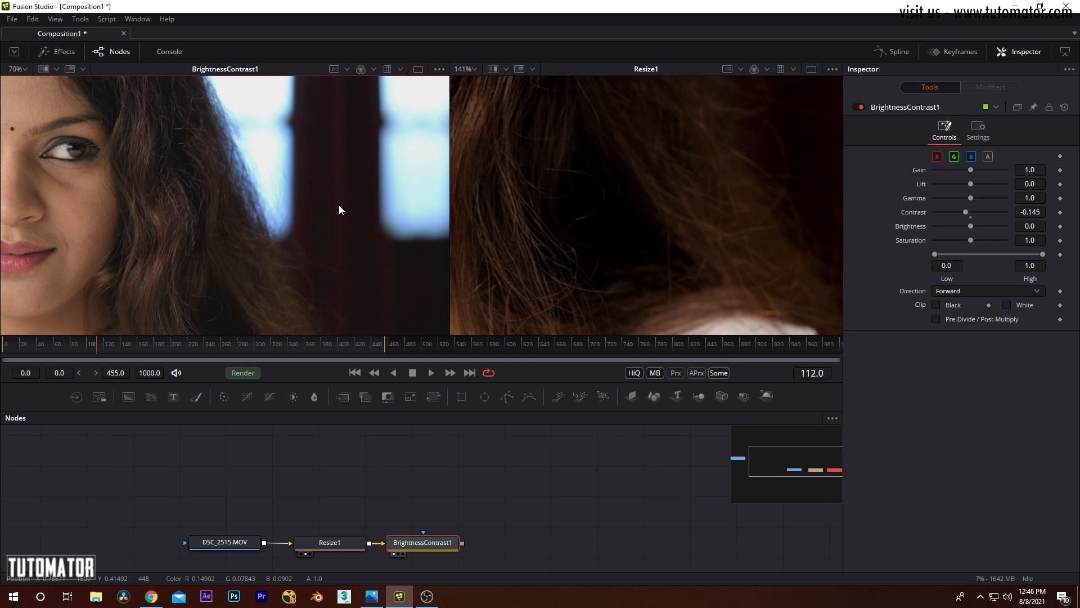
Step: Imitate a strong contrast by raising the Gain to 3.54 and lowering the Lift to -0.66
{"action": "scroll", "coordinate": [338, 206], "scroll_direction": "down", "scroll_amount": 2}
{"action": "left_click_drag", "start_coordinate": [969, 168], "coordinate": [954, 184]}
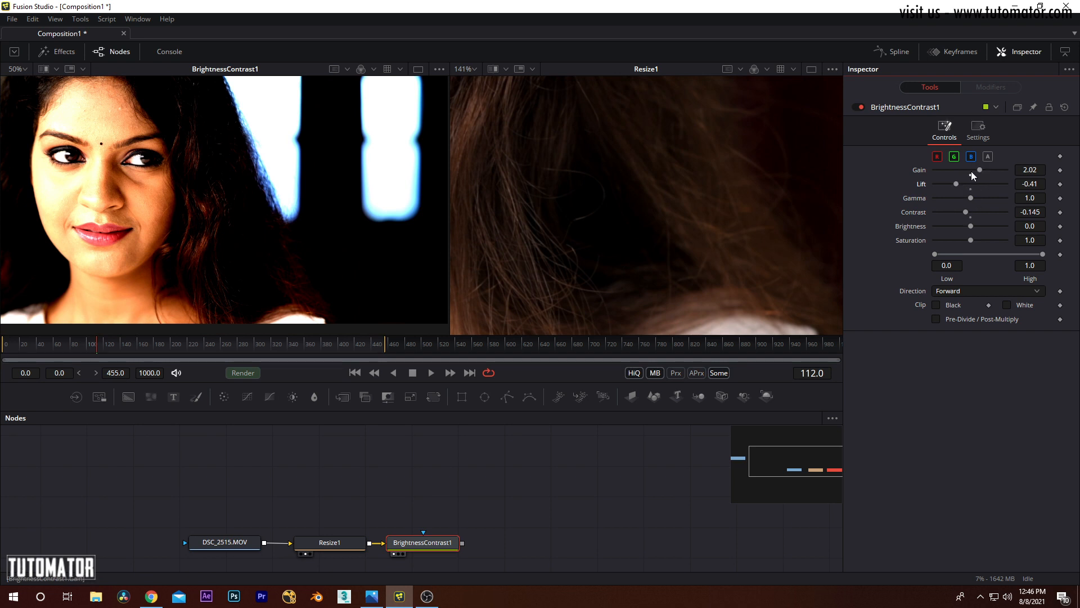
{"action": "mouse_move", "coordinate": [980, 167]}
{"action": "left_mouse_down"}
{"action": "mouse_move", "coordinate": [946, 183]}
{"action": "mouse_move", "coordinate": [996, 170]}
{"action": "left_mouse_up"}
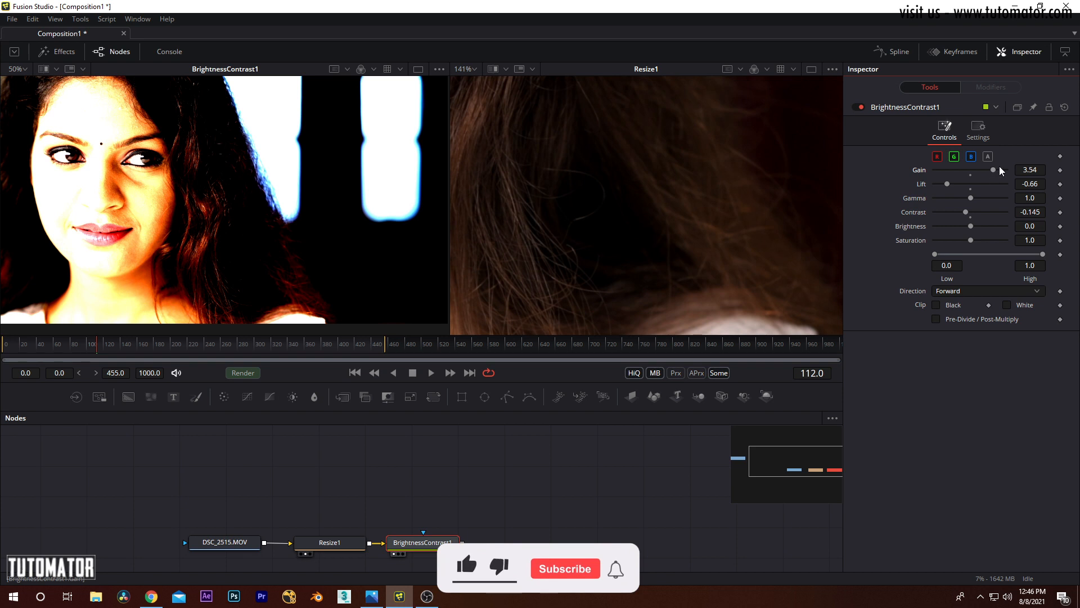
Step: Reset the Gain, Lift and Contrast of BrightnessContrast1 to their default values
{"action": "right_click", "coordinate": [951, 166]}
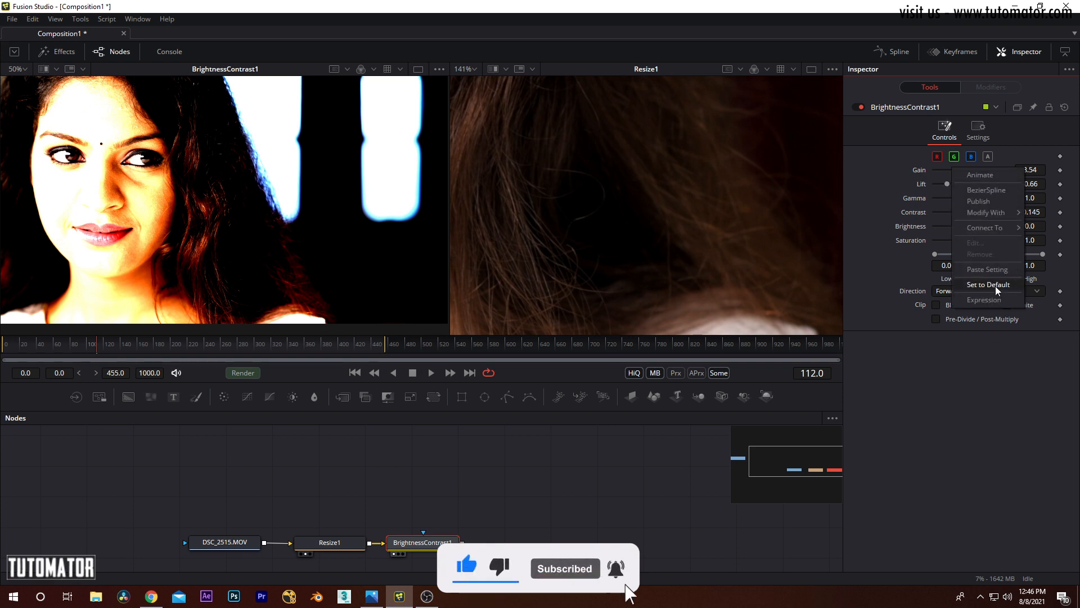
{"action": "left_click", "coordinate": [994, 285]}
{"action": "right_click", "coordinate": [934, 181]}
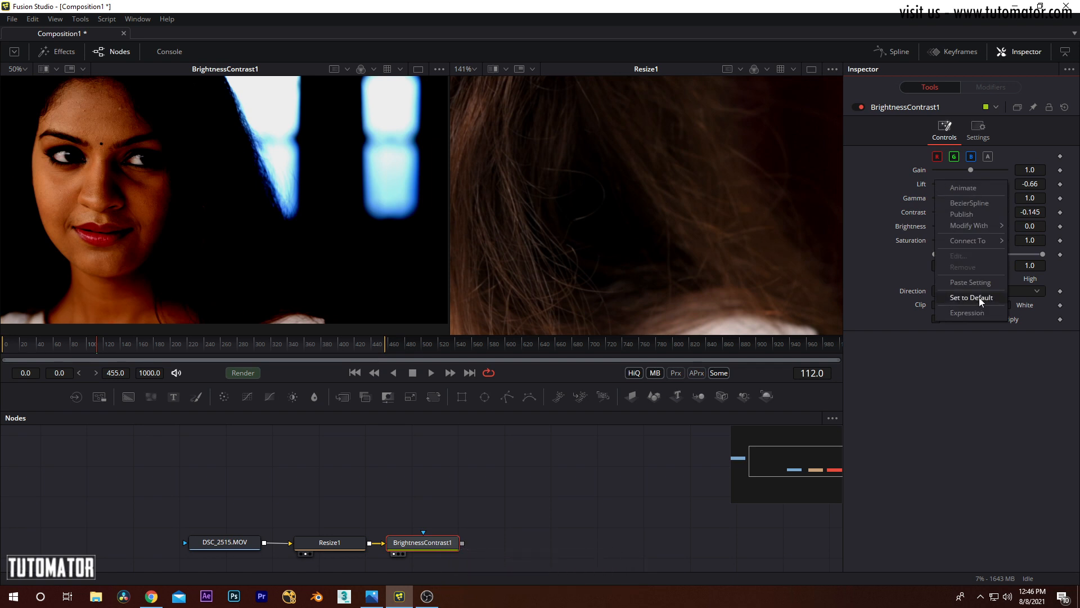
{"action": "left_click", "coordinate": [979, 297]}
{"action": "right_click", "coordinate": [970, 212]}
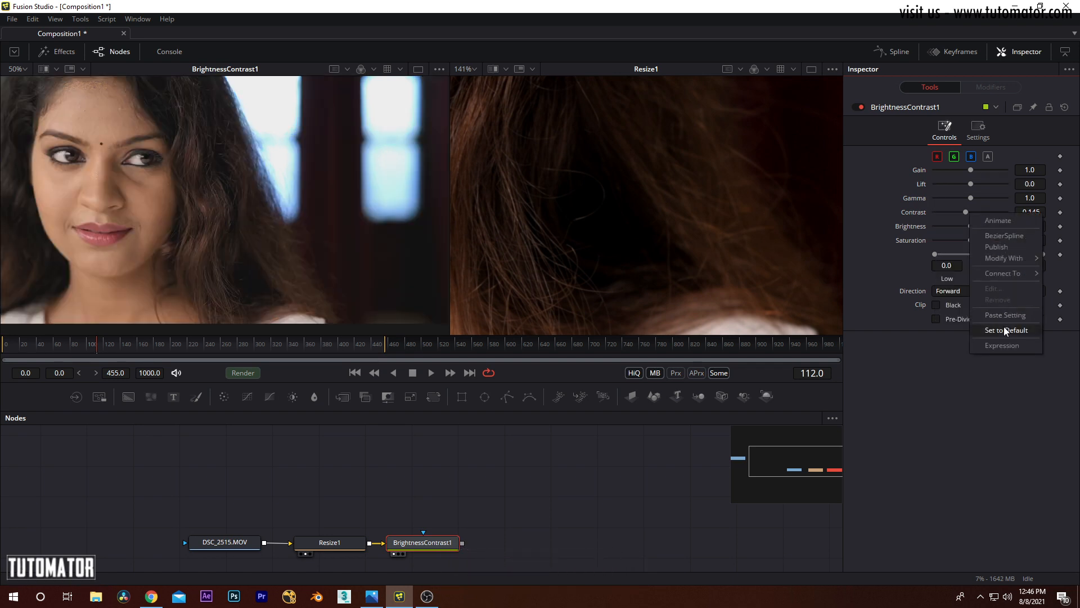
{"action": "left_click", "coordinate": [1005, 328]}
Step: Raise the Brightness of BrightnessContrast1 to 0.22 with the whole adjusted and original pictures in view
{"action": "scroll", "coordinate": [297, 205], "scroll_direction": "down", "scroll_amount": 2}
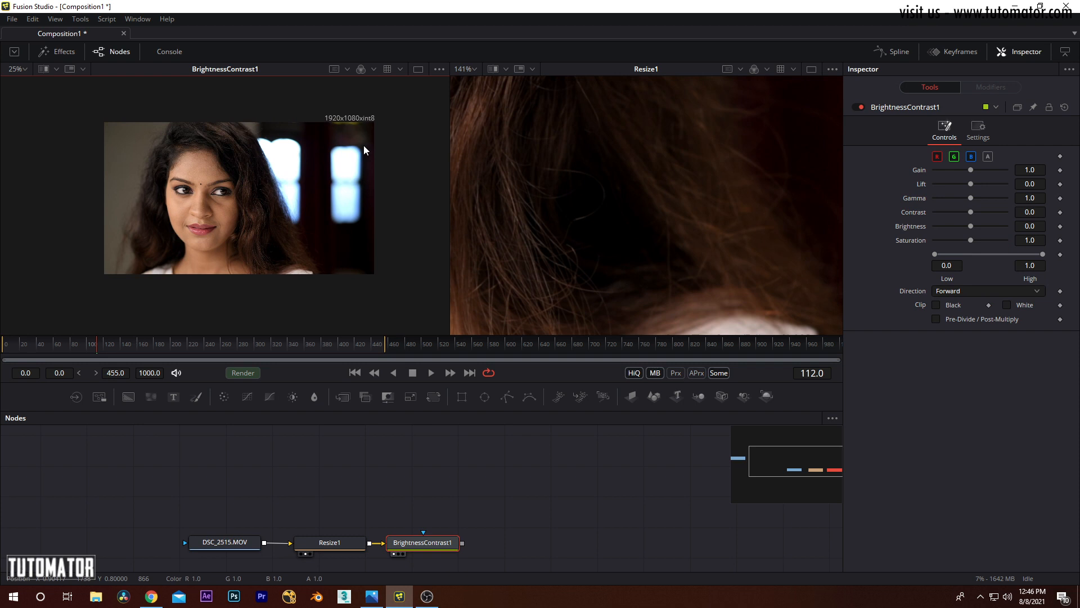
{"action": "scroll", "coordinate": [294, 200], "scroll_direction": "up", "scroll_amount": 2}
{"action": "scroll", "coordinate": [602, 192], "scroll_direction": "down", "scroll_amount": 3}
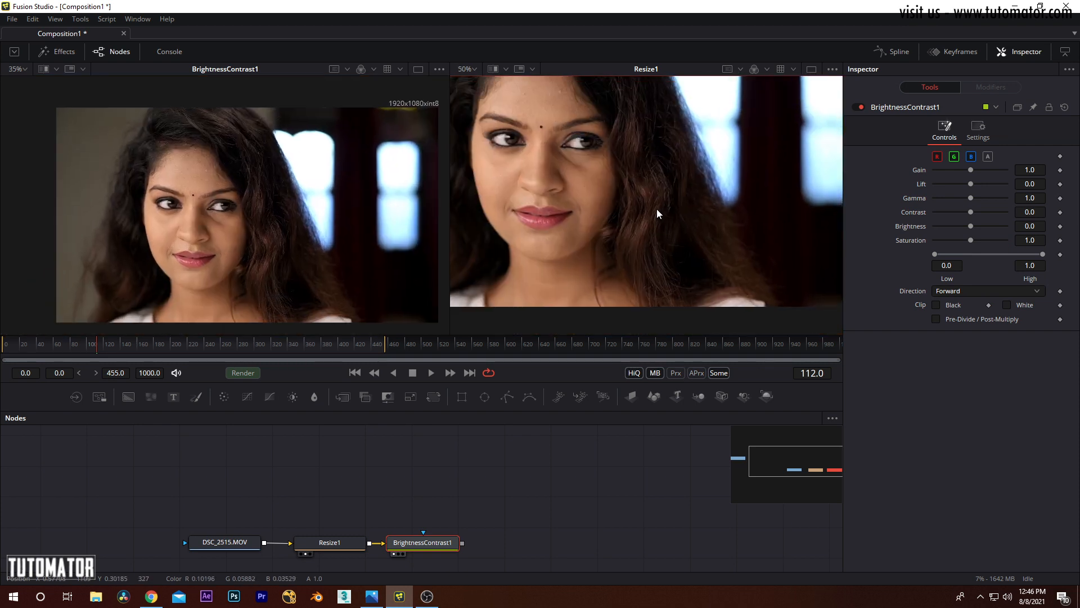
{"action": "scroll", "coordinate": [656, 211], "scroll_direction": "down", "scroll_amount": 1}
{"action": "mouse_move", "coordinate": [970, 225]}
{"action": "left_mouse_down"}
{"action": "mouse_move", "coordinate": [1007, 225]}
{"action": "mouse_move", "coordinate": [966, 224]}
{"action": "mouse_move", "coordinate": [977, 225]}
{"action": "left_mouse_up"}
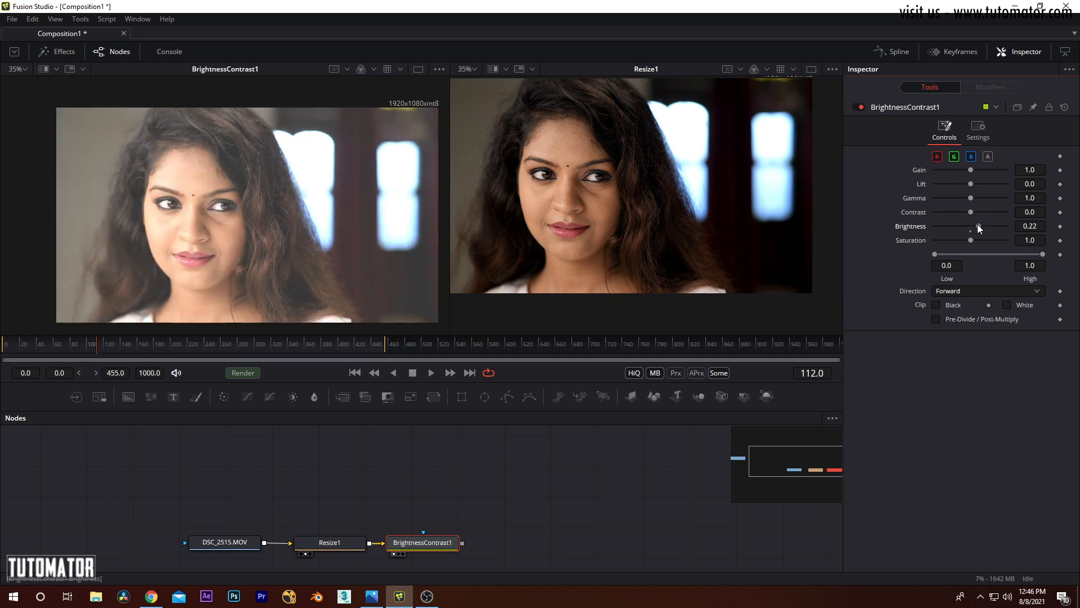
Step: Reset the Brightness of BrightnessContrast1 to its default value
{"action": "right_click", "coordinate": [1030, 225]}
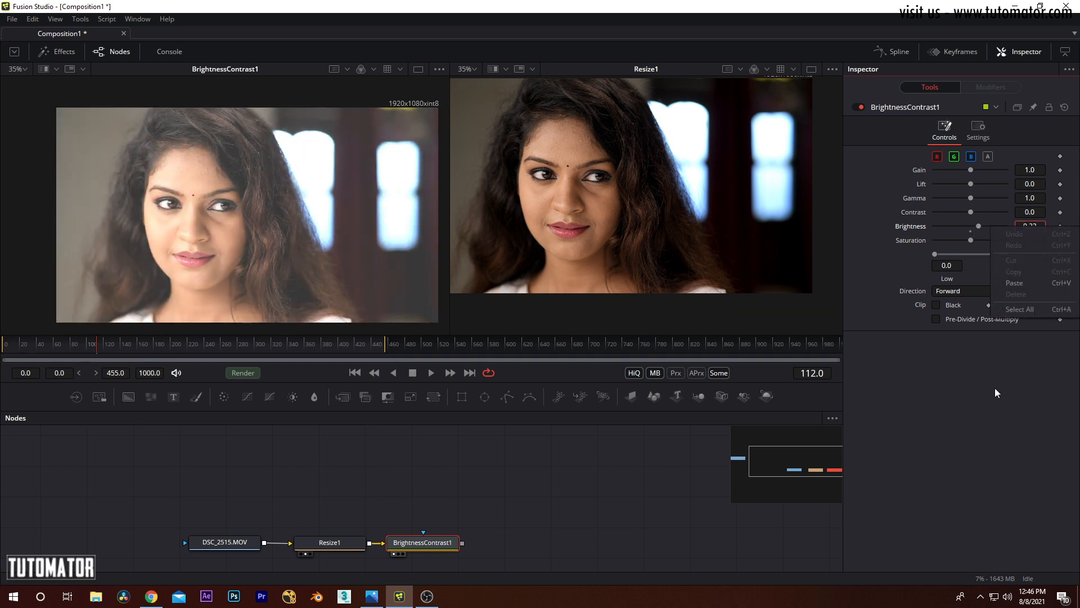
{"action": "left_click", "coordinate": [1003, 222]}
{"action": "right_click", "coordinate": [985, 223]}
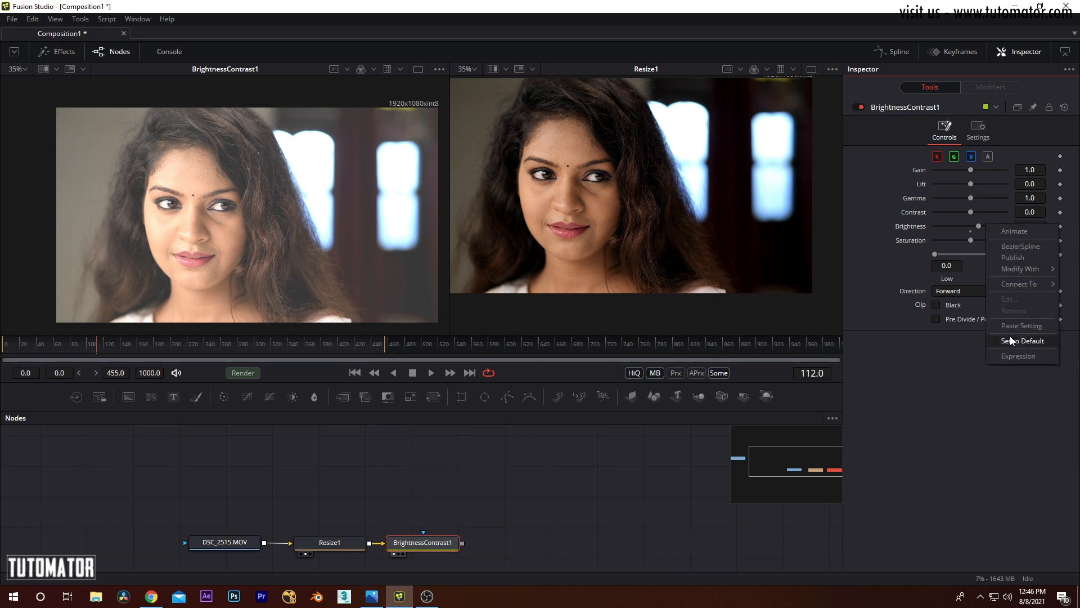
{"action": "left_click", "coordinate": [1010, 340]}
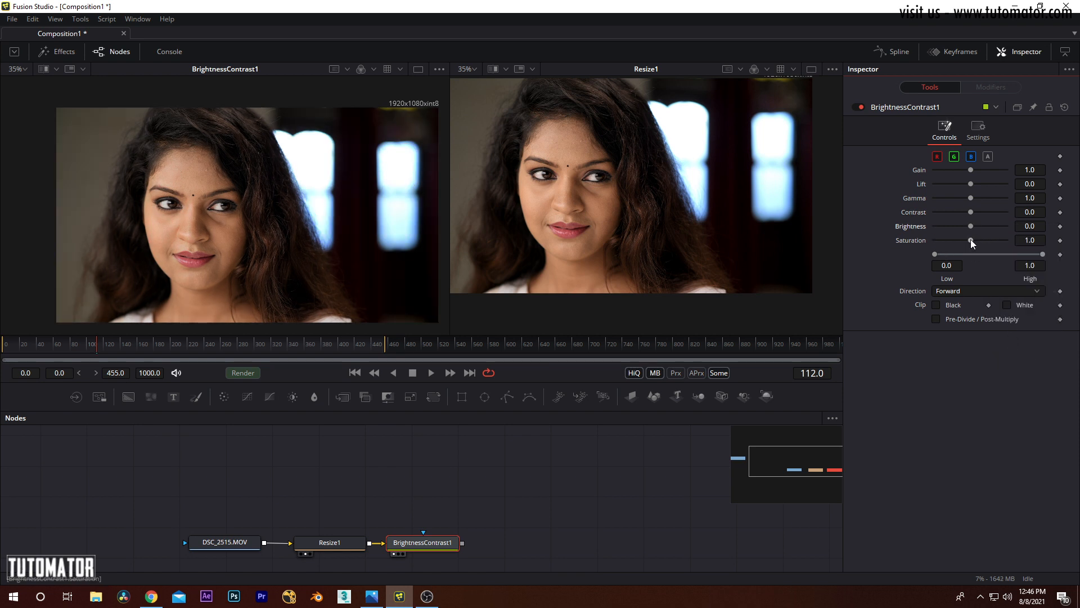
Step: Raise the Saturation of BrightnessContrast1 to 1.32 and compare the skin tones with the Resize1 picture
{"action": "scroll", "coordinate": [342, 225], "scroll_direction": "up", "scroll_amount": 3}
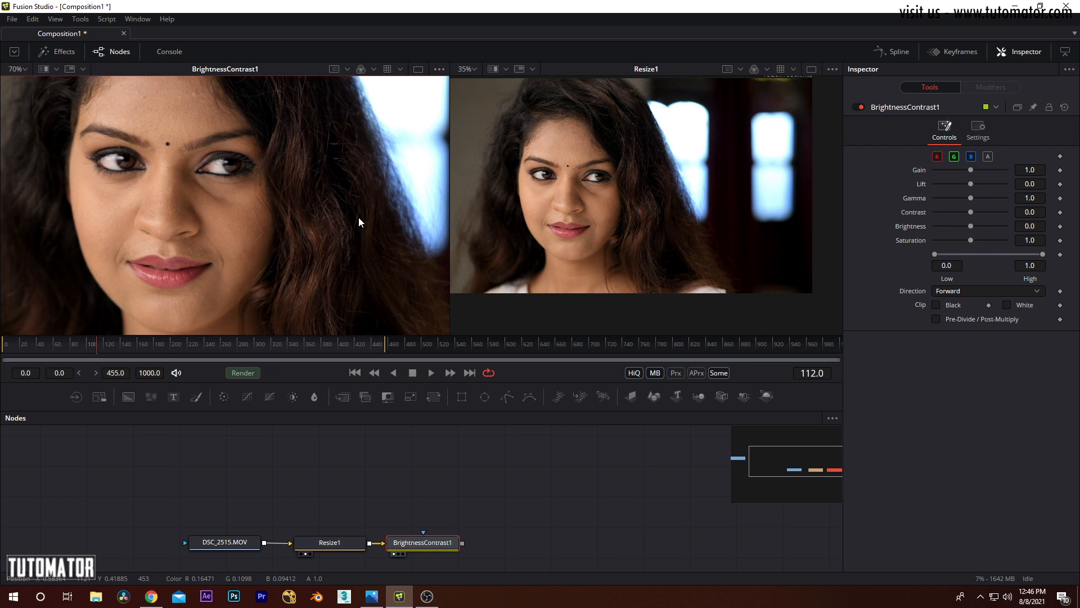
{"action": "scroll", "coordinate": [301, 220], "scroll_direction": "up", "scroll_amount": 3}
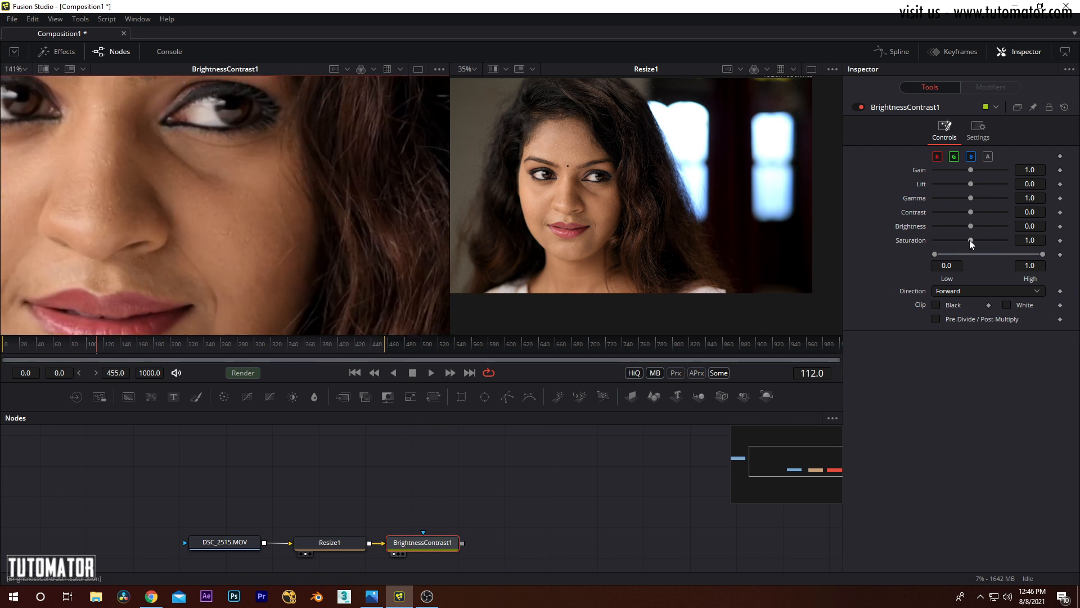
{"action": "left_click_drag", "start_coordinate": [970, 238], "coordinate": [973, 238]}
{"action": "scroll", "coordinate": [277, 221], "scroll_direction": "down", "scroll_amount": 6}
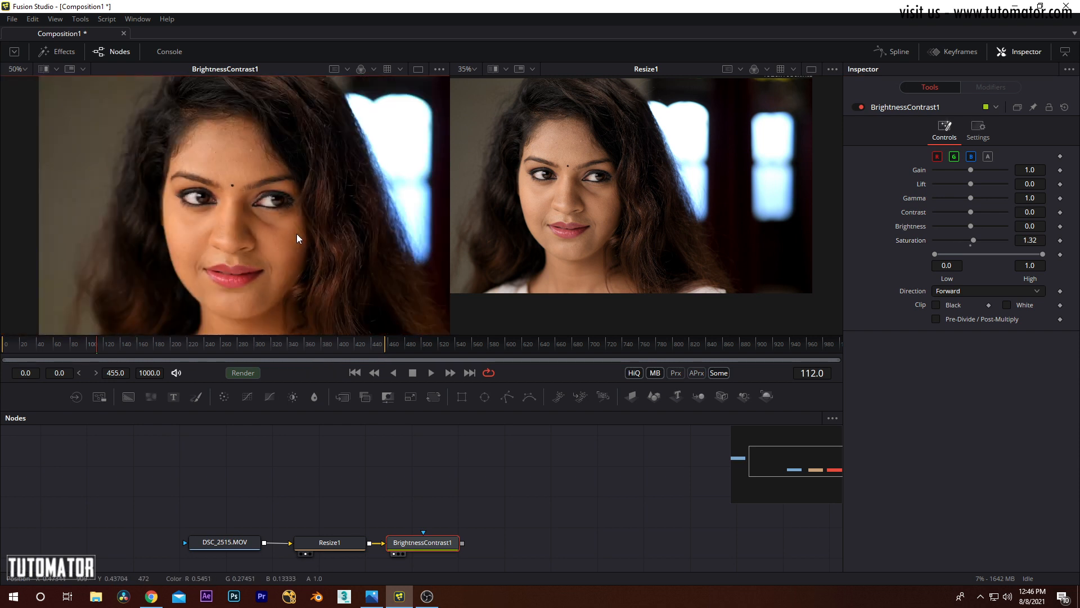
{"action": "scroll", "coordinate": [269, 207], "scroll_direction": "up", "scroll_amount": 3}
{"action": "scroll", "coordinate": [295, 208], "scroll_direction": "down", "scroll_amount": 2}
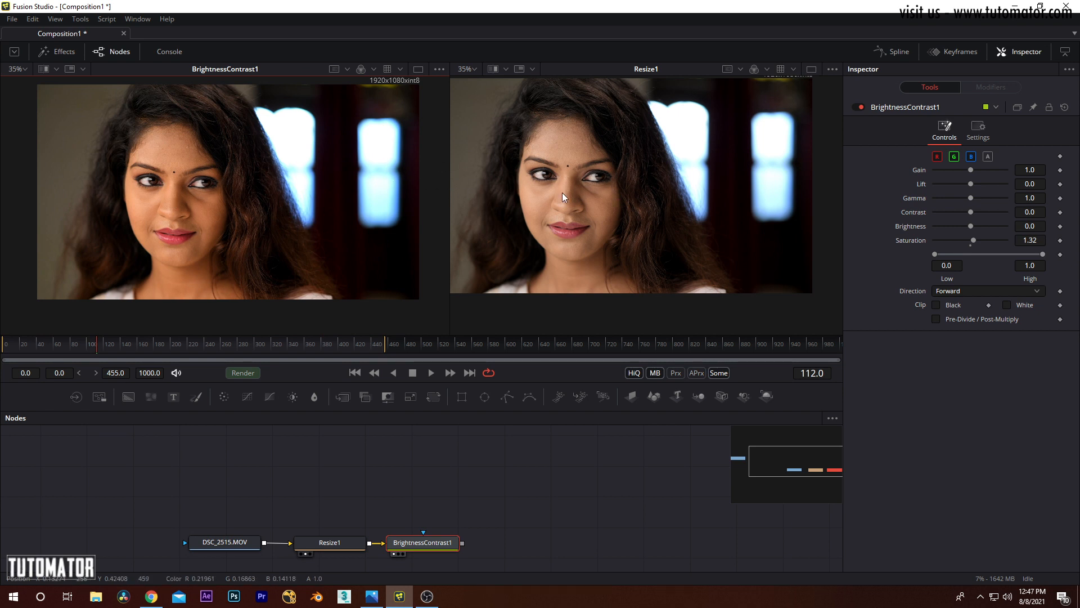
{"action": "left_click_drag", "start_coordinate": [176, 194], "coordinate": [172, 220]}
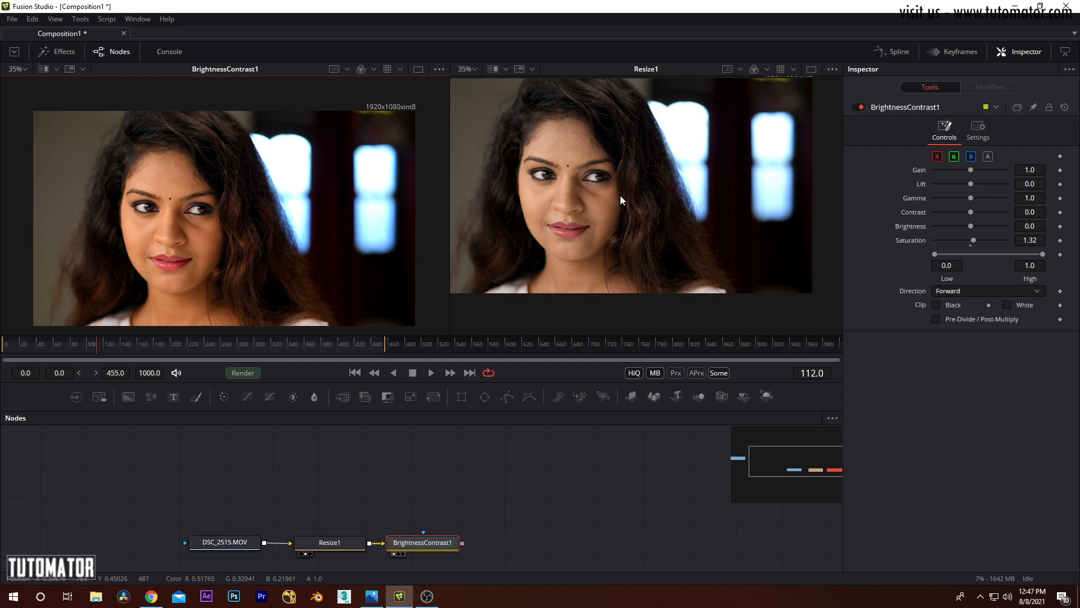
{"action": "left_click_drag", "start_coordinate": [598, 188], "coordinate": [616, 214]}
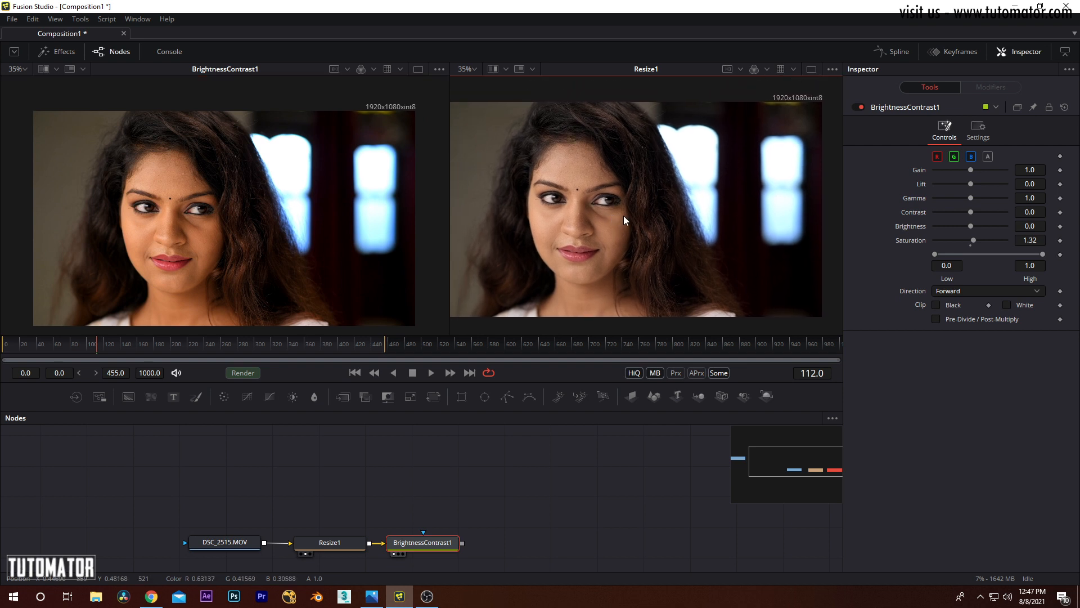
Step: Reset the Saturation of BrightnessContrast1 to its default value and set the Direction to Reverse
{"action": "right_click", "coordinate": [992, 238]}
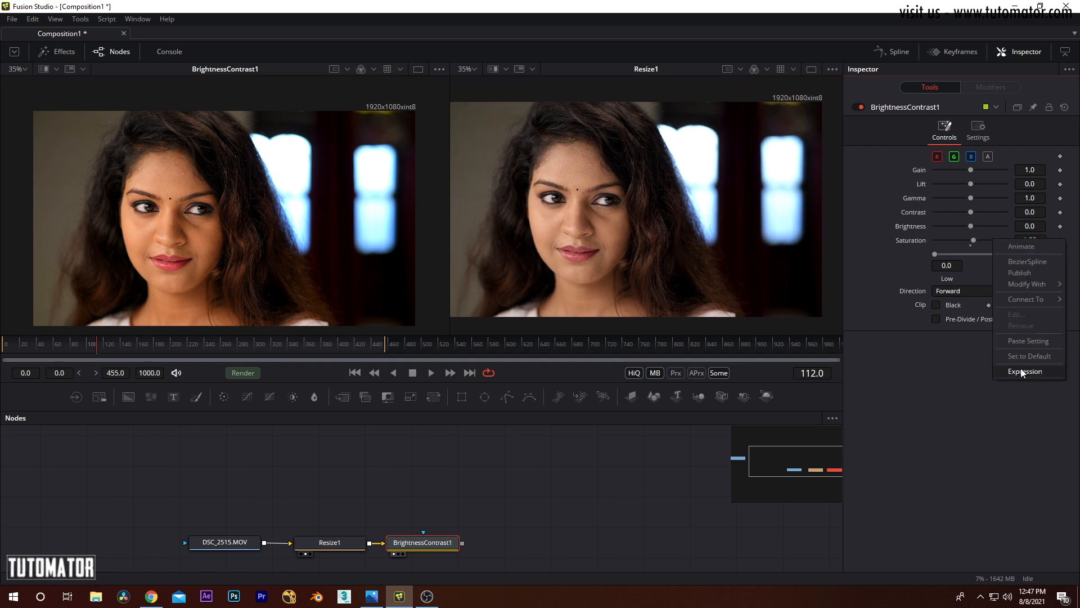
{"action": "left_click", "coordinate": [1017, 356]}
{"action": "left_click", "coordinate": [952, 290]}
{"action": "left_click", "coordinate": [893, 288]}
{"action": "left_click", "coordinate": [963, 292]}
{"action": "left_click", "coordinate": [959, 305]}
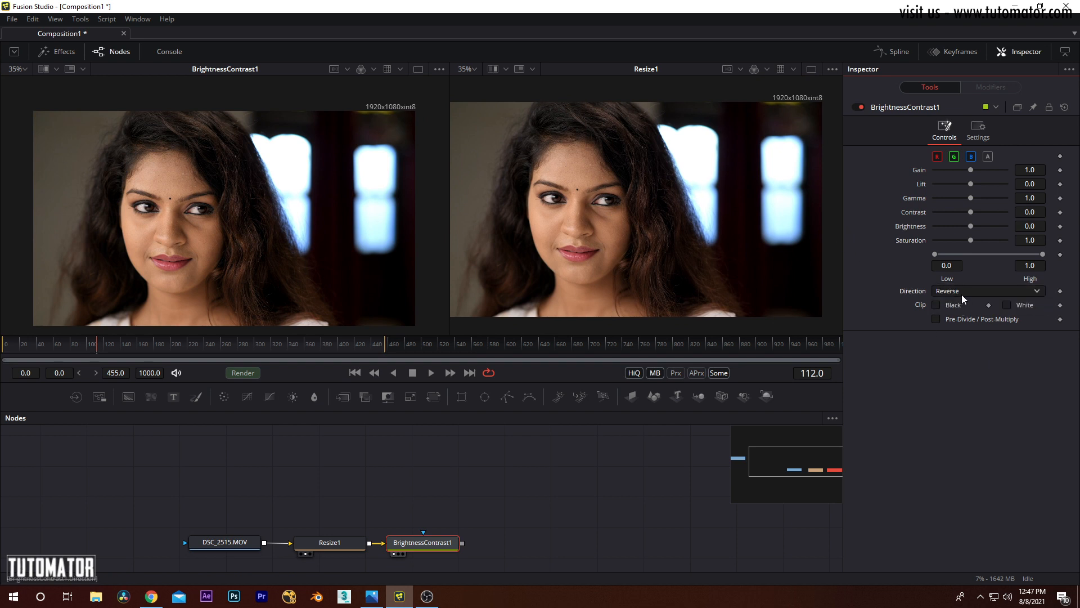
Step: Compare Gain changes in the Forward and Reverse directions, ending on Reverse with a Gain of 0.58
{"action": "mouse_move", "coordinate": [975, 171]}
{"action": "left_mouse_down"}
{"action": "mouse_move", "coordinate": [984, 168]}
{"action": "mouse_move", "coordinate": [971, 168]}
{"action": "left_mouse_up"}
{"action": "left_click", "coordinate": [962, 290]}
{"action": "left_click", "coordinate": [965, 278]}
{"action": "mouse_move", "coordinate": [971, 169]}
{"action": "left_mouse_down"}
{"action": "mouse_move", "coordinate": [1007, 167]}
{"action": "mouse_move", "coordinate": [970, 168]}
{"action": "left_mouse_up"}
{"action": "left_click", "coordinate": [970, 293]}
{"action": "left_click", "coordinate": [961, 304]}
{"action": "mouse_move", "coordinate": [970, 168]}
{"action": "left_mouse_down"}
{"action": "mouse_move", "coordinate": [992, 168]}
{"action": "mouse_move", "coordinate": [955, 173]}
{"action": "left_mouse_up"}
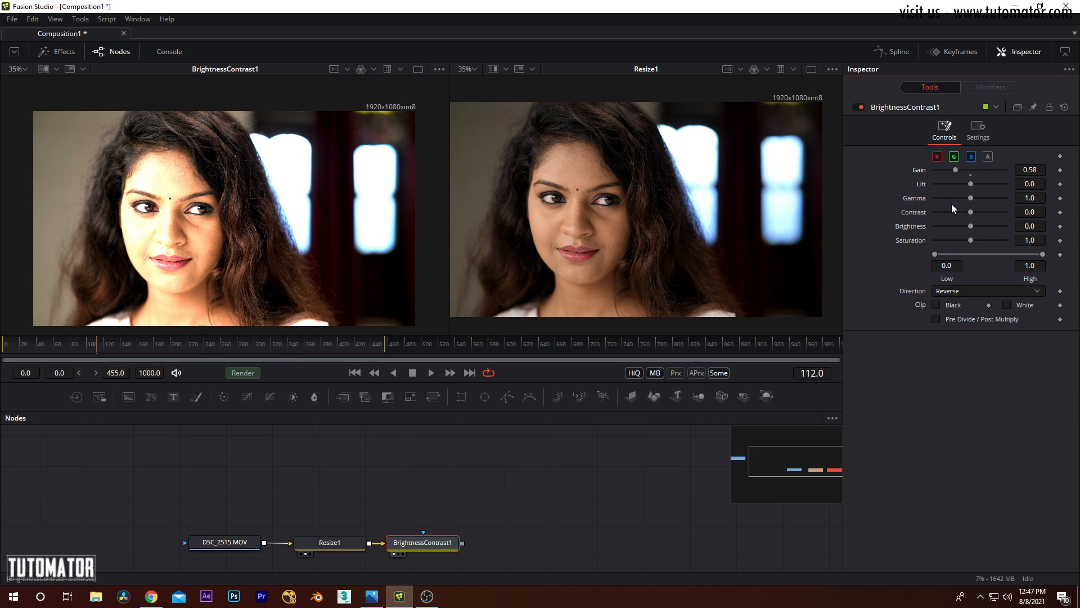
Step: Reset the Gain of BrightnessContrast1 to its default value and set the Direction to Forward
{"action": "right_click", "coordinate": [988, 170]}
{"action": "left_click", "coordinate": [1013, 284]}
{"action": "left_click", "coordinate": [959, 295]}
{"action": "left_click", "coordinate": [963, 279]}
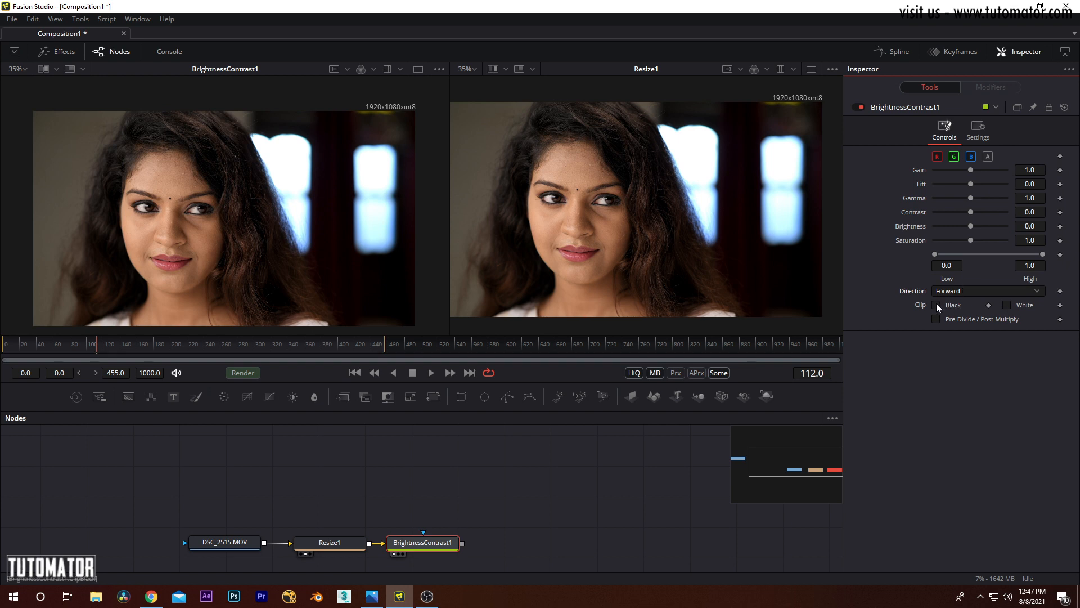
Step: Test the Black and White clipping of BrightnessContrast1 while varying the Gain to 2.46 and 0.98
{"action": "left_click", "coordinate": [1006, 304]}
{"action": "mouse_move", "coordinate": [970, 170]}
{"action": "left_mouse_down"}
{"action": "mouse_move", "coordinate": [941, 170]}
{"action": "mouse_move", "coordinate": [1005, 170]}
{"action": "mouse_move", "coordinate": [974, 170]}
{"action": "mouse_move", "coordinate": [997, 167]}
{"action": "mouse_move", "coordinate": [983, 169]}
{"action": "left_mouse_up"}
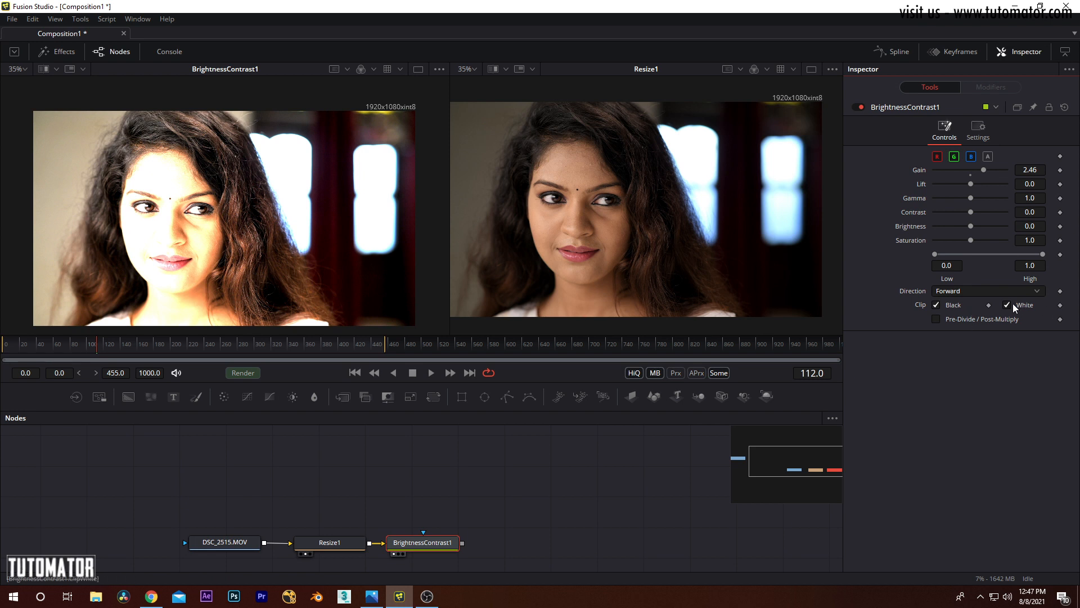
{"action": "mouse_move", "coordinate": [984, 168]}
{"action": "left_mouse_down"}
{"action": "mouse_move", "coordinate": [1028, 171]}
{"action": "mouse_move", "coordinate": [969, 177]}
{"action": "left_mouse_up"}
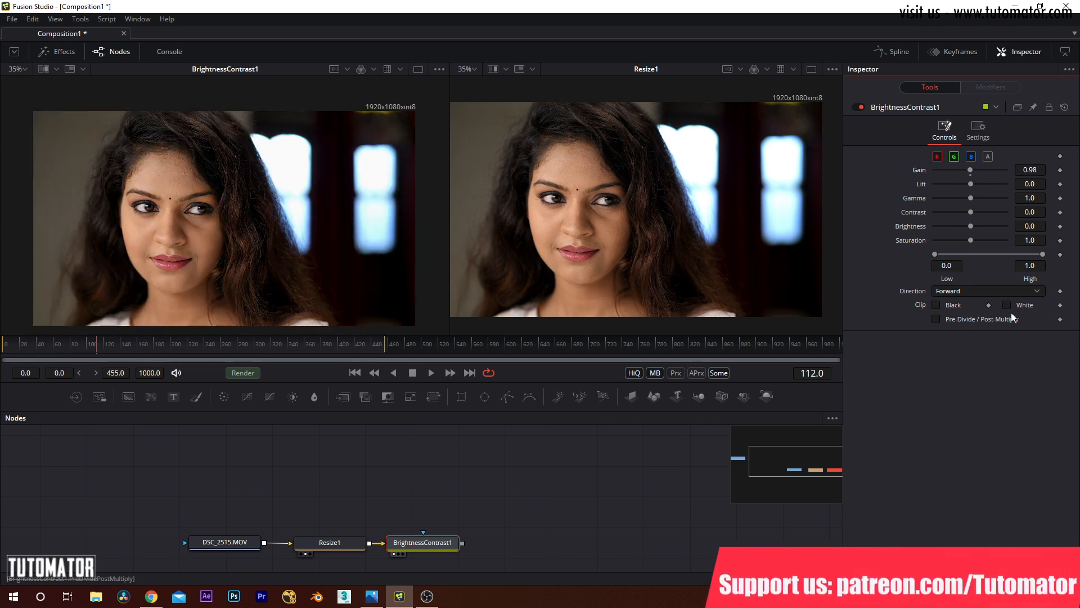
Step: Enable both Black and White clipping on BrightnessContrast1 and reset its Gain to the default value
{"action": "left_click", "coordinate": [943, 304]}
{"action": "left_click", "coordinate": [1012, 304]}
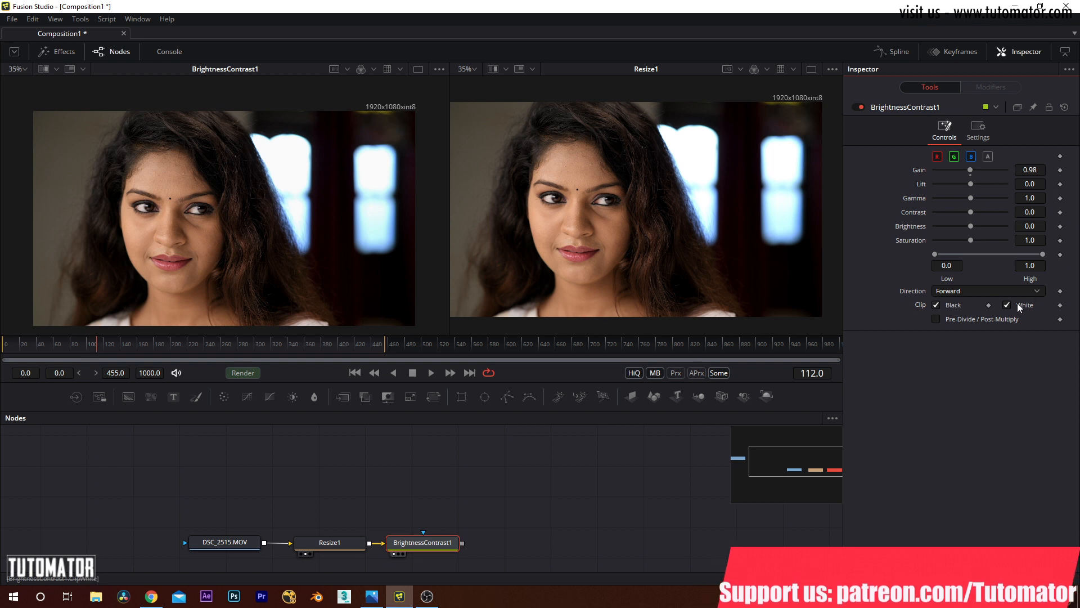
{"action": "right_click", "coordinate": [1025, 170]}
{"action": "right_click", "coordinate": [985, 170]}
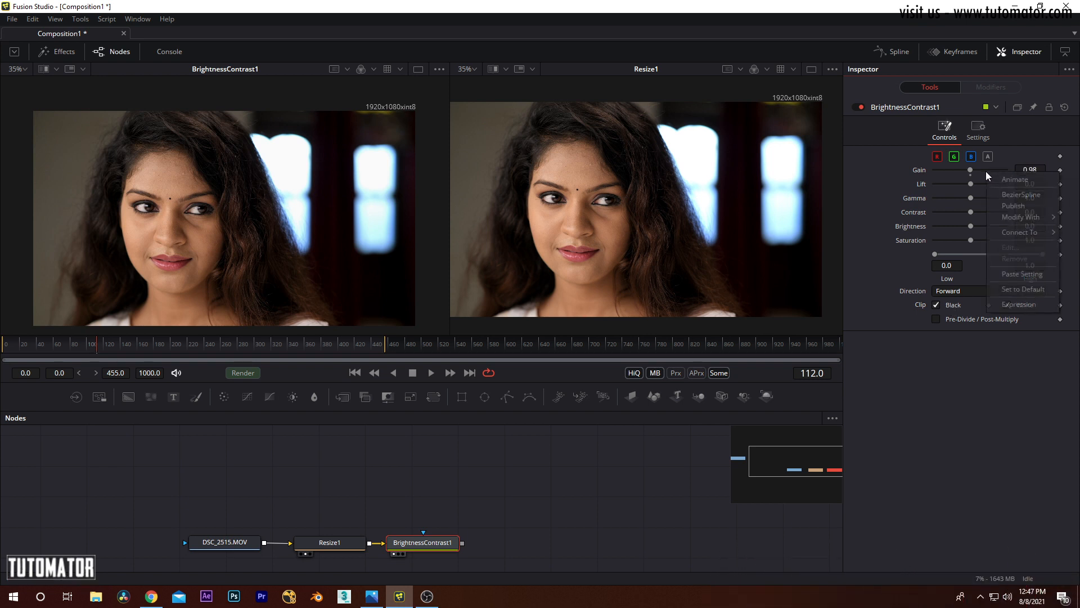
{"action": "left_click", "coordinate": [1018, 287]}
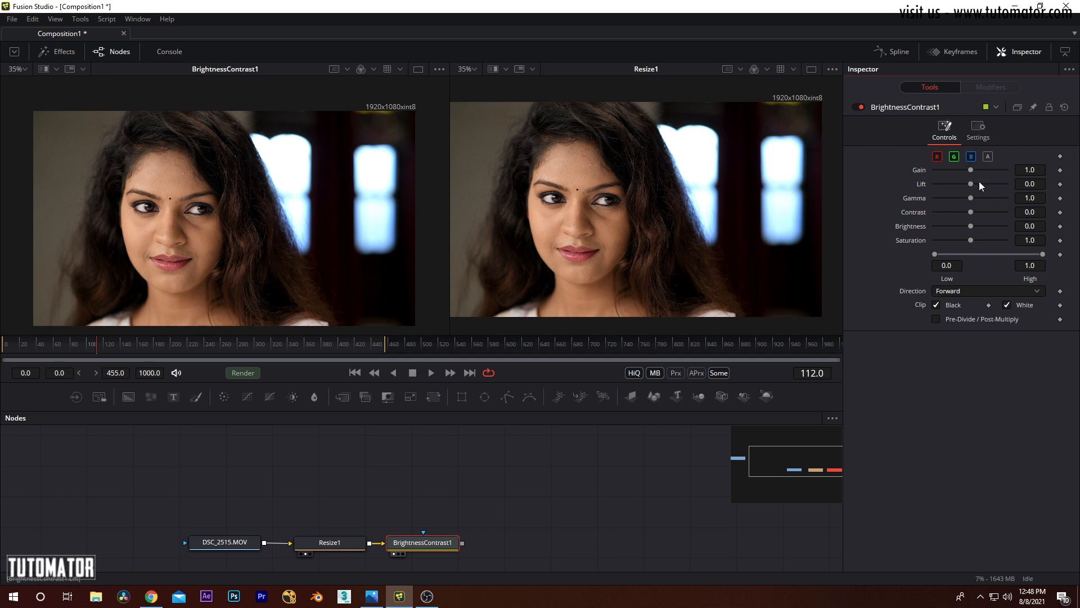
Step: Limit BrightnessContrast1 to the blue channel and vary the Gain, ending at 0.97
{"action": "left_click", "coordinate": [937, 157]}
{"action": "left_click", "coordinate": [954, 157]}
{"action": "left_click", "coordinate": [971, 157]}
{"action": "left_click_drag", "start_coordinate": [971, 169], "coordinate": [999, 183]}
{"action": "left_click_drag", "start_coordinate": [1010, 183], "coordinate": [971, 184]}
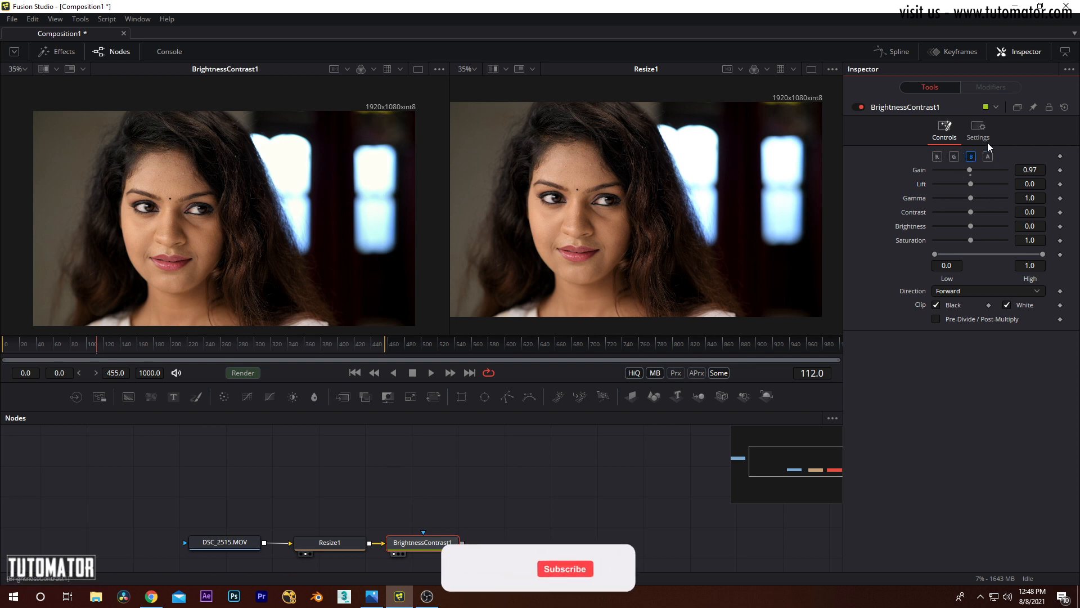
Step: Enable the red, green and alpha channels alongside blue on BrightnessContrast1
{"action": "left_click", "coordinate": [85, 18]}
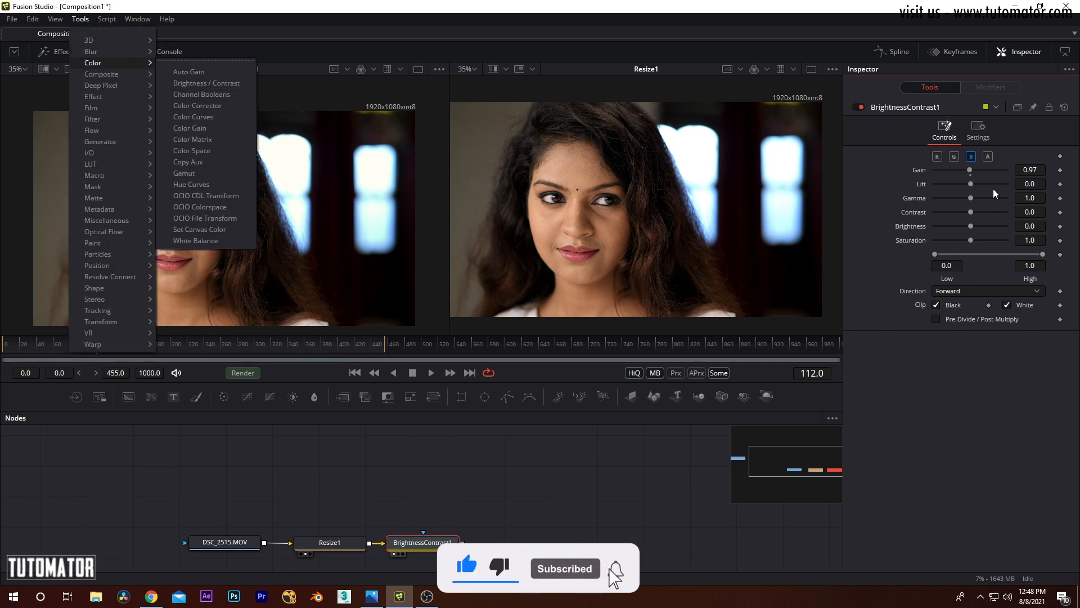
{"action": "left_click", "coordinate": [909, 167]}
{"action": "left_click", "coordinate": [937, 158]}
{"action": "left_click", "coordinate": [954, 158]}
{"action": "left_click", "coordinate": [988, 159]}
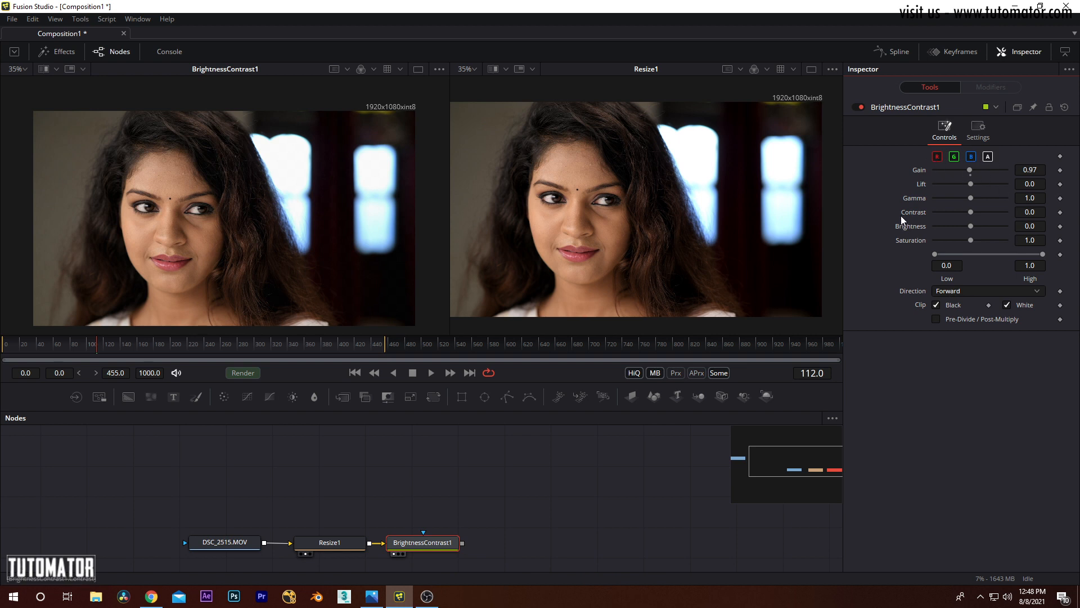
{"action": "mouse_move", "coordinate": [336, 207]}
{"action": "left_mouse_down"}
{"action": "mouse_move", "coordinate": [322, 190]}
{"action": "mouse_move", "coordinate": [340, 204]}
{"action": "left_mouse_up"}
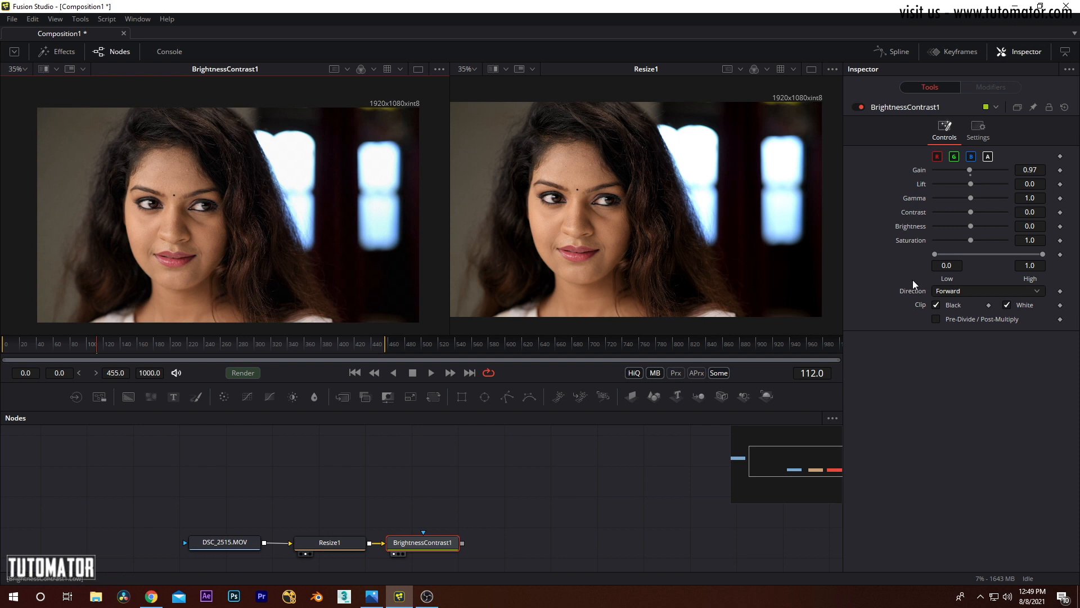
Step: Raise the Gain of BrightnessContrast1 to 5.0 and vary the node's Blend amount to examine its effect
{"action": "left_click", "coordinate": [975, 130]}
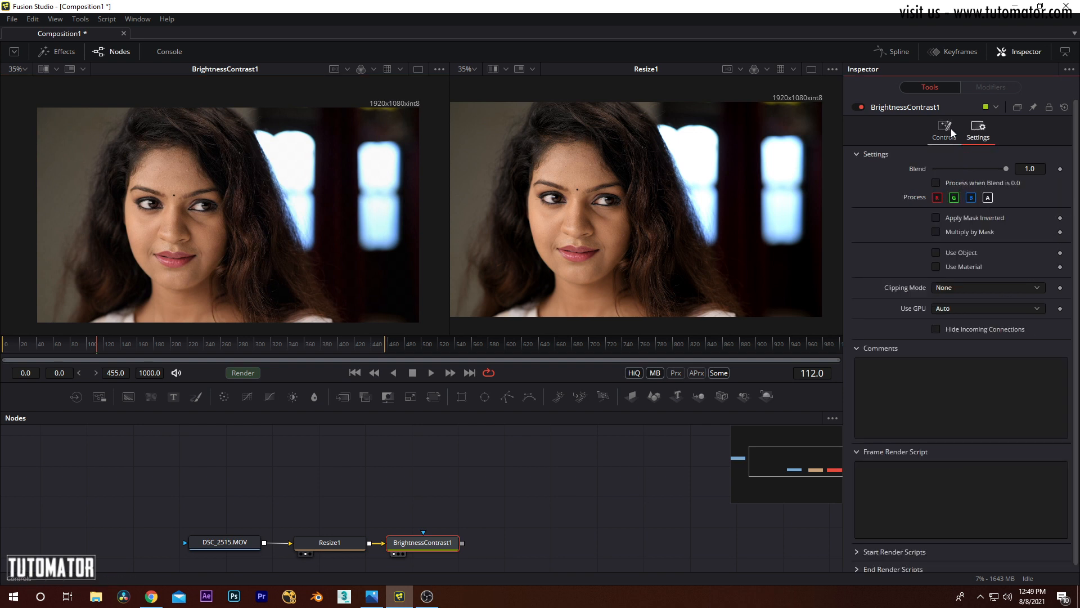
{"action": "left_click", "coordinate": [429, 543]}
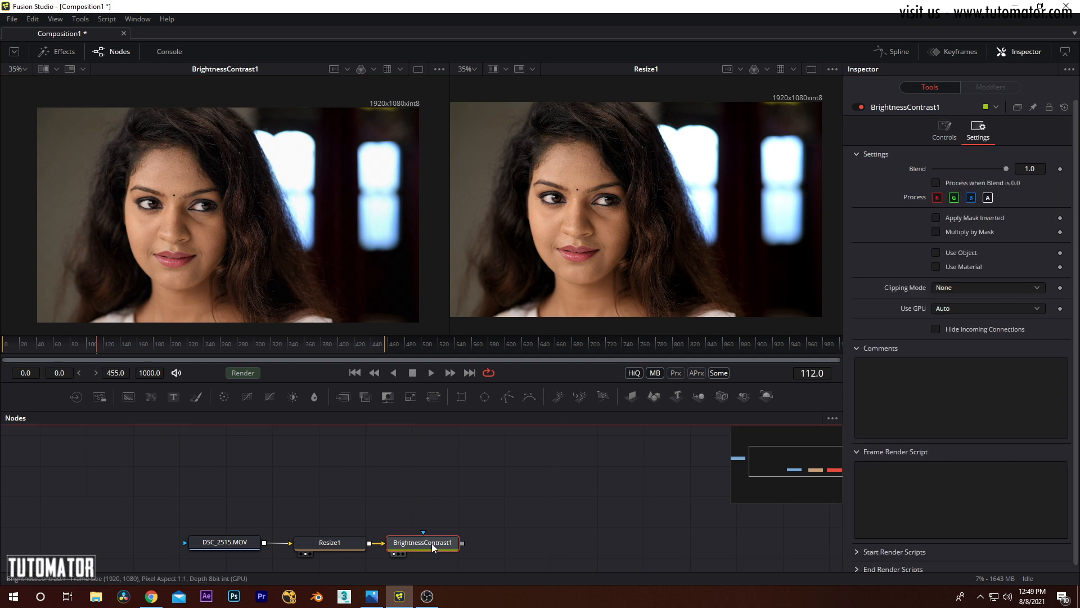
{"action": "left_click", "coordinate": [944, 131]}
{"action": "left_click_drag", "start_coordinate": [977, 170], "coordinate": [1034, 133]}
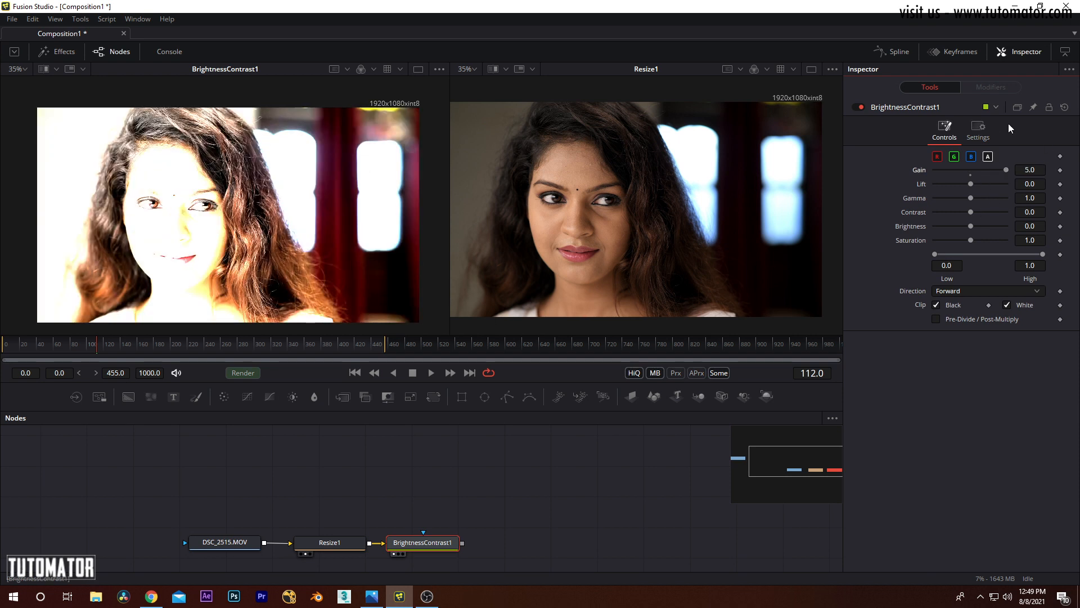
{"action": "left_click", "coordinate": [979, 129]}
{"action": "left_click_drag", "start_coordinate": [990, 174], "coordinate": [1041, 157]}
{"action": "left_click", "coordinate": [956, 135]}
Step: Replace BrightnessContrast1 with a Channel Booleans node connected to Resize1 and place it above the main node row
{"action": "left_click", "coordinate": [411, 543]}
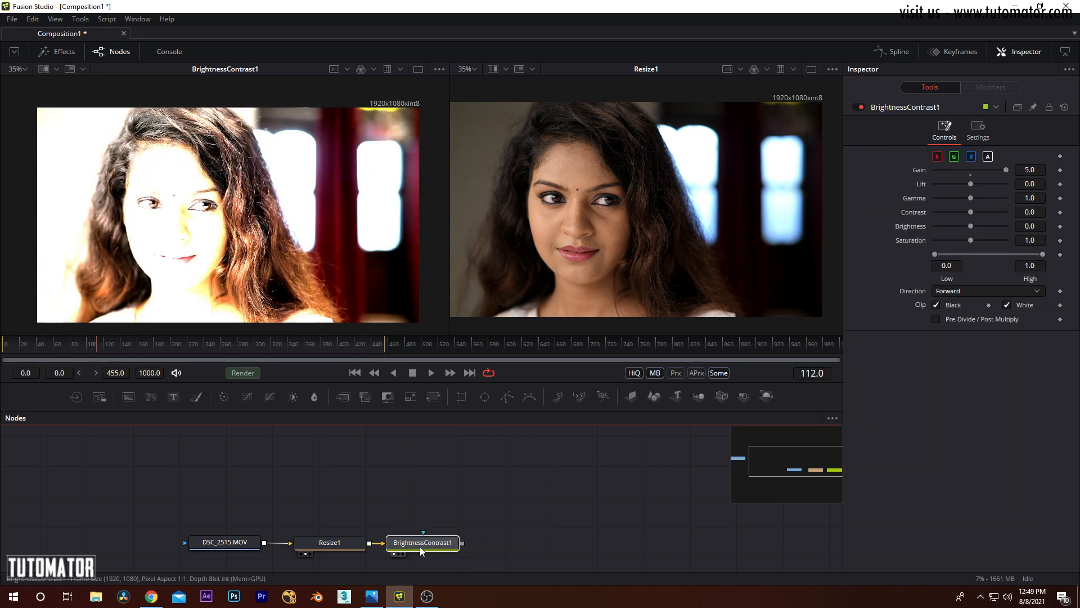
{"action": "key", "text": "Delete"}
{"action": "left_click", "coordinate": [359, 545]}
{"action": "left_click", "coordinate": [78, 20]}
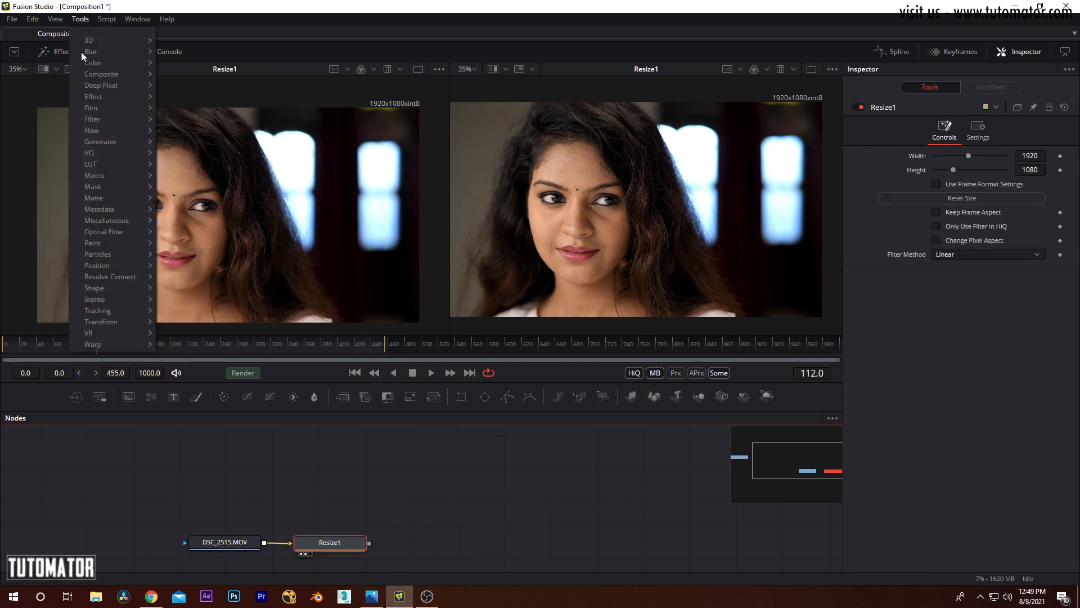
{"action": "mouse_move", "coordinate": [119, 62]}
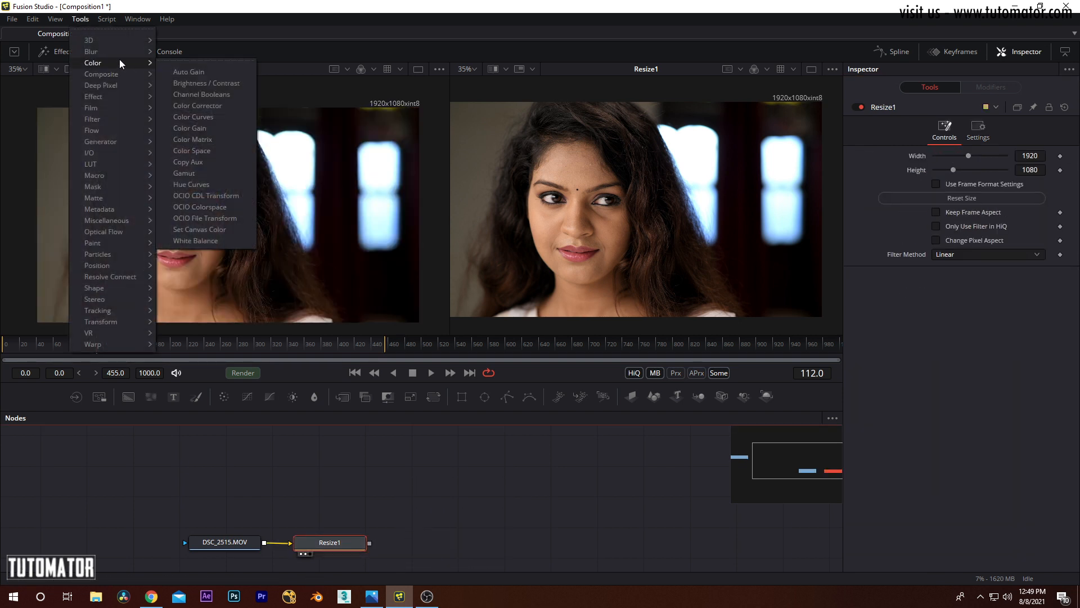
{"action": "left_click", "coordinate": [221, 98]}
{"action": "left_click_drag", "start_coordinate": [433, 546], "coordinate": [459, 487]}
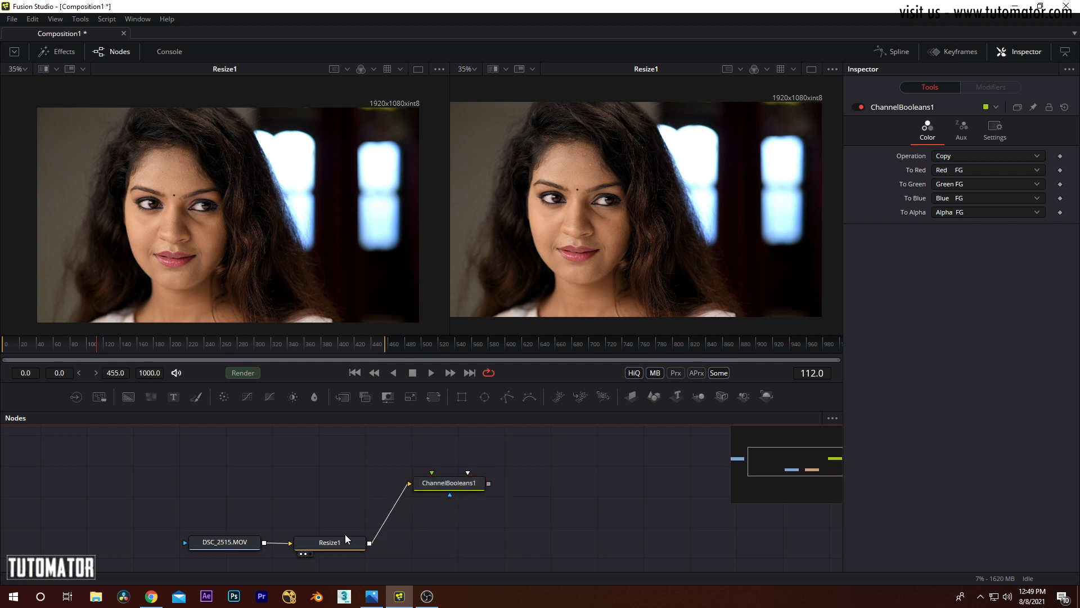
Step: View the course topic list Fusion.jpg in Photos, return to Fusion Studio and select the Resize1 node
{"action": "left_click", "coordinate": [372, 596]}
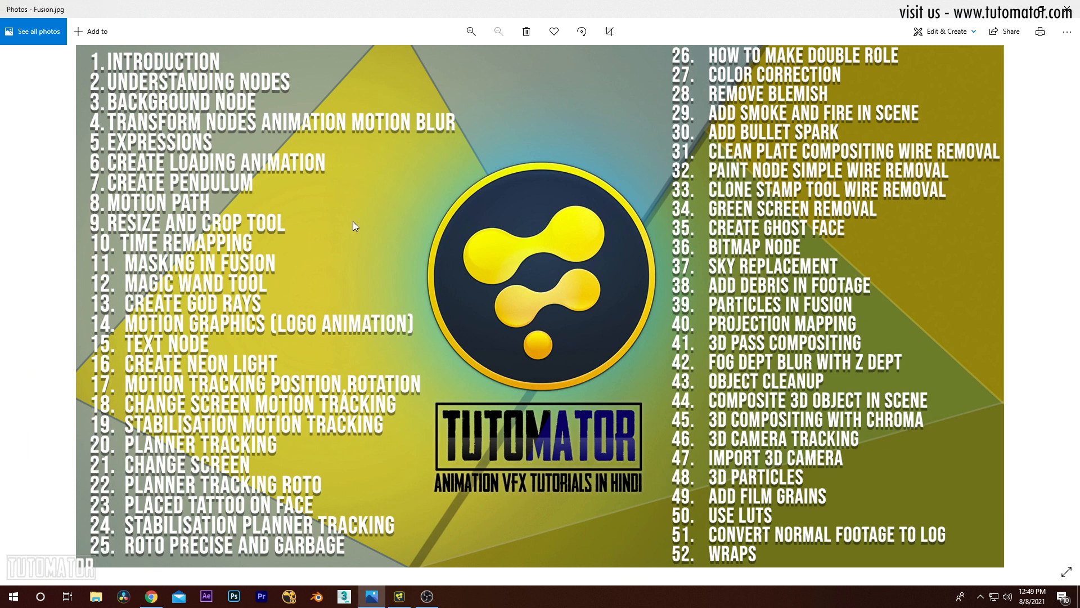
{"action": "left_click", "coordinate": [1014, 9]}
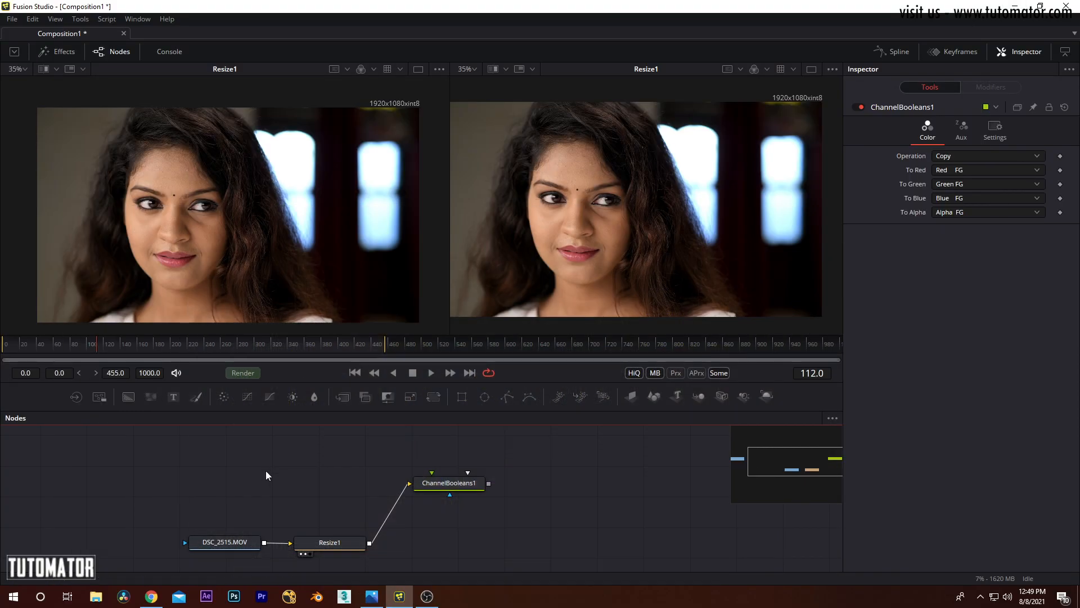
{"action": "left_click", "coordinate": [354, 542]}
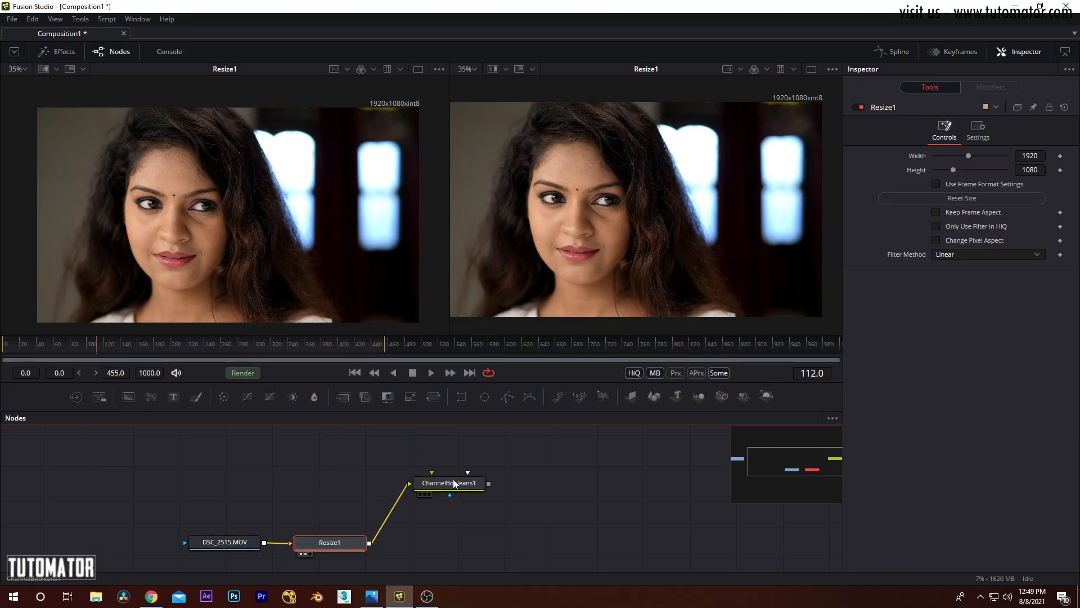
Step: Load ChannelBooleans1 into the second viewer and display the alpha channel in both viewers to compare it with Resize1
{"action": "left_click_drag", "start_coordinate": [544, 326], "coordinate": [615, 241]}
{"action": "left_click", "coordinate": [373, 70]}
{"action": "left_click", "coordinate": [371, 143]}
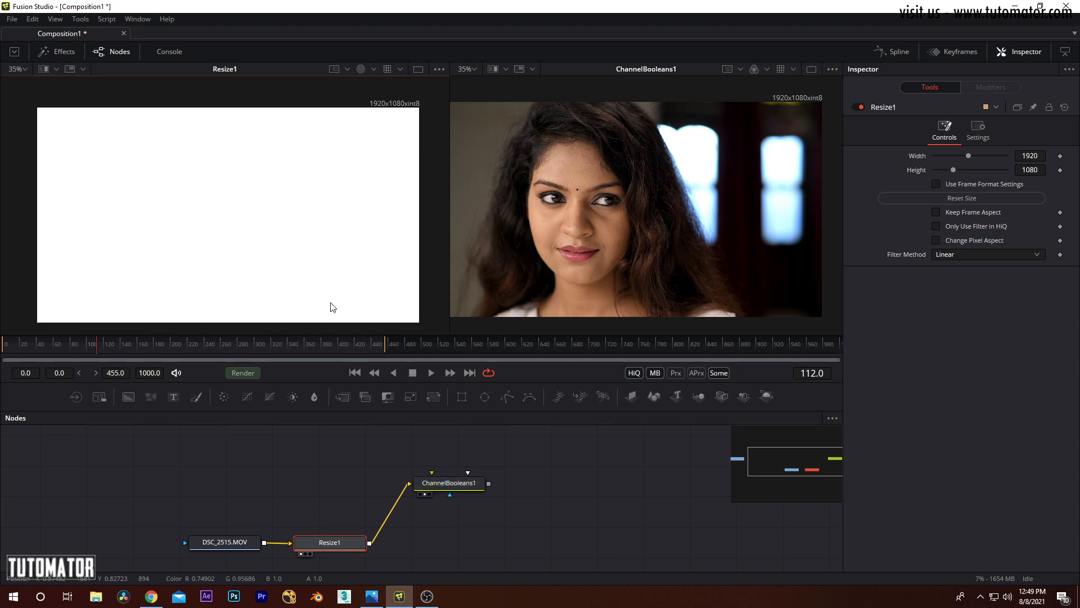
{"action": "mouse_move", "coordinate": [275, 215]}
{"action": "left_mouse_down"}
{"action": "mouse_move", "coordinate": [255, 195]}
{"action": "mouse_move", "coordinate": [263, 201]}
{"action": "left_mouse_up"}
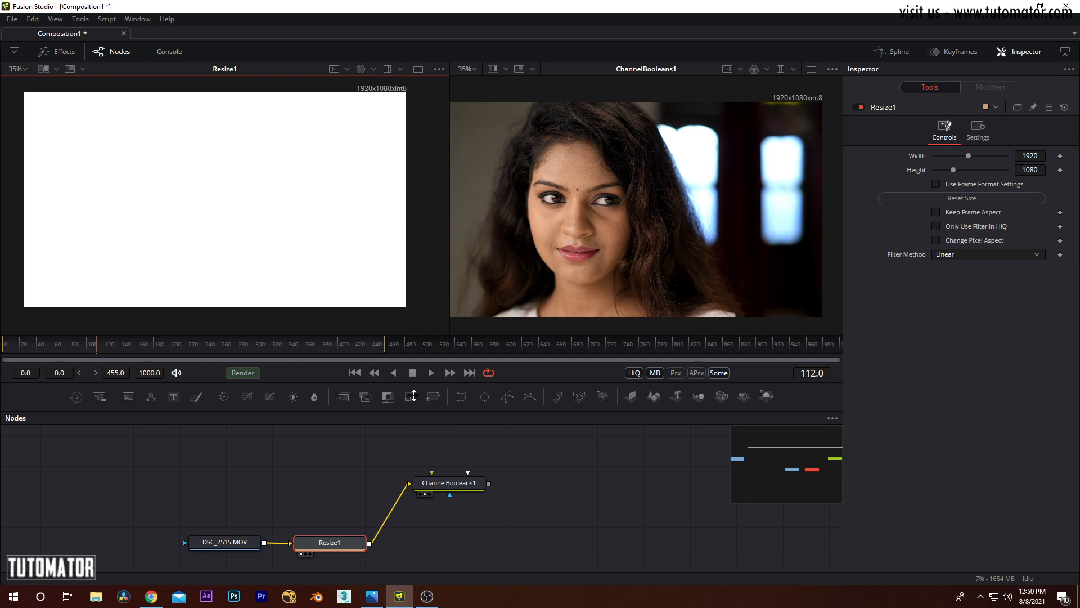
{"action": "left_click", "coordinate": [460, 487]}
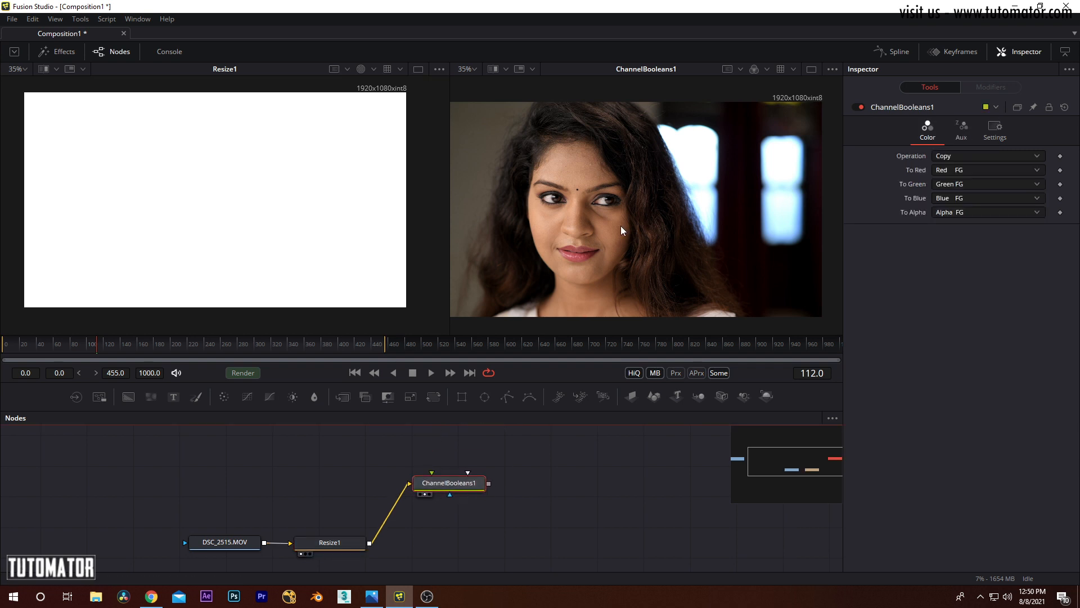
{"action": "left_click", "coordinate": [765, 69]}
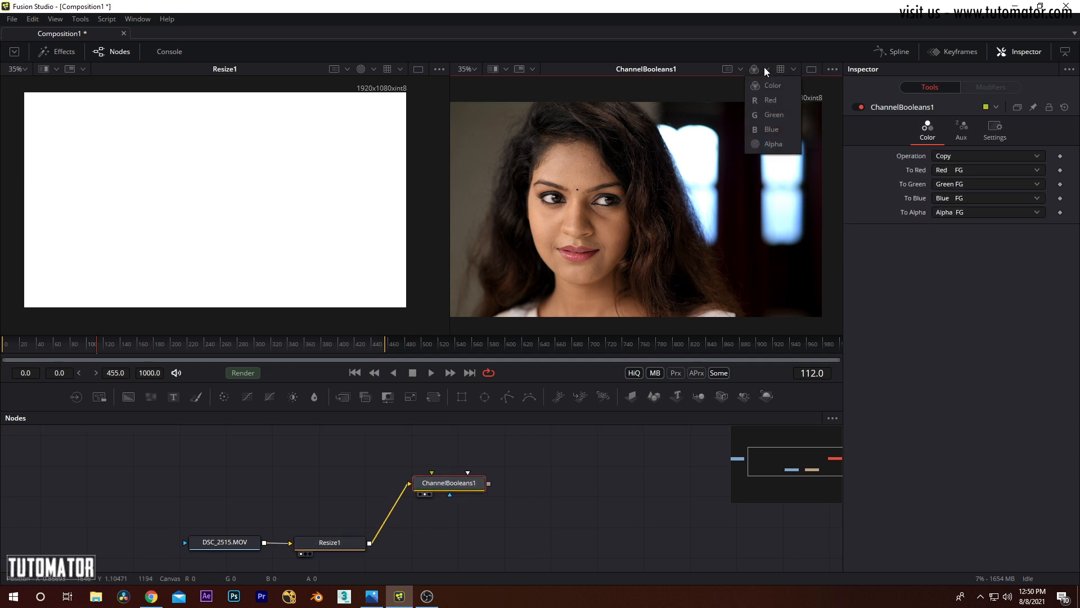
{"action": "left_click", "coordinate": [773, 145]}
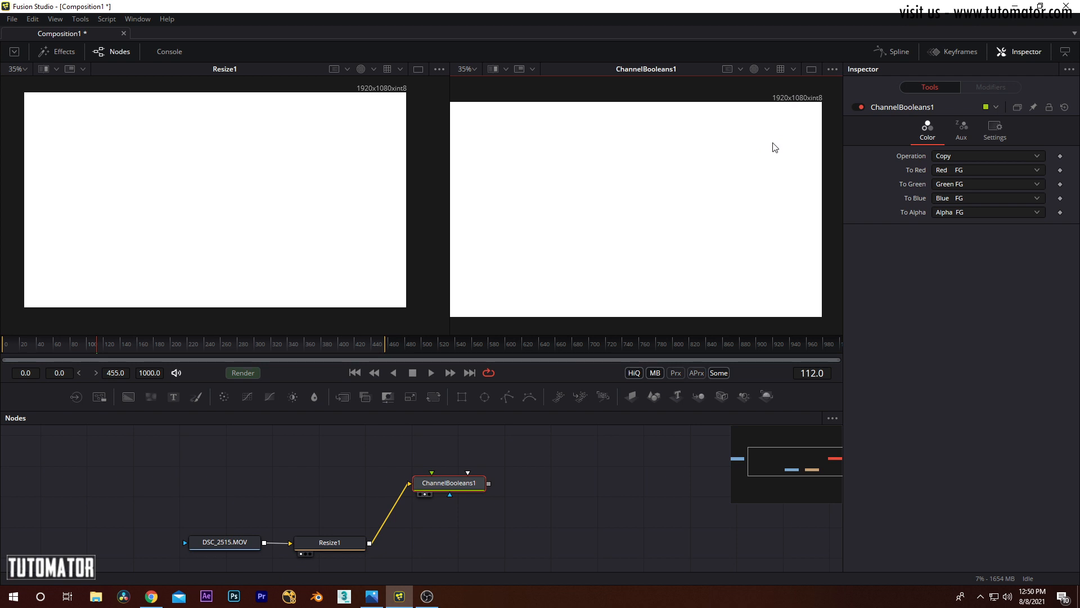
Step: Examine the Aux and Color settings of ChannelBooleans1 and compare them with the Resize1 node
{"action": "mouse_move", "coordinate": [458, 487]}
{"action": "left_mouse_down"}
{"action": "mouse_move", "coordinate": [490, 489]}
{"action": "mouse_move", "coordinate": [462, 493]}
{"action": "left_mouse_up"}
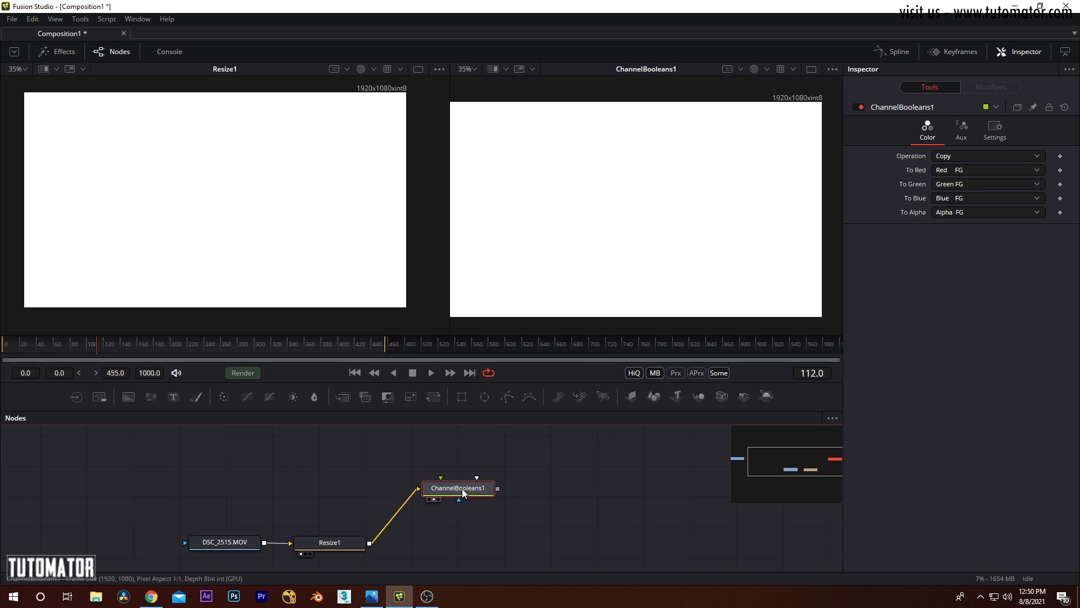
{"action": "left_click", "coordinate": [963, 128]}
{"action": "left_click", "coordinate": [936, 129]}
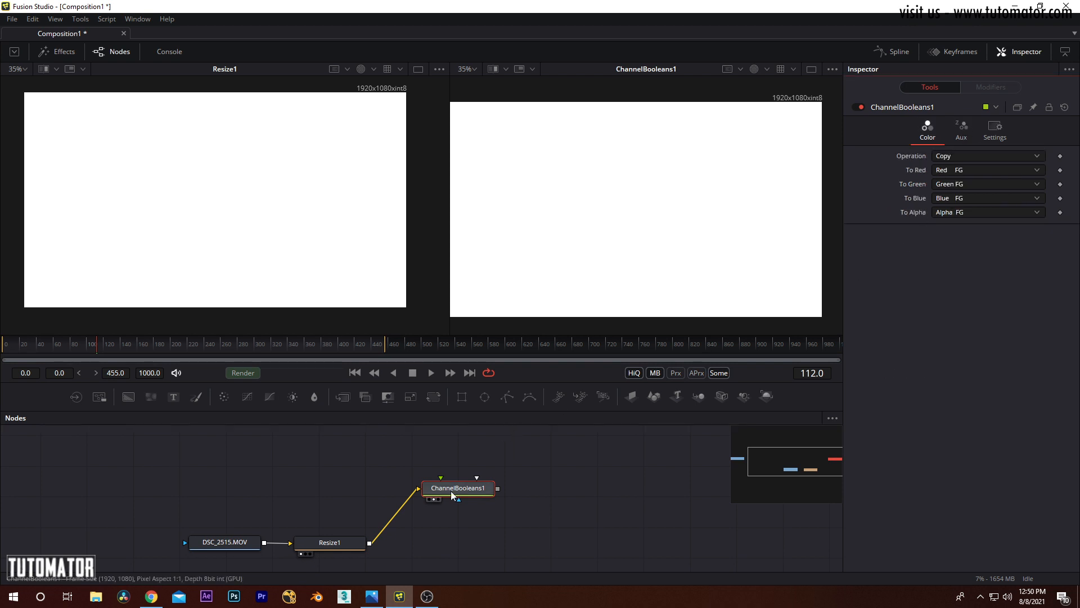
{"action": "left_click", "coordinate": [351, 550]}
{"action": "left_click", "coordinate": [475, 487]}
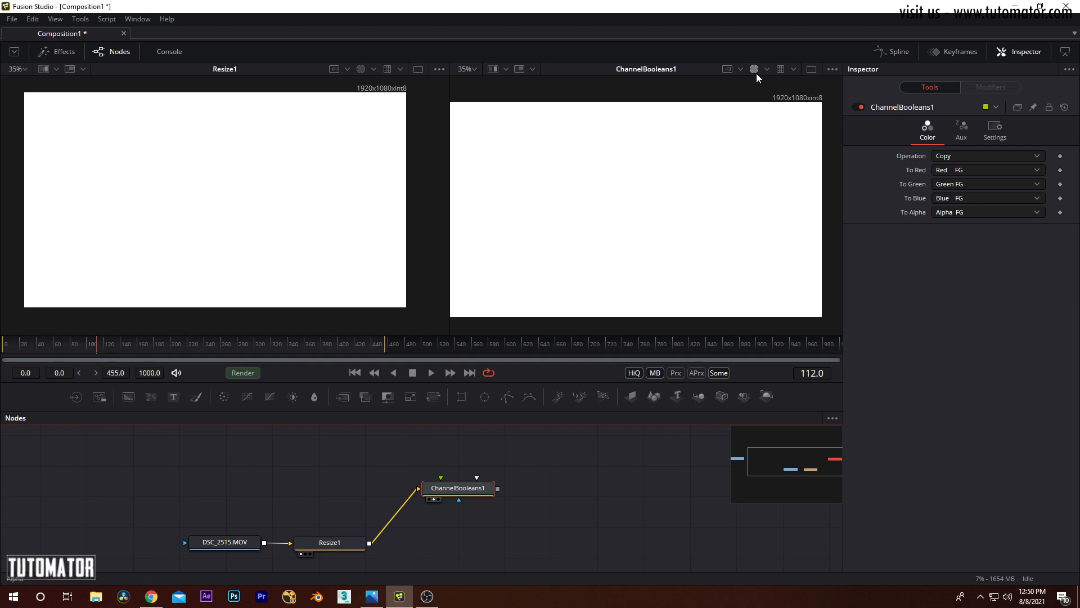
Step: Switch both the ChannelBooleans1 and Resize1 viewers to the full Color display
{"action": "left_click", "coordinate": [739, 68]}
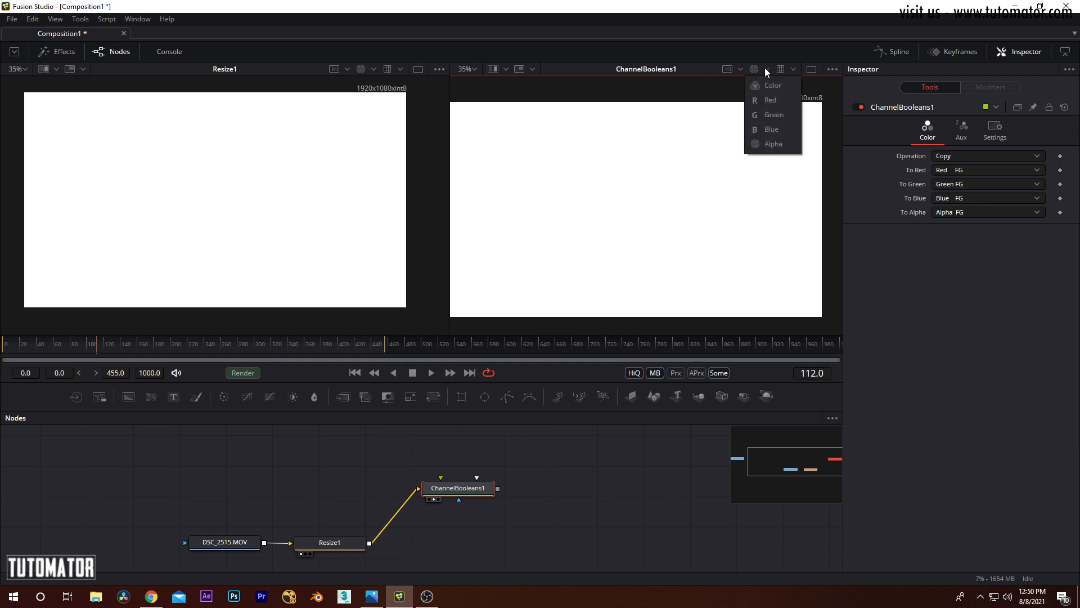
{"action": "left_click", "coordinate": [767, 84]}
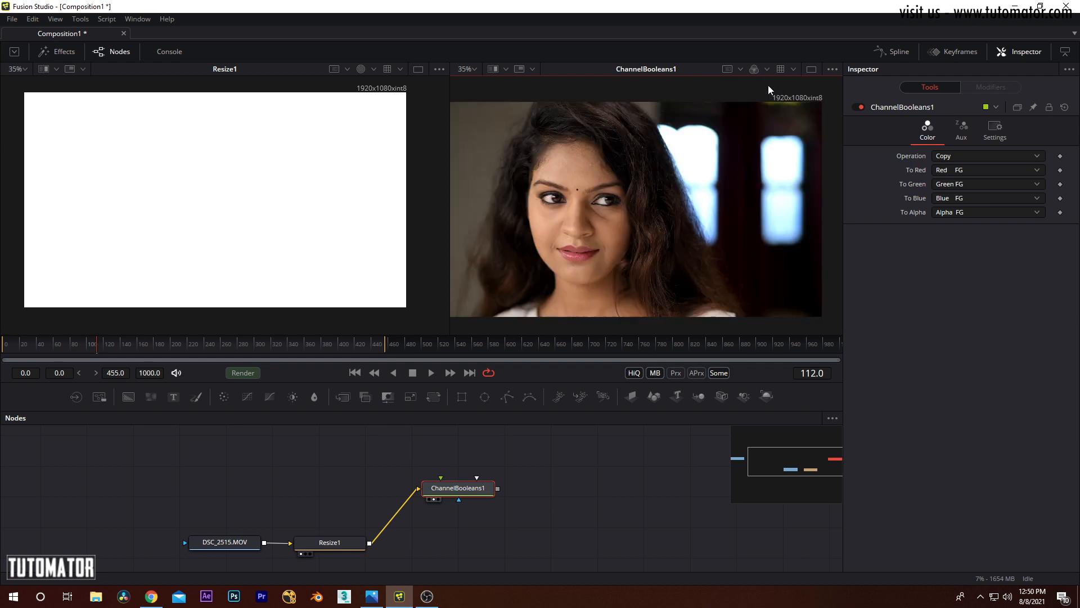
{"action": "left_click", "coordinate": [373, 69]}
{"action": "left_click", "coordinate": [380, 83]}
{"action": "left_click_drag", "start_coordinate": [359, 211], "coordinate": [370, 223]}
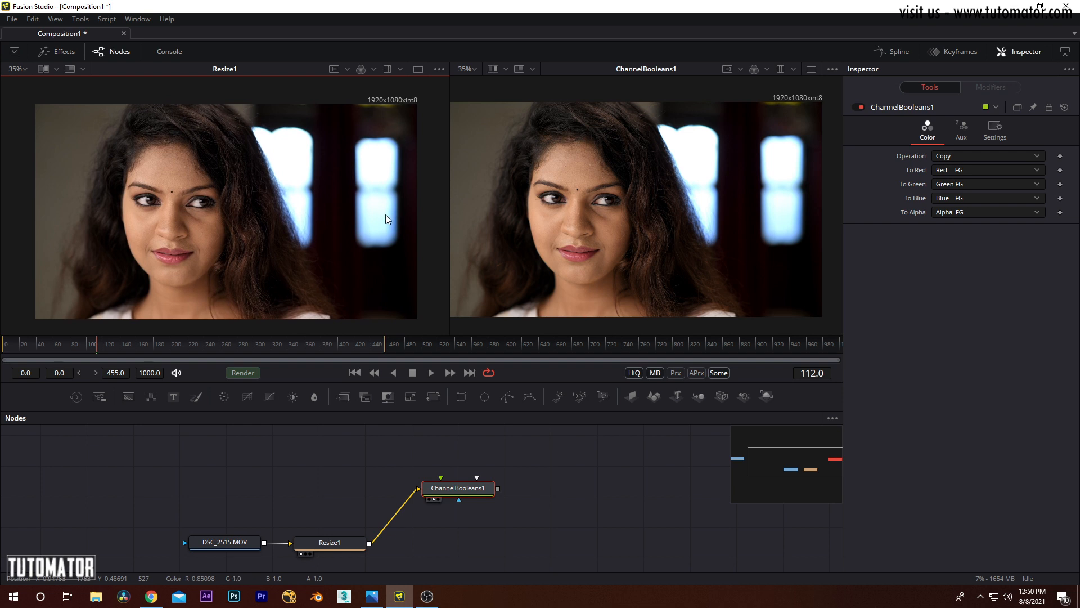
Step: Set the To Red channel of ChannelBooleans1 to Green BG
{"action": "left_click", "coordinate": [348, 542]}
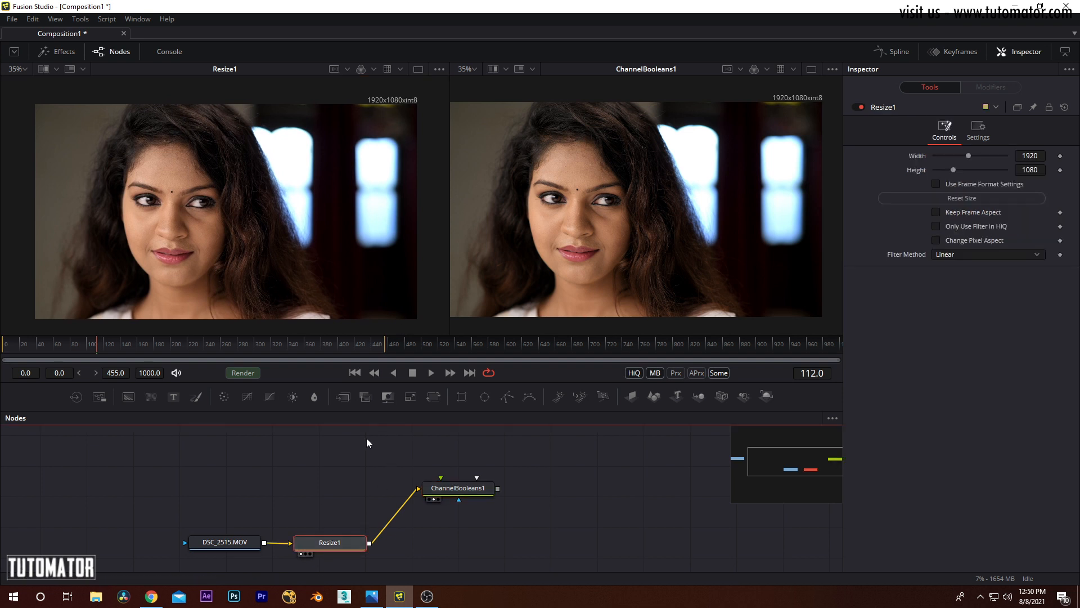
{"action": "left_click", "coordinate": [472, 489]}
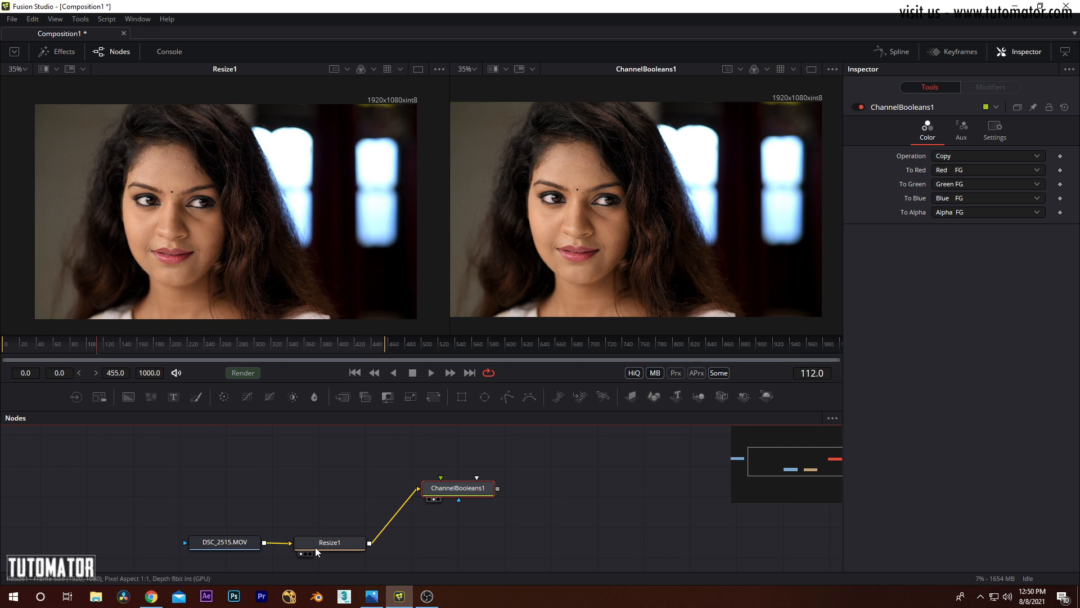
{"action": "left_click", "coordinate": [315, 547]}
{"action": "left_click", "coordinate": [467, 490]}
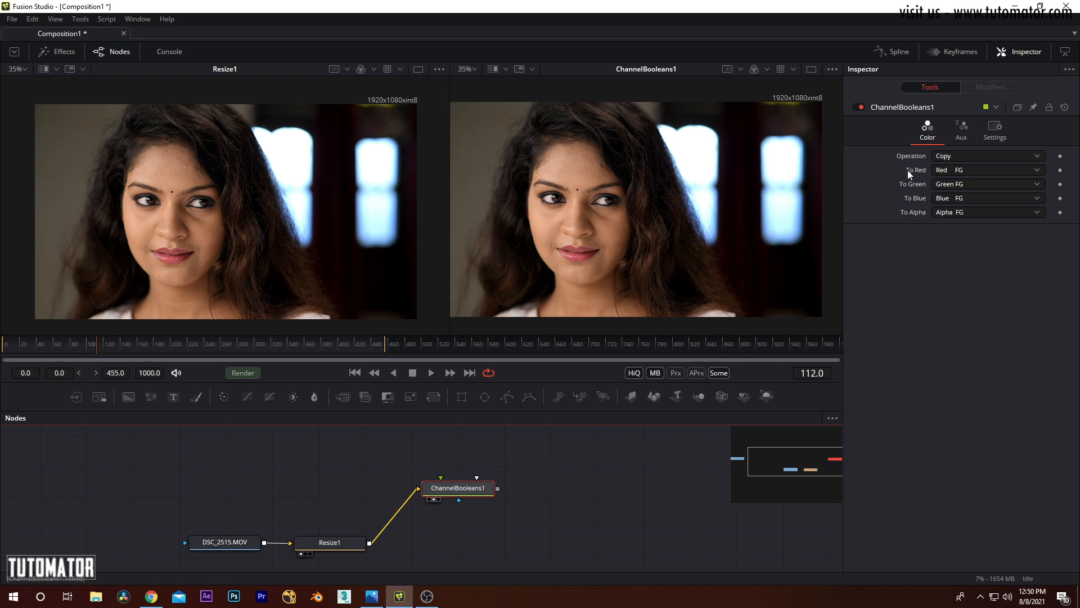
{"action": "left_click", "coordinate": [957, 169]}
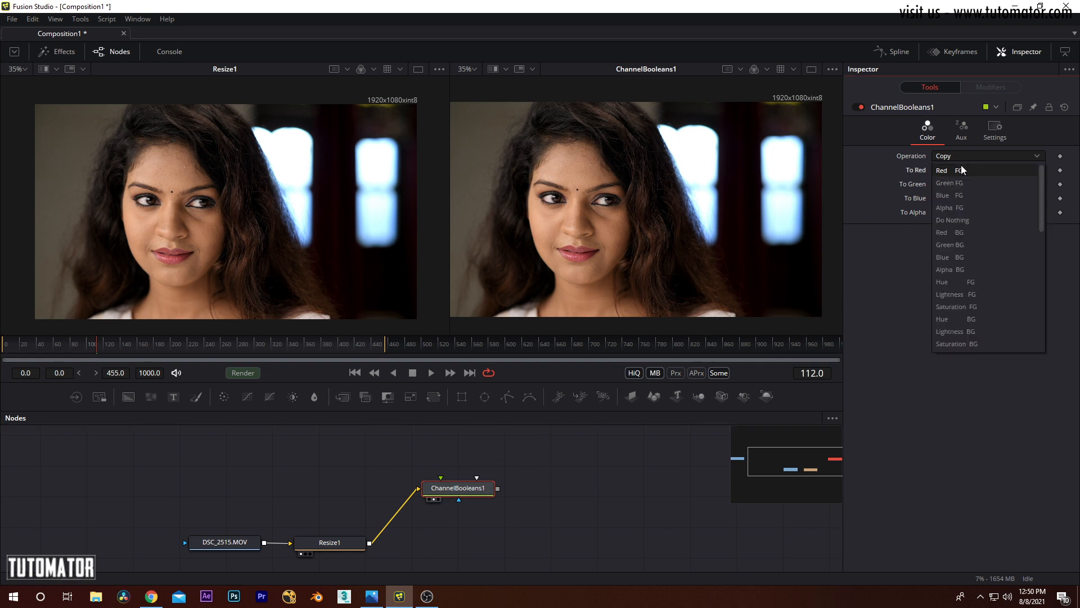
{"action": "left_click", "coordinate": [958, 244]}
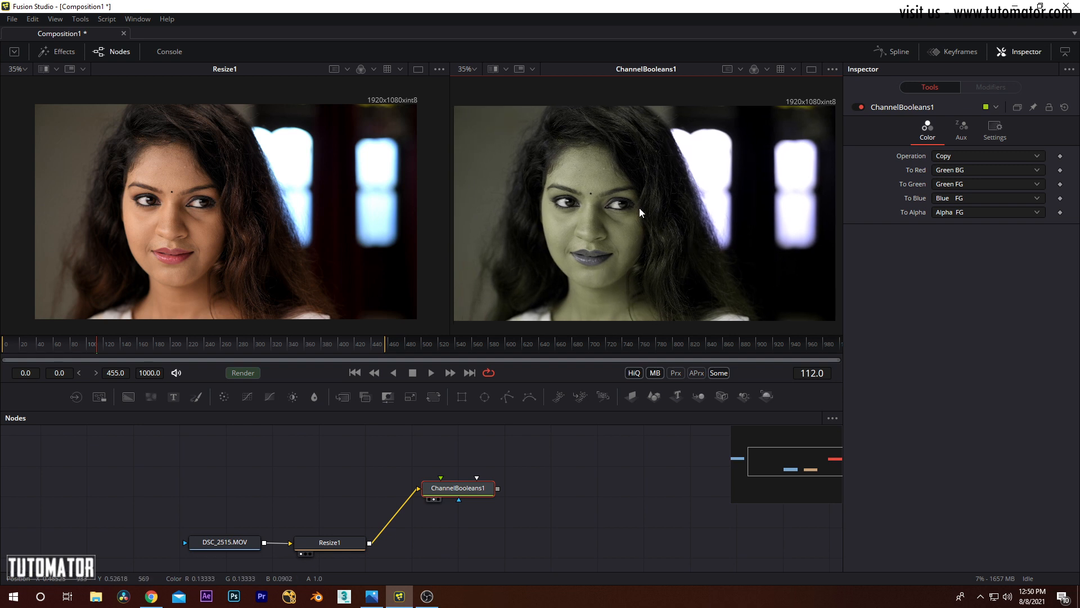
Step: Line up ChannelBooleans1 directly after Resize1 in the main node row
{"action": "left_click_drag", "start_coordinate": [457, 493], "coordinate": [442, 542]}
{"action": "left_click_drag", "start_coordinate": [495, 464], "coordinate": [340, 548]}
{"action": "mouse_move", "coordinate": [319, 545]}
{"action": "left_mouse_down"}
{"action": "mouse_move", "coordinate": [329, 543]}
{"action": "mouse_move", "coordinate": [308, 545]}
{"action": "left_mouse_up"}
{"action": "left_click_drag", "start_coordinate": [381, 512], "coordinate": [421, 550]}
{"action": "left_click", "coordinate": [386, 526]}
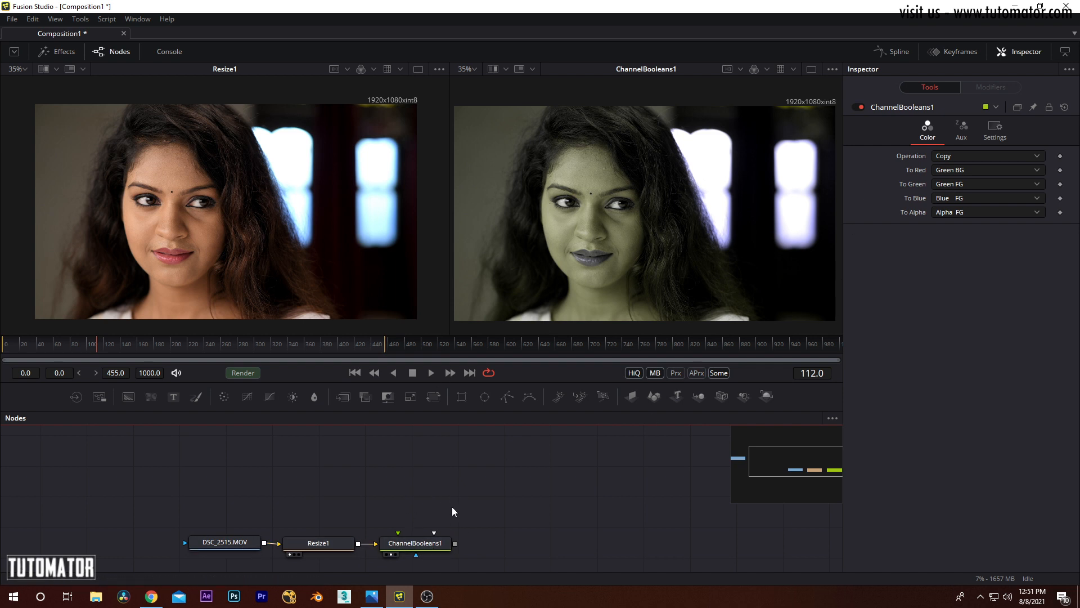
Step: Delete ChannelBooleans1 and reposition Resize1 beside the DSC_2515.MOV node
{"action": "left_click", "coordinate": [401, 546]}
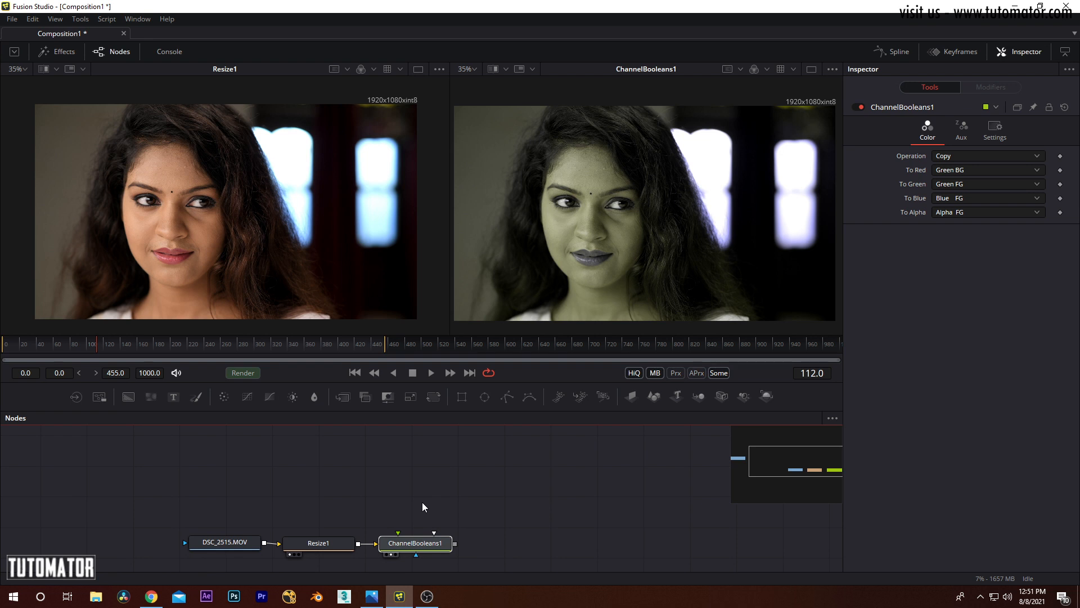
{"action": "key", "text": "Delete"}
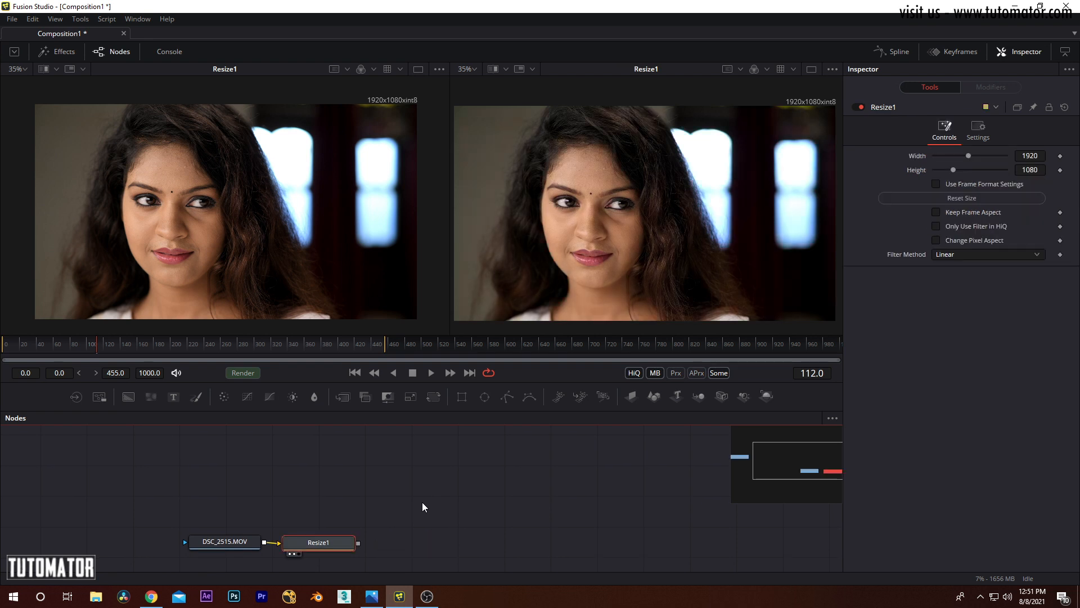
{"action": "left_click_drag", "start_coordinate": [311, 548], "coordinate": [337, 541]}
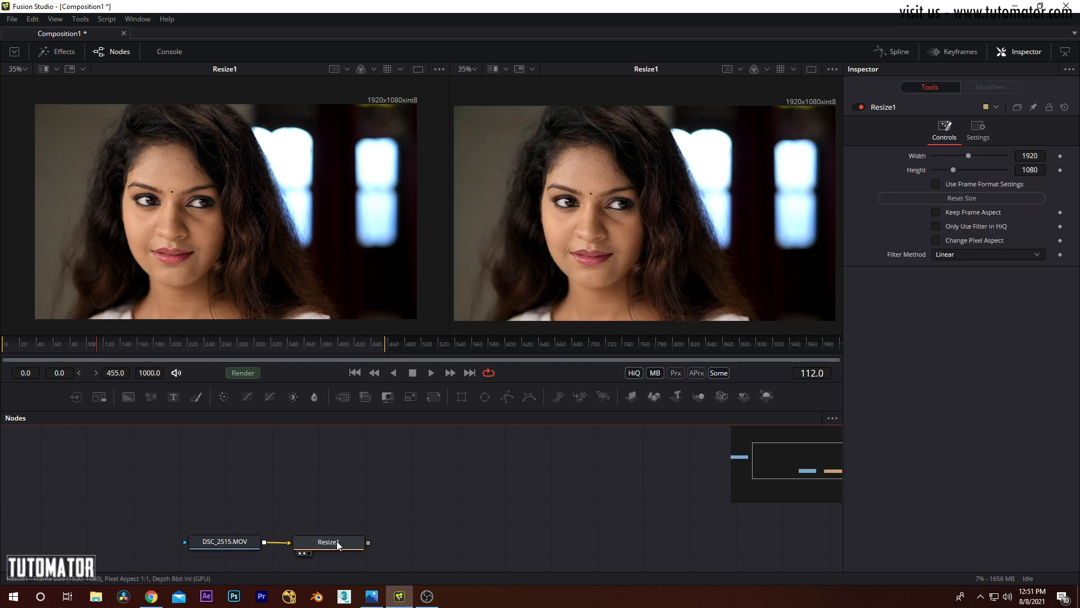
Step: Add a Color Corrector node after Resize1 and load it into the second viewer
{"action": "left_click", "coordinate": [80, 19]}
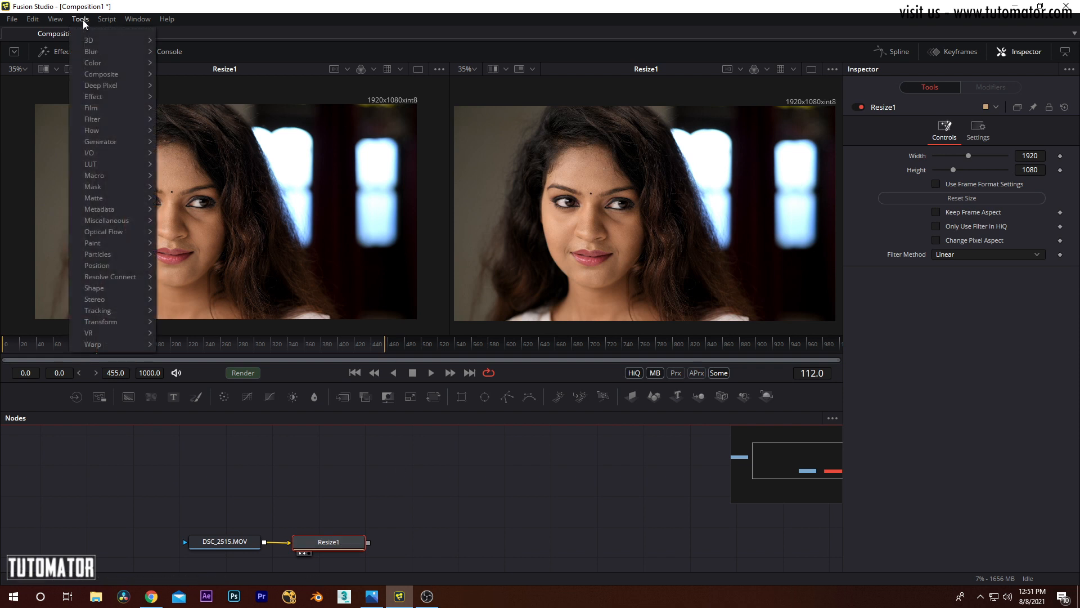
{"action": "mouse_move", "coordinate": [88, 62]}
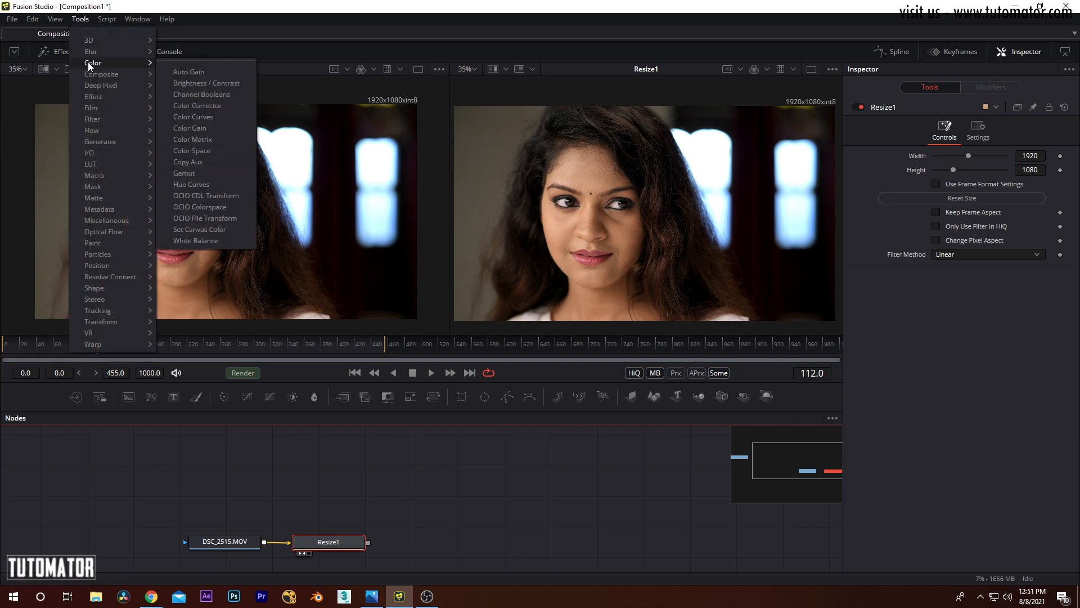
{"action": "left_click", "coordinate": [222, 105]}
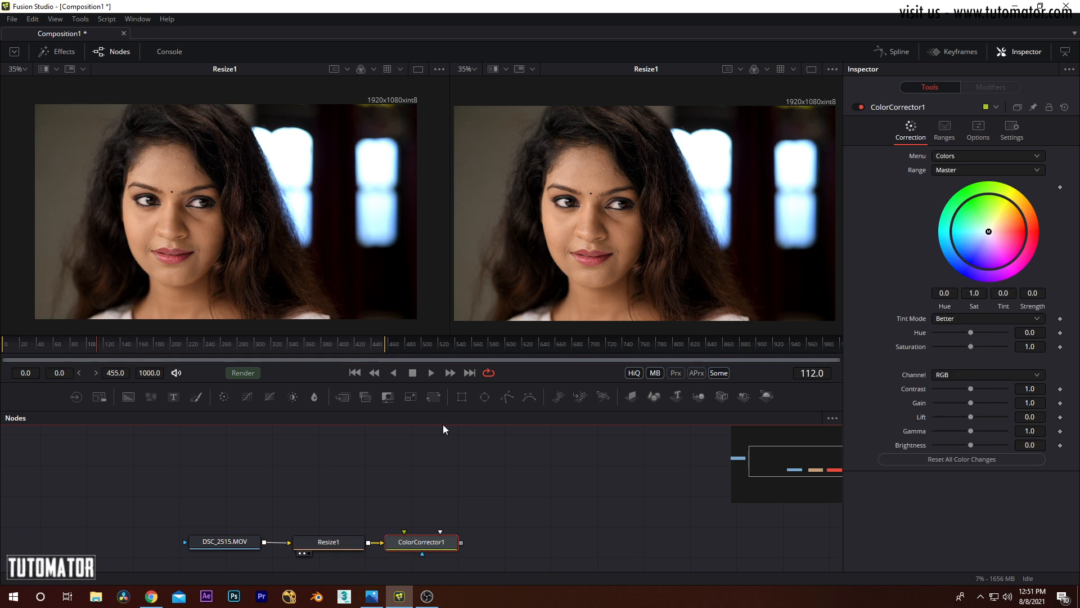
{"action": "left_click_drag", "start_coordinate": [430, 543], "coordinate": [619, 246]}
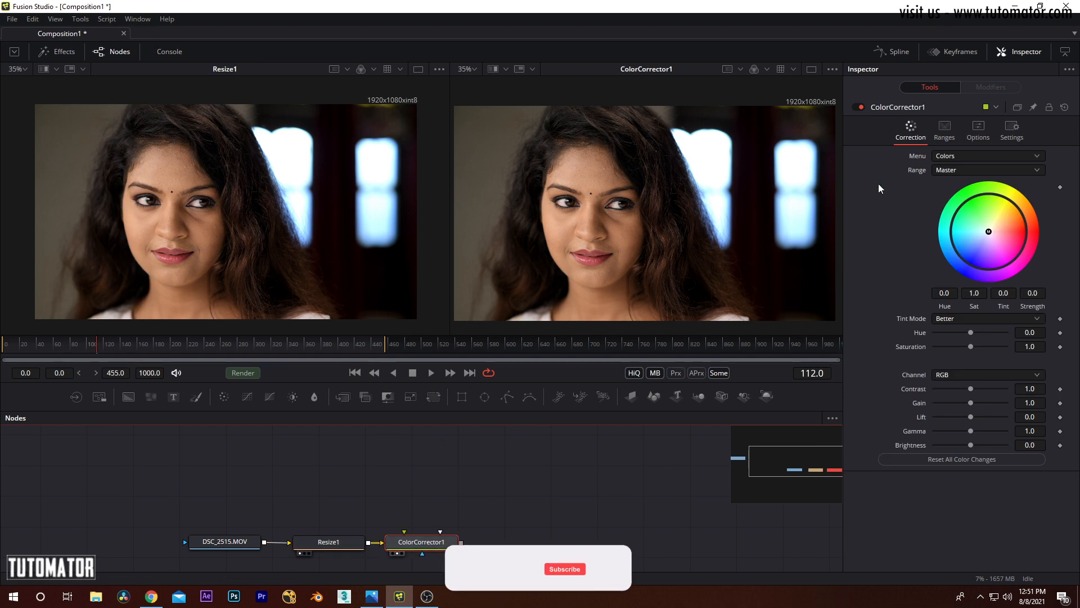
{"action": "mouse_move", "coordinate": [588, 231]}
{"action": "left_mouse_down"}
{"action": "mouse_move", "coordinate": [575, 232]}
{"action": "mouse_move", "coordinate": [590, 224]}
{"action": "left_mouse_up"}
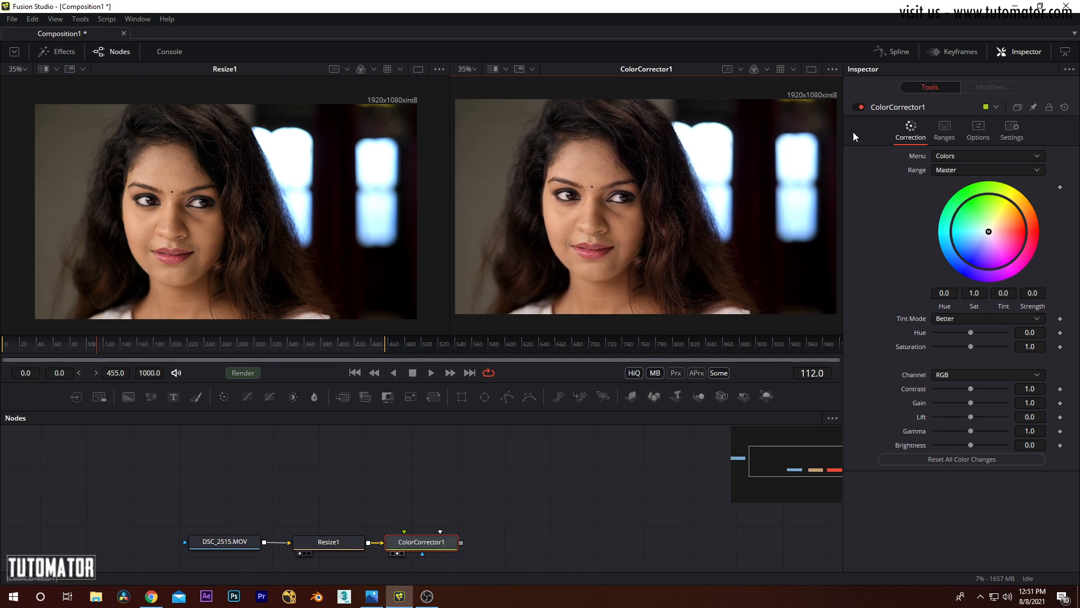
Step: Look through the Levels, Histogram and Suppress correction modes of ColorCorrector1 and return to Colors
{"action": "left_click", "coordinate": [960, 156]}
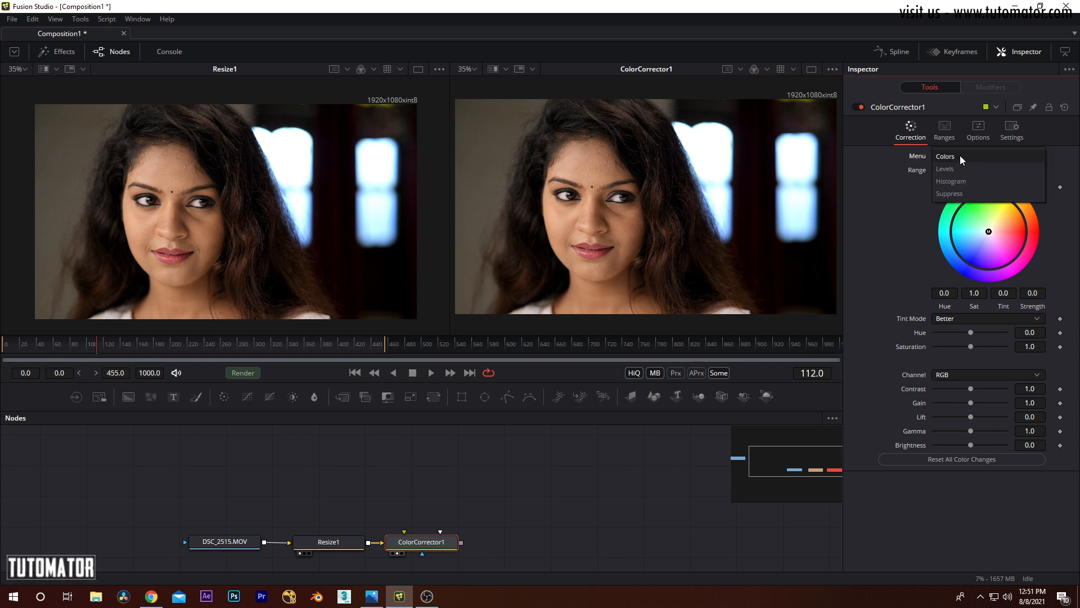
{"action": "left_click", "coordinate": [949, 170]}
{"action": "left_click", "coordinate": [960, 155]}
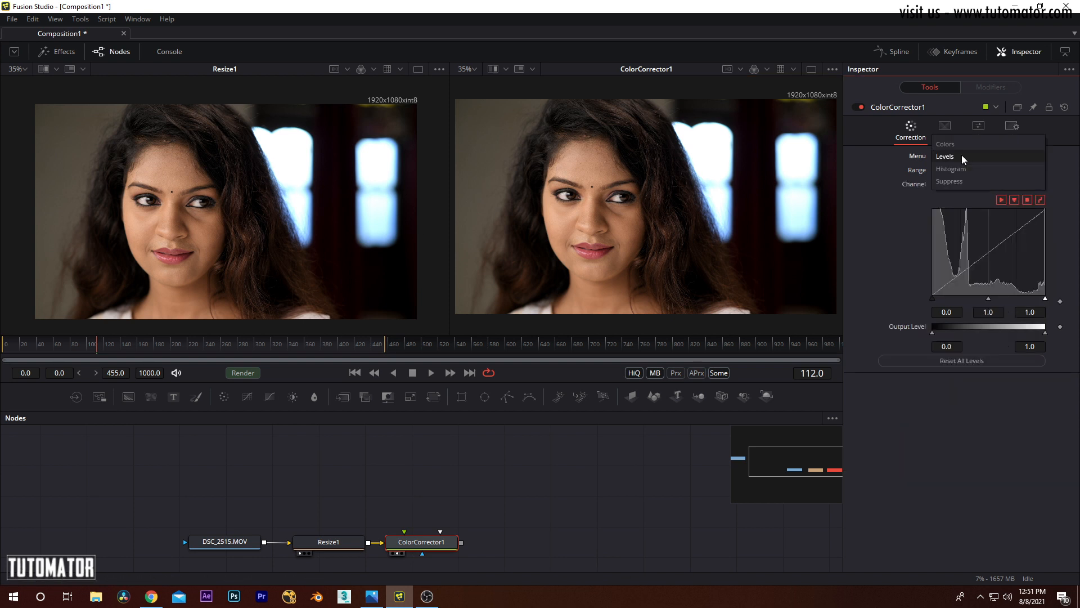
{"action": "left_click", "coordinate": [960, 169]}
{"action": "left_click", "coordinate": [973, 156]}
{"action": "left_click", "coordinate": [967, 169]}
{"action": "left_click", "coordinate": [965, 156]}
{"action": "left_click", "coordinate": [966, 121]}
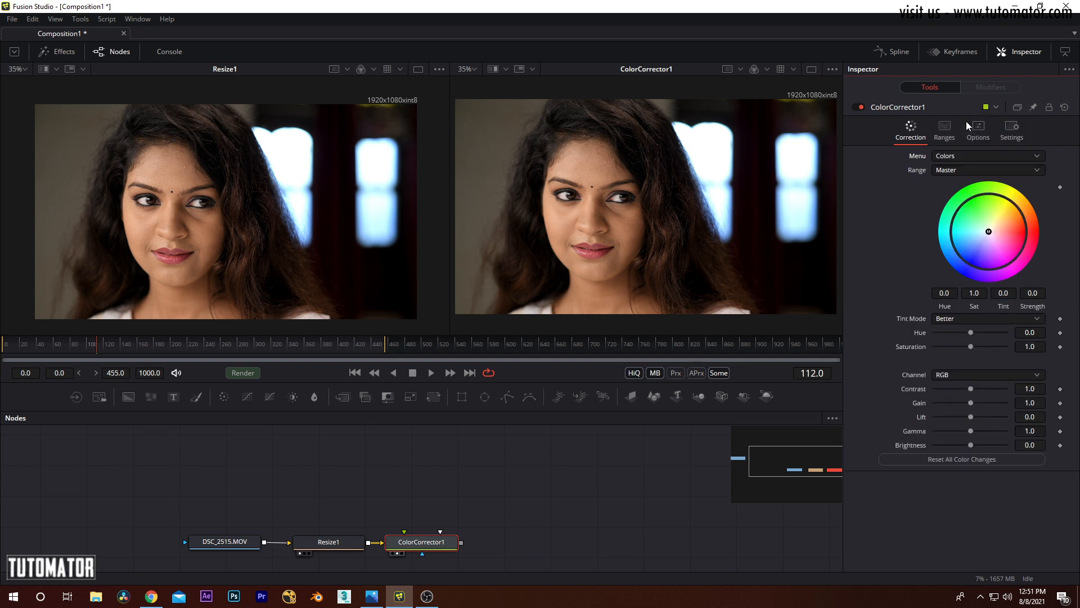
Step: Examine the controls of ColorCorrector1's Levels correction mode, followed by those of its Histogram mode
{"action": "left_click", "coordinate": [963, 155]}
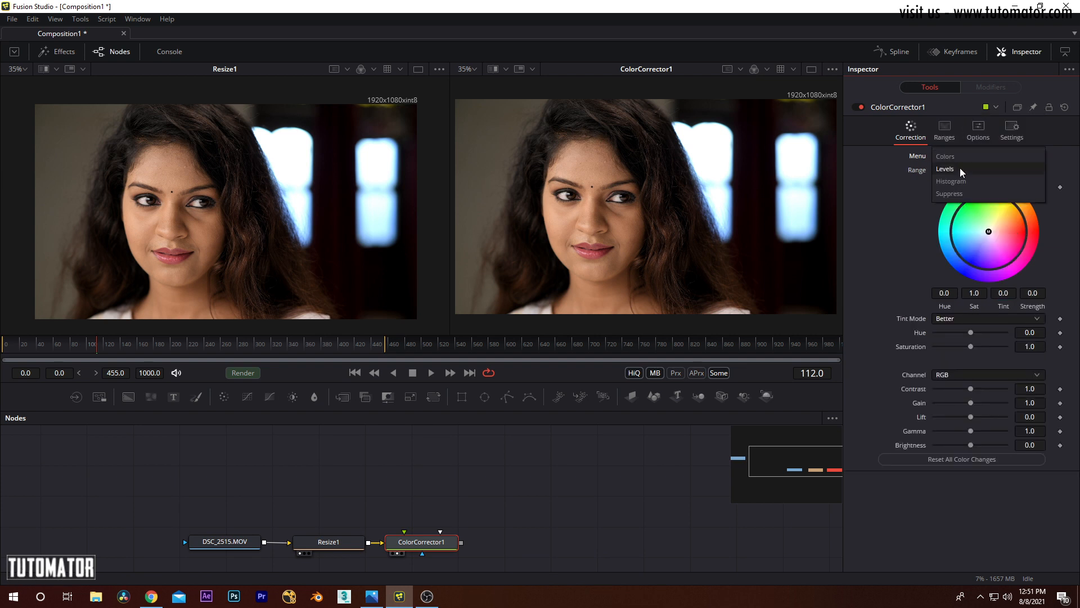
{"action": "left_click", "coordinate": [960, 168]}
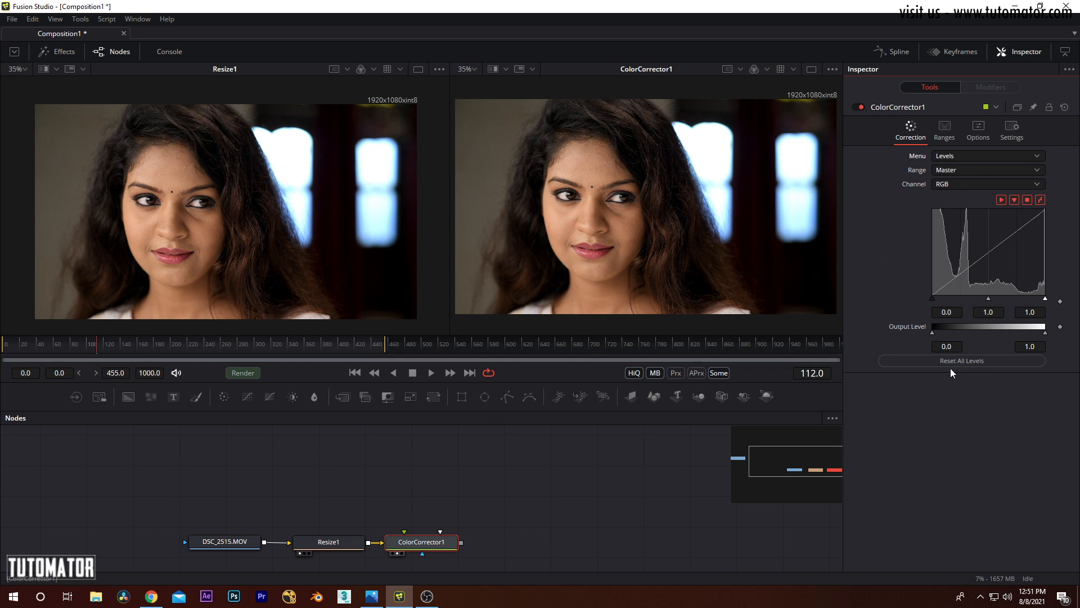
{"action": "left_click", "coordinate": [953, 153]}
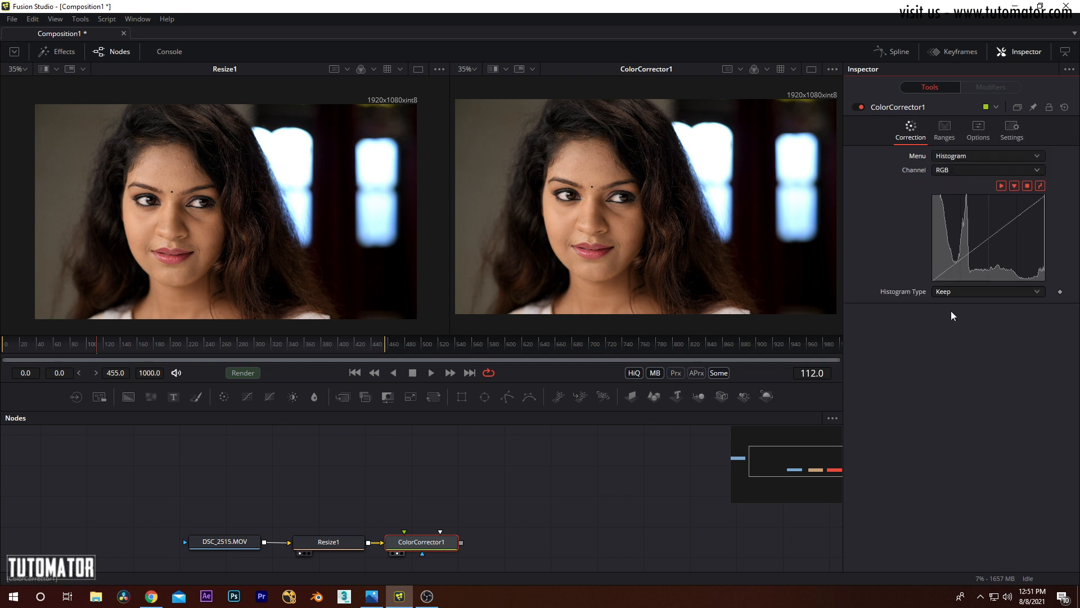
Step: Use ColorCorrector1's Suppress mode to set blue to 0.0 in the Master range and compare the bright window with Resize1
{"action": "left_click", "coordinate": [950, 156]}
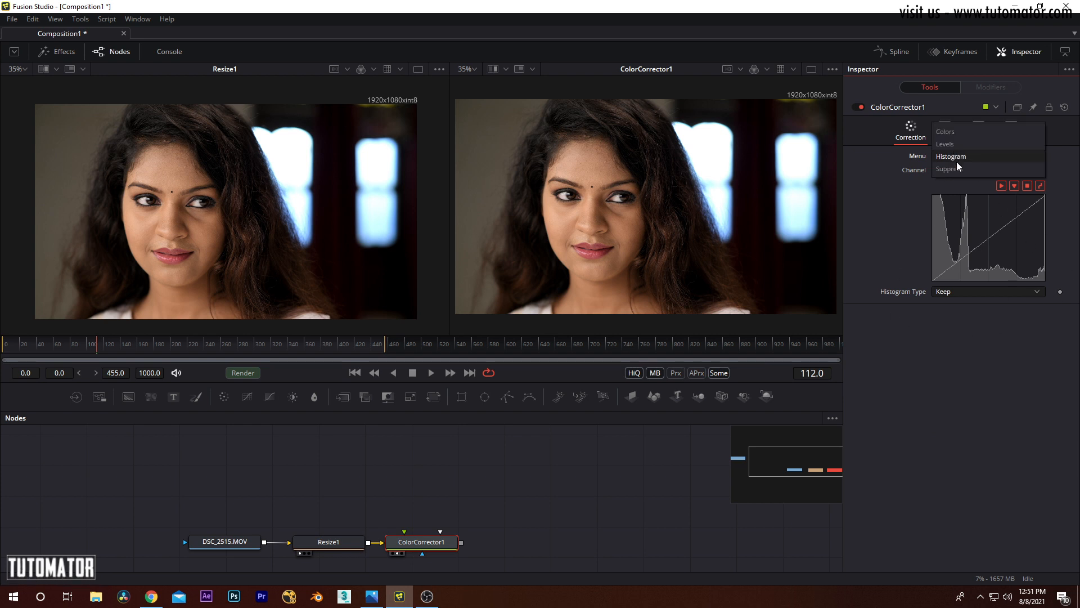
{"action": "left_click", "coordinate": [953, 167]}
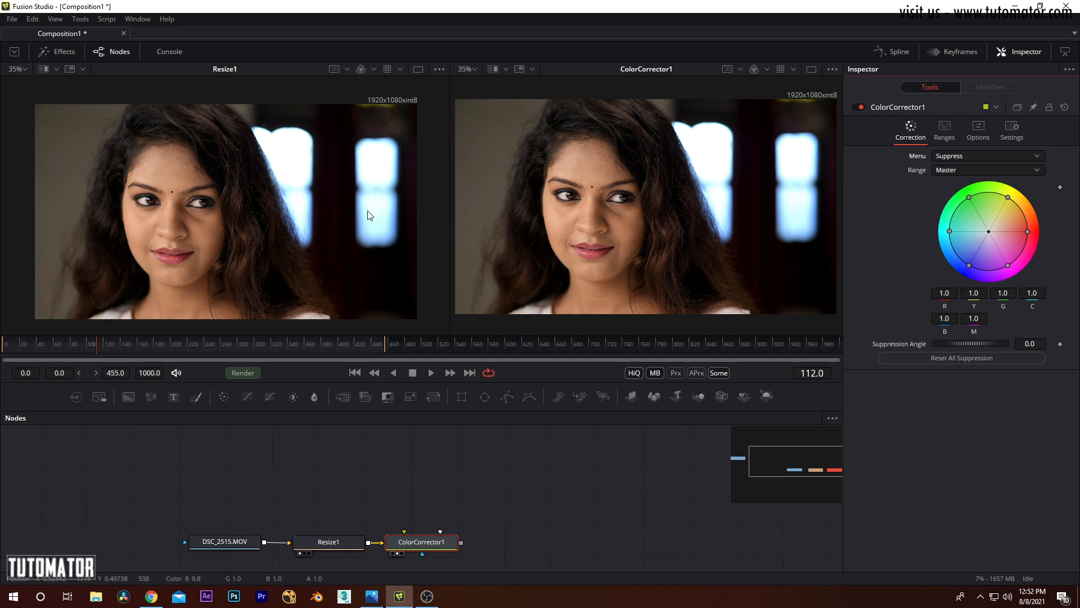
{"action": "left_click_drag", "start_coordinate": [970, 268], "coordinate": [1007, 208]}
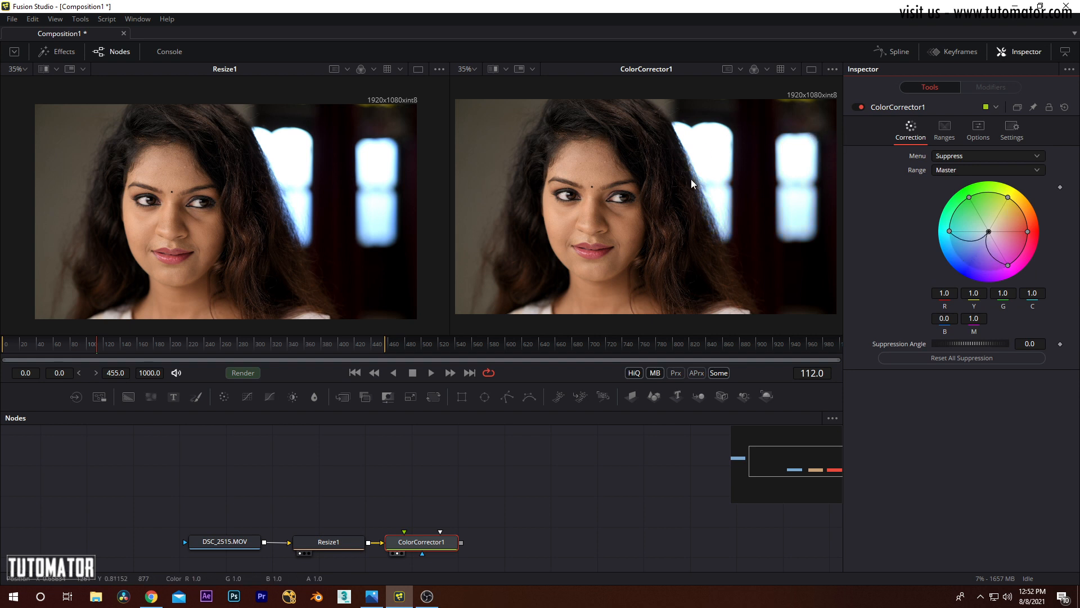
{"action": "left_click_drag", "start_coordinate": [768, 191], "coordinate": [650, 194]}
{"action": "scroll", "coordinate": [664, 197], "scroll_direction": "up", "scroll_amount": 3}
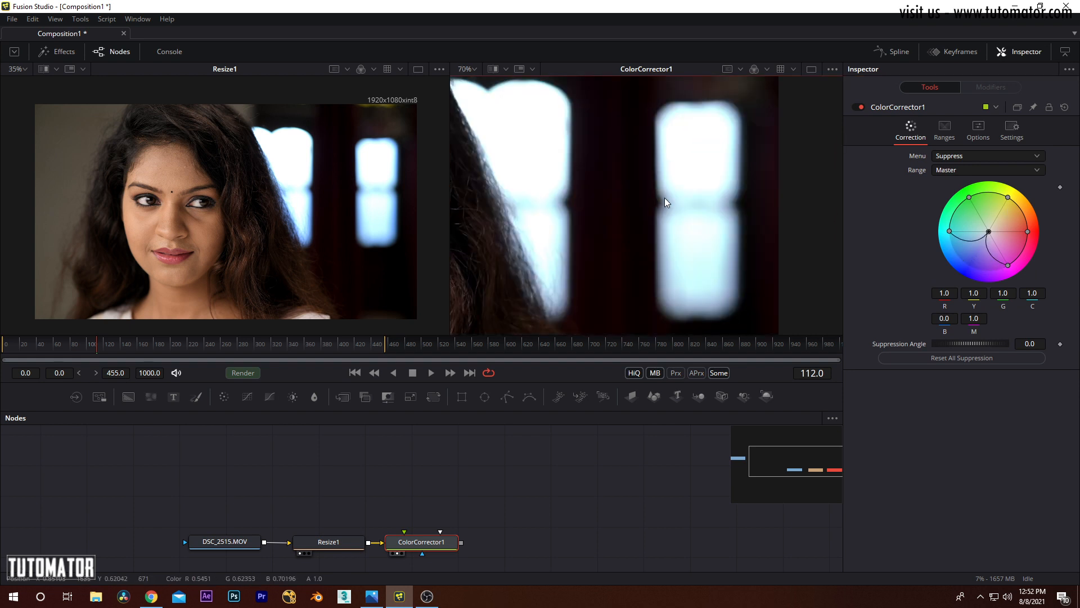
{"action": "scroll", "coordinate": [298, 179], "scroll_direction": "up", "scroll_amount": 3}
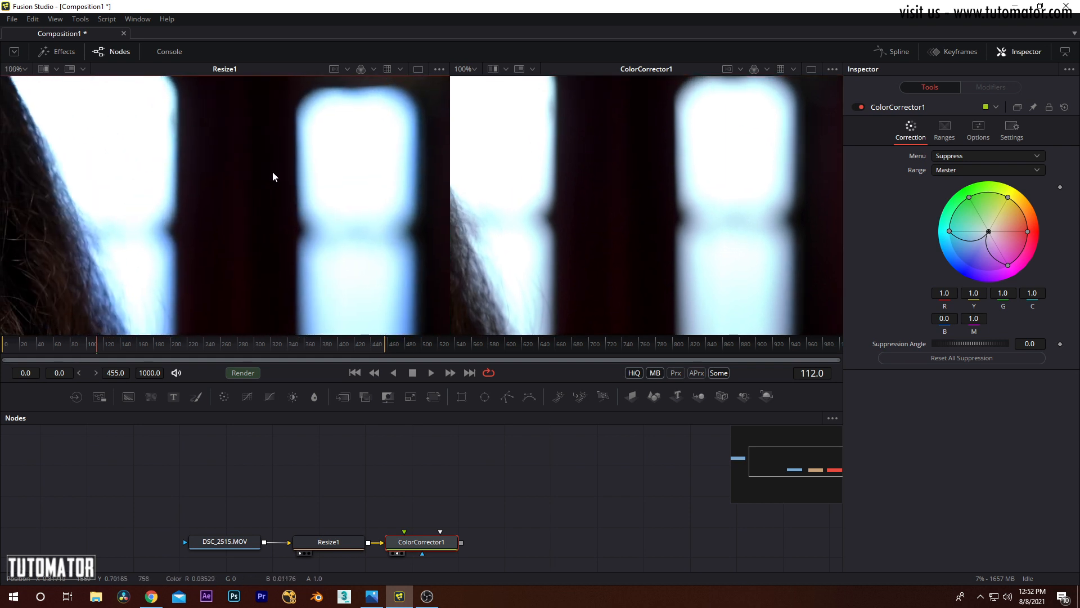
Step: Suppress cyan to 0.0 in ColorCorrector1's Master range and compare the window highlights and whole frame with Resize1
{"action": "left_click_drag", "start_coordinate": [274, 171], "coordinate": [397, 158]}
{"action": "left_click_drag", "start_coordinate": [490, 235], "coordinate": [500, 215]}
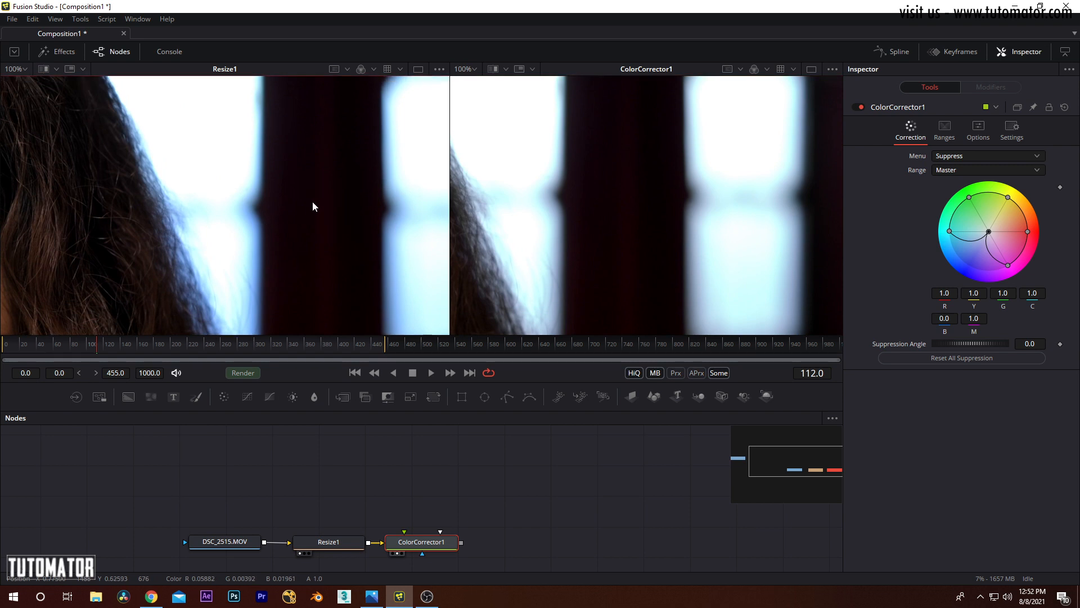
{"action": "scroll", "coordinate": [314, 202], "scroll_direction": "down", "scroll_amount": 2}
{"action": "left_click_drag", "start_coordinate": [949, 231], "coordinate": [988, 232]}
{"action": "scroll", "coordinate": [693, 197], "scroll_direction": "down", "scroll_amount": 4}
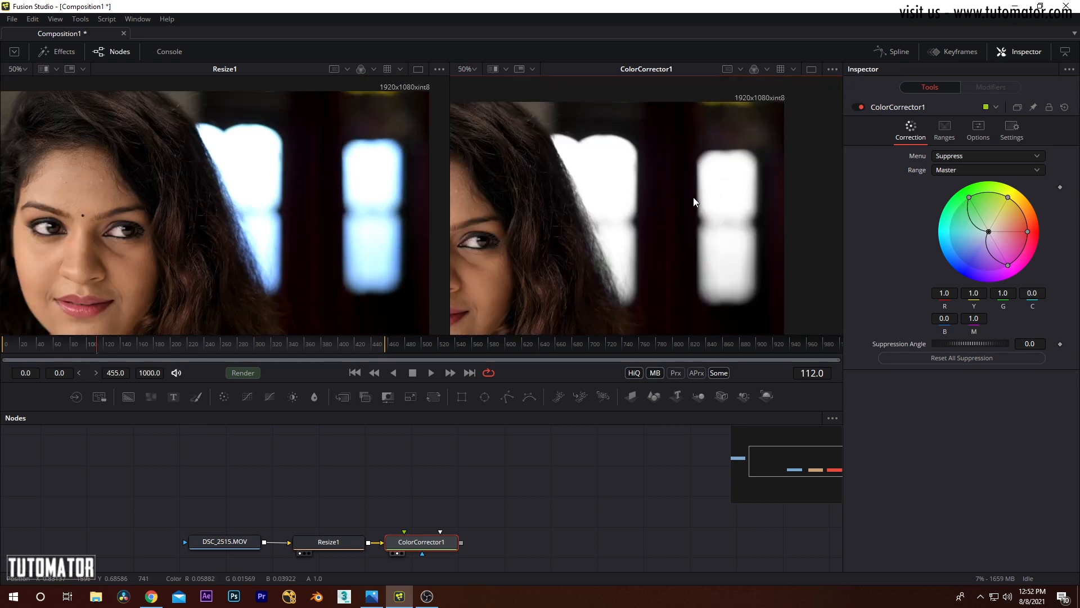
{"action": "scroll", "coordinate": [701, 198], "scroll_direction": "up", "scroll_amount": 2}
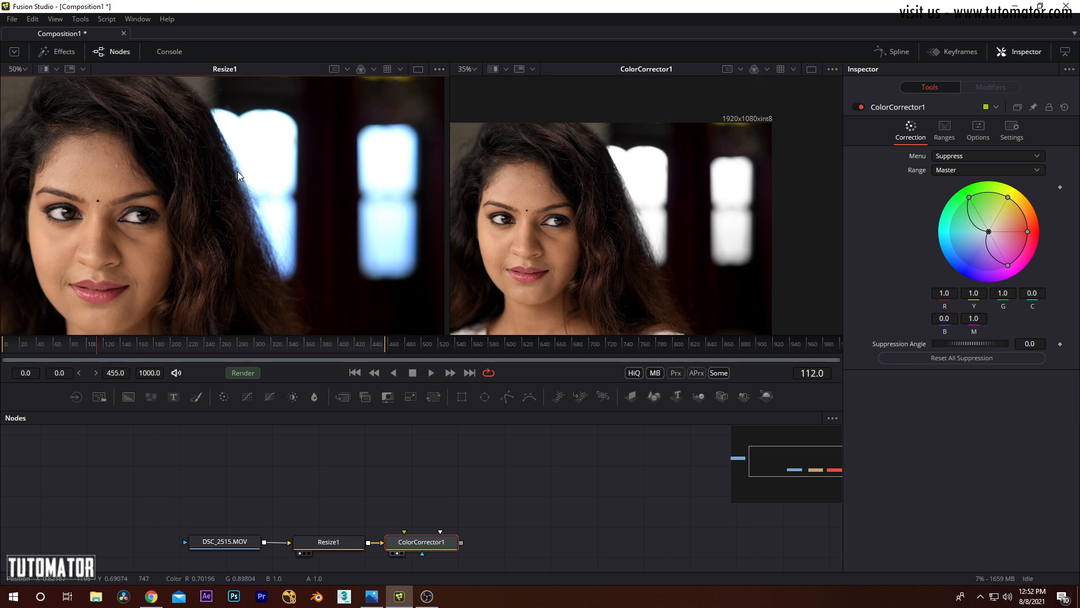
{"action": "scroll", "coordinate": [242, 172], "scroll_direction": "down", "scroll_amount": 2}
{"action": "scroll", "coordinate": [248, 175], "scroll_direction": "up", "scroll_amount": 2}
{"action": "left_click_drag", "start_coordinate": [371, 197], "coordinate": [347, 192]}
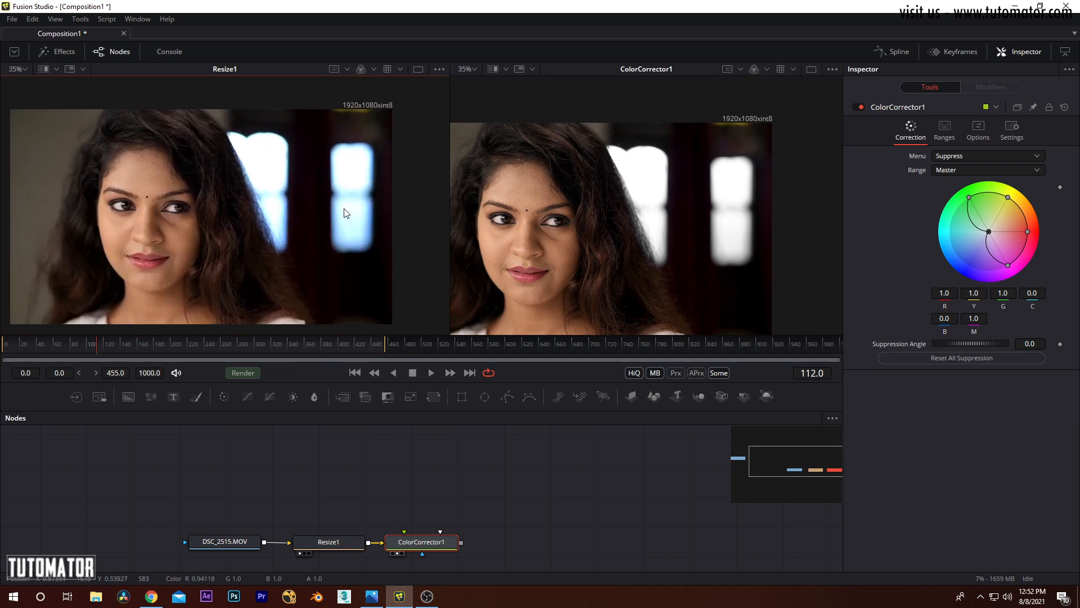
{"action": "left_click_drag", "start_coordinate": [658, 166], "coordinate": [710, 205]}
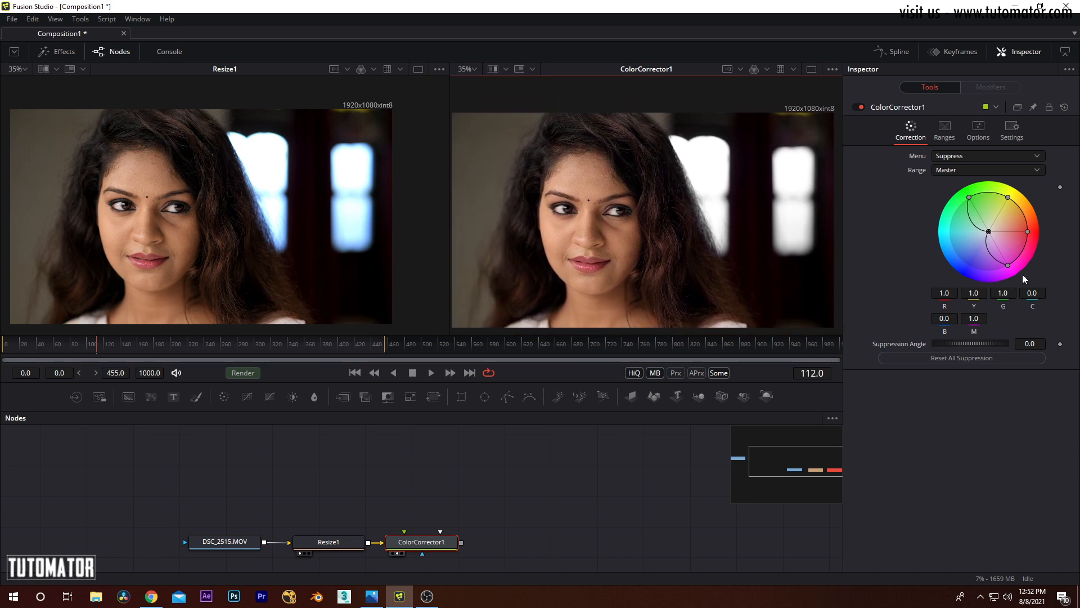
Step: Restore all Suppress colors to 1.0 and return ColorCorrector1 to the Colors correction mode with the Master range
{"action": "left_click_drag", "start_coordinate": [988, 232], "coordinate": [931, 264]}
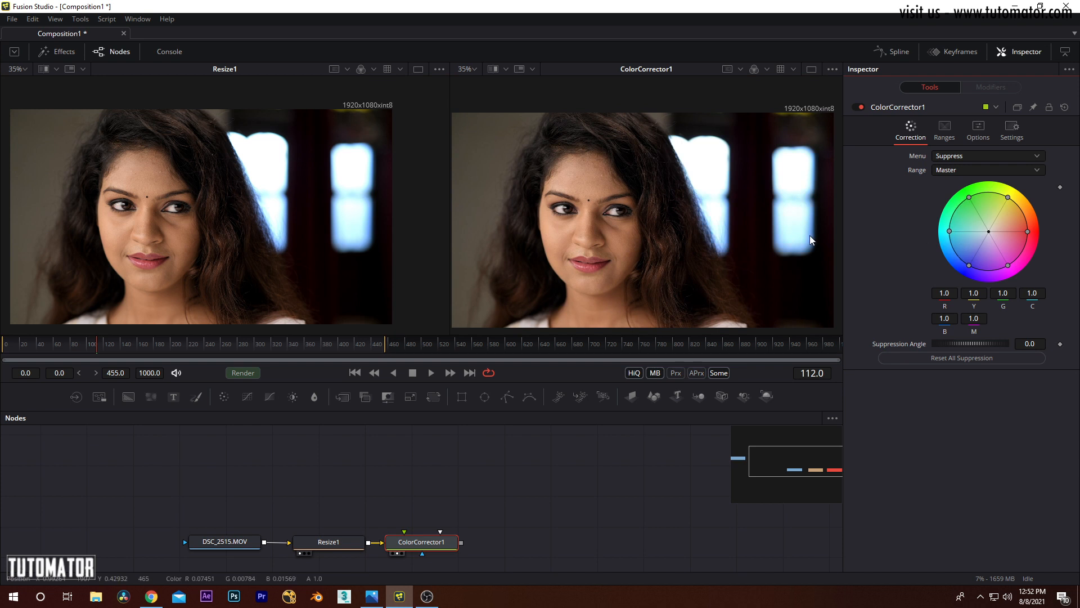
{"action": "left_click_drag", "start_coordinate": [1028, 231], "coordinate": [1078, 235]}
{"action": "left_click", "coordinate": [960, 158]}
{"action": "left_click", "coordinate": [958, 117]}
{"action": "left_click", "coordinate": [957, 158]}
{"action": "left_click", "coordinate": [880, 190]}
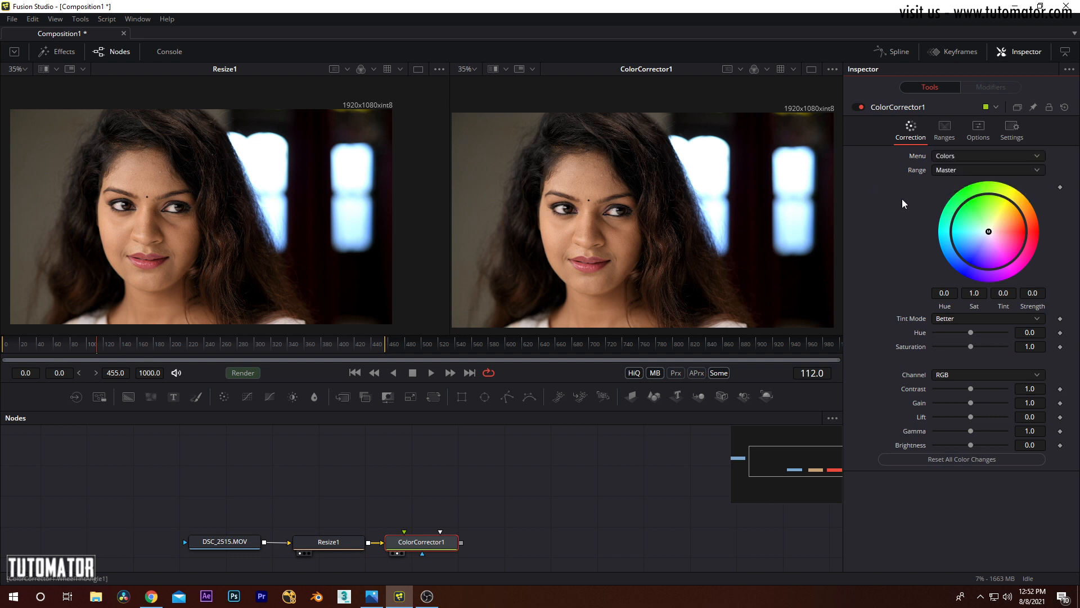
{"action": "left_click", "coordinate": [950, 174]}
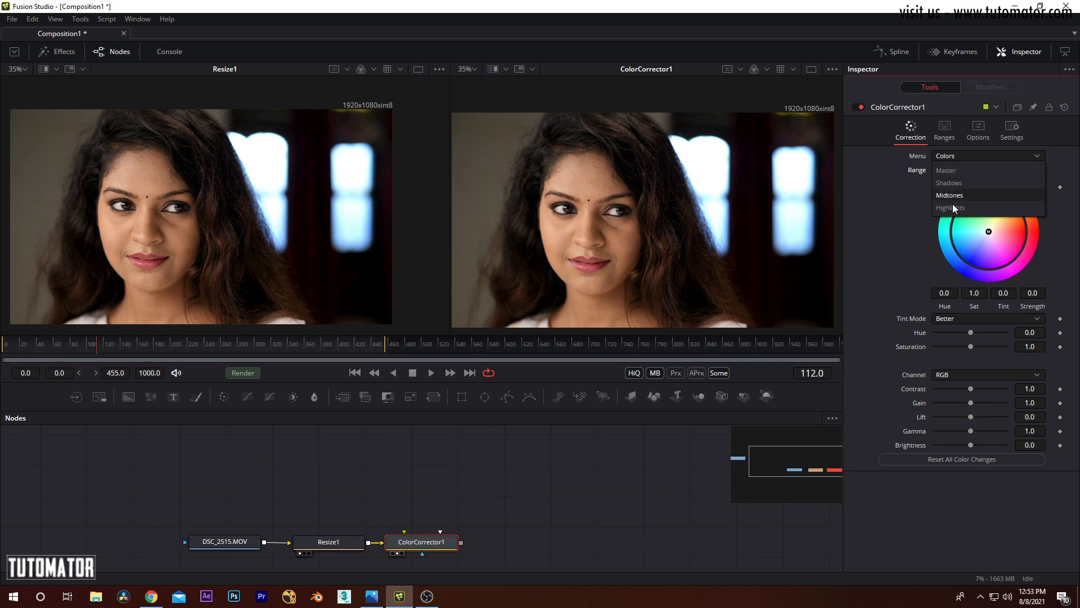
{"action": "left_click", "coordinate": [939, 170]}
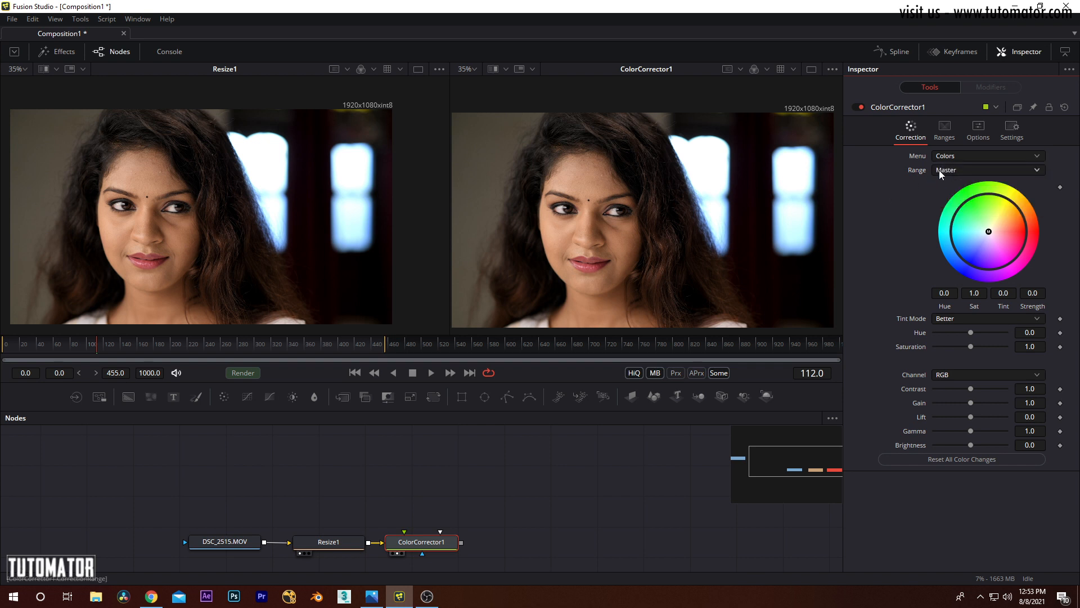
Step: Tint the Master range slightly orange at about 0.07 strength and then blue at about 0.19, comparing with Resize1
{"action": "left_click_drag", "start_coordinate": [657, 210], "coordinate": [661, 205]}
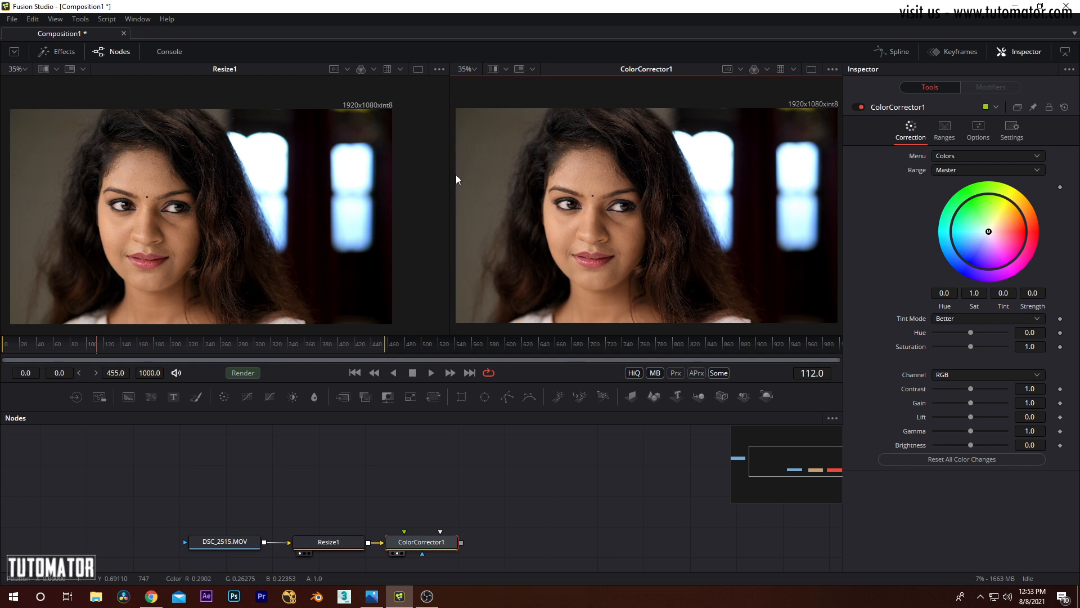
{"action": "left_click_drag", "start_coordinate": [627, 175], "coordinate": [626, 178]}
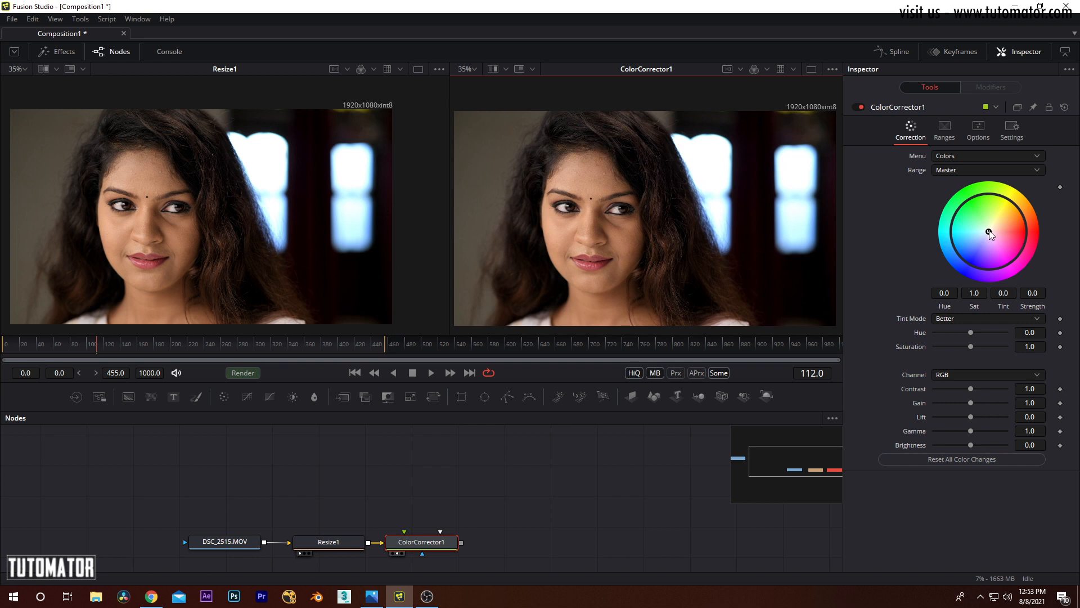
{"action": "mouse_move", "coordinate": [990, 236]}
{"action": "left_mouse_down"}
{"action": "mouse_move", "coordinate": [967, 246]}
{"action": "mouse_move", "coordinate": [1001, 265]}
{"action": "mouse_move", "coordinate": [972, 256]}
{"action": "mouse_move", "coordinate": [978, 218]}
{"action": "mouse_move", "coordinate": [997, 217]}
{"action": "mouse_move", "coordinate": [985, 237]}
{"action": "mouse_move", "coordinate": [997, 229]}
{"action": "left_mouse_up"}
{"action": "scroll", "coordinate": [718, 261], "scroll_direction": "down", "scroll_amount": 2}
{"action": "left_click_drag", "start_coordinate": [100, 229], "coordinate": [151, 234]}
{"action": "scroll", "coordinate": [555, 227], "scroll_direction": "up", "scroll_amount": 2}
{"action": "left_click_drag", "start_coordinate": [562, 225], "coordinate": [524, 205]}
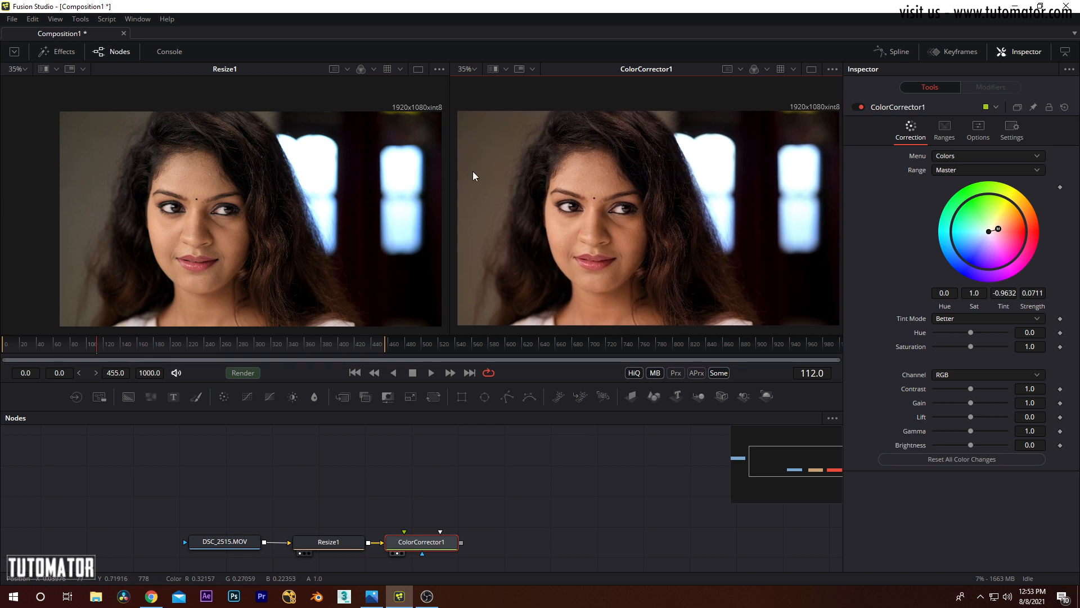
{"action": "left_click_drag", "start_coordinate": [998, 229], "coordinate": [977, 242]}
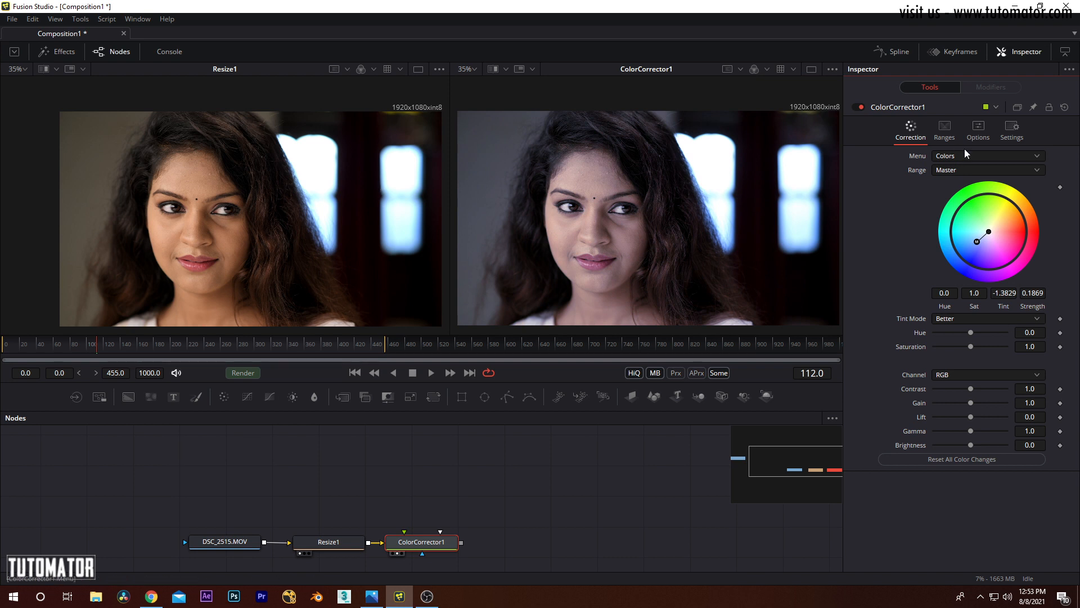
Step: Reset the Master range's Tint and Strength to their defaults
{"action": "left_click", "coordinate": [947, 166]}
{"action": "left_click", "coordinate": [897, 180]}
{"action": "right_click", "coordinate": [1002, 292]}
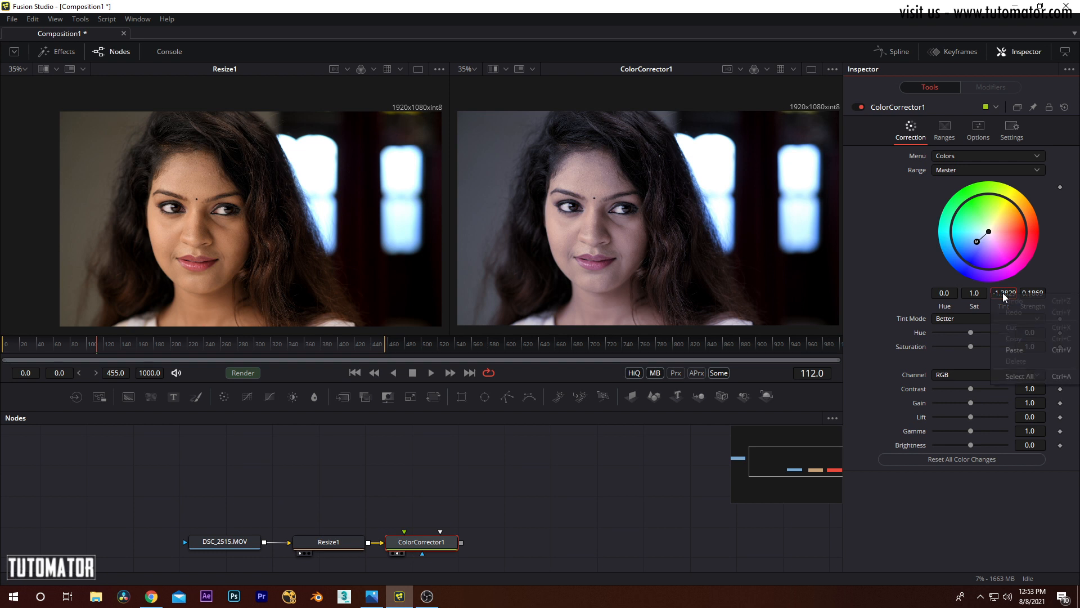
{"action": "right_click", "coordinate": [991, 299]}
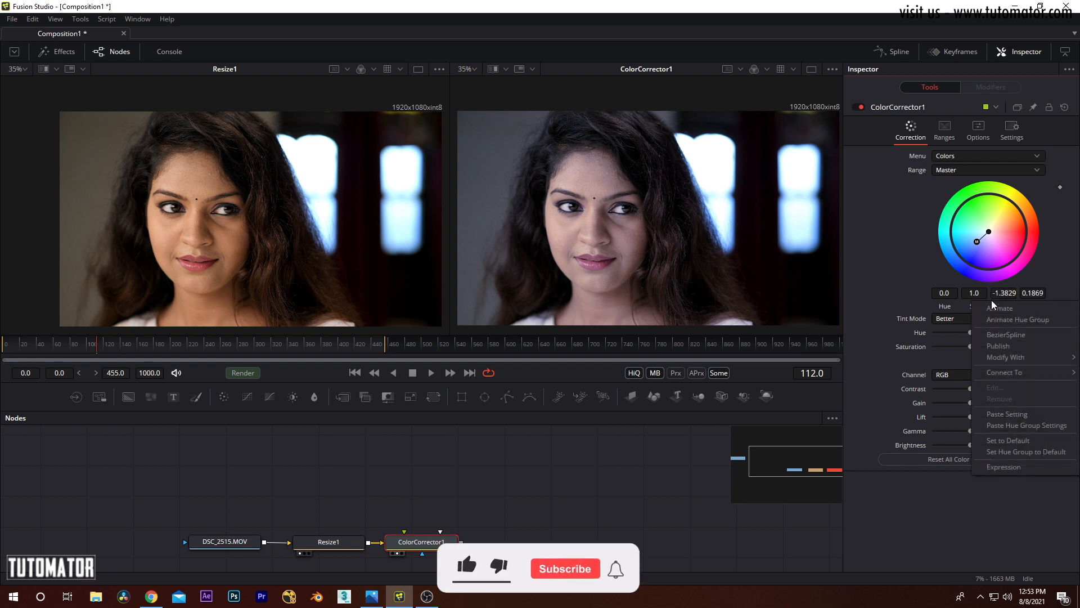
{"action": "left_click", "coordinate": [1018, 441]}
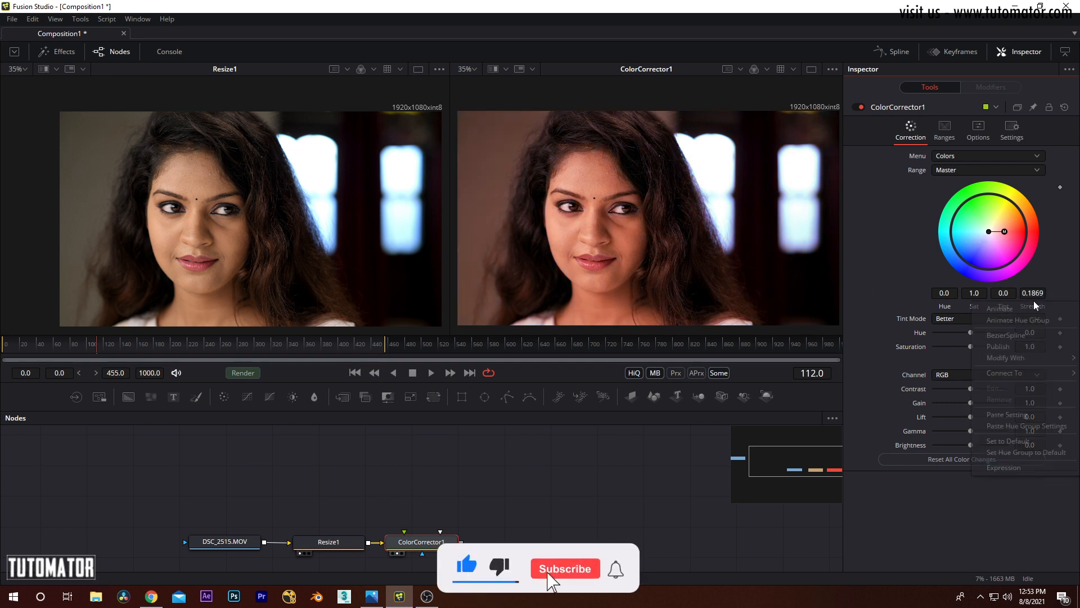
{"action": "left_click", "coordinate": [1019, 441]}
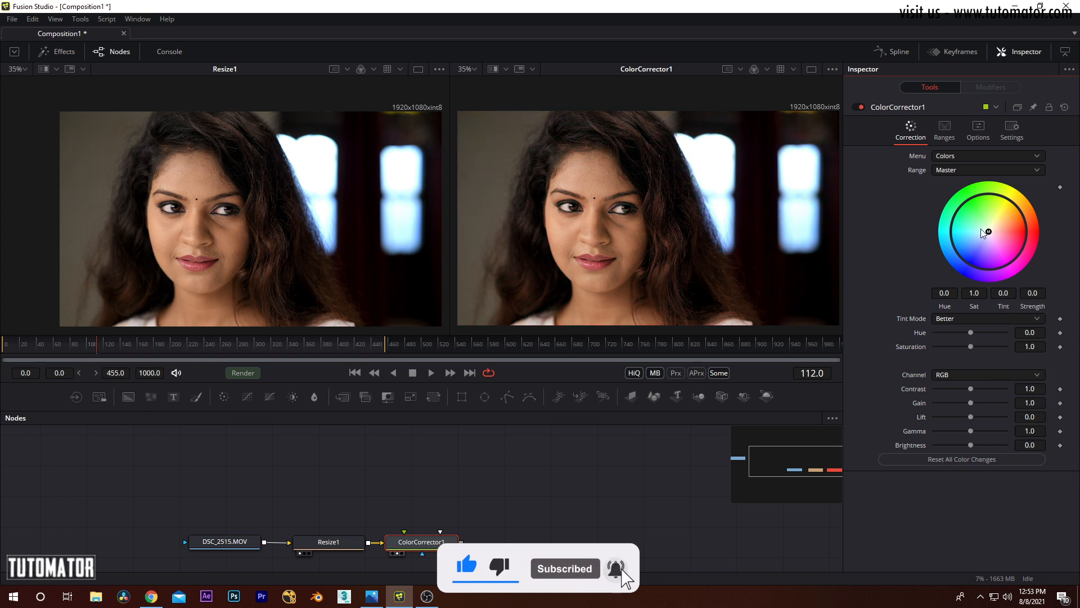
Step: Select the Shadows range and tint it orange at strength 1.0, checking the dark hair and background against Resize1
{"action": "left_click", "coordinate": [947, 168]}
{"action": "left_click", "coordinate": [955, 183]}
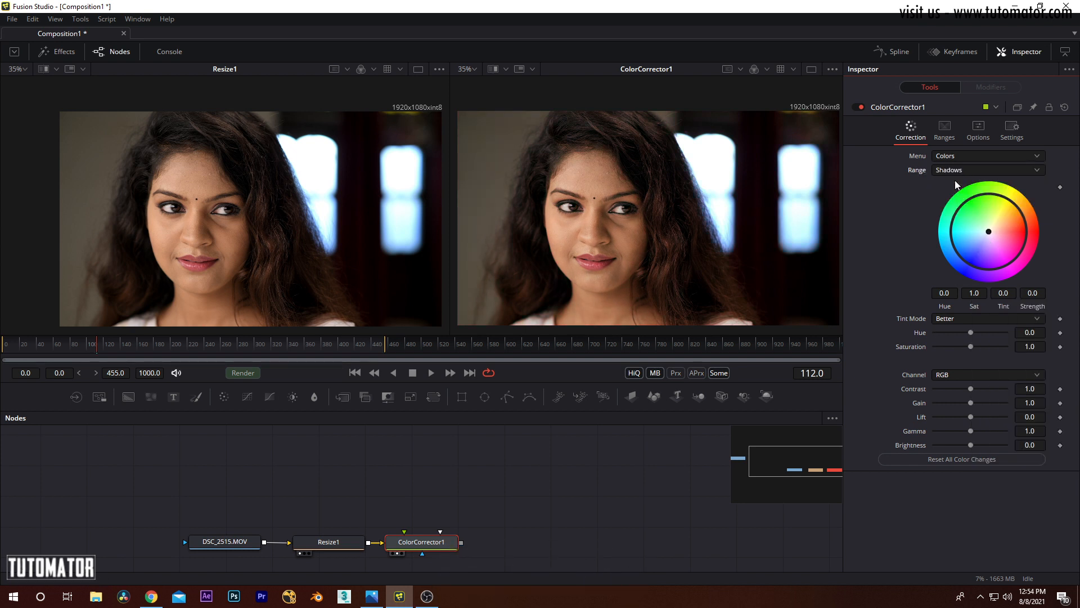
{"action": "left_click_drag", "start_coordinate": [729, 185], "coordinate": [666, 163]}
{"action": "scroll", "coordinate": [646, 179], "scroll_direction": "up", "scroll_amount": 3}
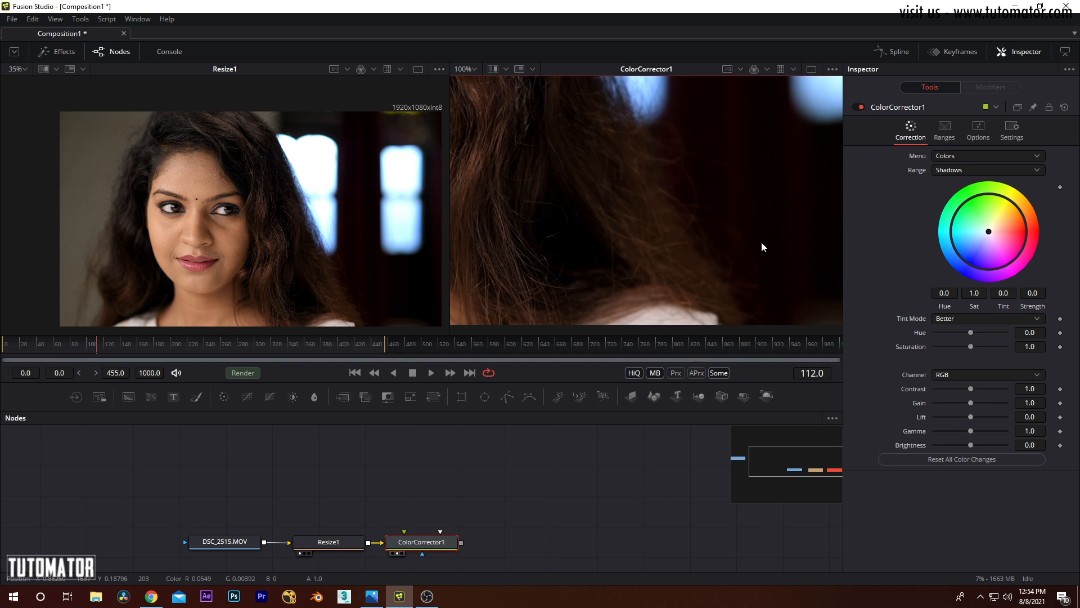
{"action": "left_click_drag", "start_coordinate": [699, 212], "coordinate": [703, 222]}
{"action": "left_click_drag", "start_coordinate": [988, 231], "coordinate": [1022, 216]}
{"action": "left_click_drag", "start_coordinate": [738, 230], "coordinate": [752, 243]}
{"action": "scroll", "coordinate": [680, 218], "scroll_direction": "down", "scroll_amount": 3}
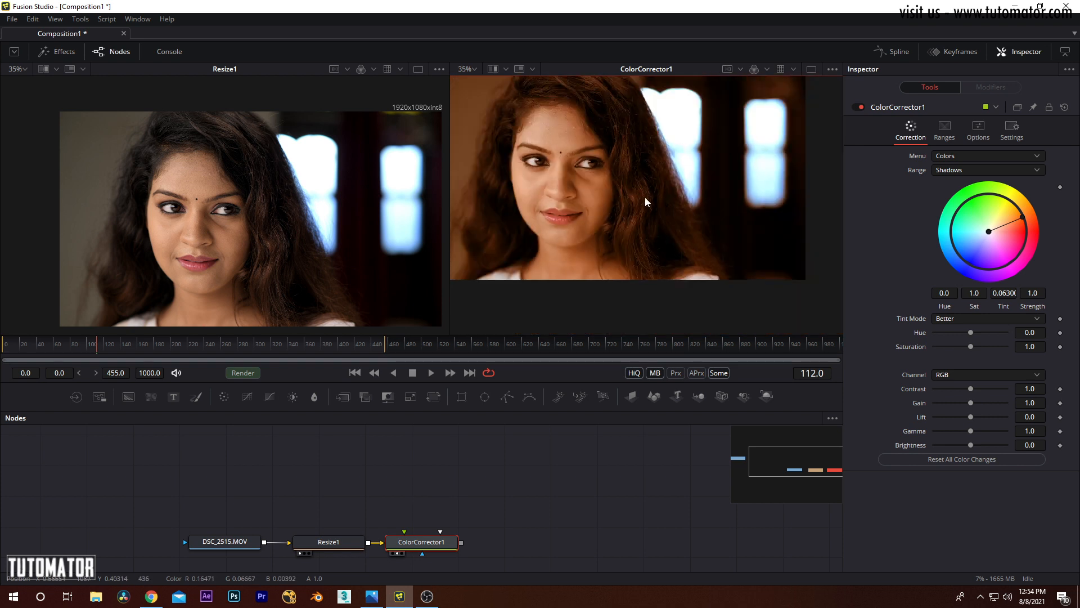
{"action": "left_click_drag", "start_coordinate": [644, 197], "coordinate": [670, 242]}
Step: Vary the Shadows tint from weak orange at about 0.15 strength to about 0.84, ending on a weak greenish cyan
{"action": "left_click_drag", "start_coordinate": [1023, 223], "coordinate": [1004, 232]}
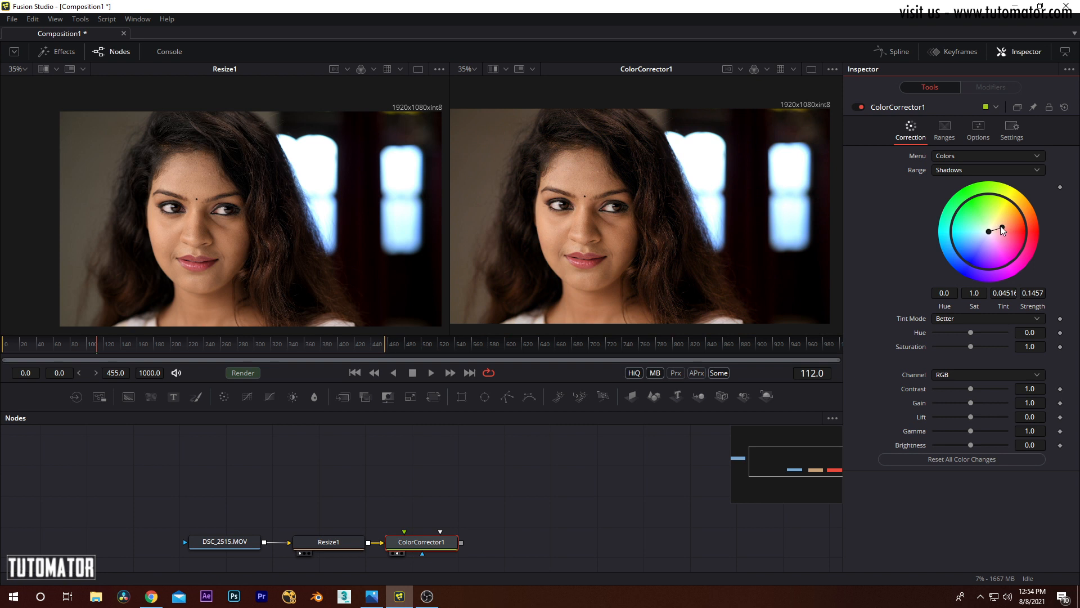
{"action": "mouse_move", "coordinate": [1003, 227]}
{"action": "left_mouse_down"}
{"action": "mouse_move", "coordinate": [971, 211]}
{"action": "mouse_move", "coordinate": [998, 204]}
{"action": "mouse_move", "coordinate": [1016, 214]}
{"action": "left_mouse_up"}
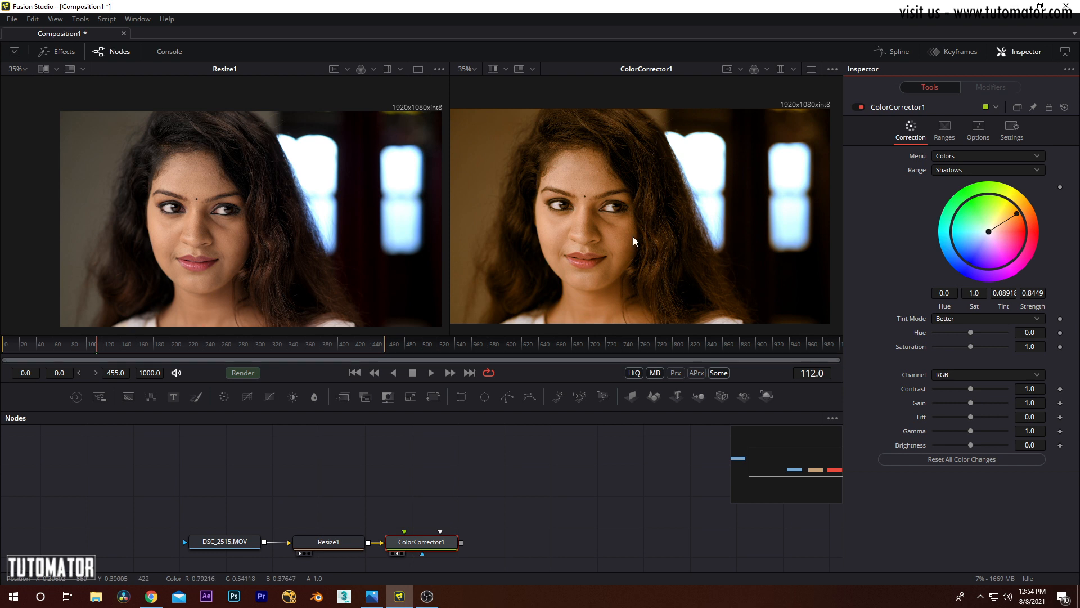
{"action": "left_click_drag", "start_coordinate": [1016, 214], "coordinate": [973, 230]}
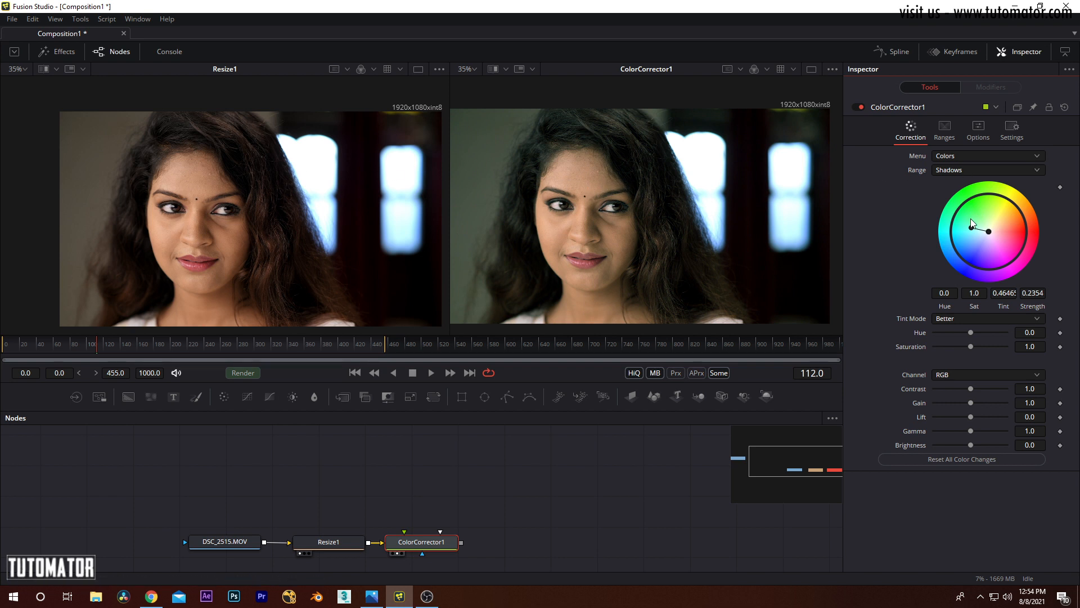
{"action": "mouse_move", "coordinate": [972, 228]}
{"action": "left_mouse_down"}
{"action": "mouse_move", "coordinate": [977, 241]}
{"action": "mouse_move", "coordinate": [973, 221]}
{"action": "left_mouse_up"}
Step: Reset the Shadows range's Tint and Strength to their defaults
{"action": "right_click", "coordinate": [1005, 306]}
{"action": "left_click", "coordinate": [1012, 445]}
{"action": "right_click", "coordinate": [1035, 304]}
{"action": "left_click", "coordinate": [1021, 446]}
Step: Select the Midtones range and tint it cyan at about 0.20 strength
{"action": "left_click", "coordinate": [957, 166]}
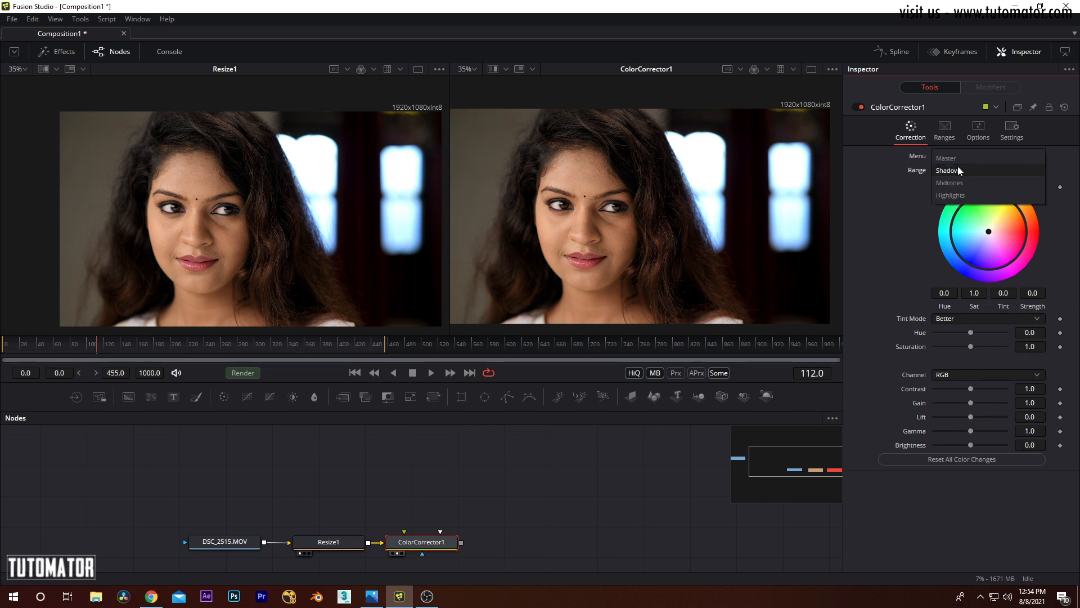
{"action": "left_click", "coordinate": [947, 183]}
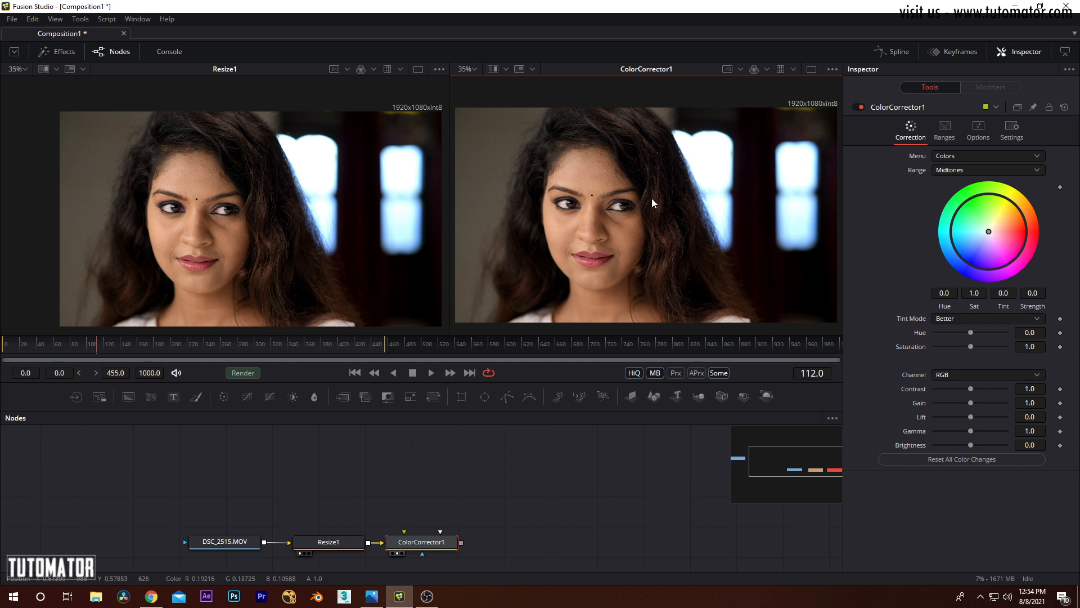
{"action": "mouse_move", "coordinate": [990, 234]}
{"action": "left_mouse_down"}
{"action": "mouse_move", "coordinate": [983, 211]}
{"action": "mouse_move", "coordinate": [957, 235]}
{"action": "mouse_move", "coordinate": [960, 215]}
{"action": "mouse_move", "coordinate": [970, 213]}
{"action": "mouse_move", "coordinate": [963, 237]}
{"action": "mouse_move", "coordinate": [953, 238]}
{"action": "mouse_move", "coordinate": [975, 228]}
{"action": "left_mouse_up"}
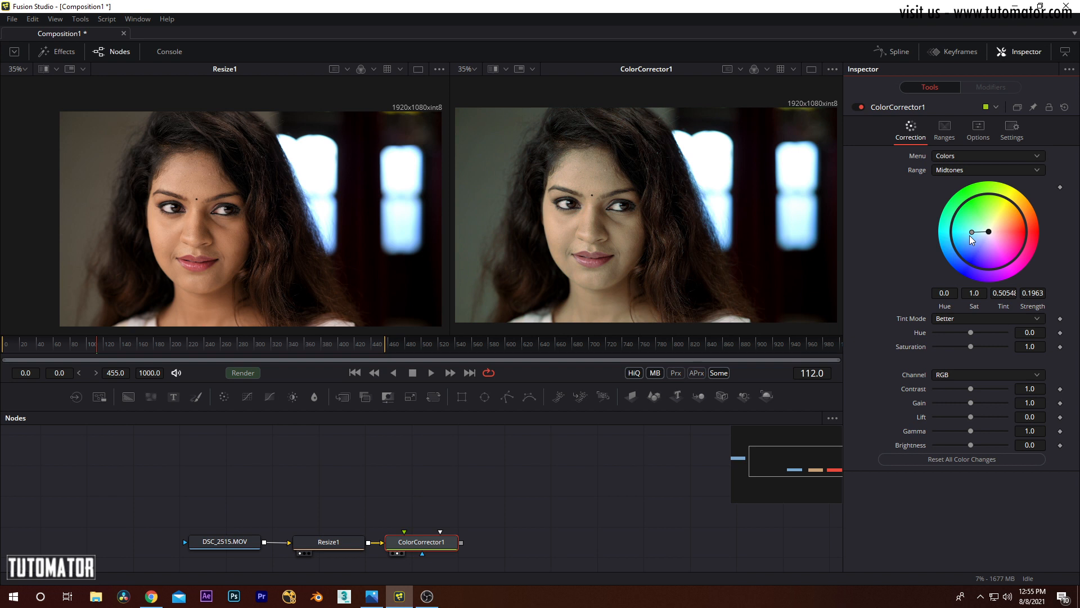
Step: Reset the Midtones range's Tint and Strength to their defaults
{"action": "right_click", "coordinate": [1004, 307]}
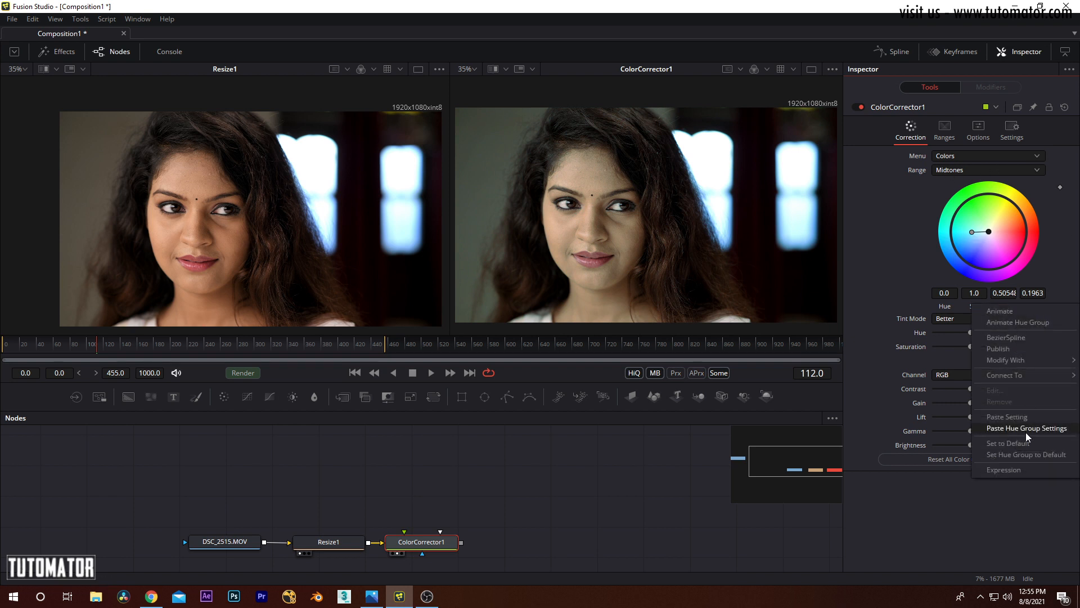
{"action": "left_click", "coordinate": [1015, 444]}
{"action": "right_click", "coordinate": [1024, 309]}
{"action": "left_click", "coordinate": [1024, 455]}
Step: Select the Highlights range and try a magenta tint at about 0.16 strength, followed by blue at about 0.32
{"action": "left_click", "coordinate": [950, 168]}
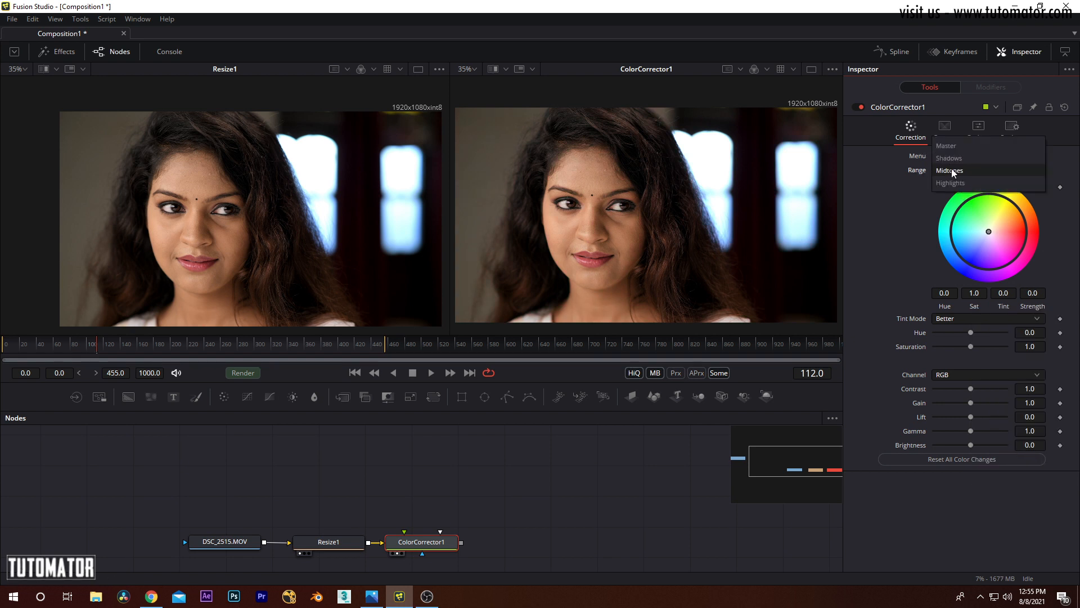
{"action": "left_click", "coordinate": [953, 184]}
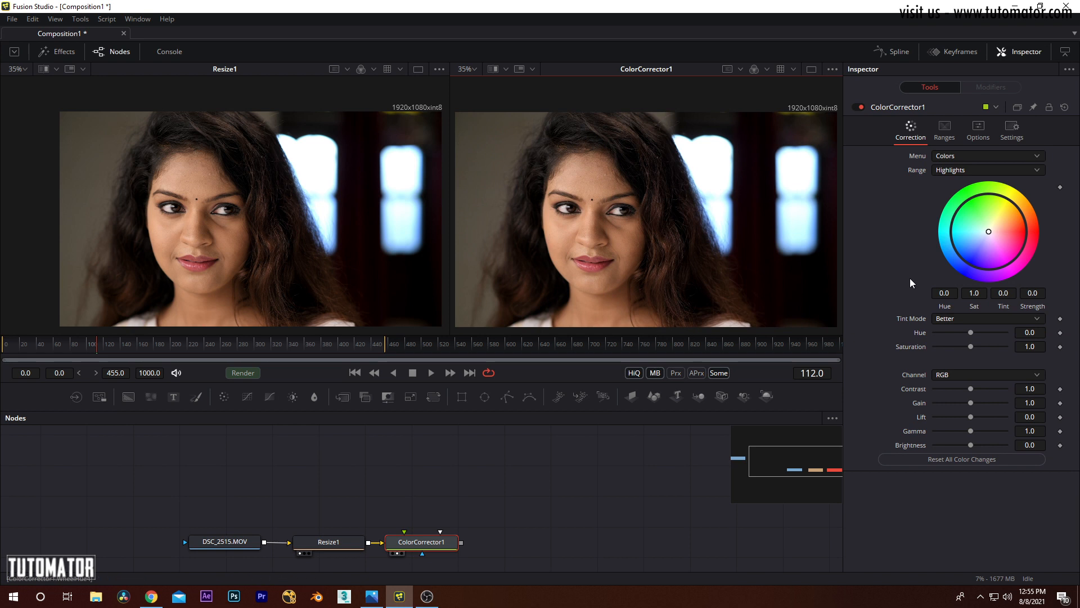
{"action": "left_click_drag", "start_coordinate": [988, 231], "coordinate": [991, 214]}
{"action": "left_click_drag", "start_coordinate": [1021, 214], "coordinate": [999, 241]}
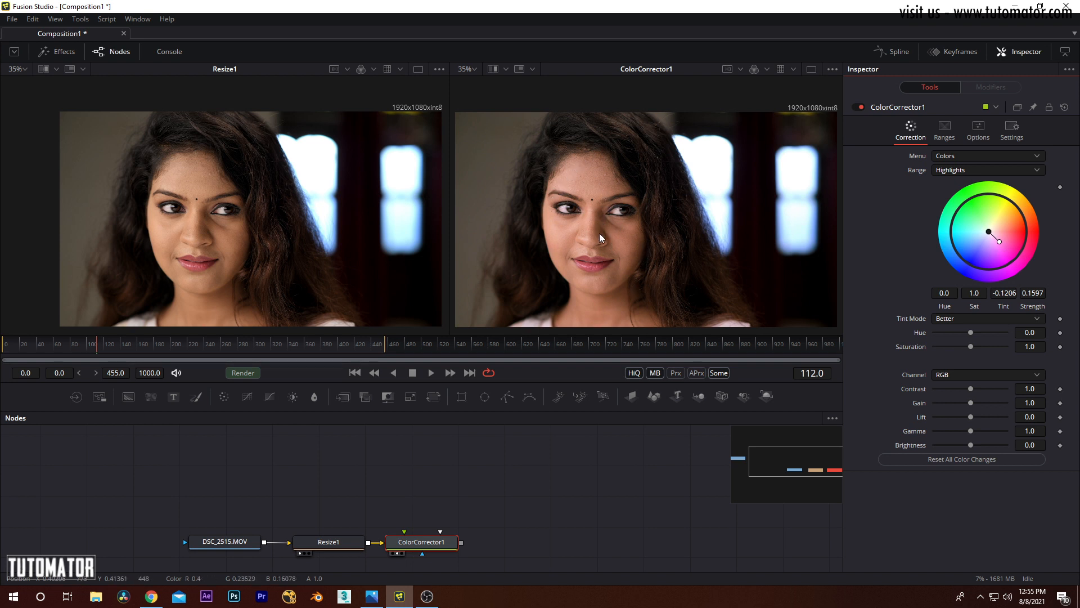
{"action": "left_click_drag", "start_coordinate": [999, 242], "coordinate": [971, 240]}
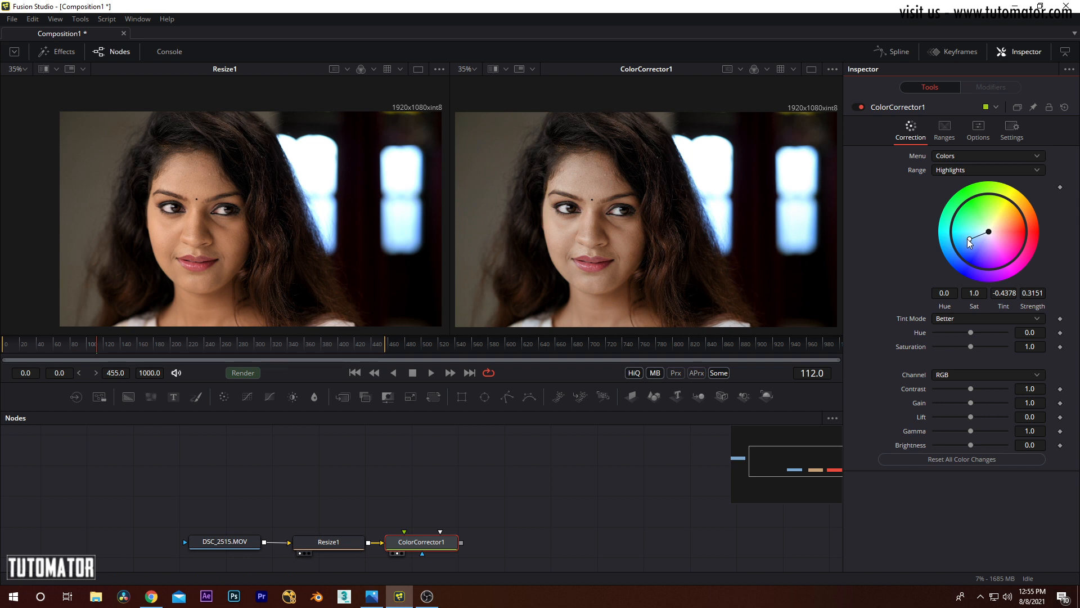
Step: Reset the Highlights range's Tint and Strength to their defaults
{"action": "right_click", "coordinate": [1001, 303]}
{"action": "left_click", "coordinate": [1008, 443]}
{"action": "right_click", "coordinate": [1028, 303]}
{"action": "left_click", "coordinate": [1016, 443]}
Step: Try Highlights hue shifts of 0.636 and -1.151, and reset Hue to its default
{"action": "left_click_drag", "start_coordinate": [607, 211], "coordinate": [600, 206]}
{"action": "left_click_drag", "start_coordinate": [946, 292], "coordinate": [1079, 292]}
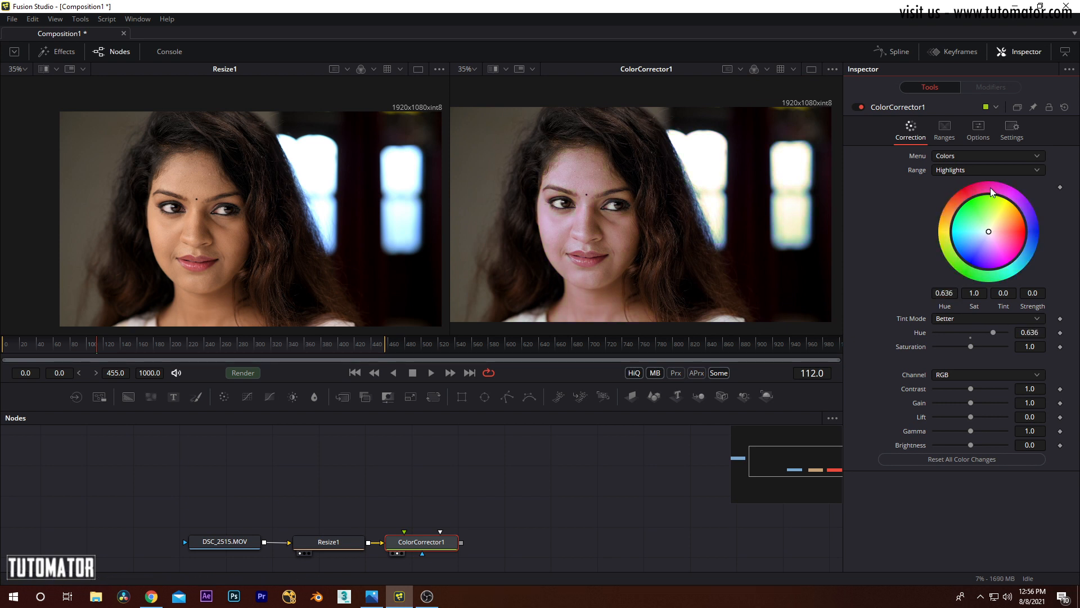
{"action": "left_click_drag", "start_coordinate": [944, 292], "coordinate": [532, 293]}
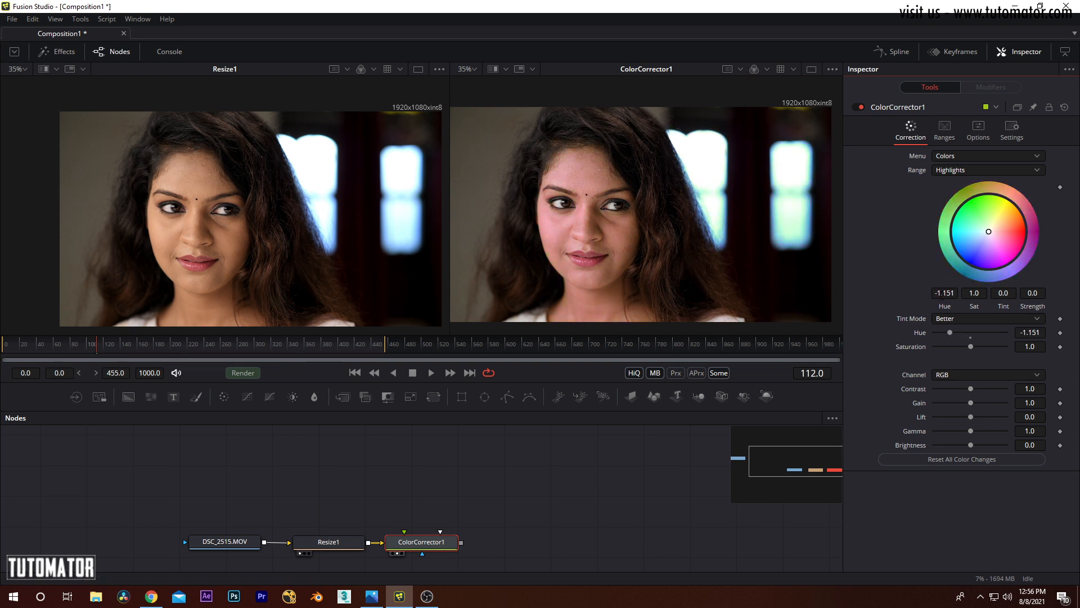
{"action": "right_click", "coordinate": [944, 304]}
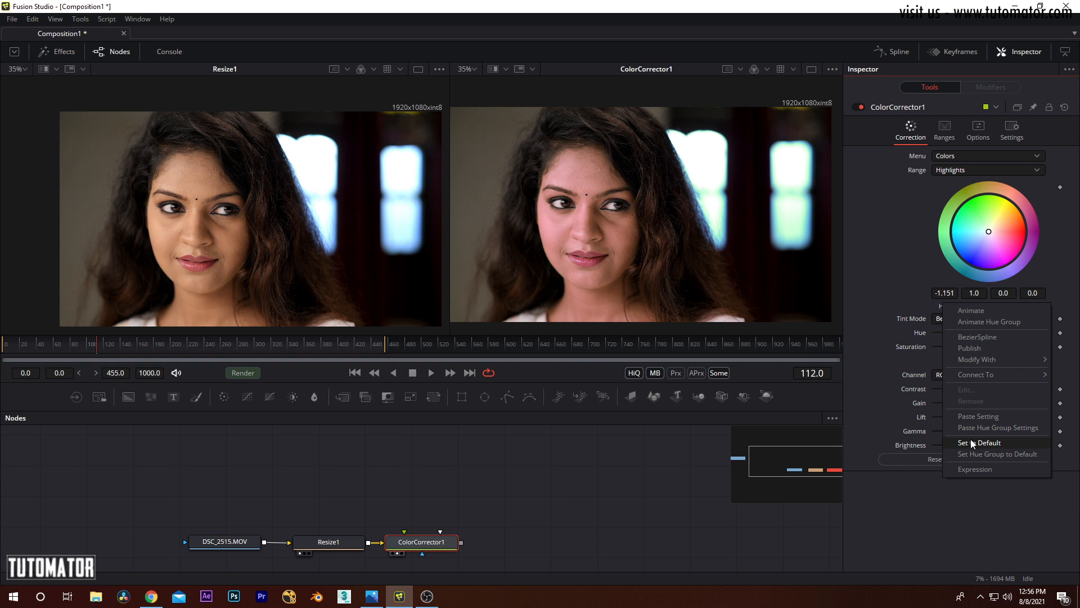
{"action": "left_click", "coordinate": [972, 442]}
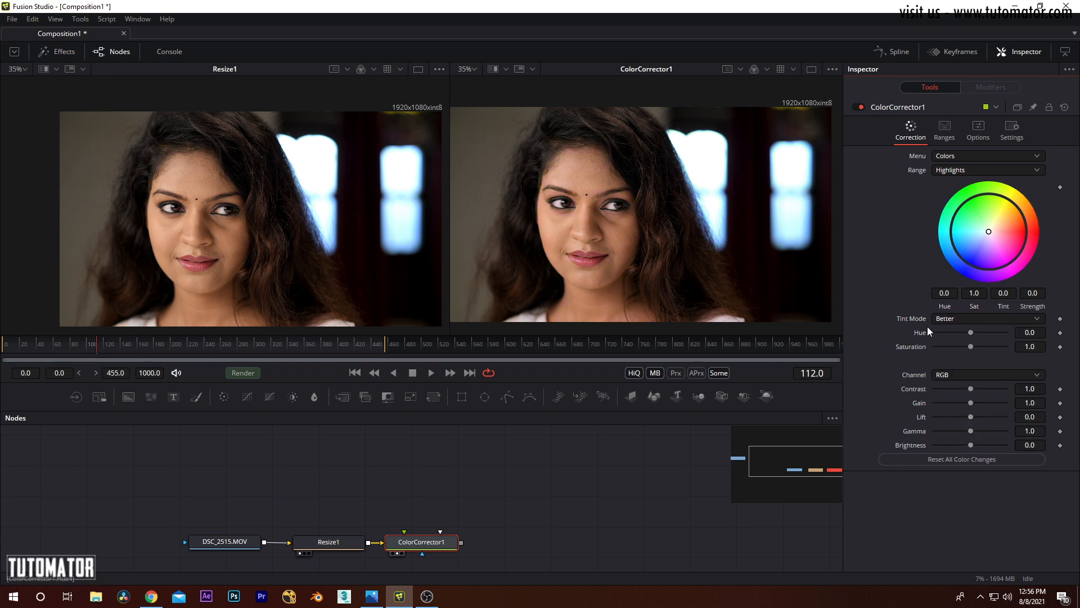
Step: Try a Highlights saturation of 3.237 and return Saturation to 1
{"action": "left_click_drag", "start_coordinate": [973, 293], "coordinate": [1077, 293]}
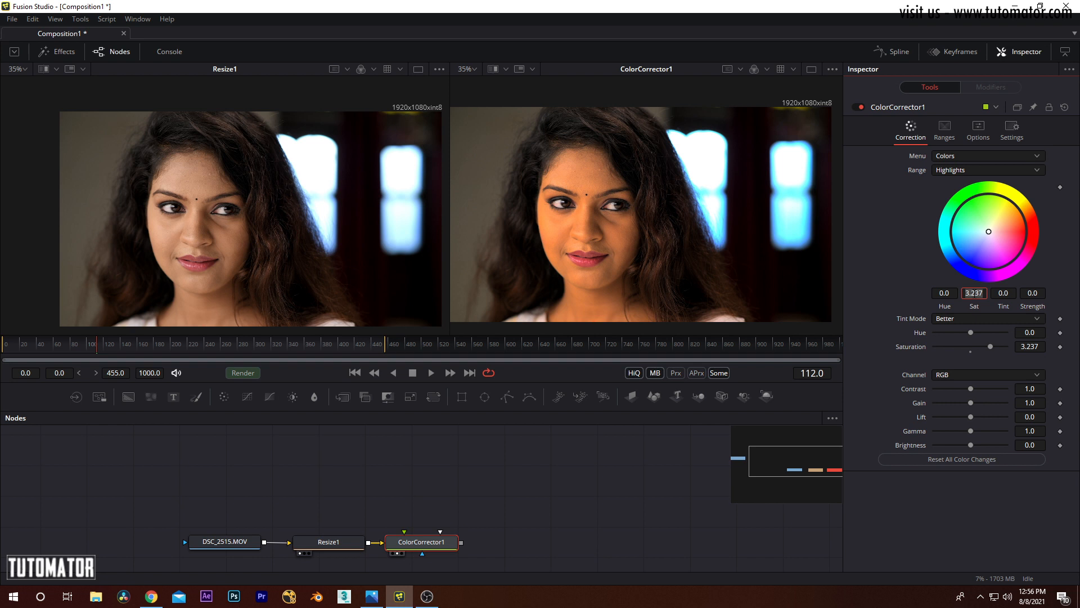
{"action": "type", "text": "0"}
{"action": "key", "text": "Tab"}
{"action": "double_click", "coordinate": [978, 293]}
{"action": "type", "text": "1"}
{"action": "key", "text": "Tab"}
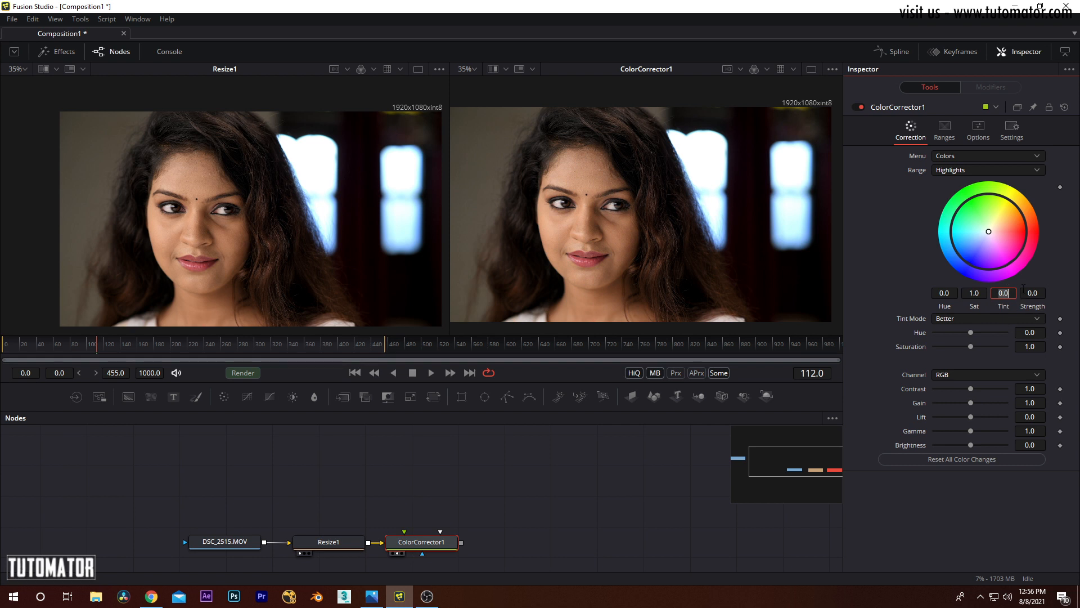
Step: Tint the Highlights yellow-green at about 0.497 strength with saturation about 0.907, keeping Tint Mode at Better
{"action": "type", "text": "56"}
{"action": "left_click_drag", "start_coordinate": [1003, 293], "coordinate": [955, 280]}
{"action": "mouse_move", "coordinate": [988, 233]}
{"action": "left_mouse_down"}
{"action": "mouse_move", "coordinate": [978, 212]}
{"action": "mouse_move", "coordinate": [971, 245]}
{"action": "mouse_move", "coordinate": [1007, 255]}
{"action": "mouse_move", "coordinate": [1016, 239]}
{"action": "mouse_move", "coordinate": [963, 249]}
{"action": "mouse_move", "coordinate": [1011, 227]}
{"action": "mouse_move", "coordinate": [992, 239]}
{"action": "mouse_move", "coordinate": [994, 253]}
{"action": "mouse_move", "coordinate": [973, 251]}
{"action": "mouse_move", "coordinate": [973, 236]}
{"action": "left_mouse_up"}
{"action": "left_click_drag", "start_coordinate": [970, 238], "coordinate": [963, 215]}
{"action": "left_click_drag", "start_coordinate": [974, 293], "coordinate": [922, 296]}
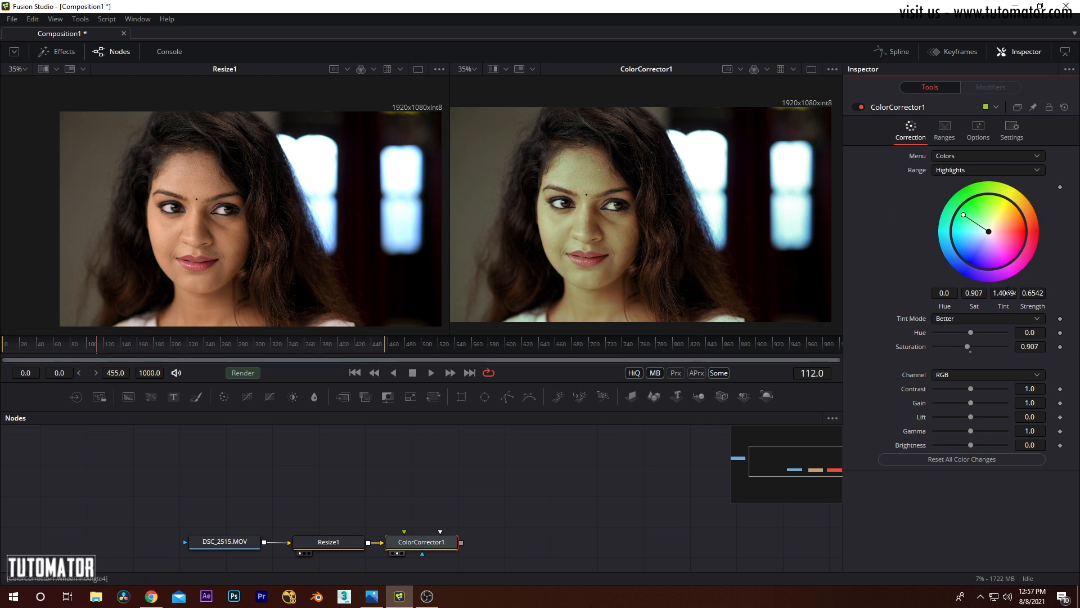
{"action": "mouse_move", "coordinate": [963, 215]}
{"action": "left_mouse_down"}
{"action": "mouse_move", "coordinate": [964, 239]}
{"action": "mouse_move", "coordinate": [981, 207]}
{"action": "left_mouse_up"}
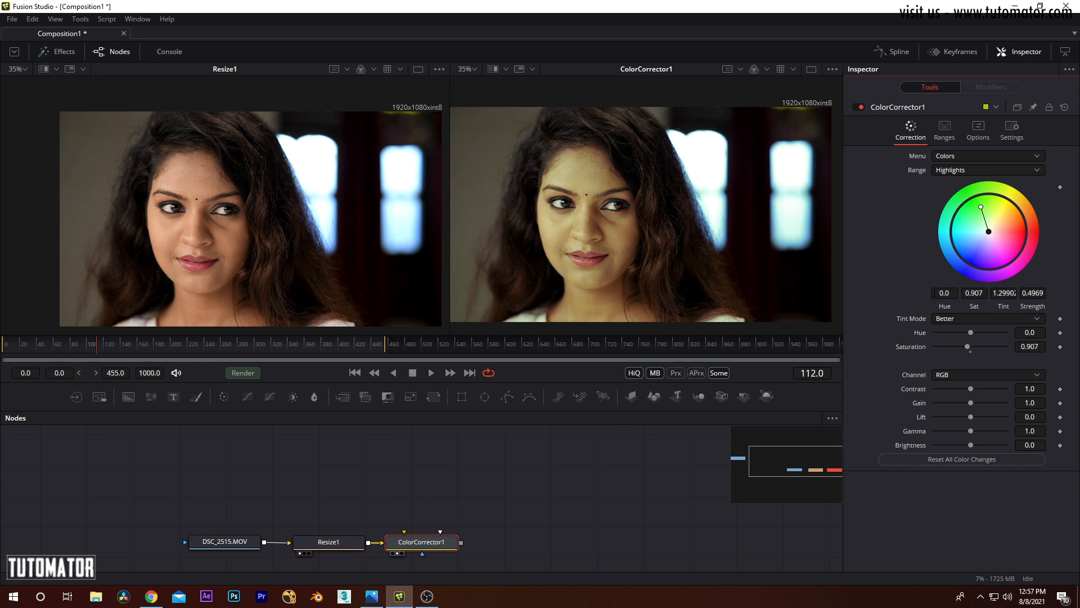
{"action": "left_click", "coordinate": [971, 319]}
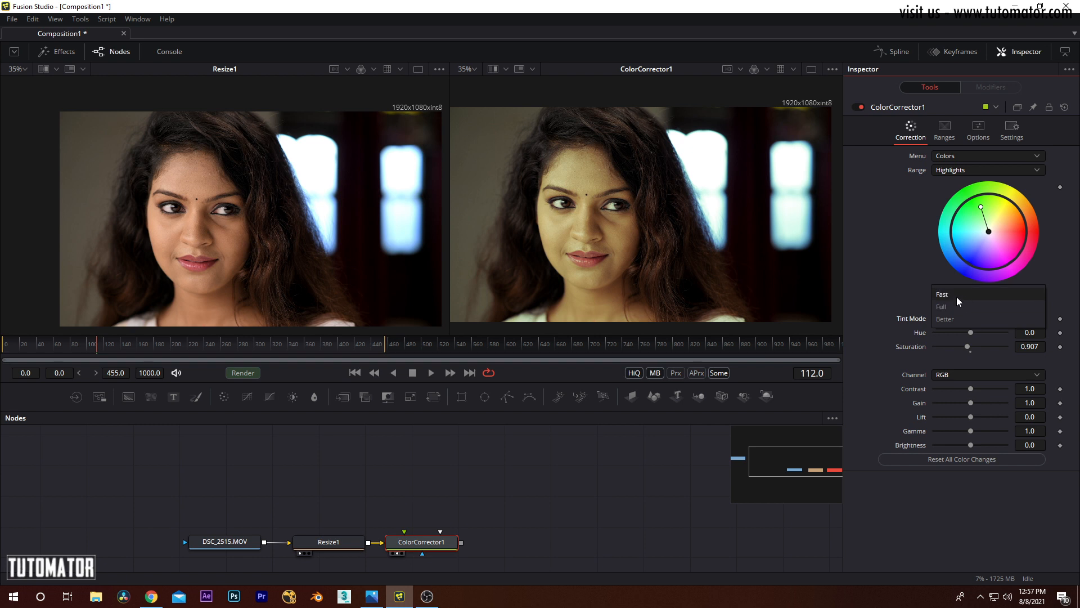
{"action": "left_click", "coordinate": [953, 318]}
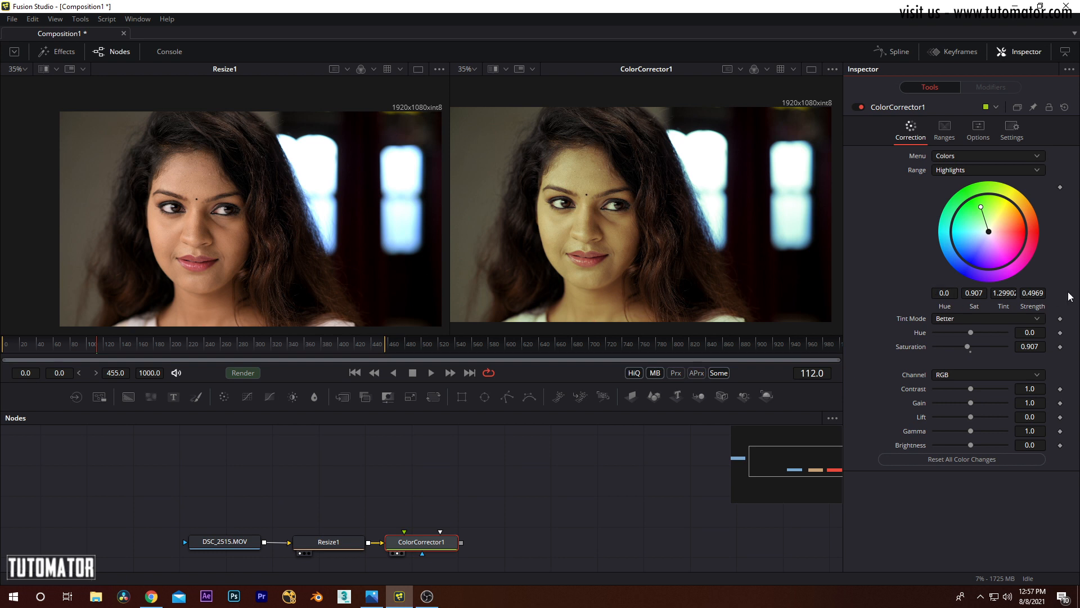
Step: Reset all ColorCorrector1 settings to their defaults, and briefly lock and unlock the node
{"action": "left_click_drag", "start_coordinate": [968, 332], "coordinate": [997, 346]}
{"action": "left_click", "coordinate": [1065, 108]}
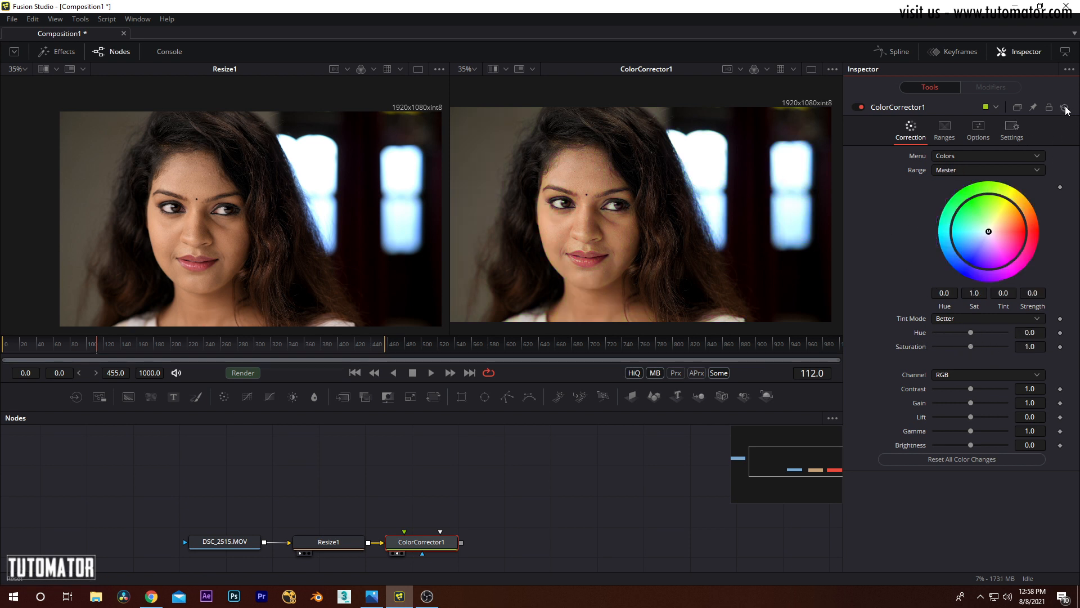
{"action": "left_click", "coordinate": [1049, 107]}
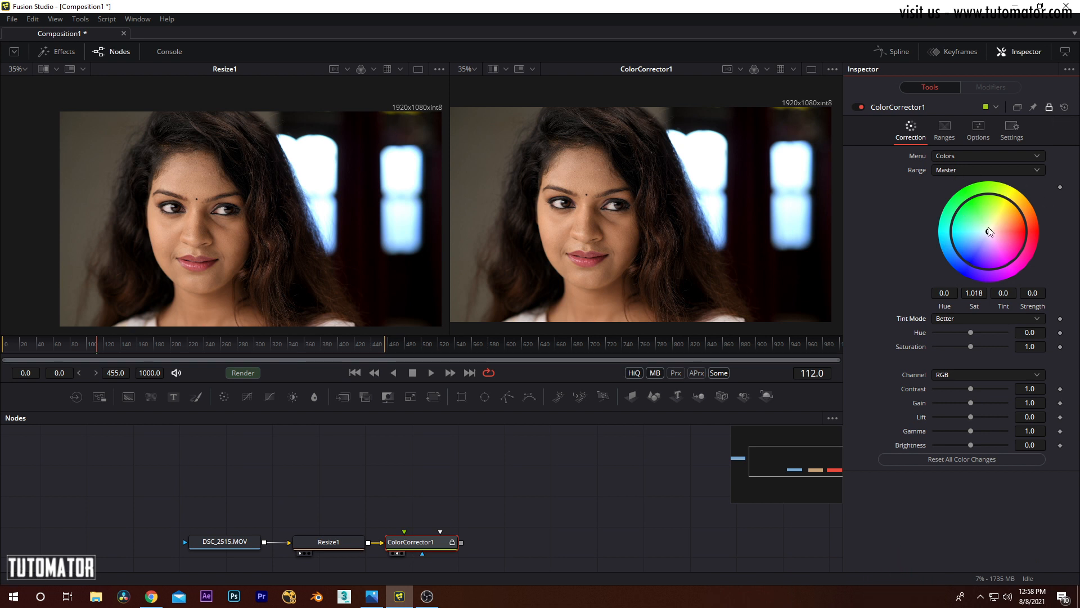
{"action": "left_click", "coordinate": [1048, 109]}
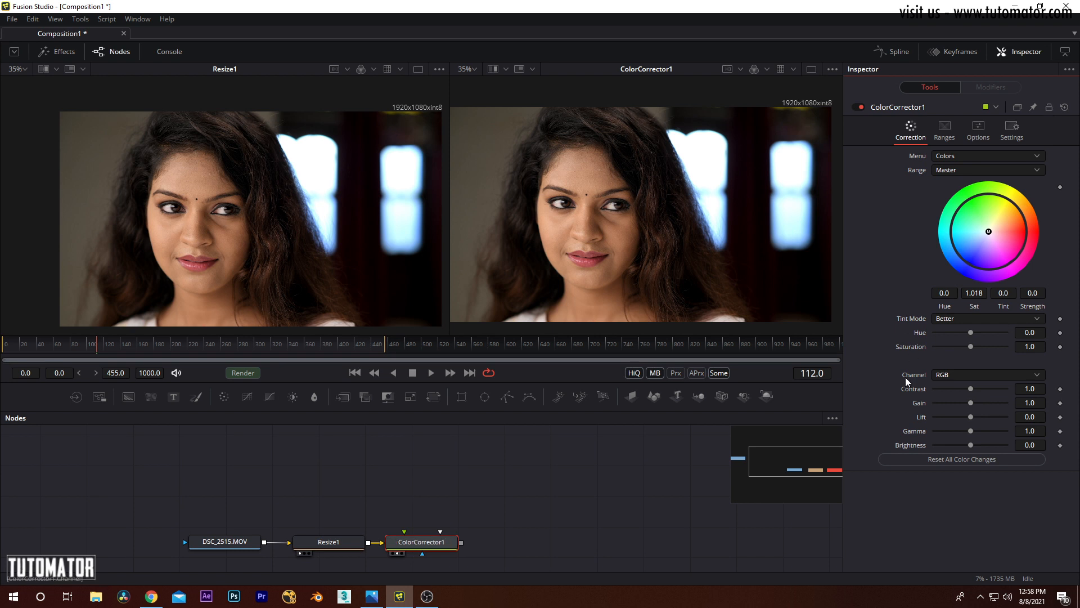
Step: Choose the Red channel for the Master range and raise its Contrast to 1.13
{"action": "left_click", "coordinate": [960, 375]}
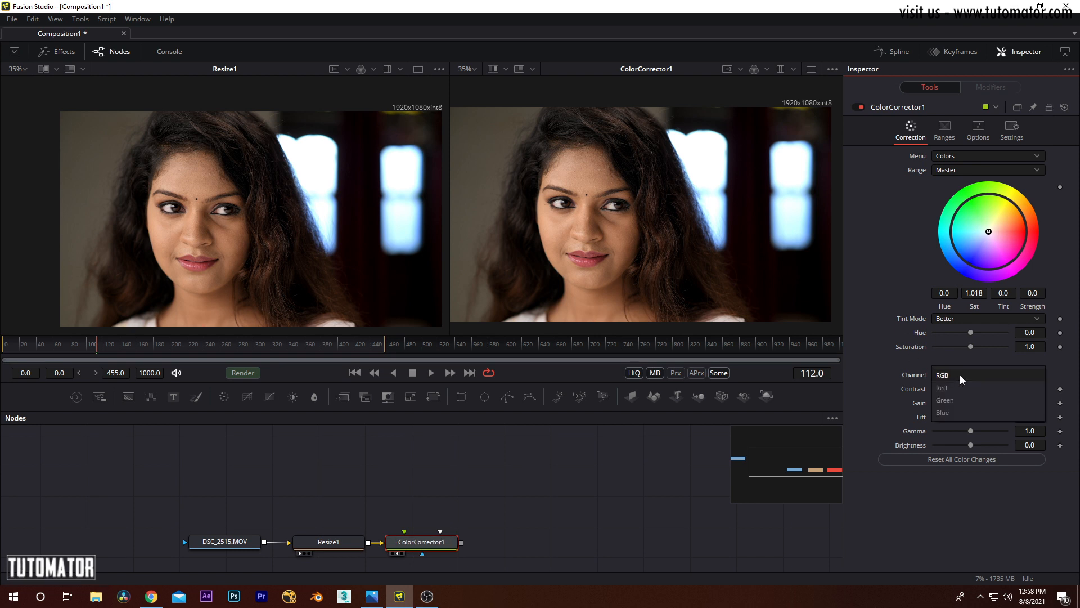
{"action": "left_click", "coordinate": [957, 388]}
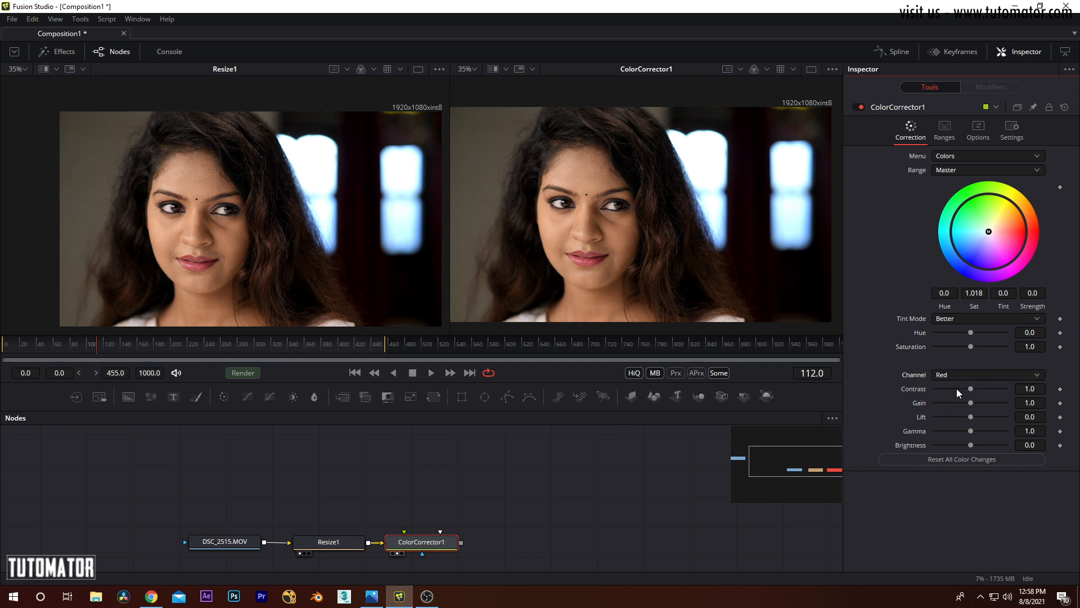
{"action": "mouse_move", "coordinate": [970, 387]}
{"action": "left_mouse_down"}
{"action": "mouse_move", "coordinate": [990, 384]}
{"action": "mouse_move", "coordinate": [965, 385]}
{"action": "mouse_move", "coordinate": [984, 389]}
{"action": "mouse_move", "coordinate": [973, 390]}
{"action": "left_mouse_up"}
Step: Add a Brightness/Contrast node after ColorCorrector1 and show it in the second viewer
{"action": "left_click", "coordinate": [80, 18]}
{"action": "mouse_move", "coordinate": [97, 62]}
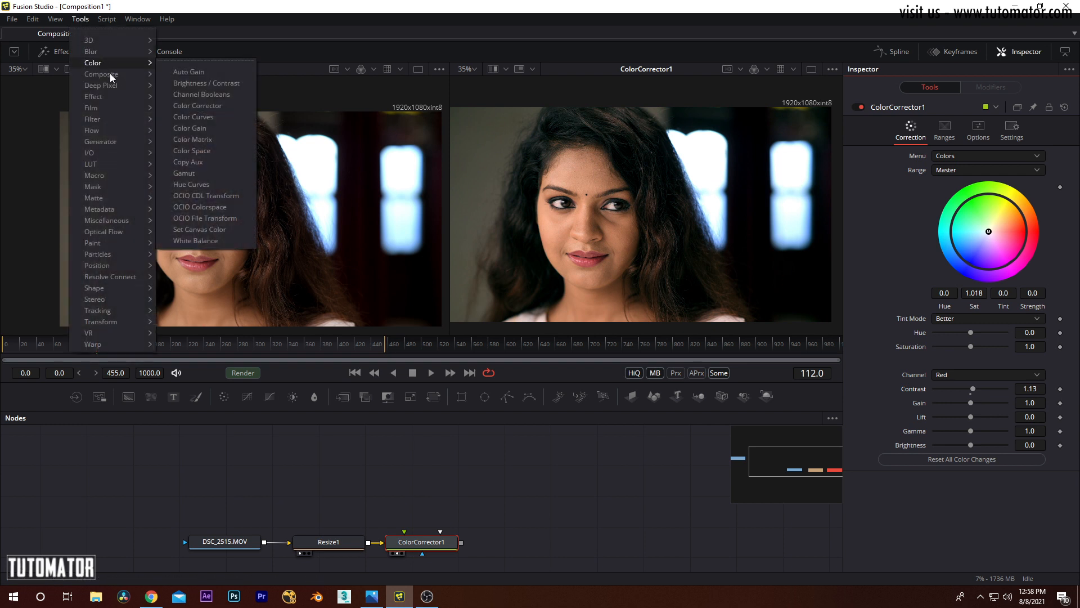
{"action": "left_click", "coordinate": [214, 82]}
{"action": "left_click_drag", "start_coordinate": [530, 542], "coordinate": [740, 240]}
Step: Limit BrightnessContrast1 to the red channel with Contrast 0.22, and disable the node
{"action": "left_click", "coordinate": [969, 157]}
{"action": "left_click", "coordinate": [937, 158]}
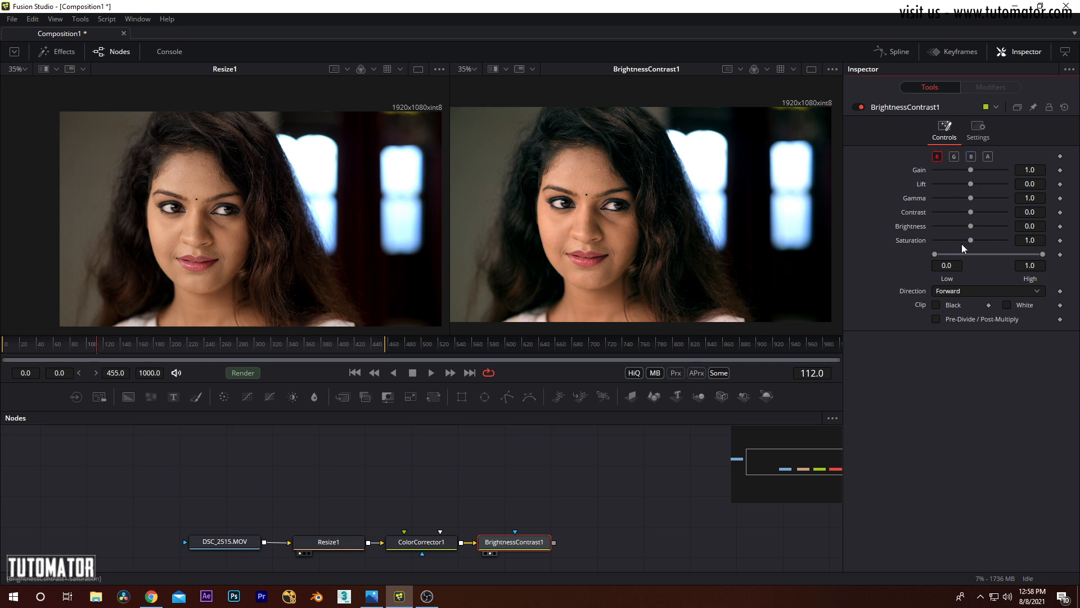
{"action": "left_click_drag", "start_coordinate": [965, 210], "coordinate": [1002, 212]}
{"action": "key", "text": "ctrl+p"}
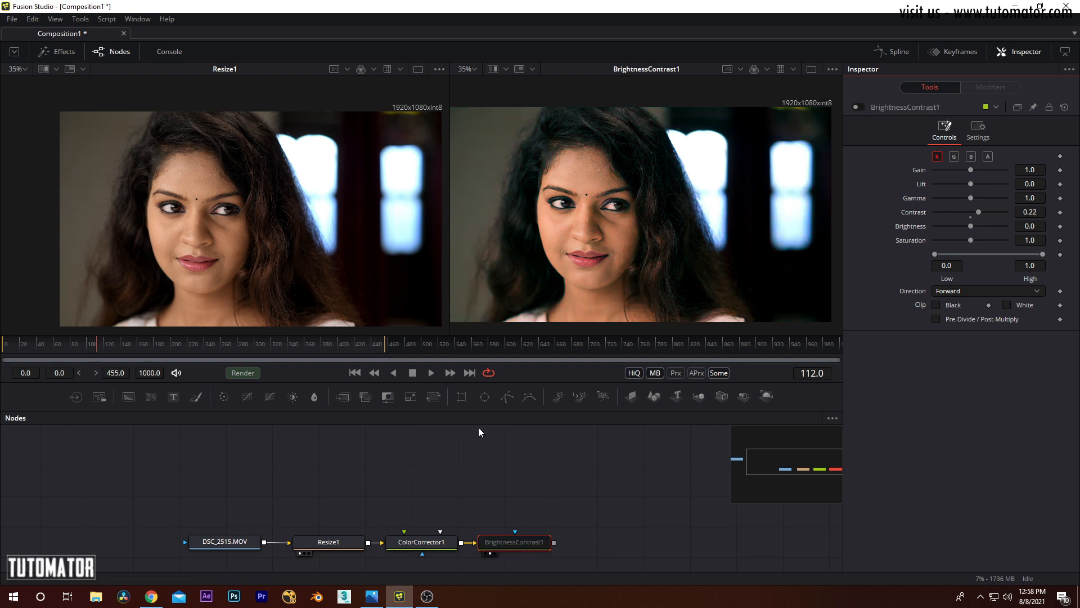
Step: Raise ColorCorrector1's red-channel Contrast to 1.6 and compare its controls with BrightnessContrast1's
{"action": "left_click", "coordinate": [435, 545]}
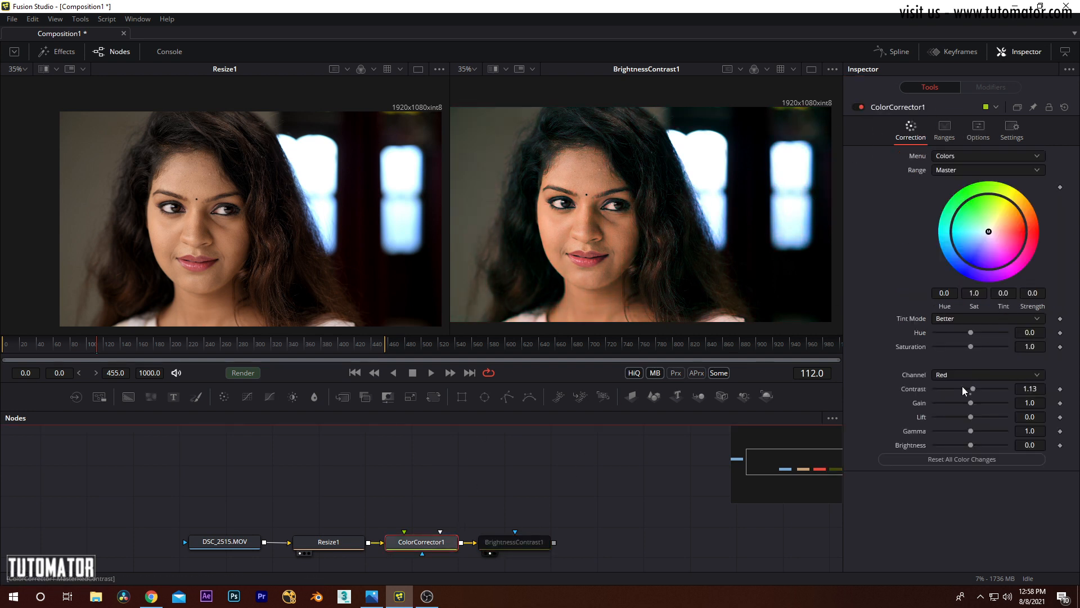
{"action": "mouse_move", "coordinate": [974, 389]}
{"action": "left_mouse_down"}
{"action": "mouse_move", "coordinate": [998, 390]}
{"action": "mouse_move", "coordinate": [981, 387]}
{"action": "left_mouse_up"}
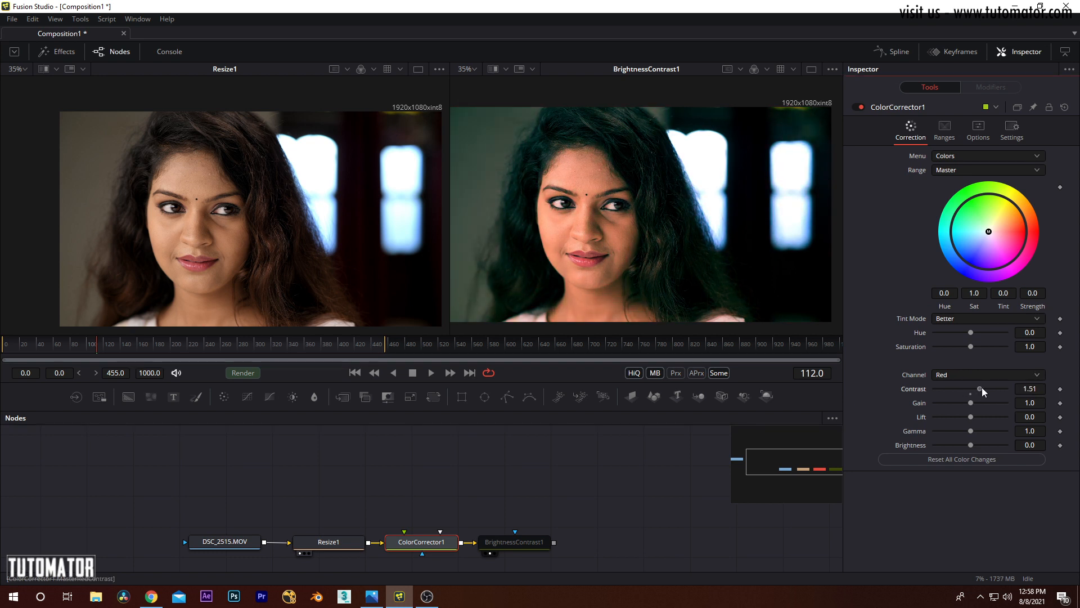
{"action": "left_click", "coordinate": [514, 546]}
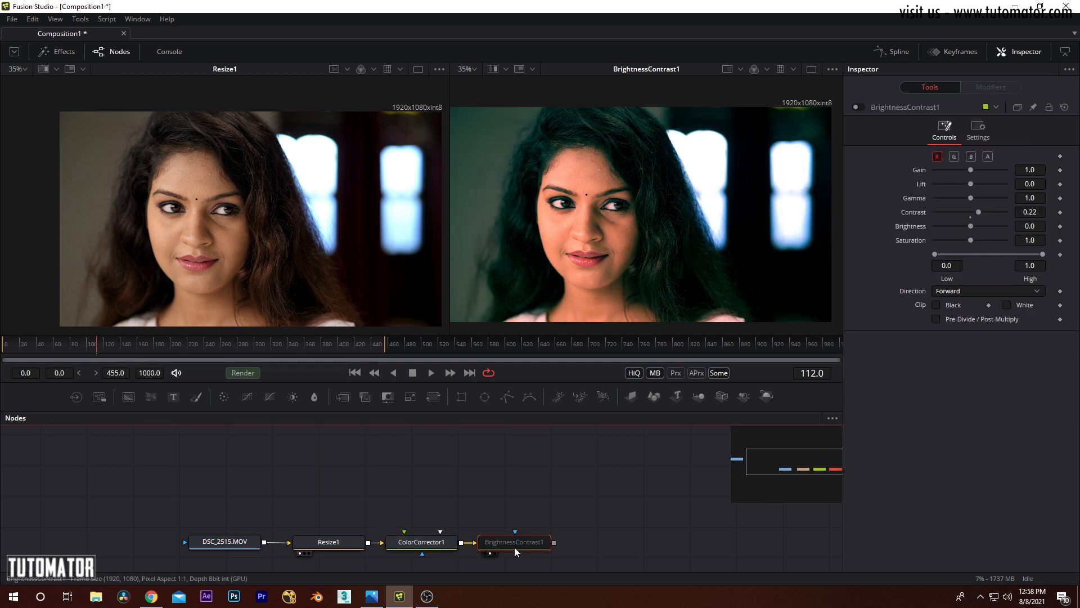
{"action": "left_click", "coordinate": [418, 547]}
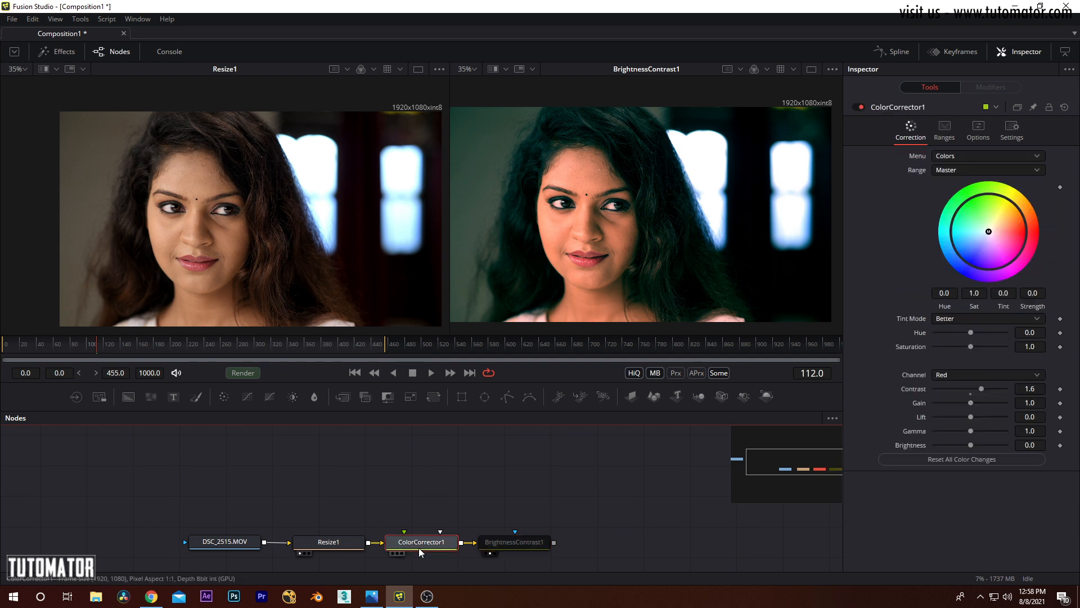
Step: Delete the BrightnessContrast1 node and show ColorCorrector1 in the second viewer, shifting that node slightly away from Resize1
{"action": "left_click", "coordinate": [515, 548]}
{"action": "left_click_drag", "start_coordinate": [601, 445], "coordinate": [520, 544]}
{"action": "left_click", "coordinate": [591, 455]}
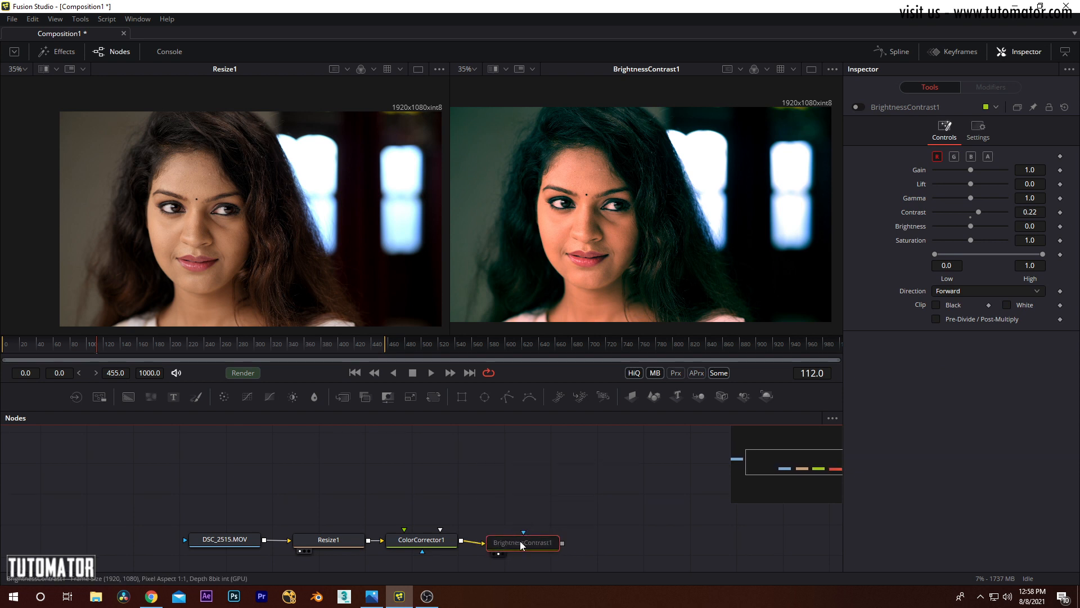
{"action": "key", "text": "Delete"}
{"action": "left_click_drag", "start_coordinate": [434, 541], "coordinate": [442, 544]}
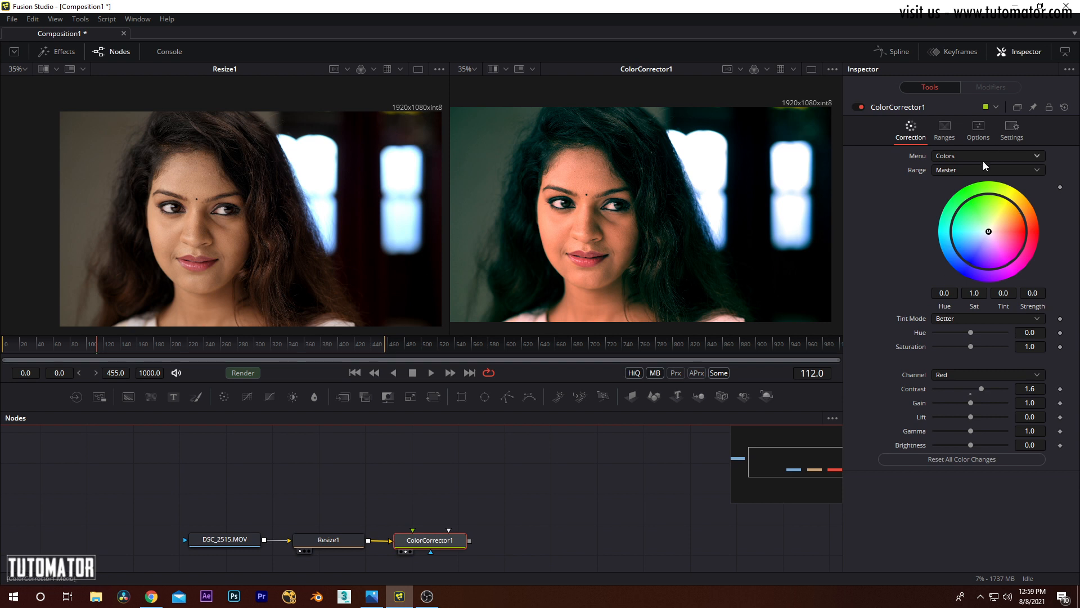
{"action": "mouse_move", "coordinate": [445, 542]}
{"action": "left_mouse_down"}
{"action": "mouse_move", "coordinate": [458, 540]}
{"action": "mouse_move", "coordinate": [446, 541]}
{"action": "left_mouse_up"}
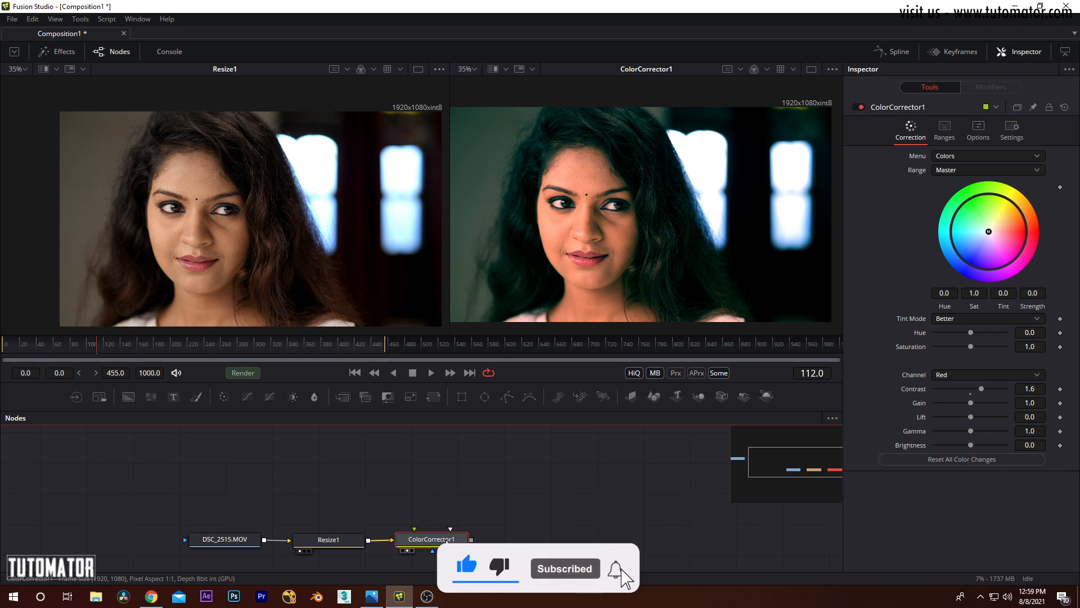
Step: Reset ColorCorrector1 to its defaults and review the available Channel and Range options
{"action": "left_click", "coordinate": [1064, 107]}
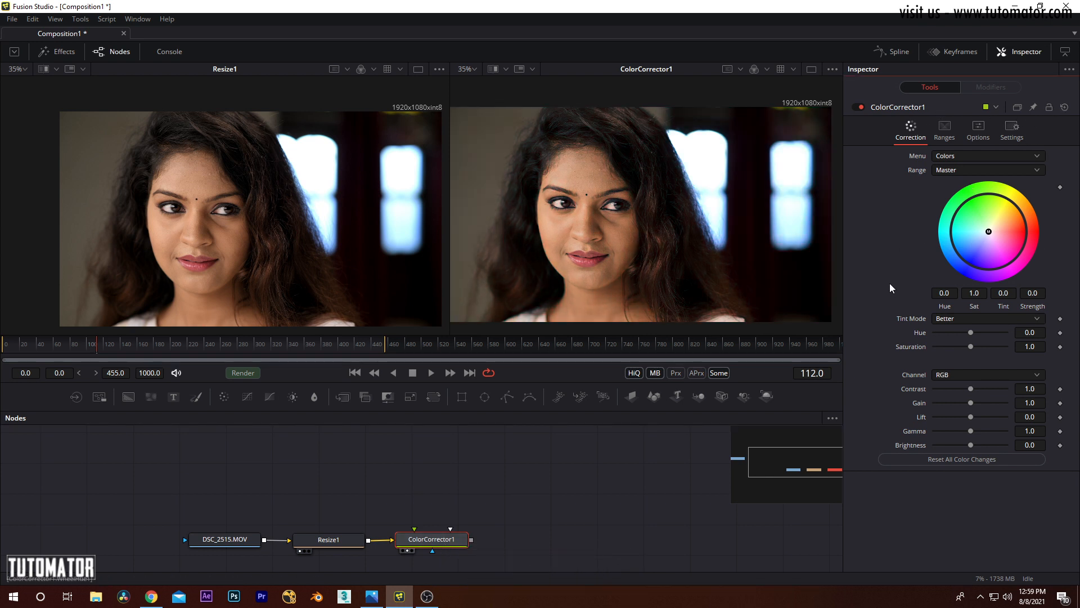
{"action": "left_click", "coordinate": [951, 375]}
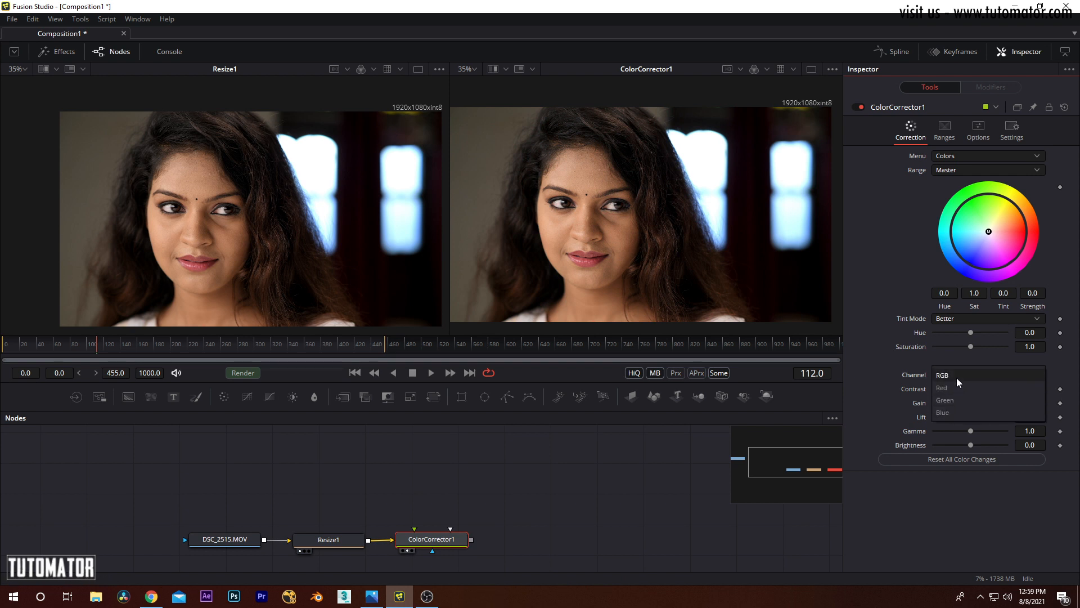
{"action": "left_click", "coordinate": [896, 401]}
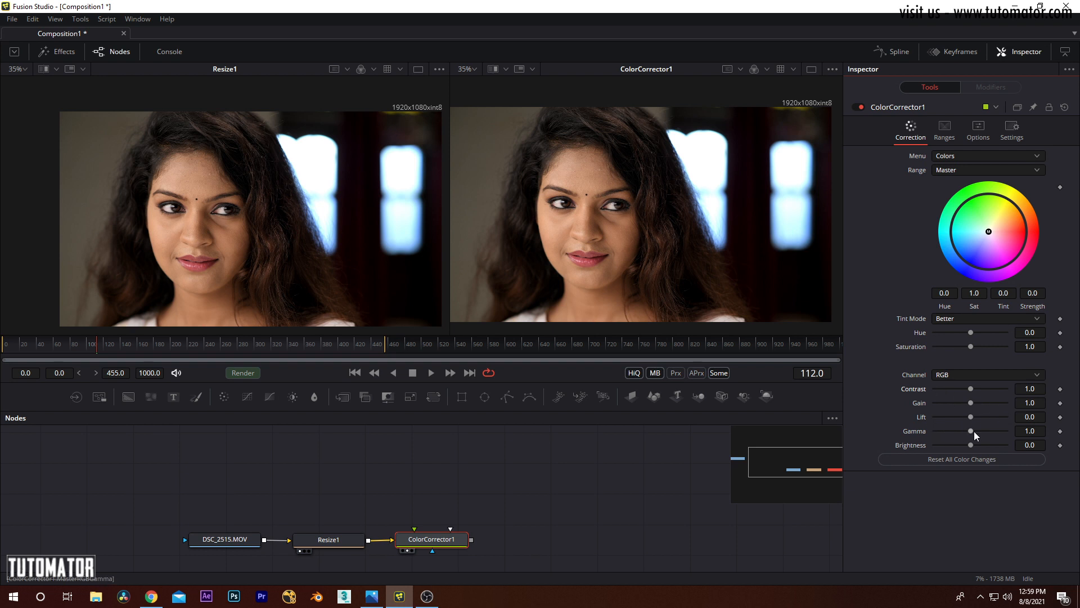
{"action": "left_click", "coordinate": [944, 168]}
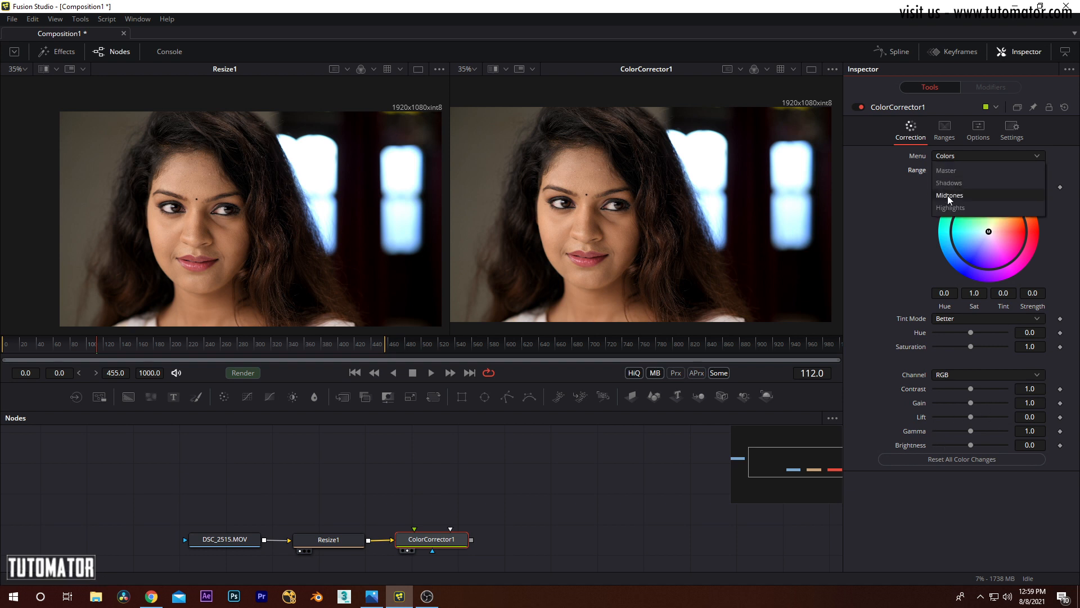
{"action": "left_click", "coordinate": [880, 244]}
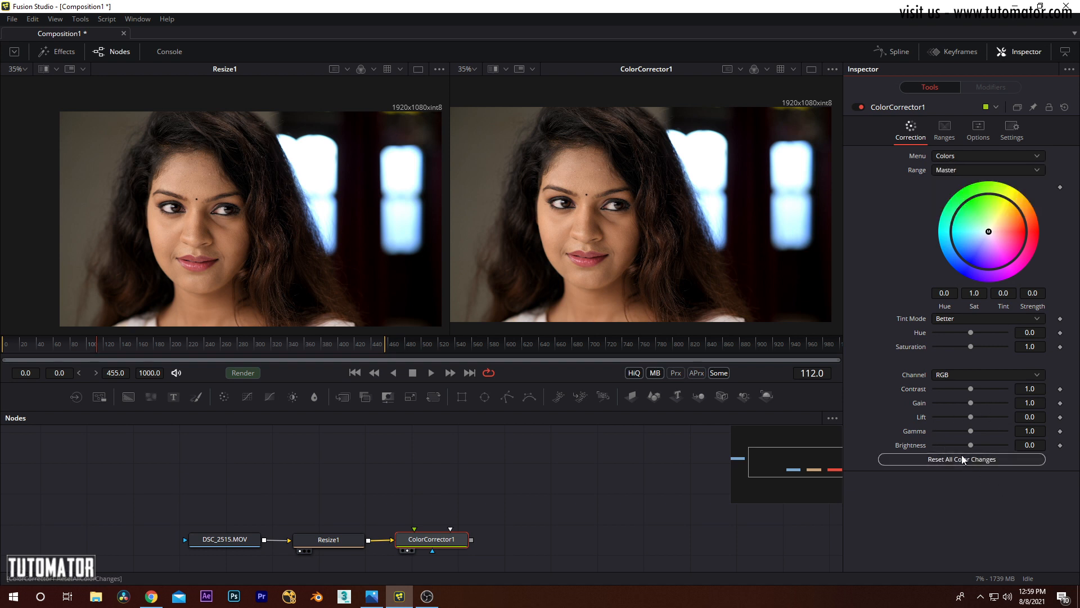
Step: Switch the Color Corrector to Levels and set the Master RGB gamma to about 0.979
{"action": "left_click", "coordinate": [962, 157]}
{"action": "left_click", "coordinate": [960, 169]}
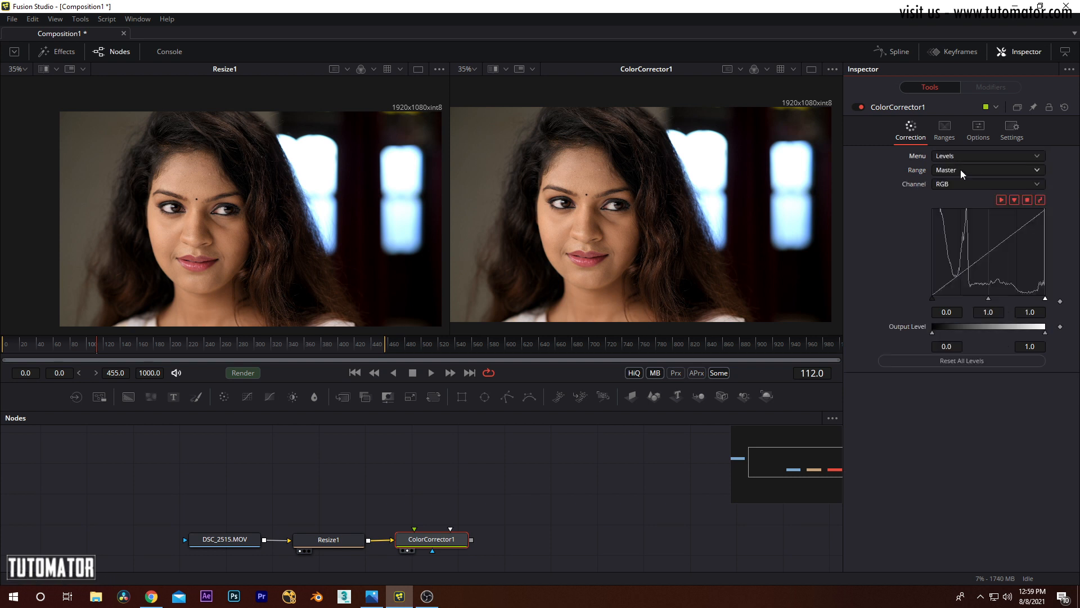
{"action": "mouse_move", "coordinate": [933, 298]}
{"action": "left_mouse_down"}
{"action": "mouse_move", "coordinate": [1019, 298]}
{"action": "mouse_move", "coordinate": [931, 298]}
{"action": "left_mouse_up"}
{"action": "left_click_drag", "start_coordinate": [1011, 299], "coordinate": [988, 295]}
{"action": "mouse_move", "coordinate": [349, 238]}
{"action": "left_mouse_down"}
{"action": "mouse_move", "coordinate": [297, 227]}
{"action": "mouse_move", "coordinate": [328, 239]}
{"action": "left_mouse_up"}
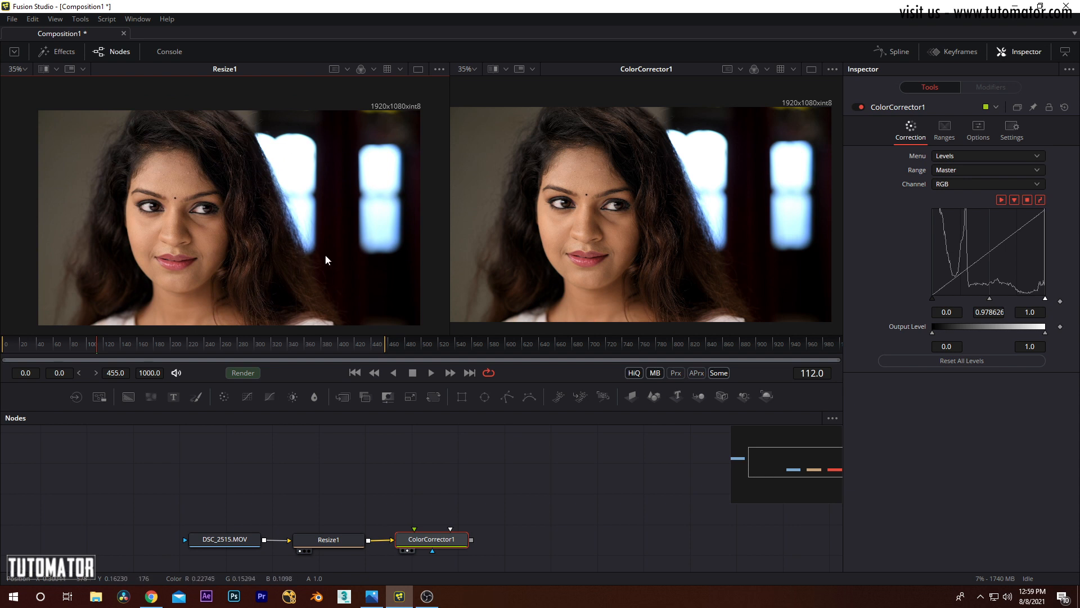
Step: Try Master RGB gamma values of about 1.29 and 1.33, and bring it back to about 1.007
{"action": "mouse_move", "coordinate": [989, 298]}
{"action": "left_mouse_down"}
{"action": "mouse_move", "coordinate": [961, 297]}
{"action": "mouse_move", "coordinate": [979, 296]}
{"action": "left_mouse_up"}
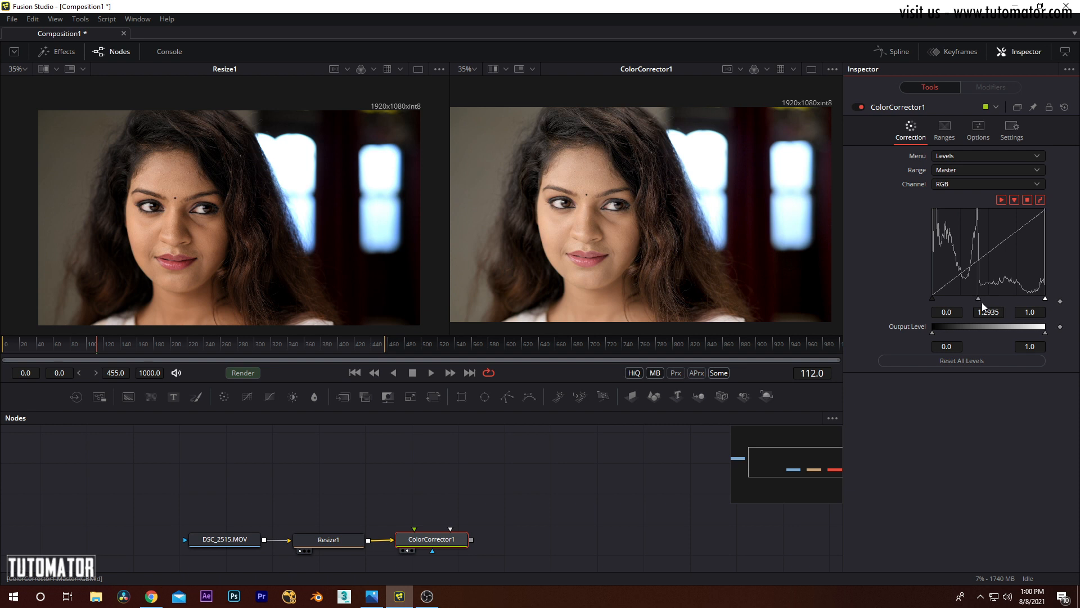
{"action": "mouse_move", "coordinate": [976, 298]}
{"action": "left_mouse_down"}
{"action": "mouse_move", "coordinate": [1006, 299]}
{"action": "mouse_move", "coordinate": [931, 299]}
{"action": "mouse_move", "coordinate": [987, 298]}
{"action": "mouse_move", "coordinate": [952, 297]}
{"action": "mouse_move", "coordinate": [977, 298]}
{"action": "left_mouse_up"}
{"action": "left_click", "coordinate": [1061, 482]}
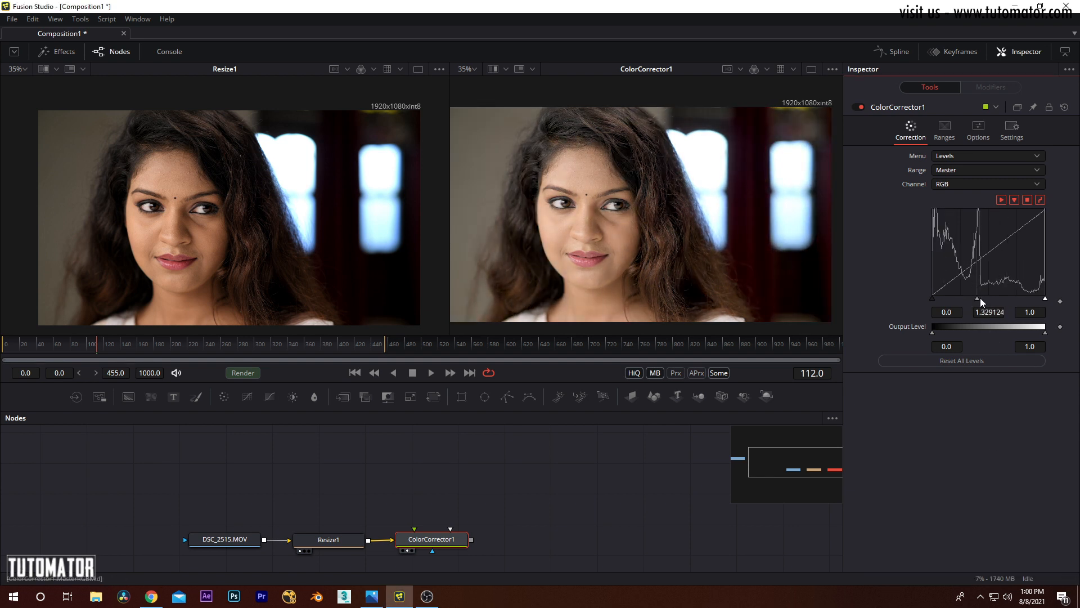
{"action": "mouse_move", "coordinate": [978, 298]}
{"action": "left_mouse_down"}
{"action": "mouse_move", "coordinate": [995, 298]}
{"action": "mouse_move", "coordinate": [957, 294]}
{"action": "mouse_move", "coordinate": [989, 295]}
{"action": "left_mouse_up"}
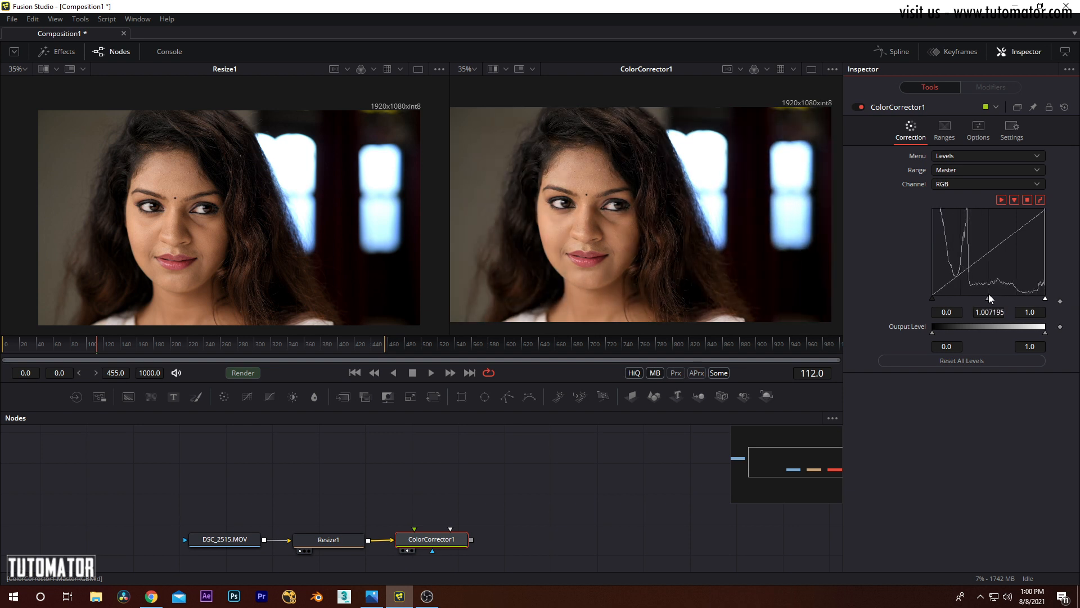
Step: Set Levels to the Highlights range and Red channel, and try a low level of 0.08 and a shifted gamma
{"action": "left_click", "coordinate": [955, 155]}
{"action": "left_click", "coordinate": [890, 164]}
{"action": "left_click", "coordinate": [959, 167]}
{"action": "left_click", "coordinate": [959, 183]}
{"action": "left_click", "coordinate": [960, 173]}
{"action": "left_click", "coordinate": [960, 184]}
{"action": "left_click", "coordinate": [963, 171]}
{"action": "left_click", "coordinate": [964, 184]}
{"action": "left_click", "coordinate": [957, 183]}
{"action": "left_click", "coordinate": [954, 206]}
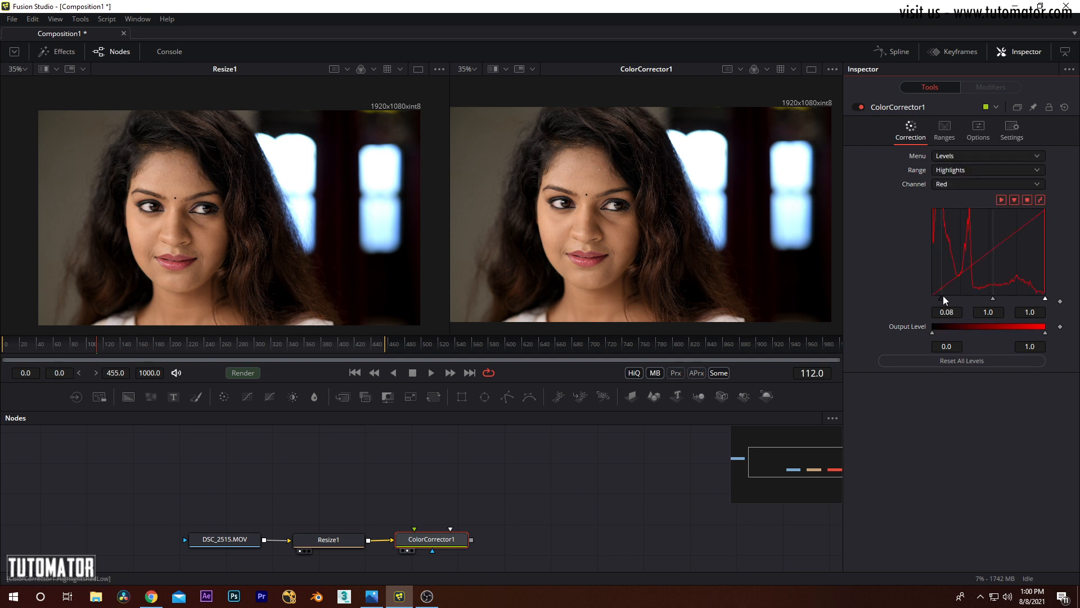
{"action": "left_click_drag", "start_coordinate": [990, 297], "coordinate": [962, 277]}
Step: Reset all levels and switch the Color Corrector to Histogram mode
{"action": "left_click", "coordinate": [968, 362]}
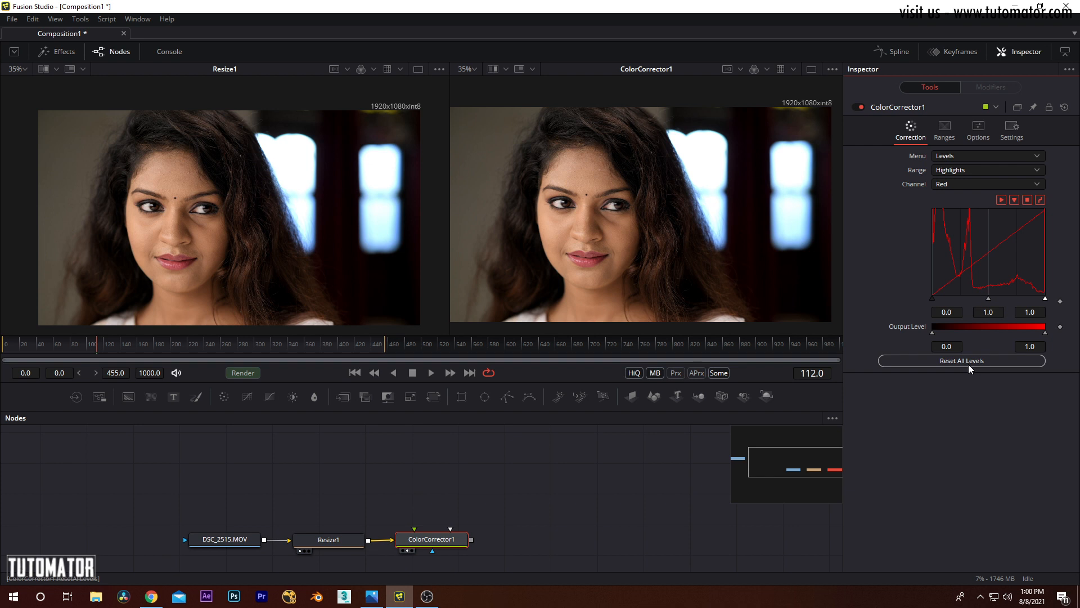
{"action": "left_click", "coordinate": [962, 156]}
{"action": "left_click", "coordinate": [959, 170]}
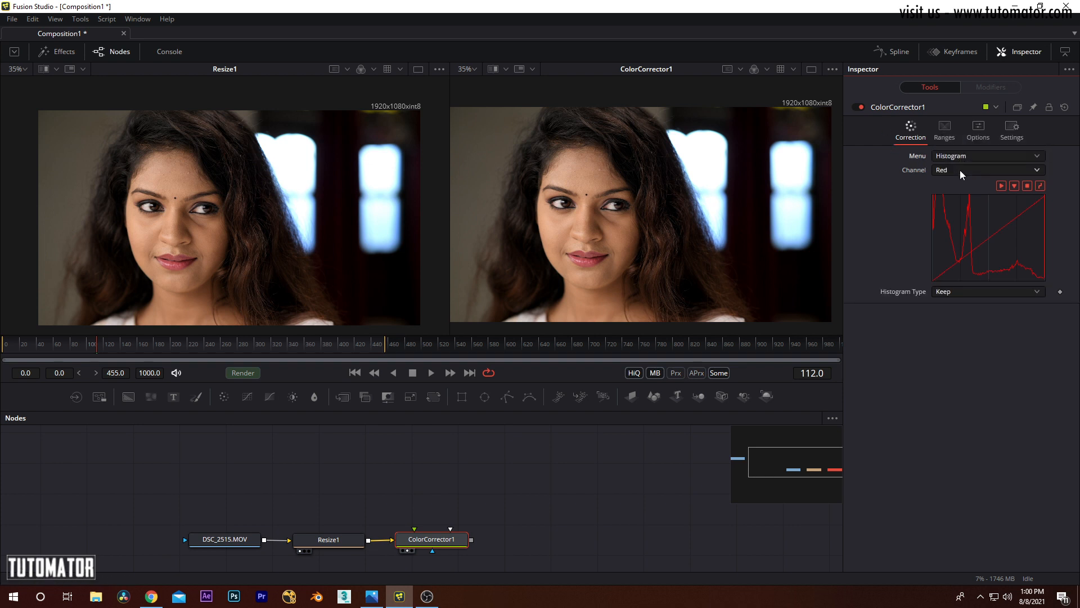
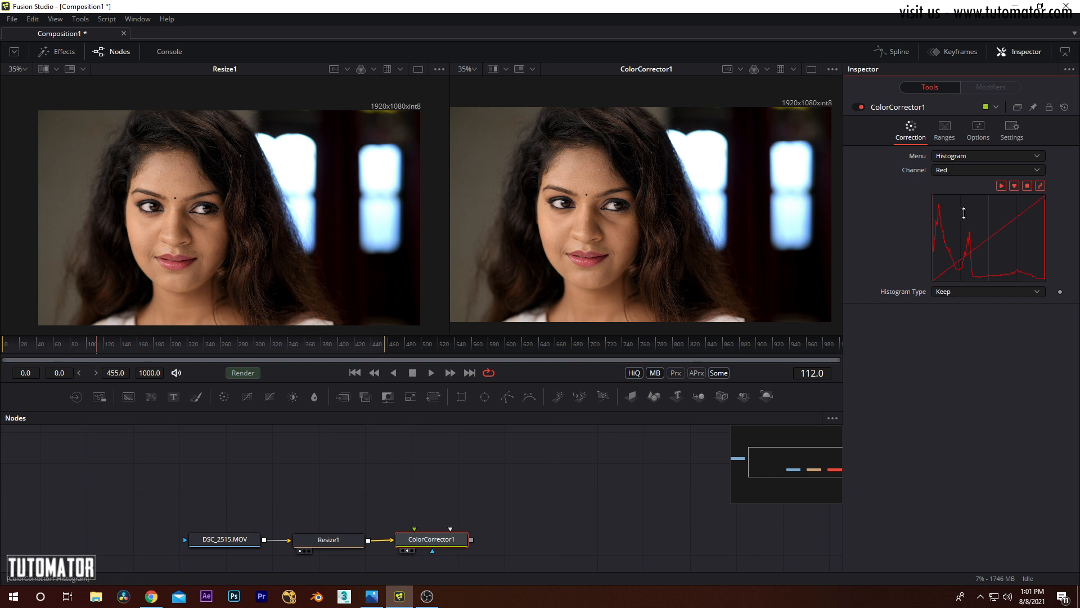
Step: Reshape the Color Corrector's luminance range curves for the Result range, moving a lower control point to about X 0.50, Y 0.0
{"action": "left_click", "coordinate": [945, 129]}
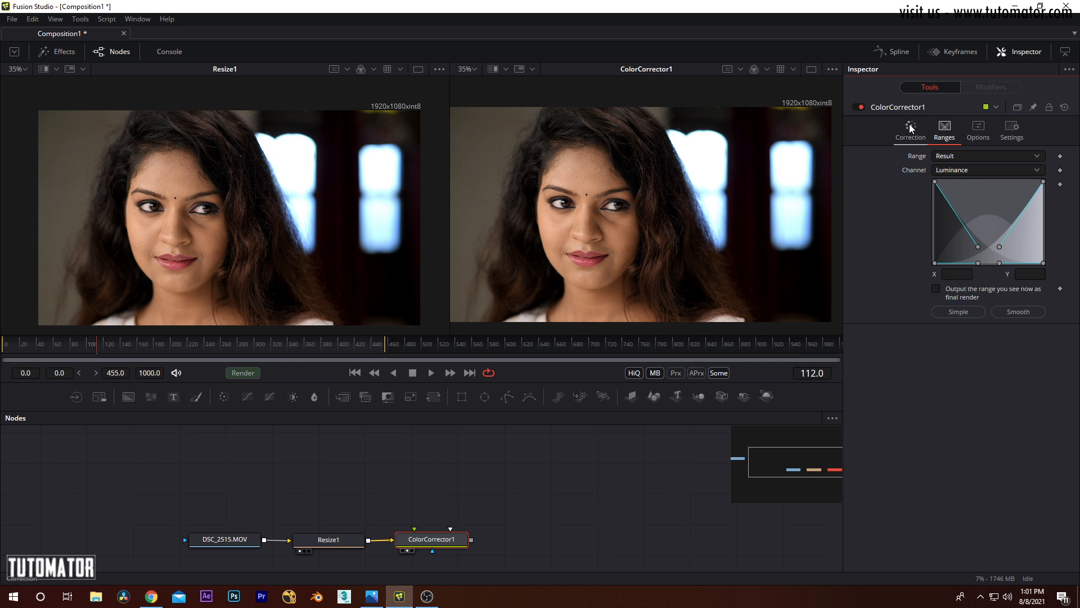
{"action": "left_click", "coordinate": [909, 125]}
{"action": "left_click", "coordinate": [943, 131]}
{"action": "left_click_drag", "start_coordinate": [977, 246], "coordinate": [1006, 260]}
{"action": "left_click_drag", "start_coordinate": [983, 225], "coordinate": [989, 273]}
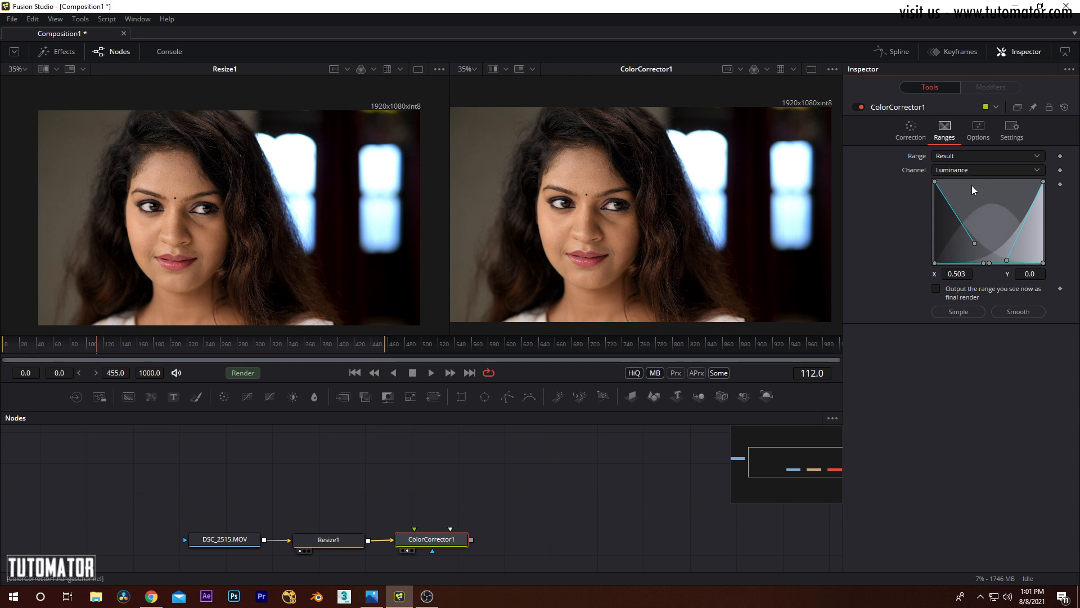
Step: Look through the Color Corrector's Options and Settings pages and return to its Correction page
{"action": "left_click", "coordinate": [978, 131]}
{"action": "left_click", "coordinate": [1010, 129]}
{"action": "left_click", "coordinate": [978, 129]}
{"action": "left_click", "coordinate": [912, 127]}
{"action": "left_click", "coordinate": [487, 505]}
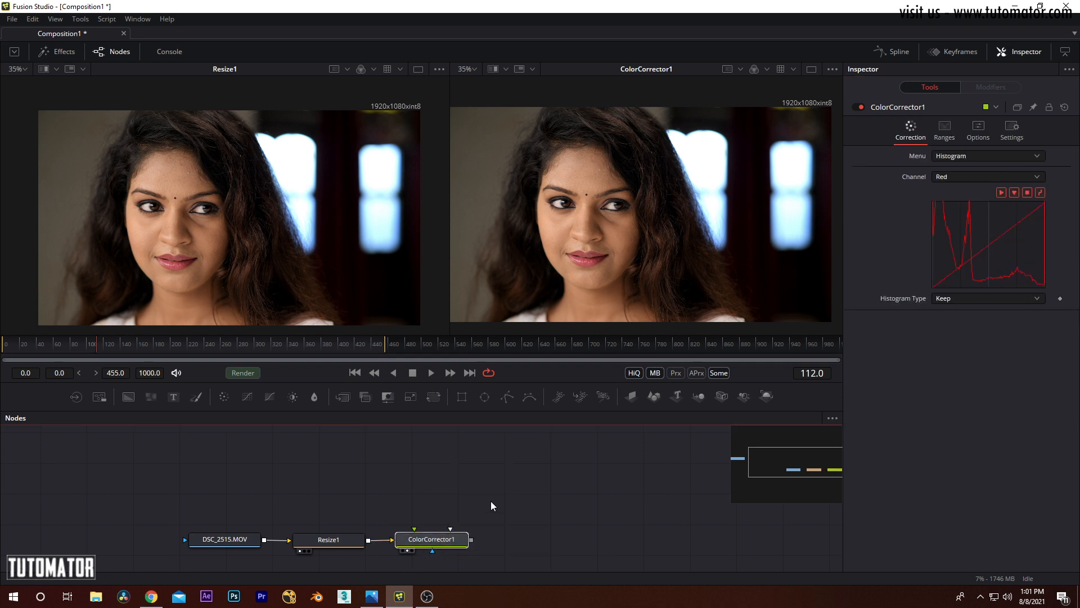
Step: Switch the Color Corrector back to Colors mode and delete the node from the flow
{"action": "left_click", "coordinate": [969, 157]}
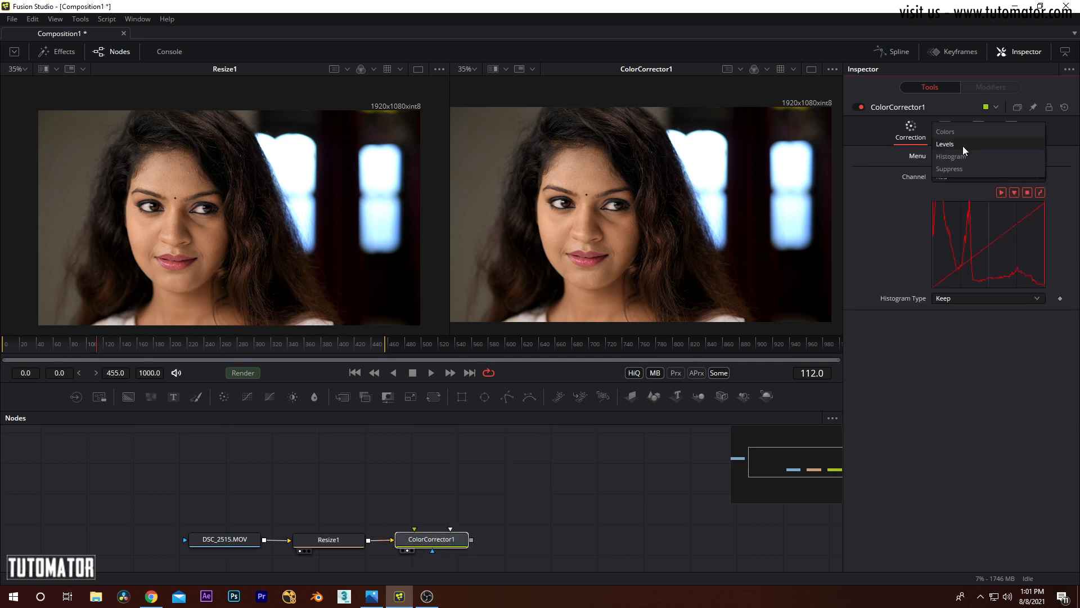
{"action": "left_click", "coordinate": [960, 132]}
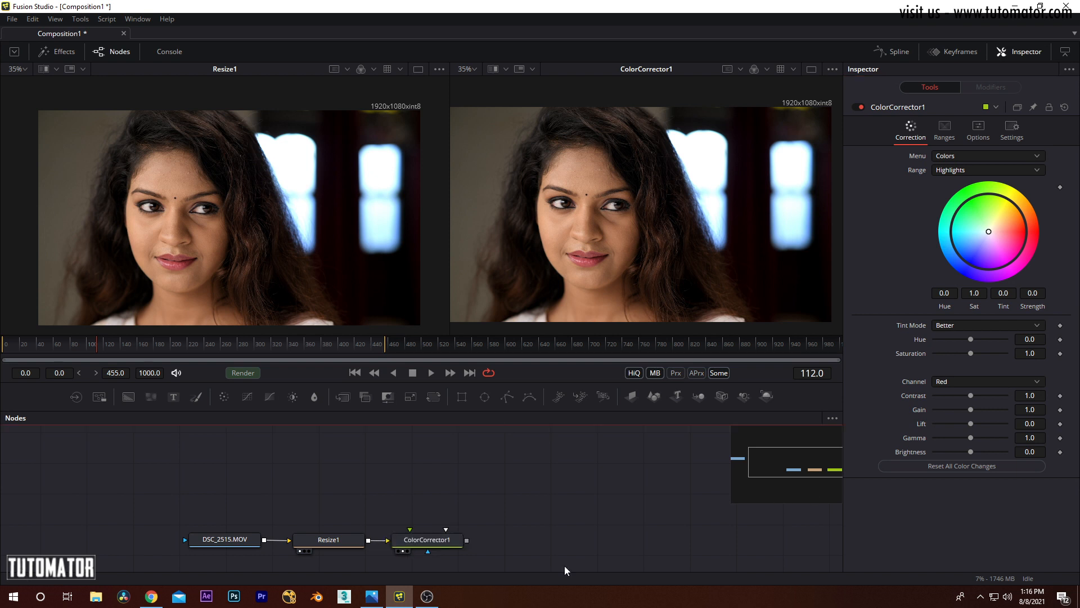
{"action": "left_click_drag", "start_coordinate": [500, 505], "coordinate": [522, 475]}
{"action": "key", "text": "Delete"}
Step: Add a Color Curves node after Resize1 and show it in the second viewer
{"action": "left_click", "coordinate": [376, 510]}
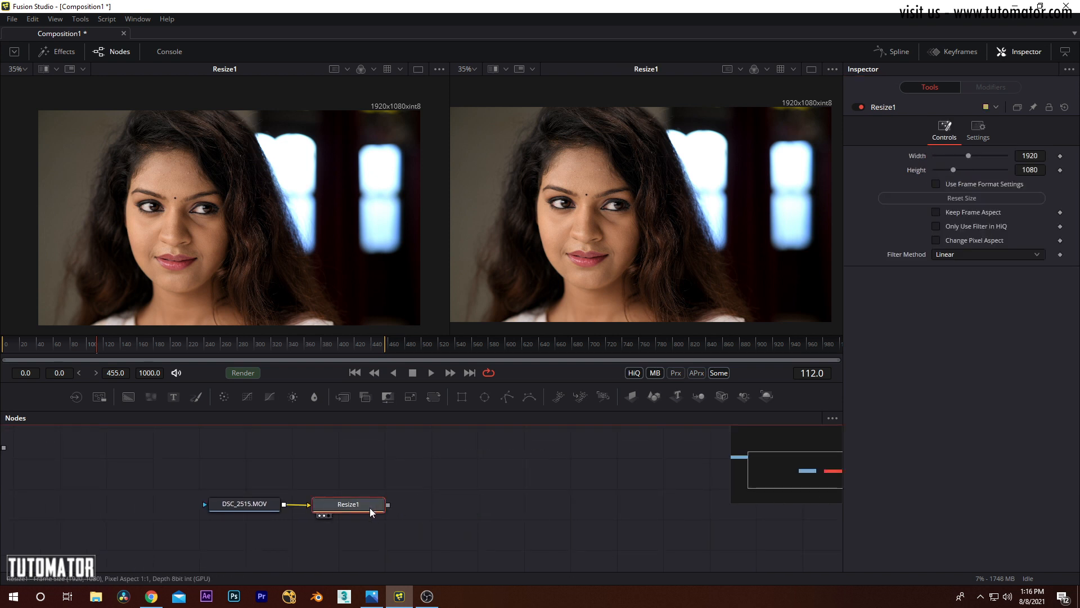
{"action": "left_click", "coordinate": [80, 20]}
{"action": "mouse_move", "coordinate": [100, 62]}
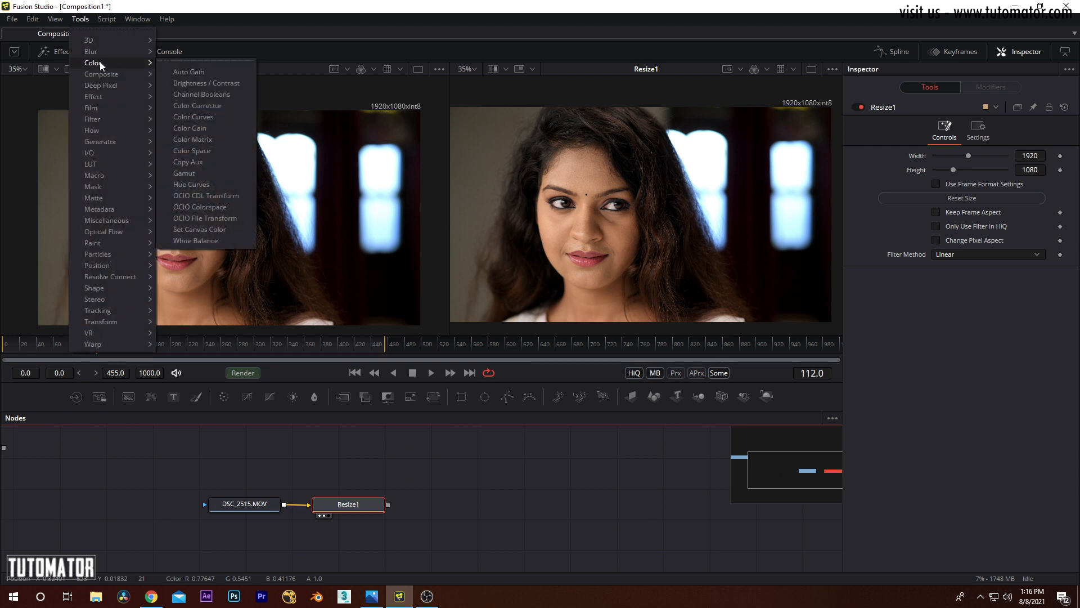
{"action": "left_click", "coordinate": [200, 118]}
{"action": "key", "text": "2"}
Step: Reposition the images in both viewers for comparison and widen the Inspector to enlarge the curve graph
{"action": "mouse_move", "coordinate": [655, 171]}
{"action": "left_mouse_down"}
{"action": "mouse_move", "coordinate": [624, 181]}
{"action": "mouse_move", "coordinate": [659, 164]}
{"action": "left_mouse_up"}
{"action": "left_click_drag", "start_coordinate": [336, 215], "coordinate": [348, 208]}
{"action": "left_click", "coordinate": [531, 185]}
{"action": "left_click_drag", "start_coordinate": [453, 96], "coordinate": [425, 98]}
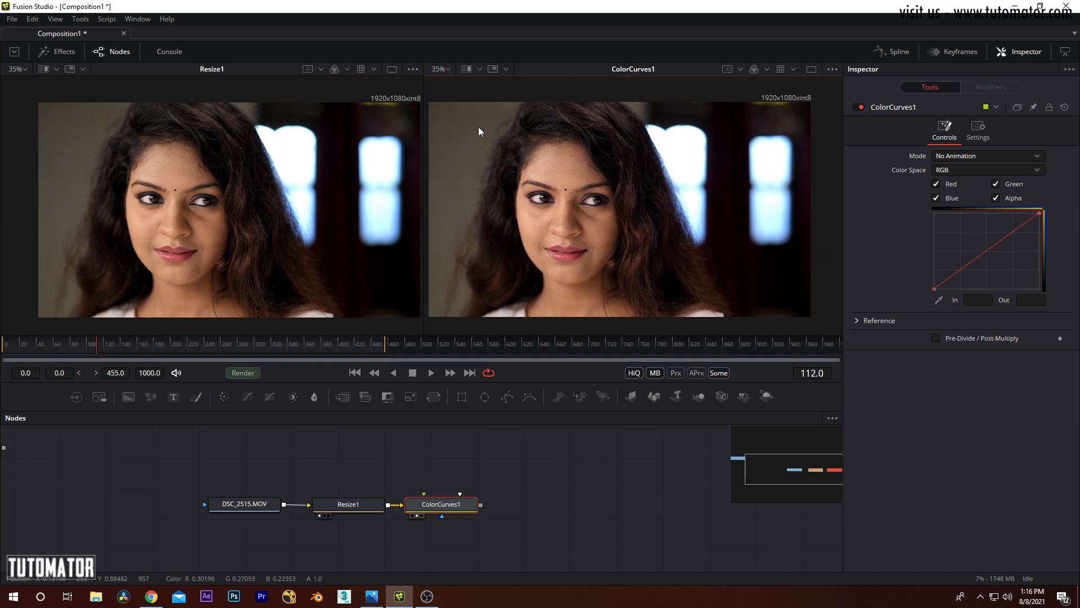
{"action": "mouse_move", "coordinate": [339, 195]}
{"action": "left_mouse_down"}
{"action": "mouse_move", "coordinate": [322, 200]}
{"action": "mouse_move", "coordinate": [332, 197]}
{"action": "left_mouse_up"}
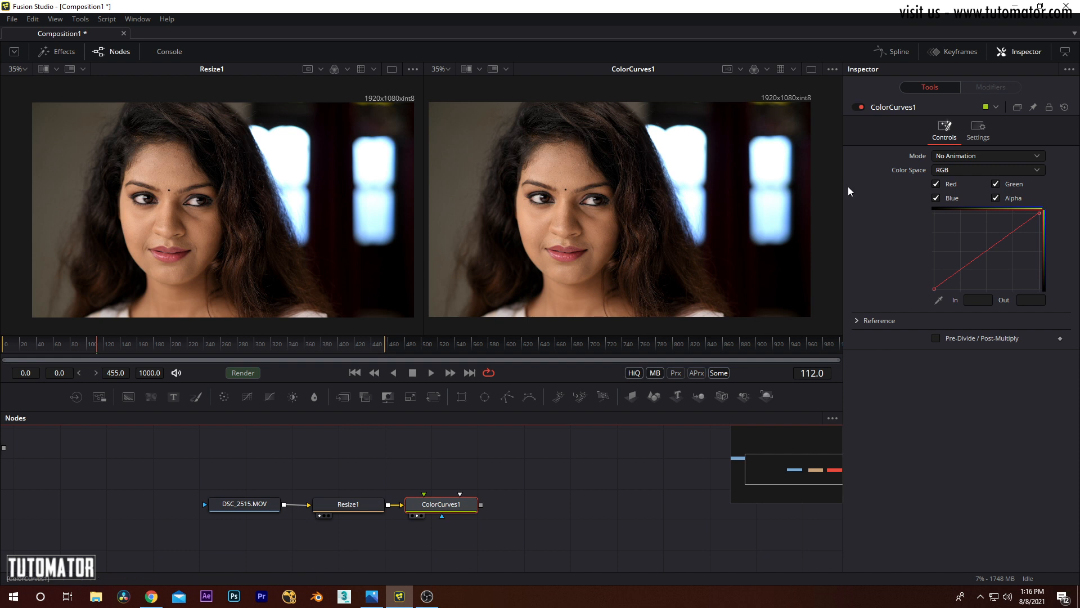
{"action": "left_click_drag", "start_coordinate": [843, 185], "coordinate": [614, 186]}
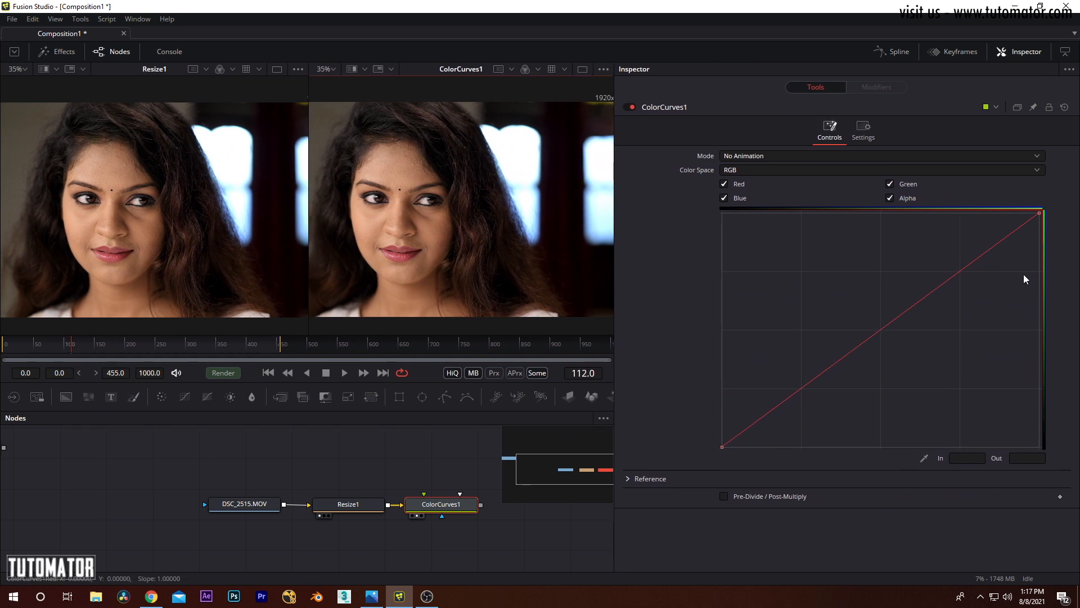
Step: Try a point on the color curve at about In 0.57, Out 0.70, and delete it
{"action": "left_click", "coordinate": [918, 300]}
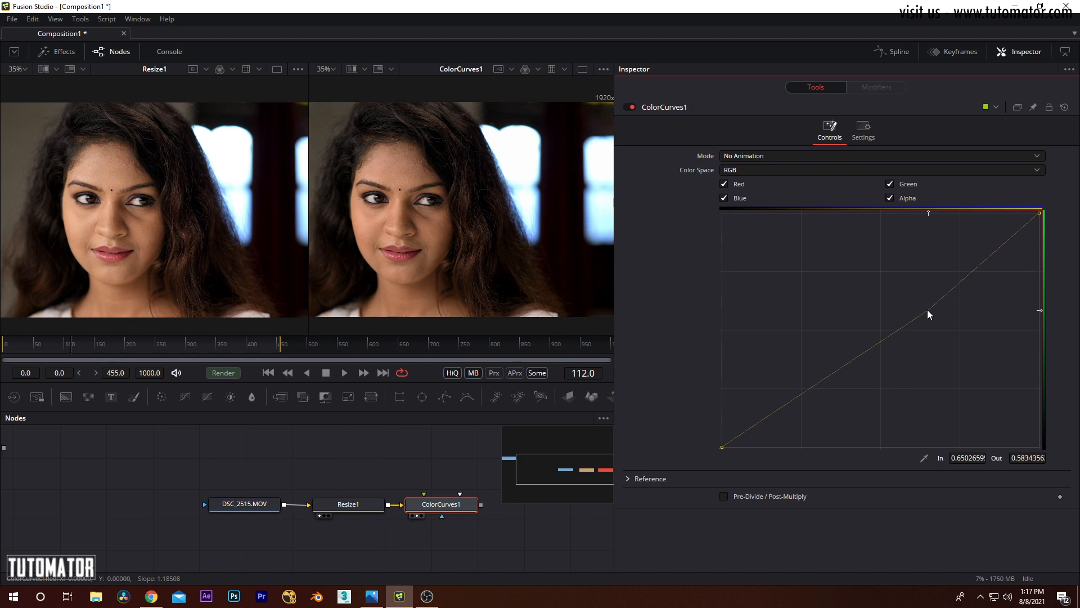
{"action": "left_click_drag", "start_coordinate": [922, 299], "coordinate": [903, 283]}
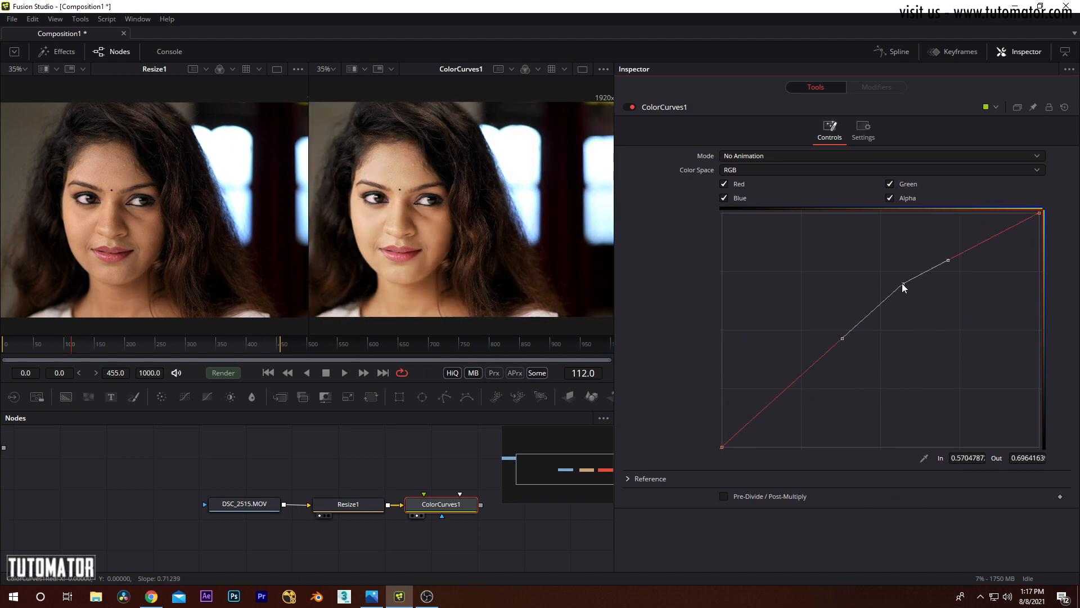
{"action": "key", "text": "Delete"}
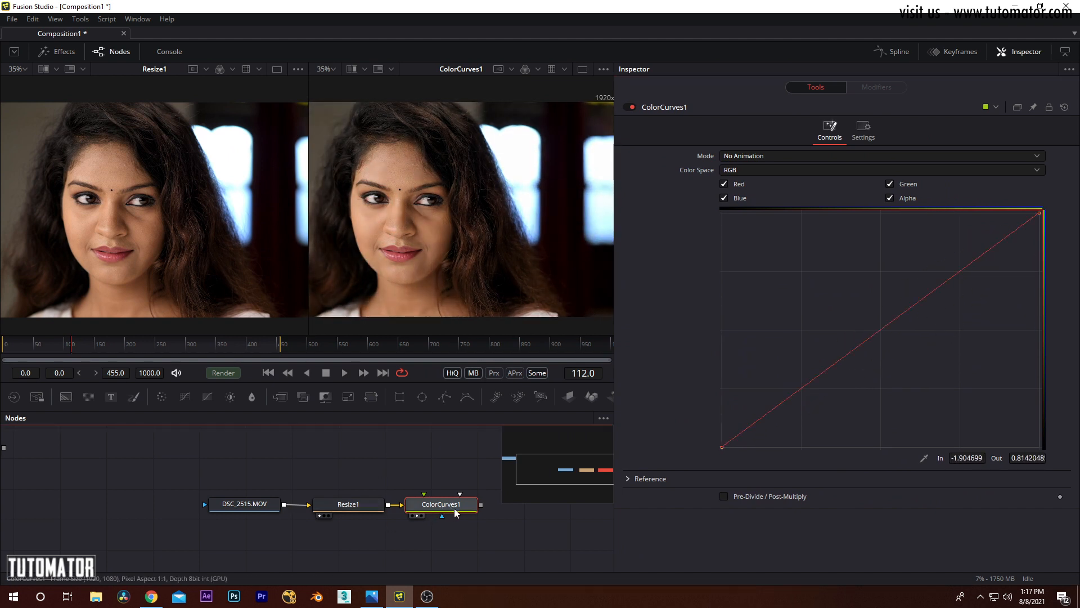
Step: Set the Color Curves mode to Animated Color Correct
{"action": "left_click", "coordinate": [722, 156]}
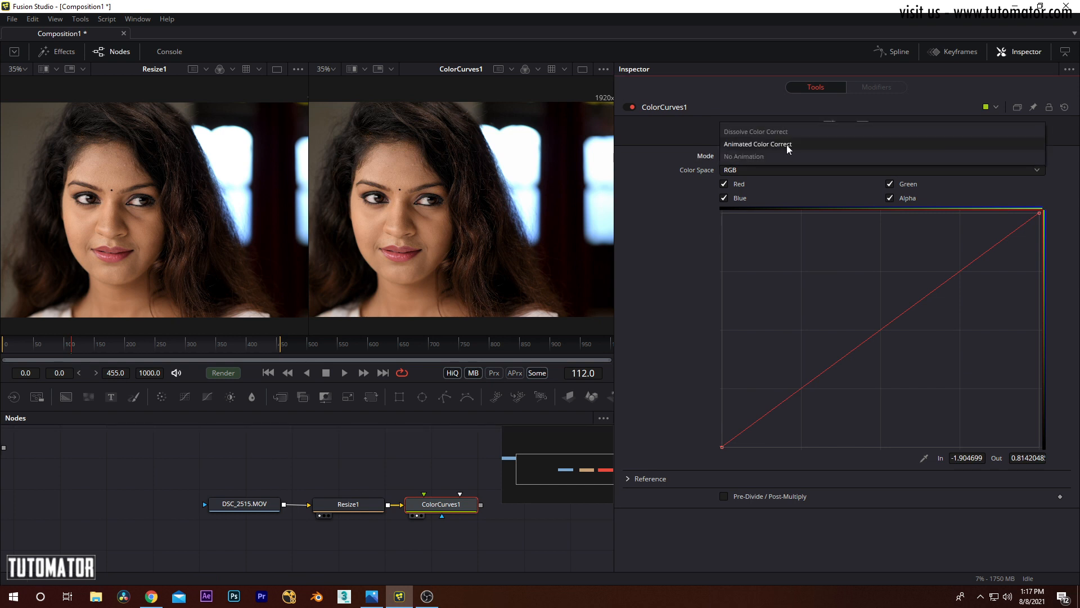
{"action": "left_click", "coordinate": [771, 160]}
{"action": "left_click", "coordinate": [742, 160]}
{"action": "left_click", "coordinate": [752, 144]}
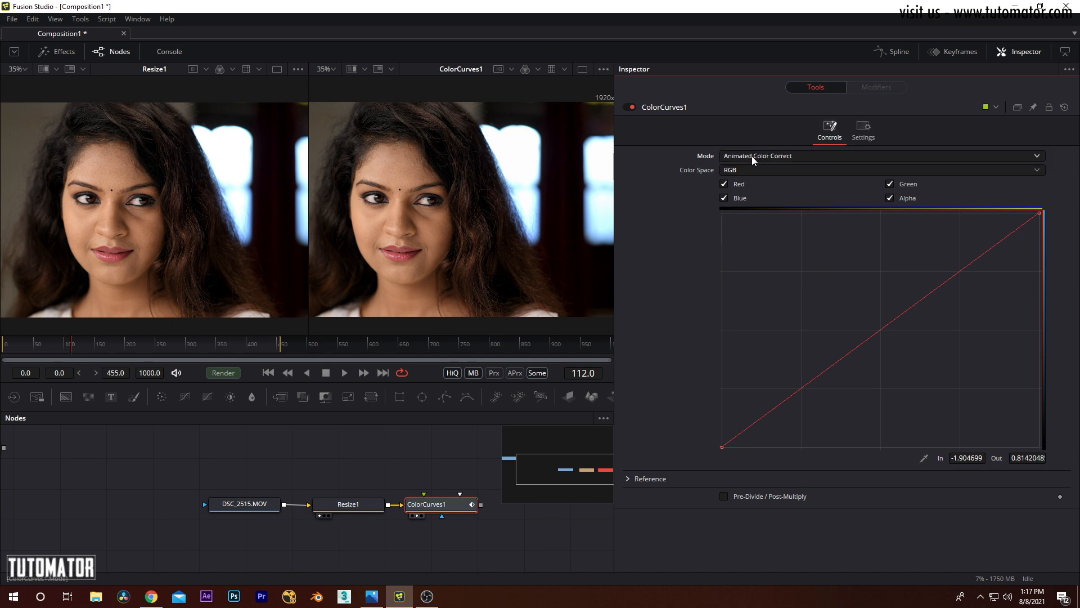
Step: Set a curve point to about In 0.76, Out 0.30 at frame 113 and In 0.18, Out 0.83 at frame 0, and scrub to frame 203
{"action": "mouse_move", "coordinate": [70, 349]}
{"action": "left_mouse_down"}
{"action": "mouse_move", "coordinate": [62, 350]}
{"action": "mouse_move", "coordinate": [71, 353]}
{"action": "left_mouse_up"}
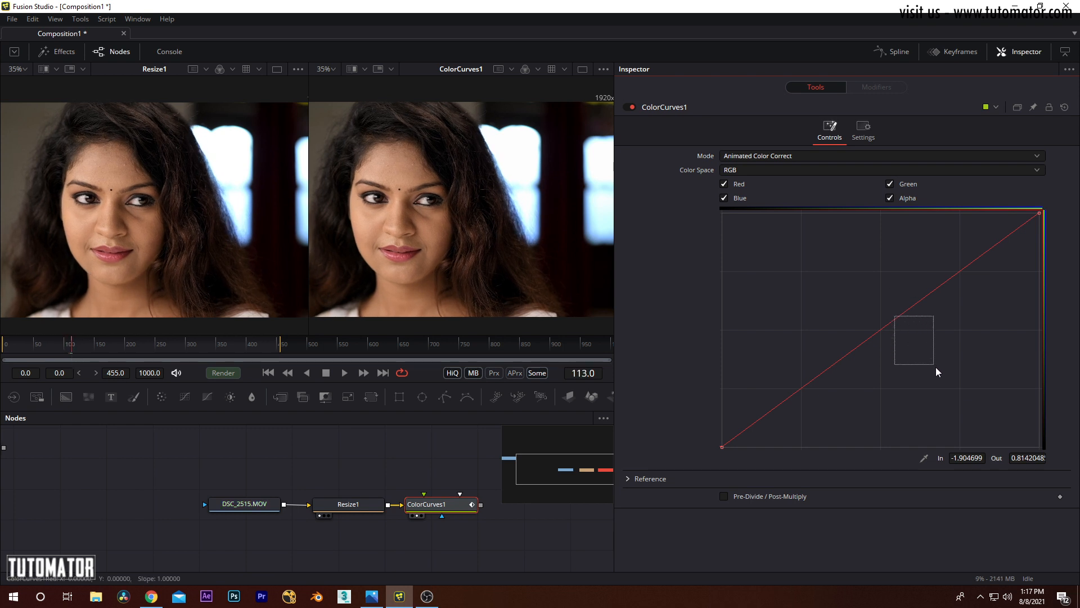
{"action": "left_click_drag", "start_coordinate": [895, 320], "coordinate": [964, 377]}
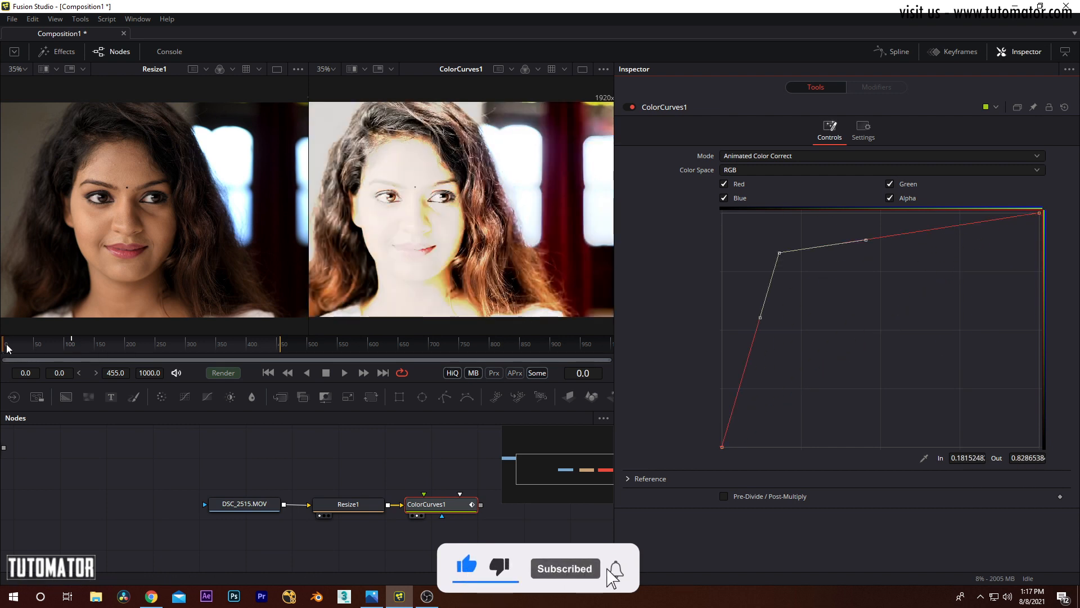
{"action": "left_click_drag", "start_coordinate": [8, 348], "coordinate": [125, 345]}
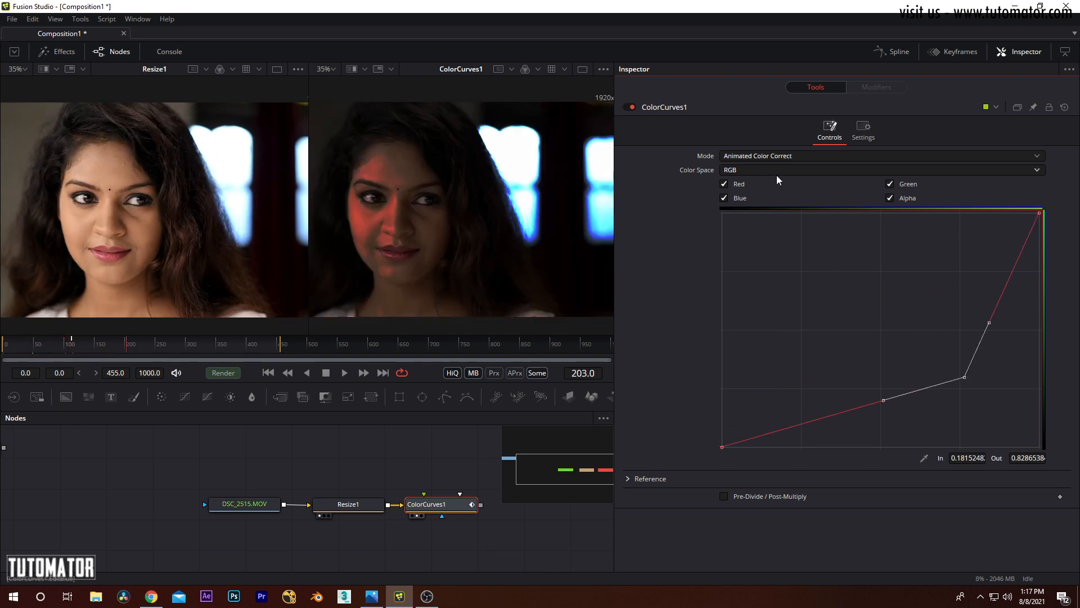
Step: Try the Dissolve Color Correct mode on the Color Curves node, and return the mode to No Animation
{"action": "left_click", "coordinate": [755, 157]}
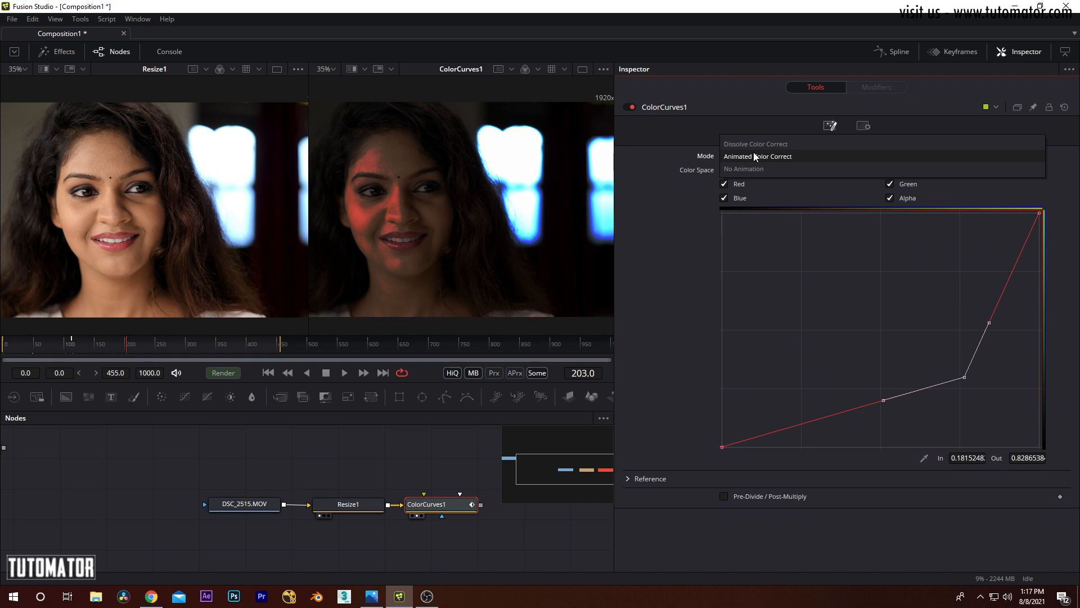
{"action": "left_click", "coordinate": [757, 144]}
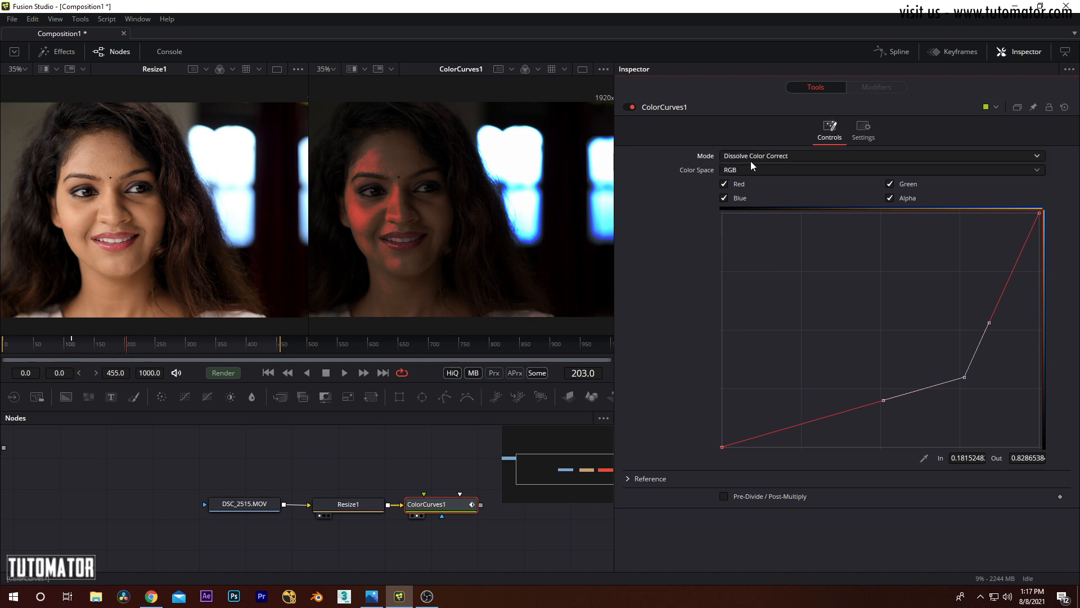
{"action": "left_click", "coordinate": [750, 156]}
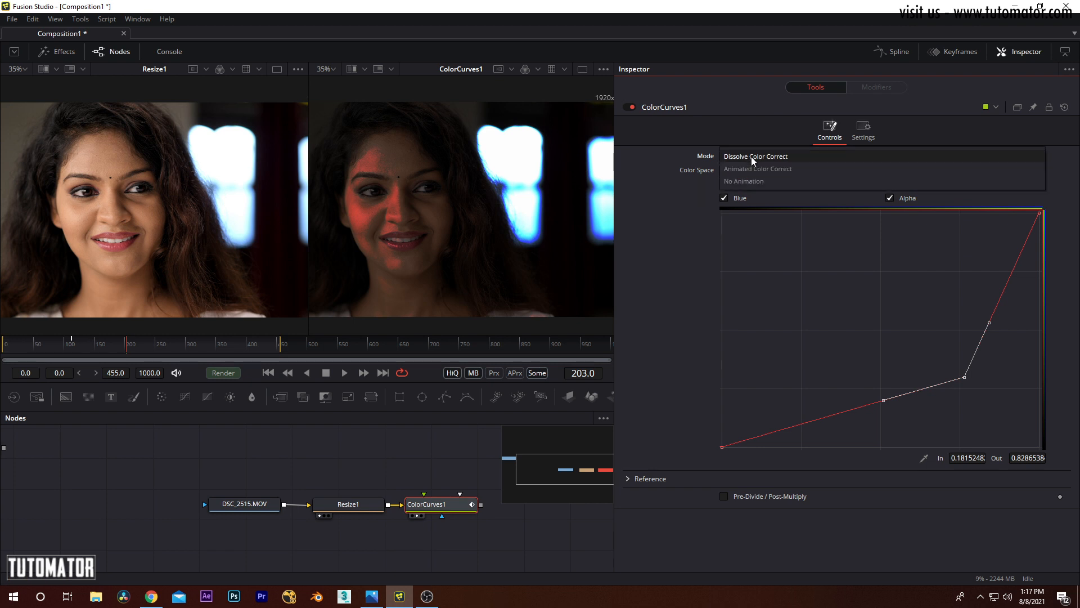
{"action": "left_click", "coordinate": [758, 177]}
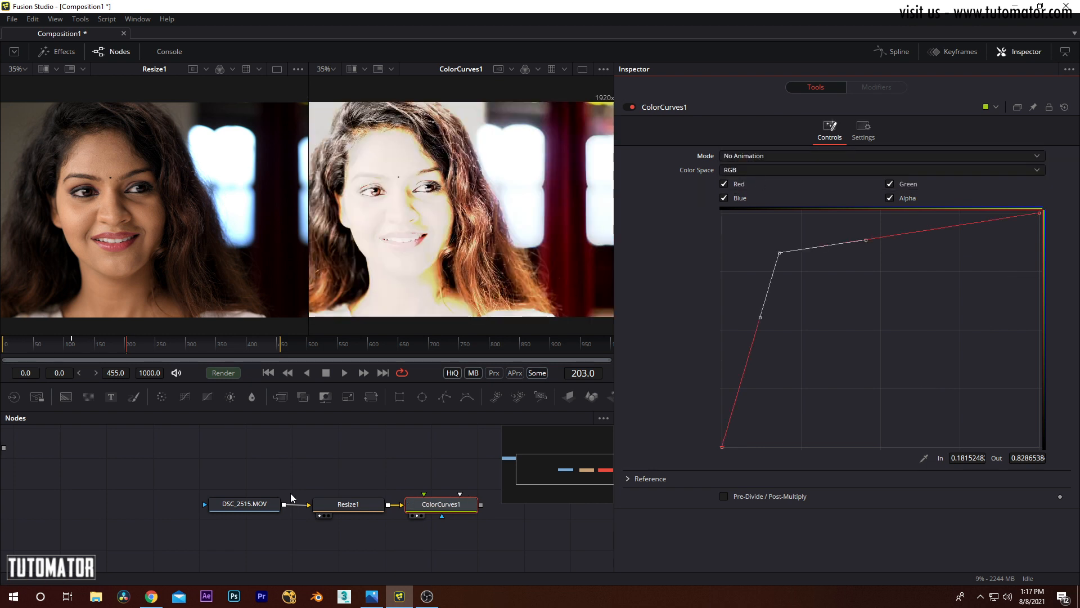
Step: Reset the Color Curves node to its defaults and review the color space options, keeping RGB
{"action": "left_click", "coordinate": [430, 503]}
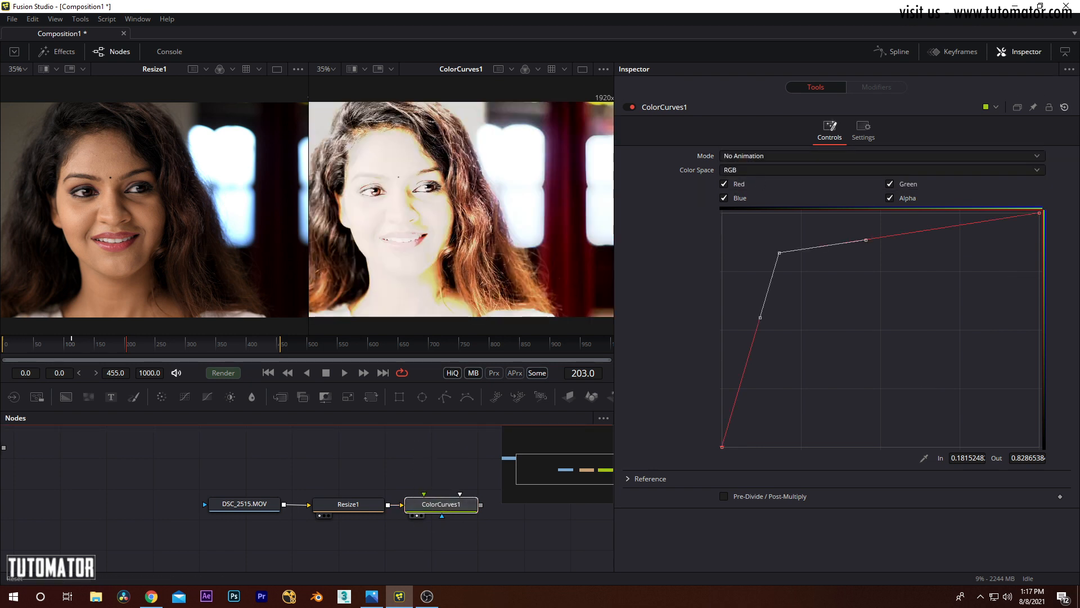
{"action": "left_click", "coordinate": [1064, 107]}
{"action": "left_click", "coordinate": [739, 170]}
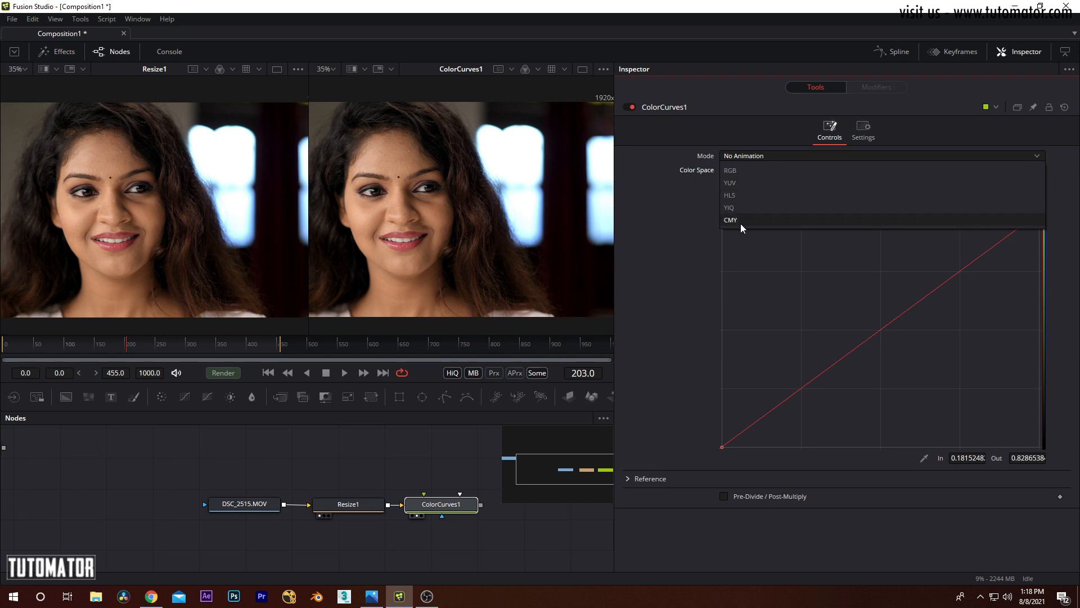
{"action": "left_click", "coordinate": [740, 171]}
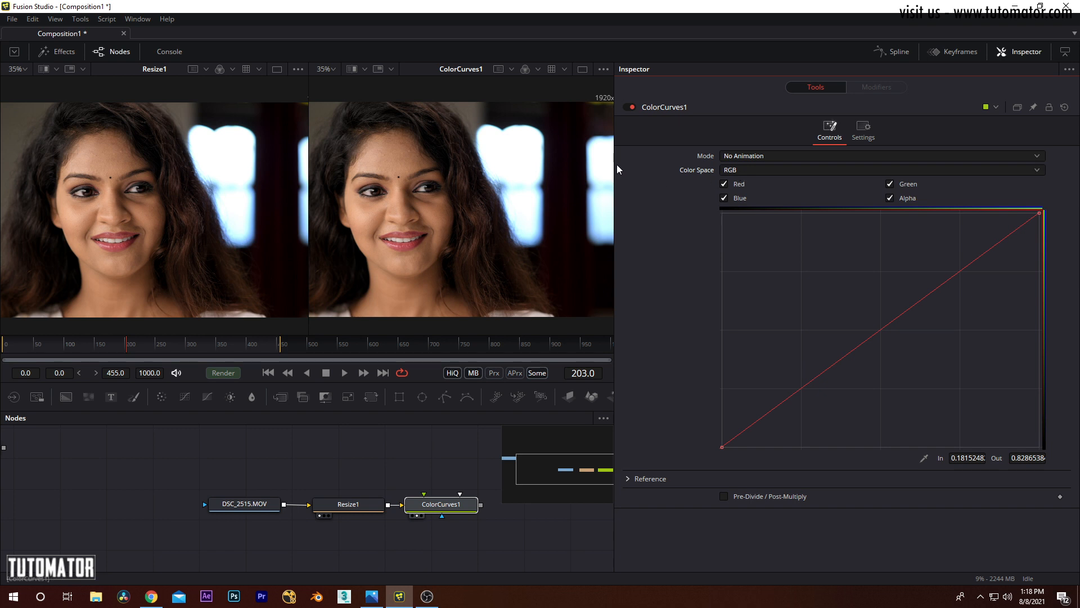
Step: Narrow the Inspector slightly and limit curve editing to the Red channel by disabling Blue, Alpha and Green
{"action": "left_click_drag", "start_coordinate": [616, 165], "coordinate": [662, 168]}
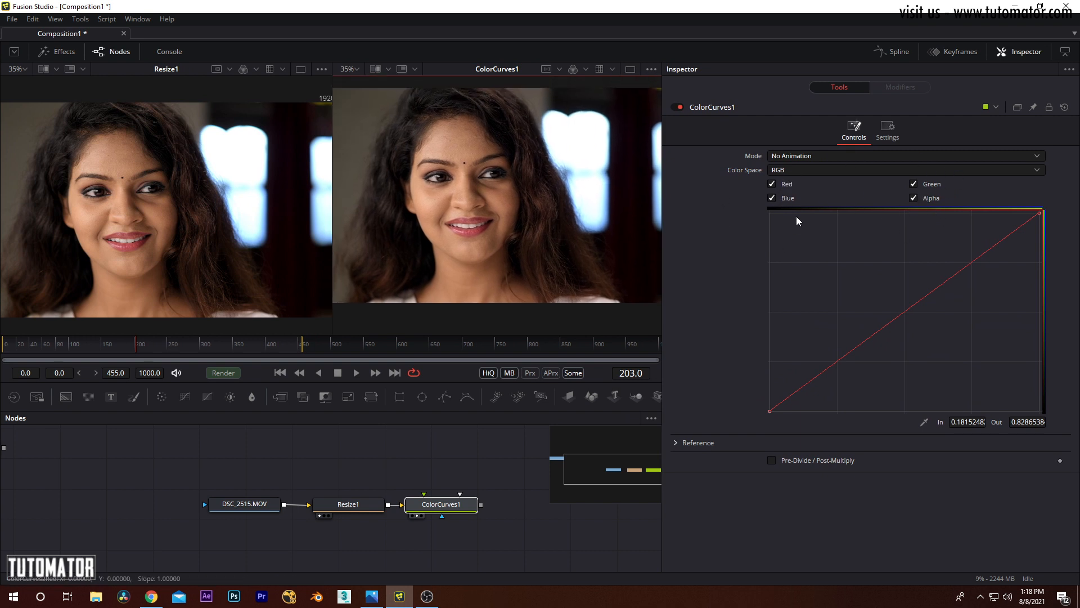
{"action": "left_click", "coordinate": [771, 199]}
{"action": "left_click", "coordinate": [913, 198]}
{"action": "left_click", "coordinate": [913, 184]}
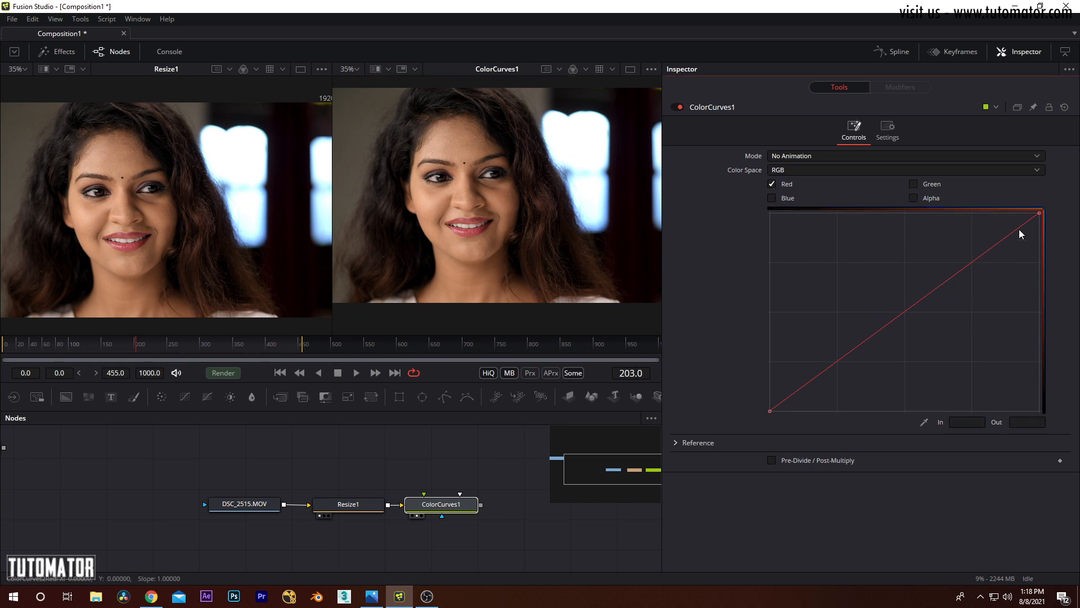
Step: Try lowering the red curve's upper end to about Out 0.59, return it to about 1.0 and straighten its handle
{"action": "left_click_drag", "start_coordinate": [1038, 213], "coordinate": [1035, 295]}
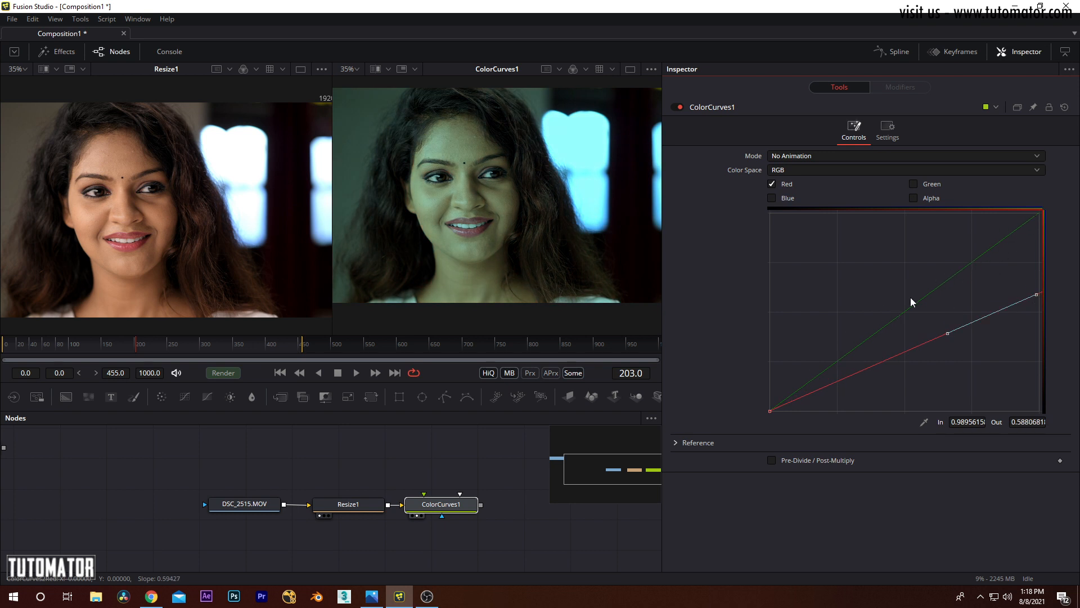
{"action": "left_click_drag", "start_coordinate": [1035, 294], "coordinate": [1040, 212]}
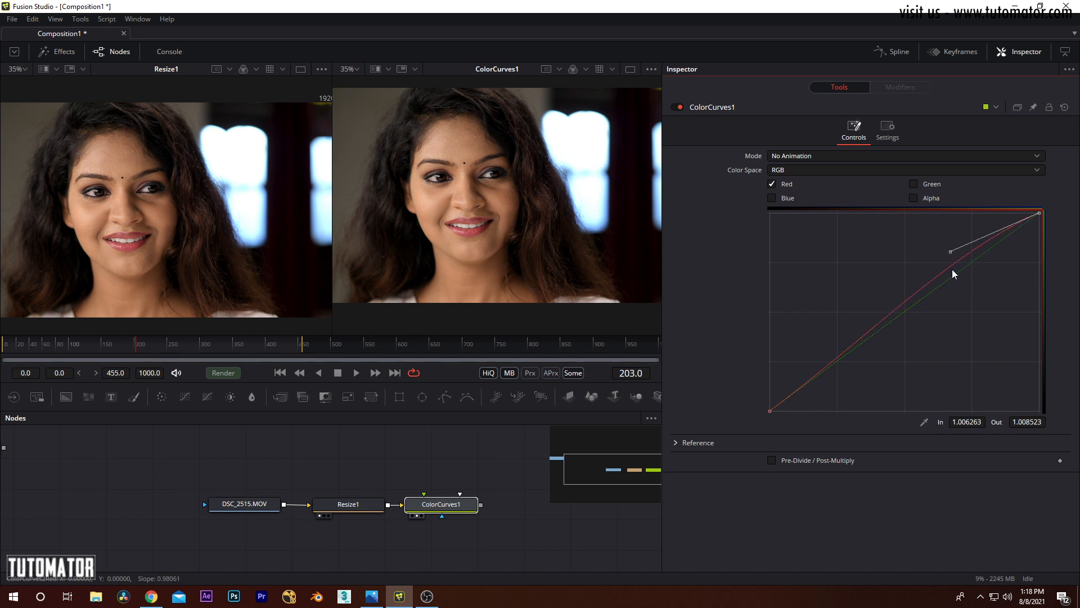
{"action": "left_click_drag", "start_coordinate": [950, 251], "coordinate": [957, 270]}
Step: Try raising the red curve's lower end to about Out 0.22, bring it back to about 0 and realign the upper end
{"action": "left_click_drag", "start_coordinate": [770, 411], "coordinate": [767, 411]}
{"action": "left_click", "coordinate": [1040, 214]}
{"action": "left_click", "coordinate": [770, 412]}
{"action": "left_click_drag", "start_coordinate": [770, 411], "coordinate": [769, 366]}
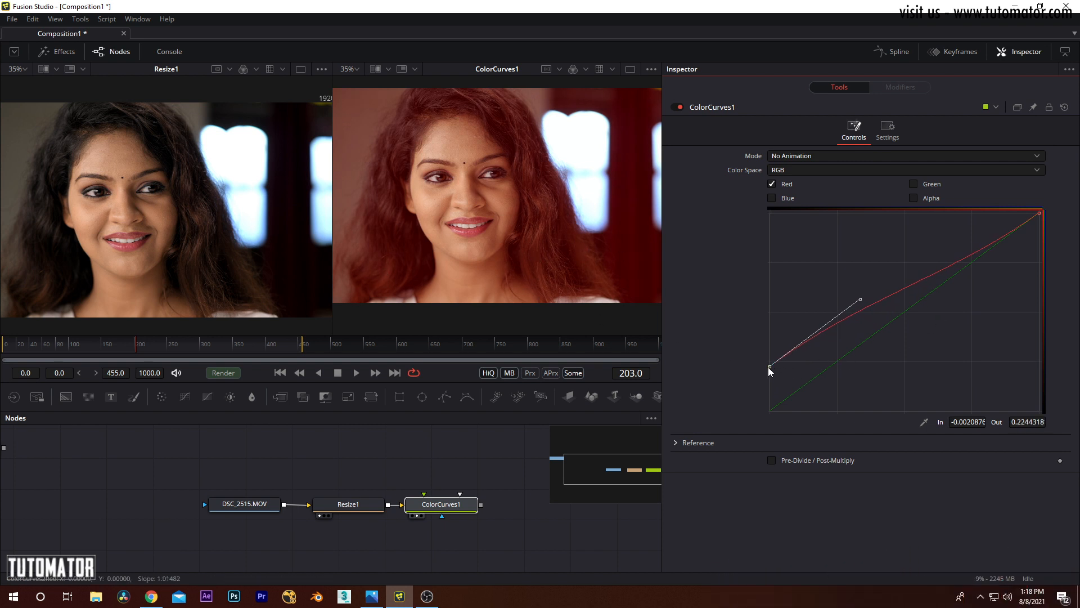
{"action": "left_click_drag", "start_coordinate": [768, 367], "coordinate": [769, 411]}
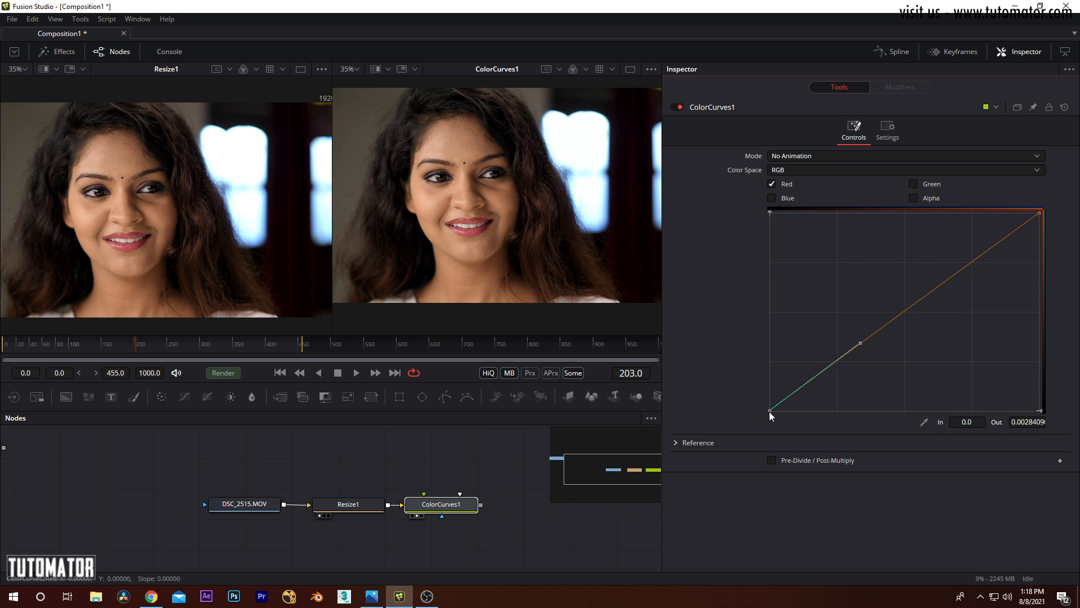
{"action": "mouse_move", "coordinate": [1040, 213]}
{"action": "left_mouse_down"}
{"action": "mouse_move", "coordinate": [950, 211]}
{"action": "mouse_move", "coordinate": [1041, 202]}
{"action": "mouse_move", "coordinate": [1041, 275]}
{"action": "mouse_move", "coordinate": [1038, 214]}
{"action": "left_mouse_up"}
{"action": "mouse_move", "coordinate": [1039, 215]}
{"action": "left_mouse_down"}
{"action": "mouse_move", "coordinate": [1036, 298]}
{"action": "mouse_move", "coordinate": [1038, 217]}
{"action": "left_mouse_up"}
Step: Switch curve editing from Red to Green and adjust the green curve's end points, leaving them at about 0 and 1.01
{"action": "left_click", "coordinate": [914, 183]}
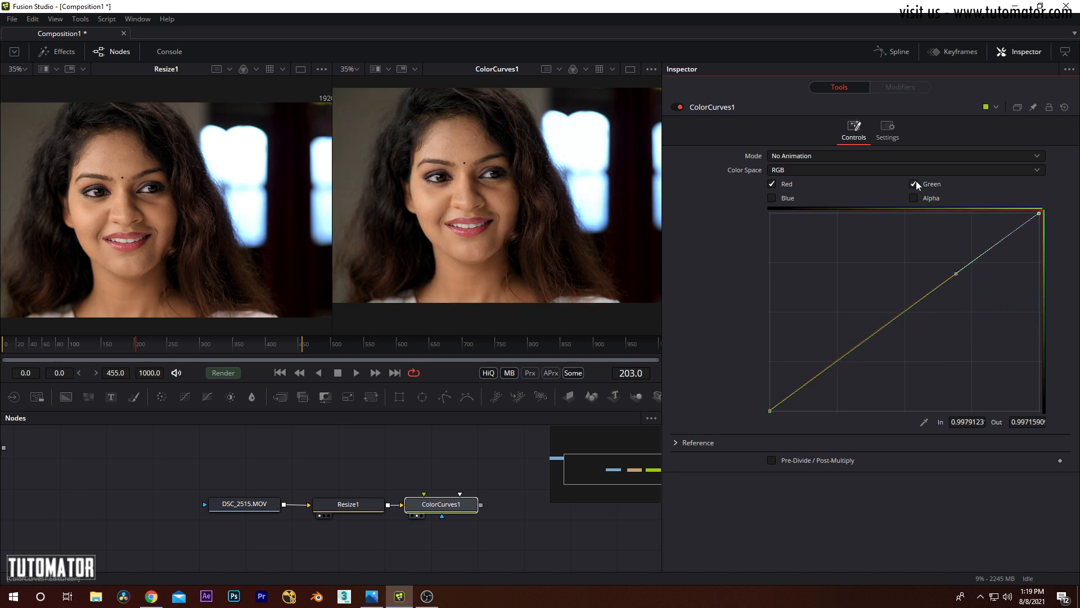
{"action": "left_click", "coordinate": [772, 184]}
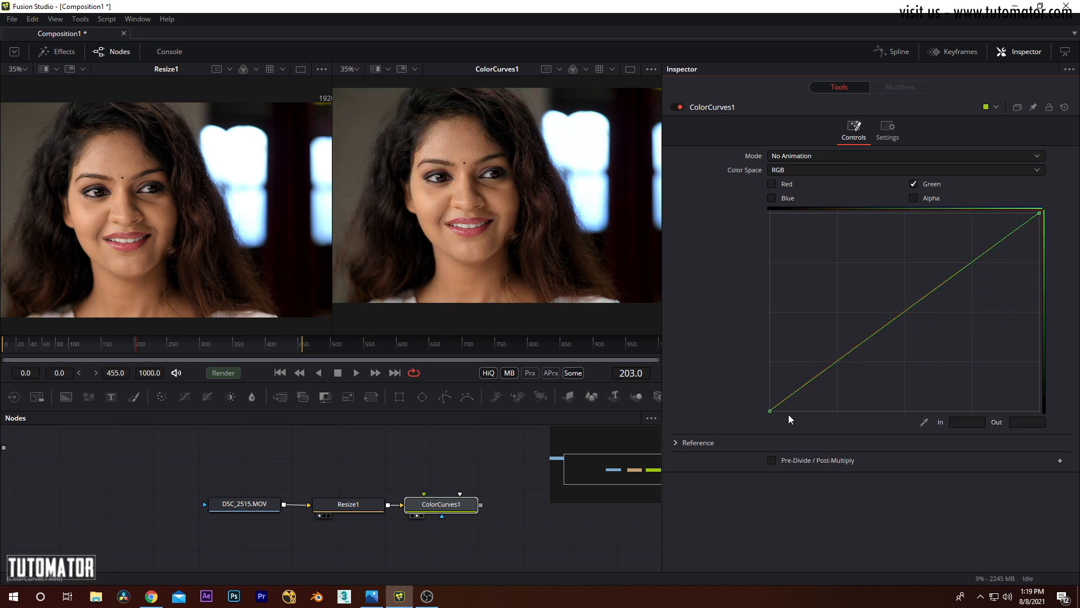
{"action": "mouse_move", "coordinate": [769, 411]}
{"action": "left_mouse_down"}
{"action": "mouse_move", "coordinate": [804, 414]}
{"action": "mouse_move", "coordinate": [760, 410]}
{"action": "mouse_move", "coordinate": [754, 387]}
{"action": "mouse_move", "coordinate": [757, 424]}
{"action": "mouse_move", "coordinate": [768, 411]}
{"action": "left_mouse_up"}
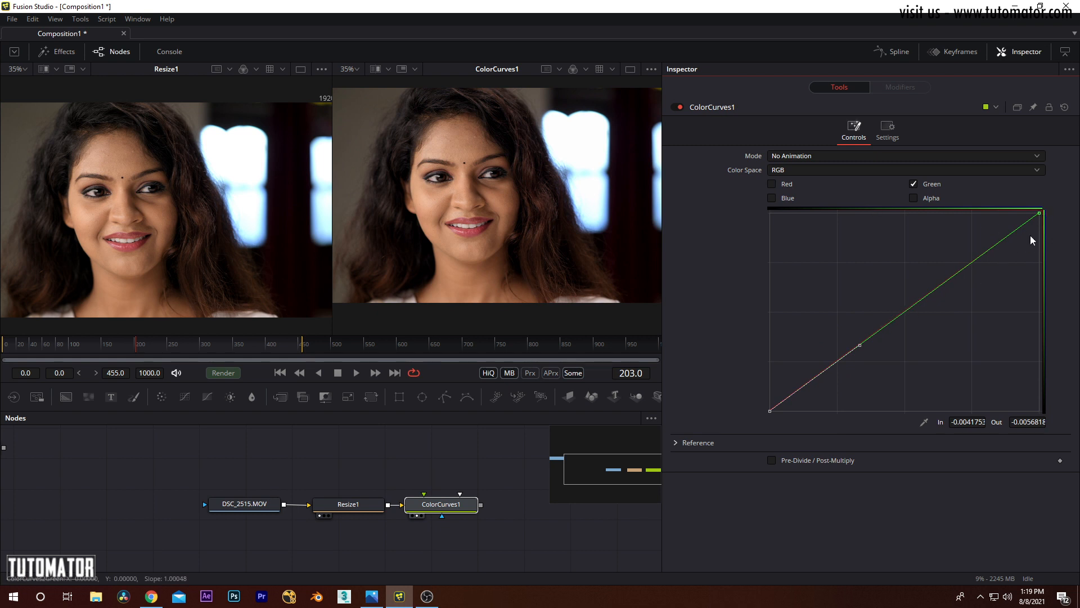
{"action": "mouse_move", "coordinate": [1040, 214]}
{"action": "left_mouse_down"}
{"action": "mouse_move", "coordinate": [1036, 263]}
{"action": "mouse_move", "coordinate": [1003, 270]}
{"action": "mouse_move", "coordinate": [1038, 209]}
{"action": "left_mouse_up"}
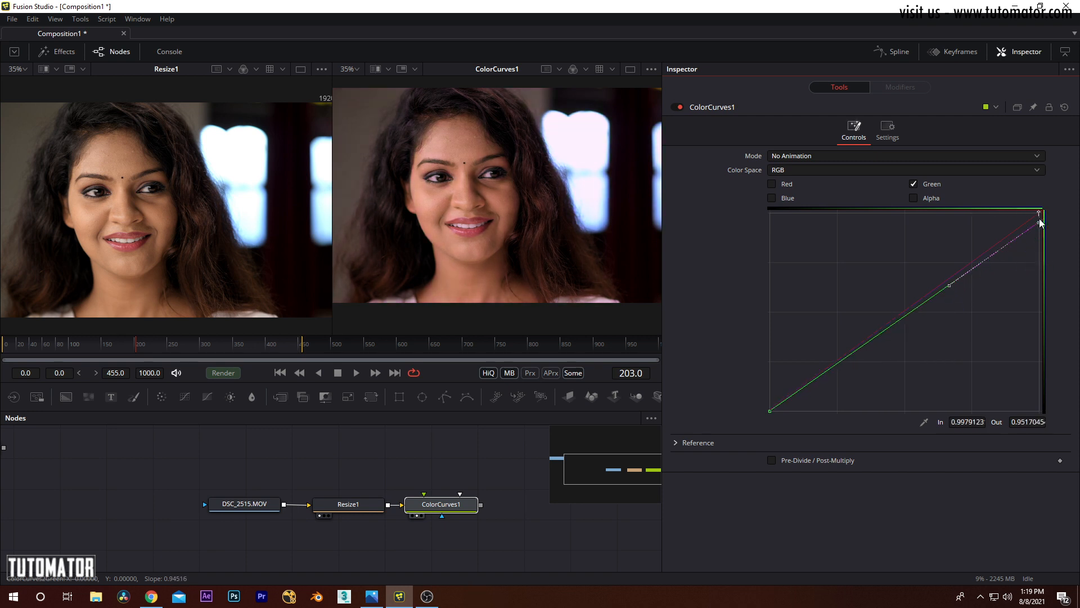
Step: Lower the blue curve's upper end to about In 0.97, Out 0.97 with Green off, and re-enable the Red, Green and Alpha channels
{"action": "left_click", "coordinate": [920, 181]}
{"action": "mouse_move", "coordinate": [1040, 213]}
{"action": "left_mouse_down"}
{"action": "mouse_move", "coordinate": [1036, 275]}
{"action": "mouse_move", "coordinate": [1038, 214]}
{"action": "mouse_move", "coordinate": [967, 221]}
{"action": "mouse_move", "coordinate": [1033, 219]}
{"action": "left_mouse_up"}
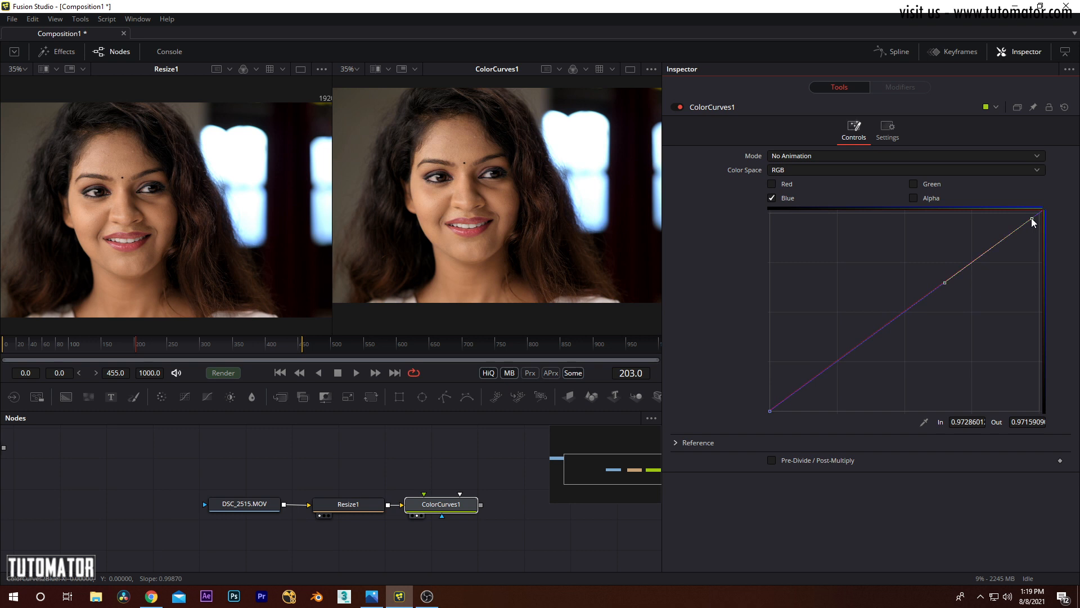
{"action": "left_click", "coordinate": [788, 185]}
{"action": "left_click", "coordinate": [923, 183]}
{"action": "left_click", "coordinate": [915, 198]}
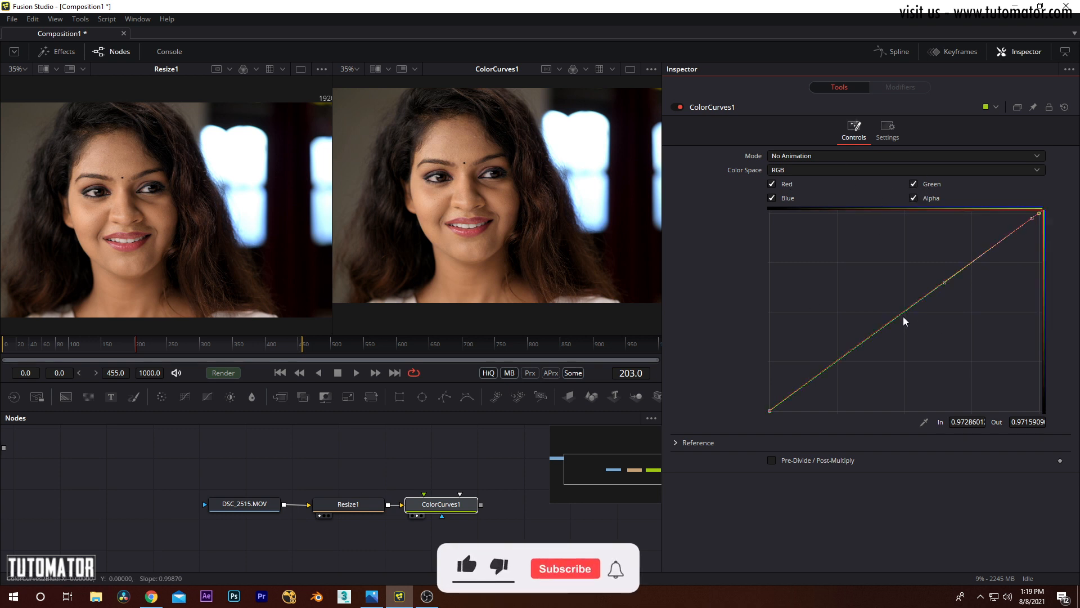
Step: Try pulling the middle of all channel curves down to about In 0.75, Out 0.27, and reset the ColorCurves1 node
{"action": "left_click_drag", "start_coordinate": [900, 315], "coordinate": [971, 357]}
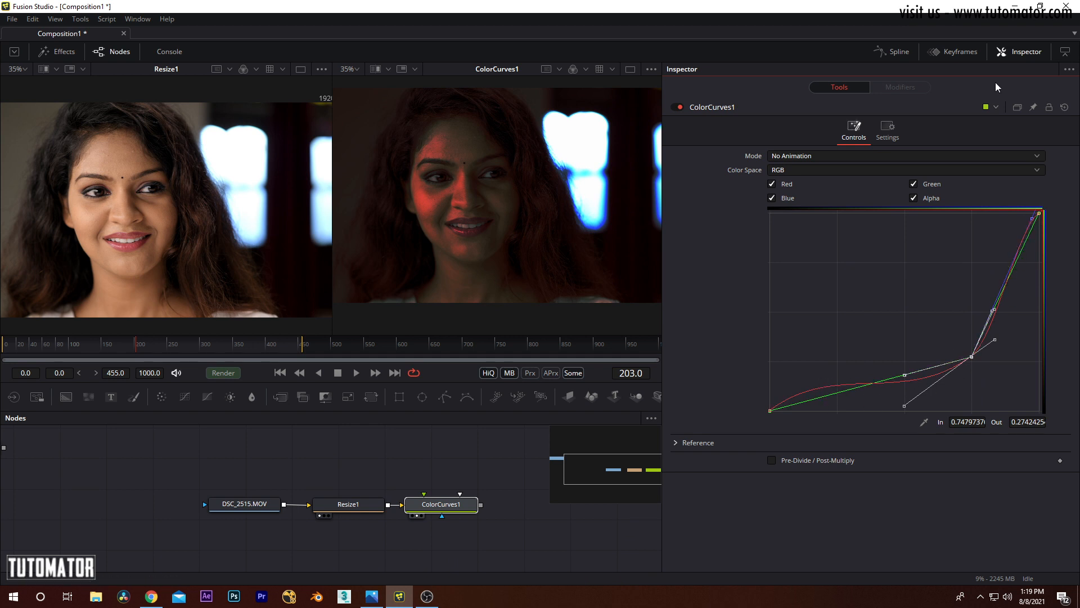
{"action": "left_click", "coordinate": [1065, 107]}
Step: Try a curve point at about In 0.30, Out 0.74 with linear and smooth handles, shift it to about 0.55, 0.62, and reset ColorCurves1
{"action": "left_click_drag", "start_coordinate": [912, 307], "coordinate": [852, 263]}
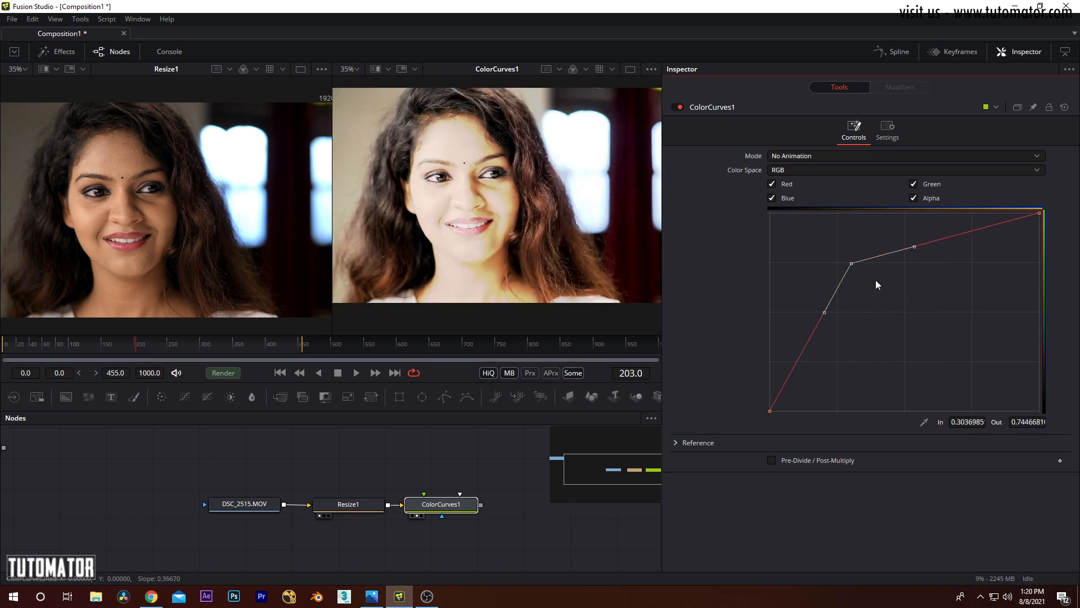
{"action": "left_click_drag", "start_coordinate": [815, 226], "coordinate": [802, 285]}
{"action": "key", "text": "shift+l"}
{"action": "key", "text": "shift+s"}
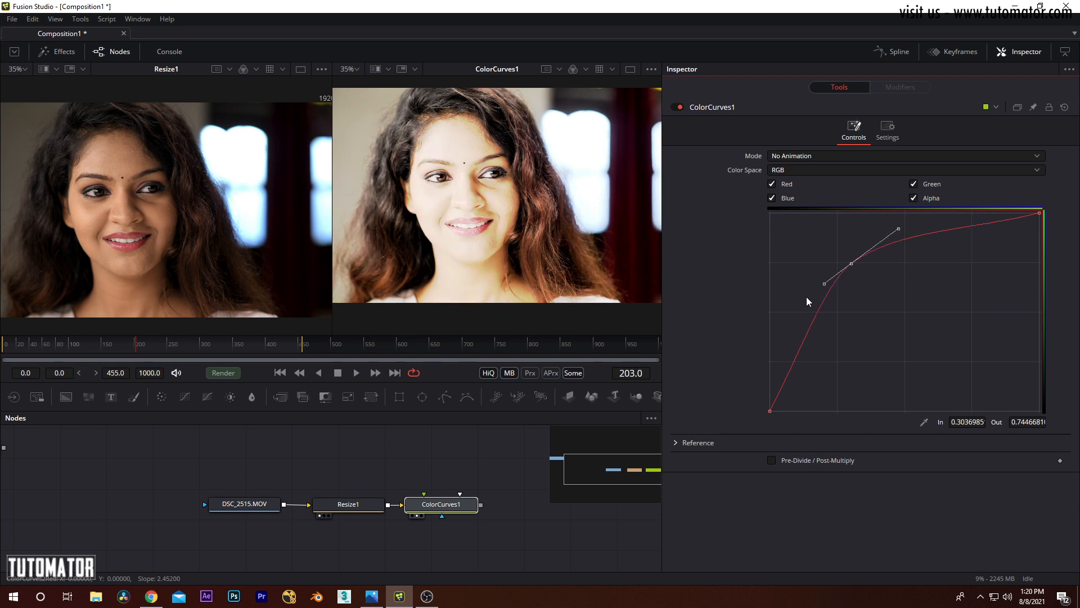
{"action": "left_click_drag", "start_coordinate": [851, 264], "coordinate": [892, 308]}
{"action": "left_click", "coordinate": [1064, 107]}
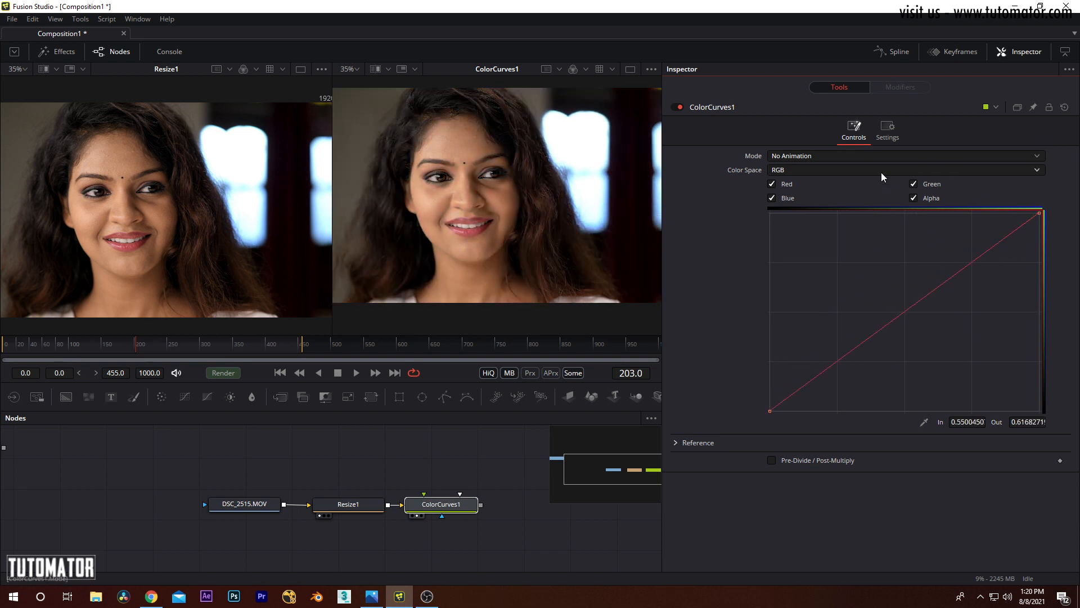
Step: Expand the Reference settings of ColorCurves1, narrow the Inspector to enlarge the viewers, and reset the node
{"action": "left_click", "coordinate": [676, 443]}
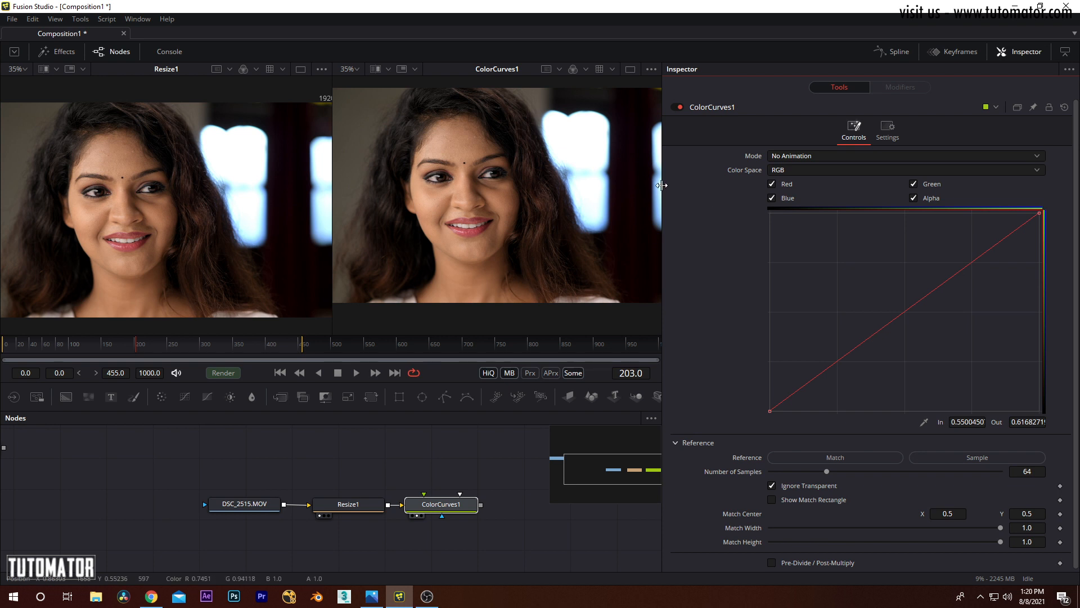
{"action": "left_click_drag", "start_coordinate": [663, 186], "coordinate": [795, 186]}
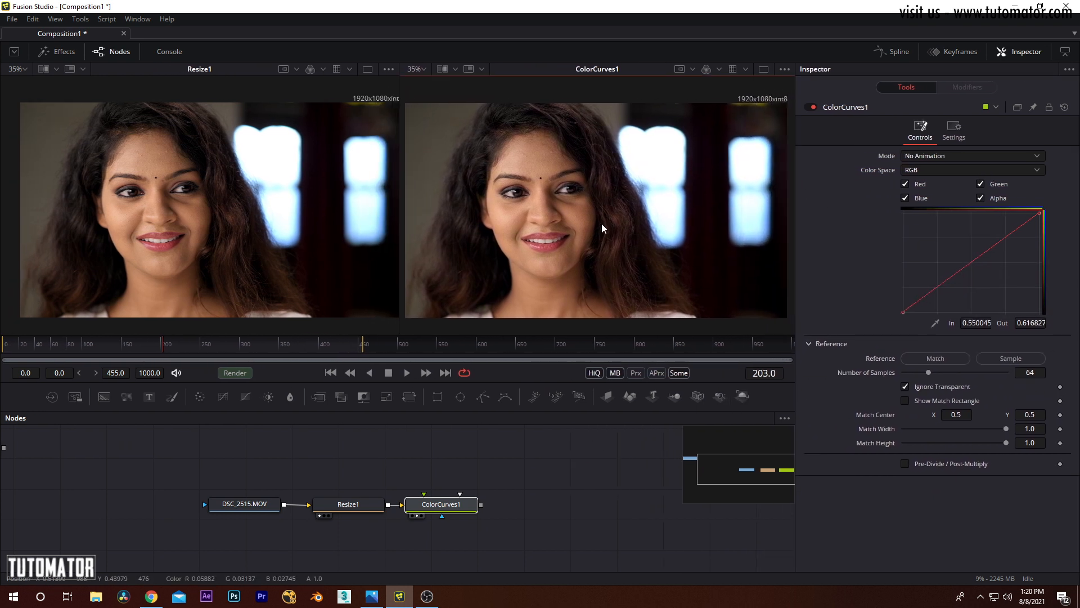
{"action": "left_click", "coordinate": [523, 477]}
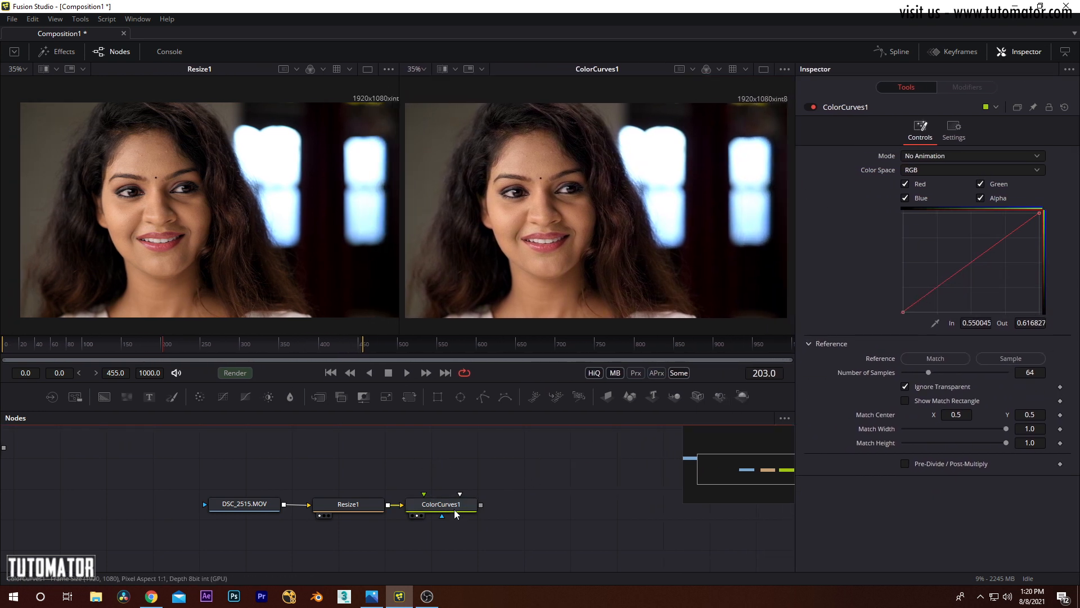
{"action": "left_click", "coordinate": [1067, 106]}
Step: Move the DSC_2515.MOV and Resize1 nodes together away from ColorCurves1 to free space between them
{"action": "left_click_drag", "start_coordinate": [373, 444], "coordinate": [261, 515]}
{"action": "left_click_drag", "start_coordinate": [345, 511], "coordinate": [201, 508]}
{"action": "left_click", "coordinate": [228, 477]}
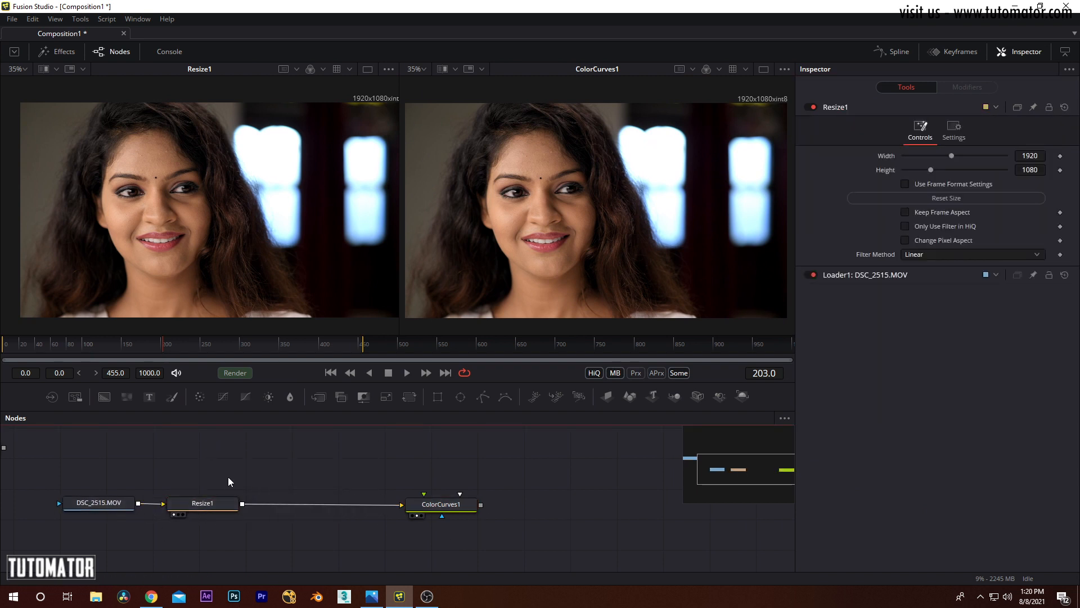
Step: Add a Color Corrector node above the chain as a separate branch from Resize1 and show it in the first viewer
{"action": "left_click", "coordinate": [79, 18]}
{"action": "mouse_move", "coordinate": [104, 120]}
{"action": "mouse_move", "coordinate": [114, 63]}
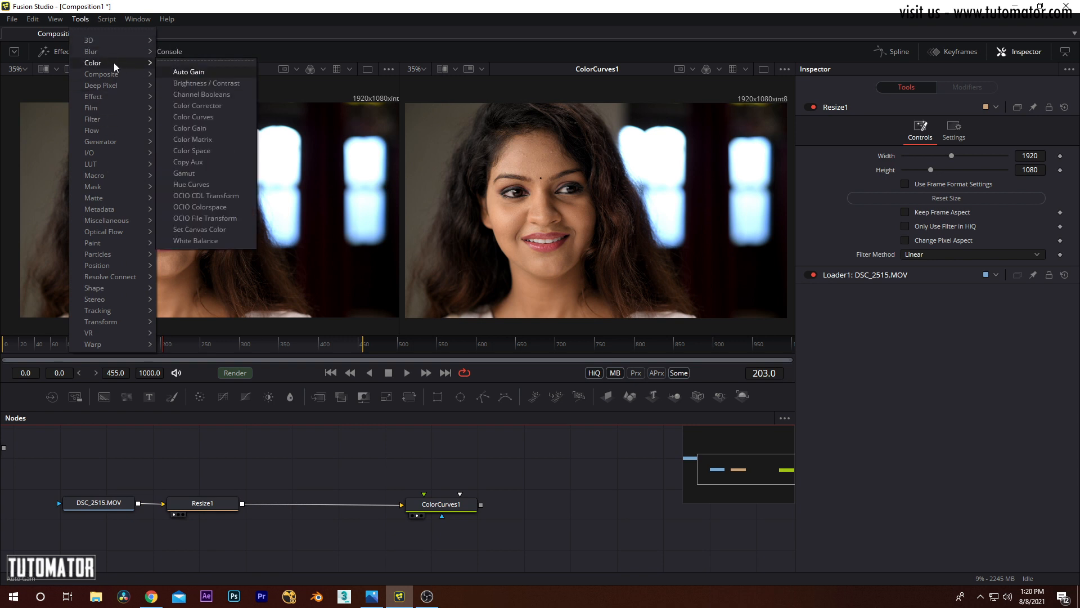
{"action": "left_click", "coordinate": [201, 106]}
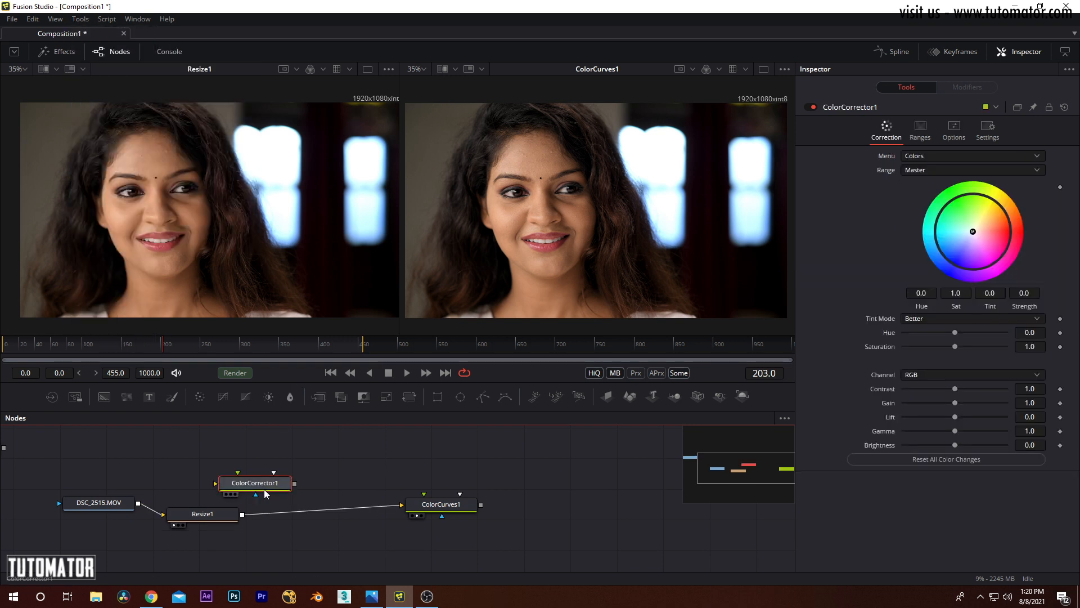
{"action": "left_click_drag", "start_coordinate": [211, 523], "coordinate": [207, 511]}
{"action": "left_click_drag", "start_coordinate": [278, 468], "coordinate": [291, 463]}
{"action": "left_click_drag", "start_coordinate": [238, 502], "coordinate": [327, 461]}
{"action": "key", "text": "1"}
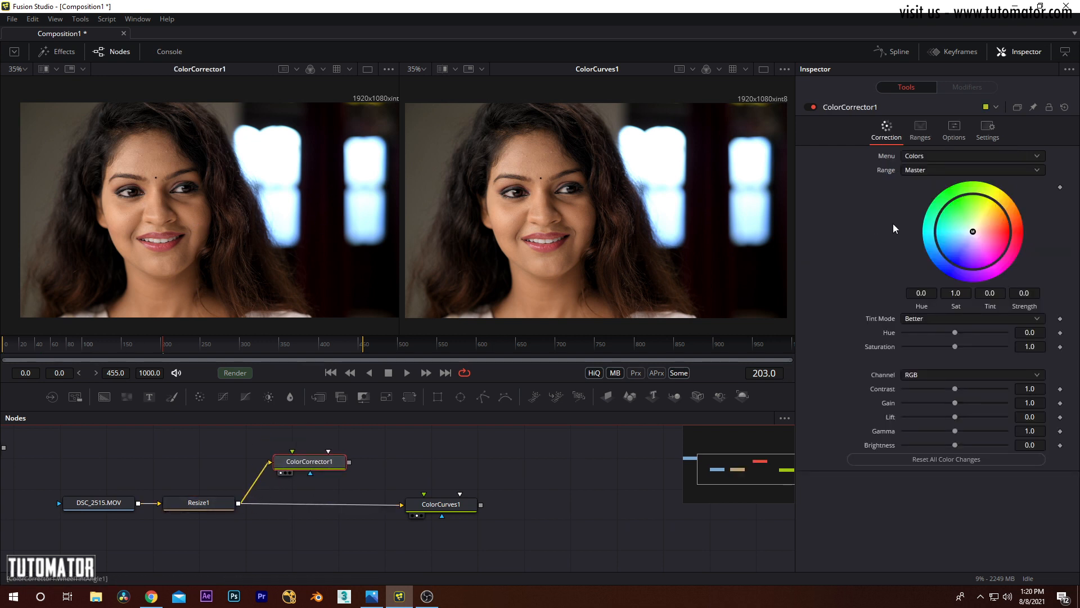
Step: Tint ColorCorrector1's shadows, midtones and highlights on the color wheel, pulling the highlights toward cyan-green at about Tint 0.44, Strength 0.78
{"action": "left_click", "coordinate": [932, 171]}
{"action": "left_click", "coordinate": [923, 185]}
{"action": "mouse_move", "coordinate": [972, 232]}
{"action": "left_mouse_down"}
{"action": "mouse_move", "coordinate": [990, 222]}
{"action": "mouse_move", "coordinate": [980, 227]}
{"action": "left_mouse_up"}
{"action": "left_click", "coordinate": [923, 170]}
{"action": "left_click", "coordinate": [925, 184]}
{"action": "mouse_move", "coordinate": [973, 232]}
{"action": "left_mouse_down"}
{"action": "mouse_move", "coordinate": [962, 220]}
{"action": "mouse_move", "coordinate": [977, 242]}
{"action": "left_mouse_up"}
{"action": "left_click", "coordinate": [916, 168]}
{"action": "left_click", "coordinate": [918, 181]}
{"action": "left_click_drag", "start_coordinate": [972, 233], "coordinate": [942, 219]}
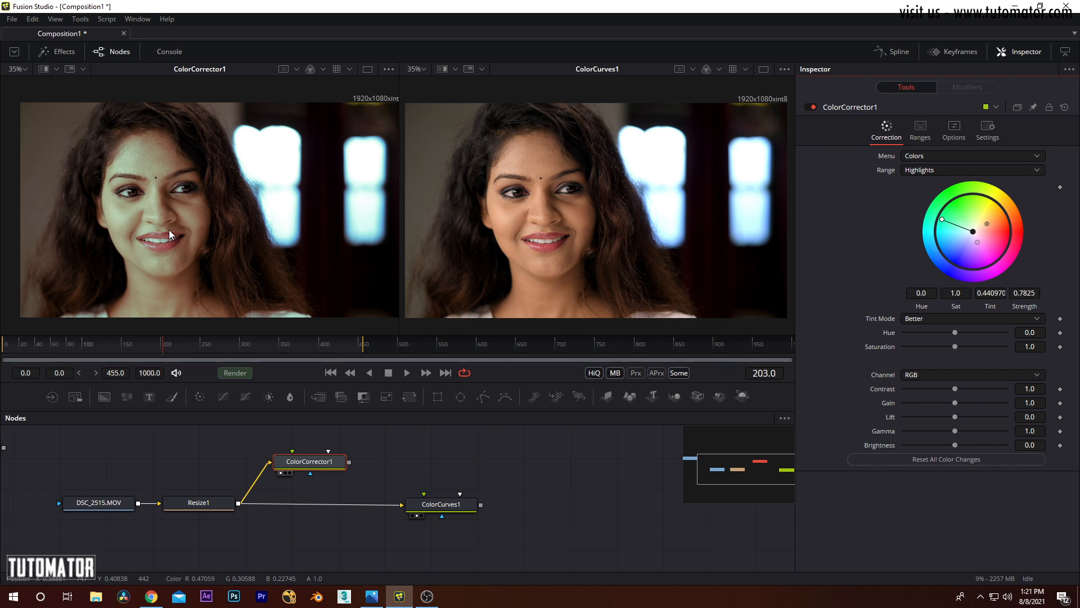
Step: Reposition ColorCorrector1 and connect its output to the Reference image input of ColorCurves1
{"action": "left_click", "coordinate": [452, 506]}
{"action": "left_click", "coordinate": [181, 507]}
{"action": "mouse_move", "coordinate": [336, 462]}
{"action": "left_mouse_down"}
{"action": "mouse_move", "coordinate": [347, 450]}
{"action": "mouse_move", "coordinate": [329, 459]}
{"action": "left_mouse_up"}
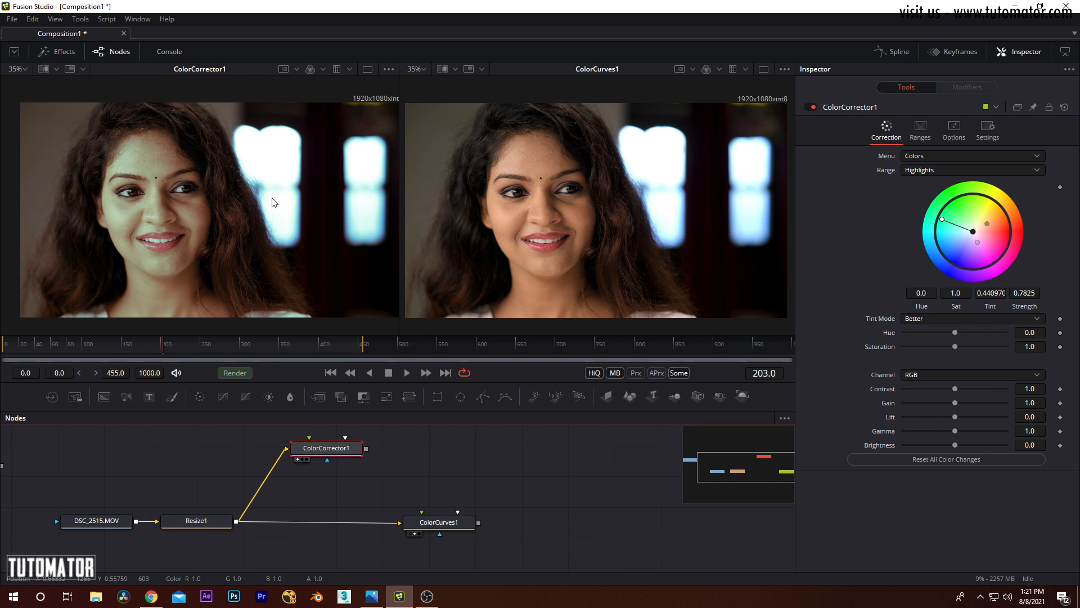
{"action": "left_click_drag", "start_coordinate": [330, 454], "coordinate": [392, 474]}
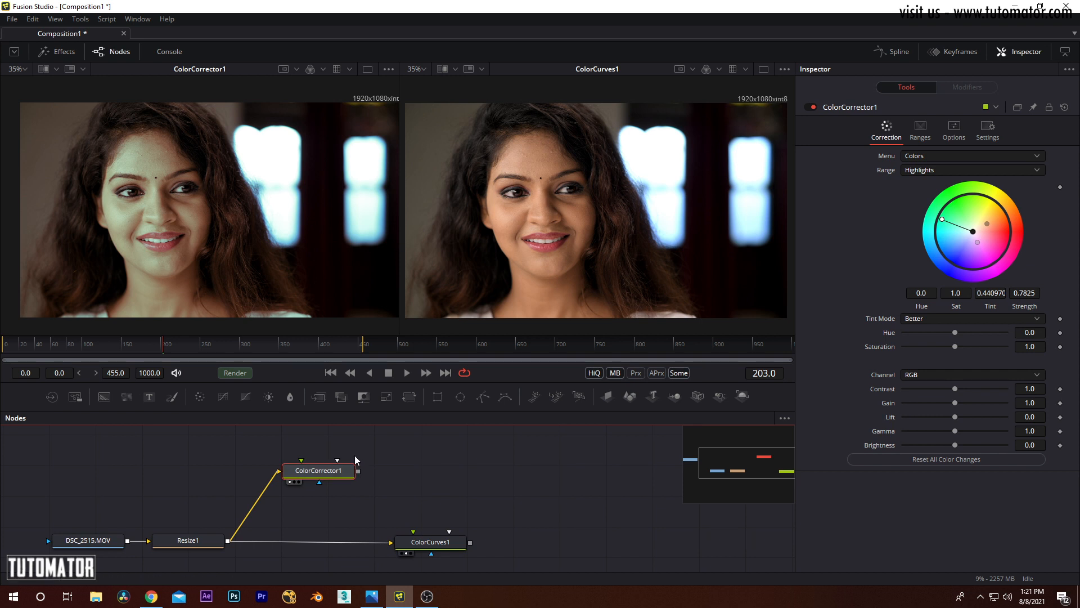
{"action": "left_click_drag", "start_coordinate": [363, 433], "coordinate": [358, 447]}
{"action": "left_click_drag", "start_coordinate": [381, 491], "coordinate": [416, 521]}
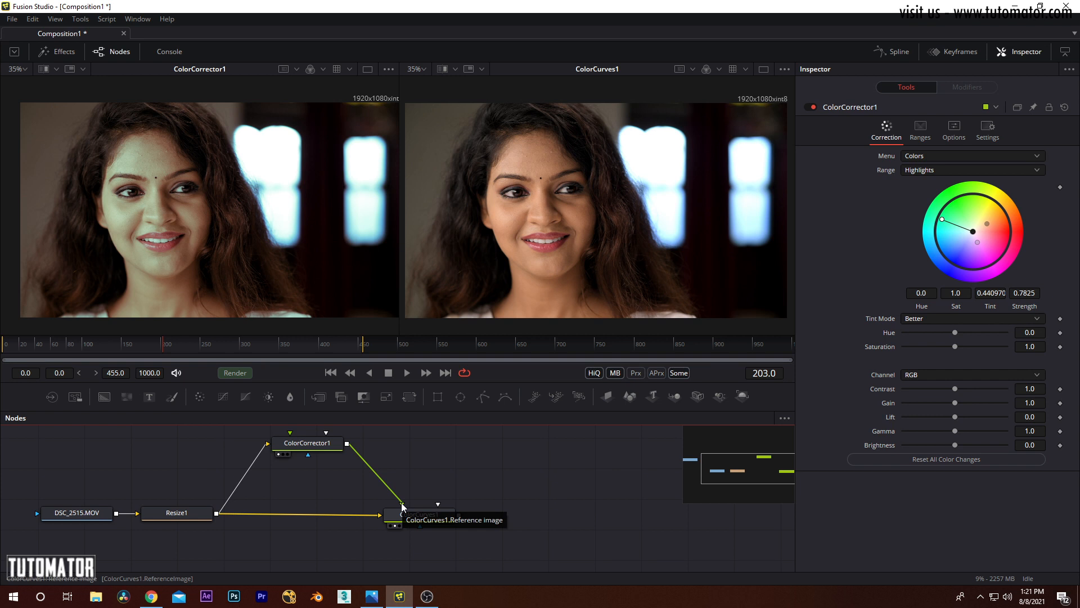
Step: Match ColorCurves1 to its reference image with 64 samples from the Reference settings
{"action": "left_click", "coordinate": [421, 519]}
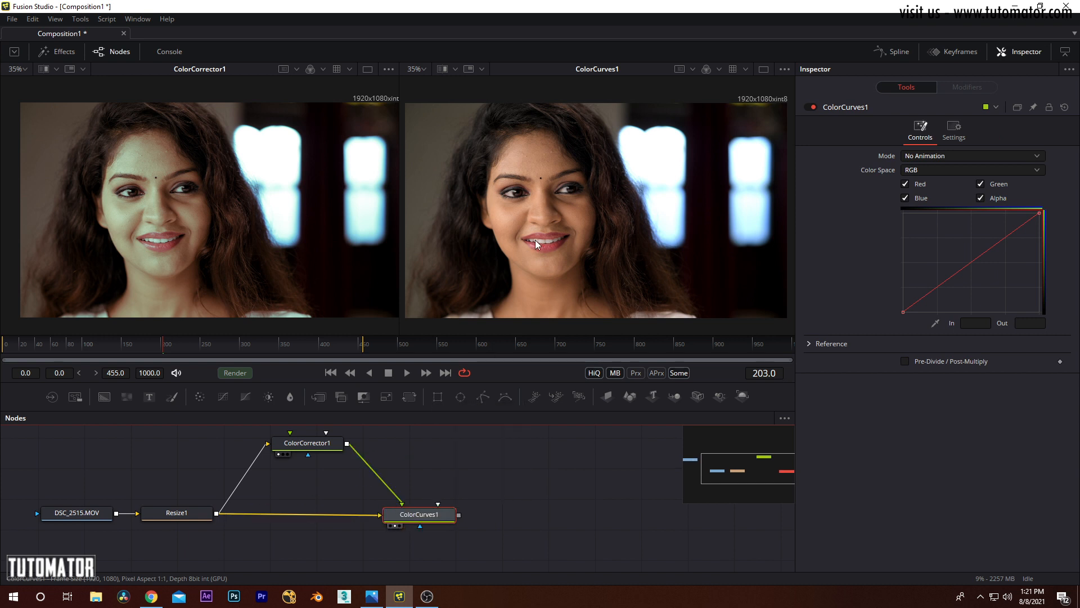
{"action": "left_click_drag", "start_coordinate": [568, 206], "coordinate": [573, 212]}
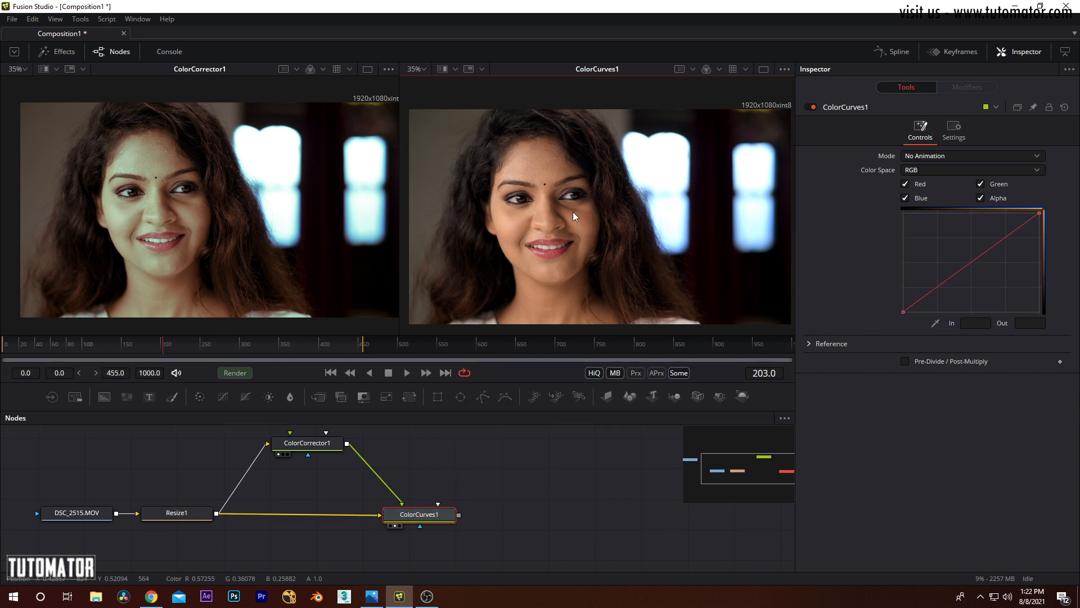
{"action": "left_click", "coordinate": [810, 344]}
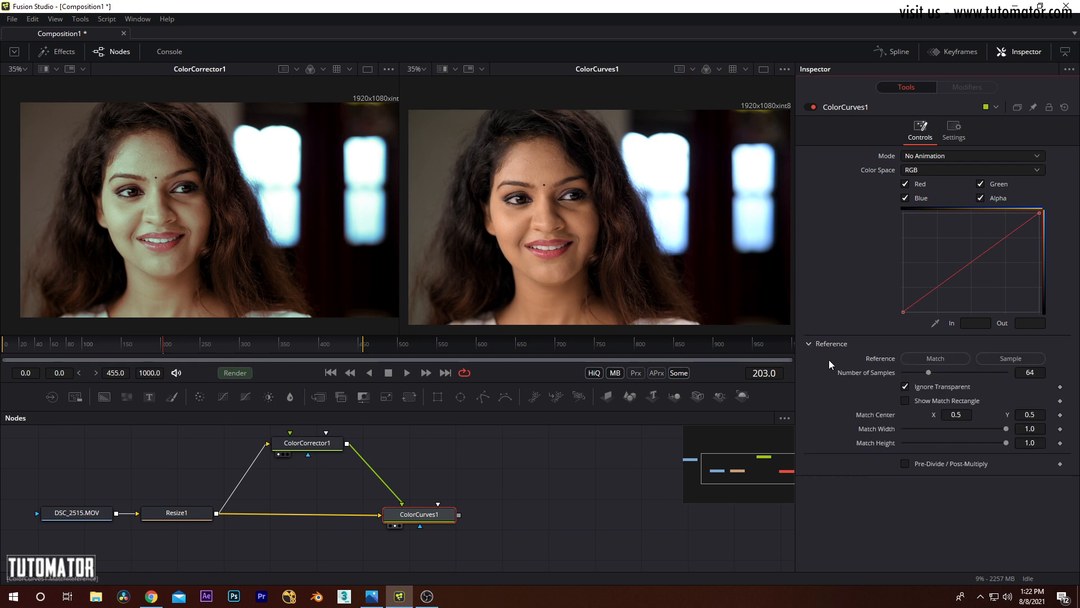
{"action": "left_click", "coordinate": [922, 360]}
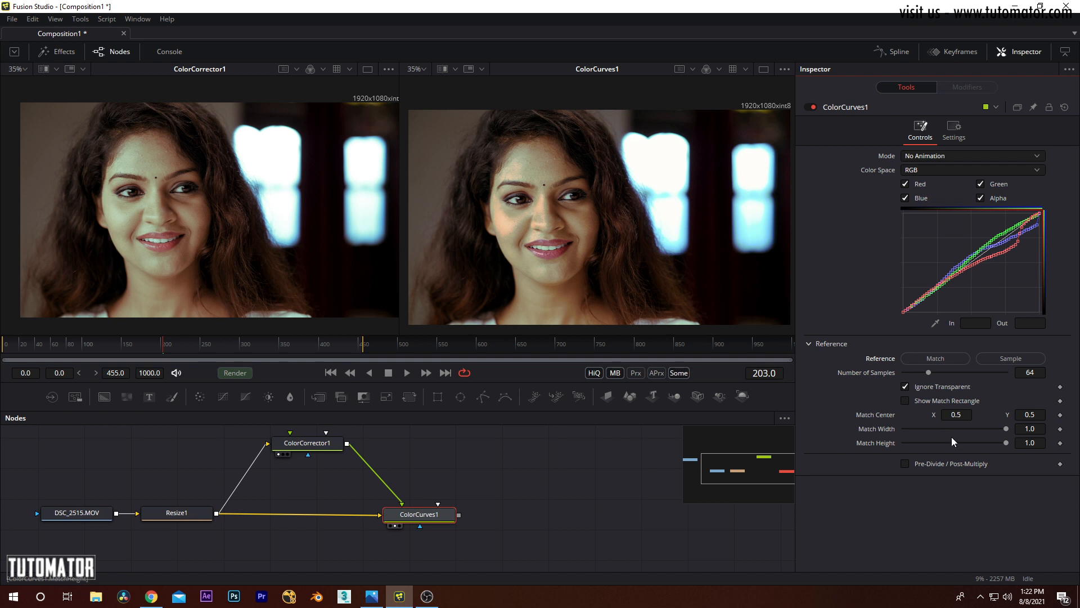
Step: Compare the matched ColorCurves1 image with ColorCorrector1 and examine the match size settings and generated channel curves
{"action": "left_click_drag", "start_coordinate": [1005, 430], "coordinate": [1072, 439]}
{"action": "left_click", "coordinate": [318, 448]}
{"action": "left_click", "coordinate": [413, 514]}
{"action": "scroll", "coordinate": [471, 436], "scroll_direction": "up", "scroll_amount": 1}
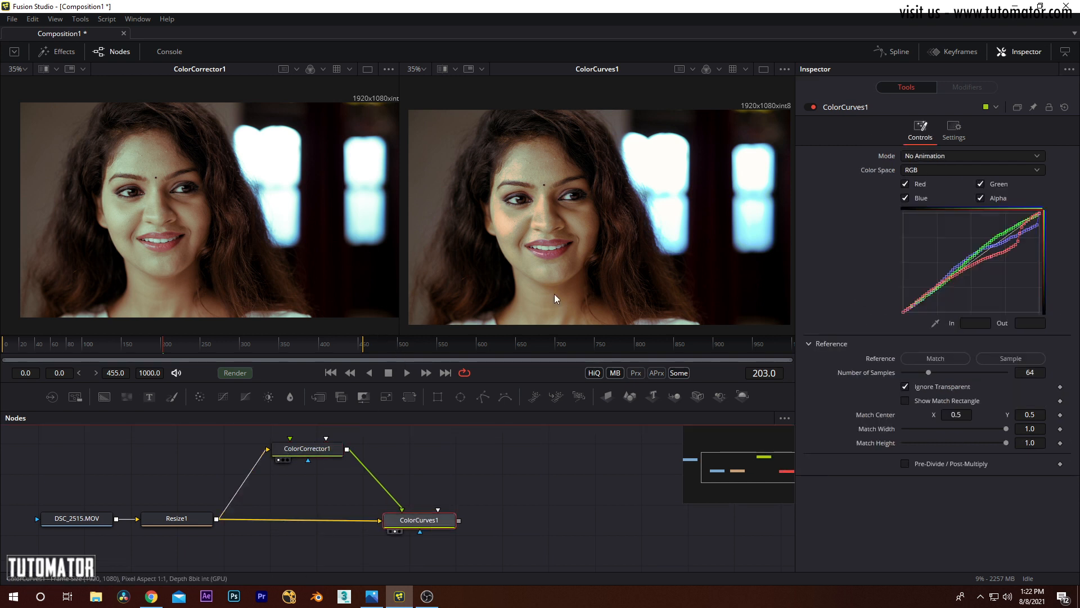
{"action": "left_click", "coordinate": [318, 450]}
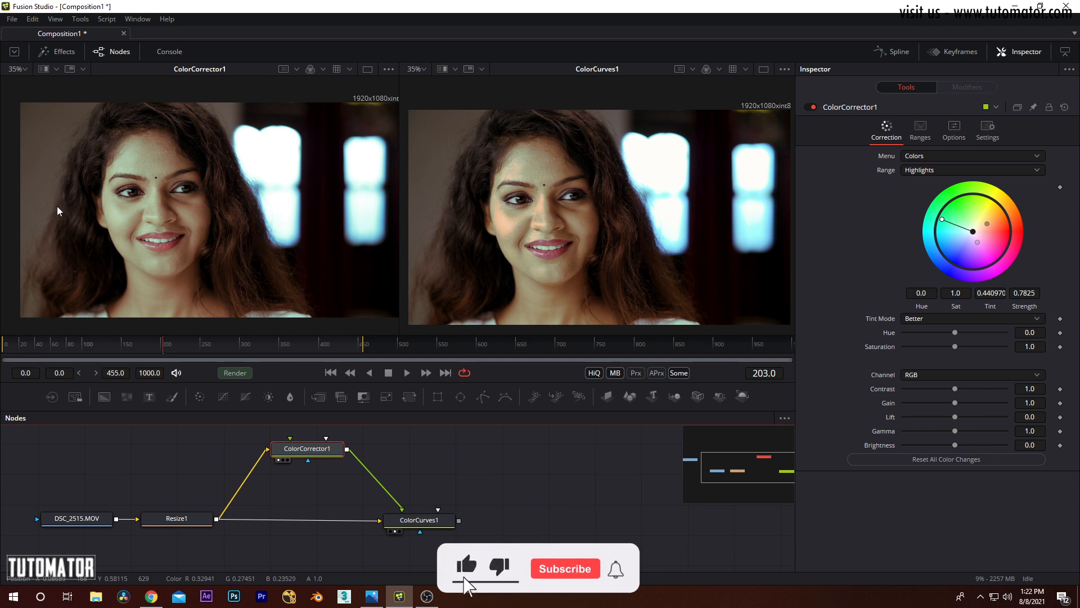
{"action": "left_click", "coordinate": [445, 520]}
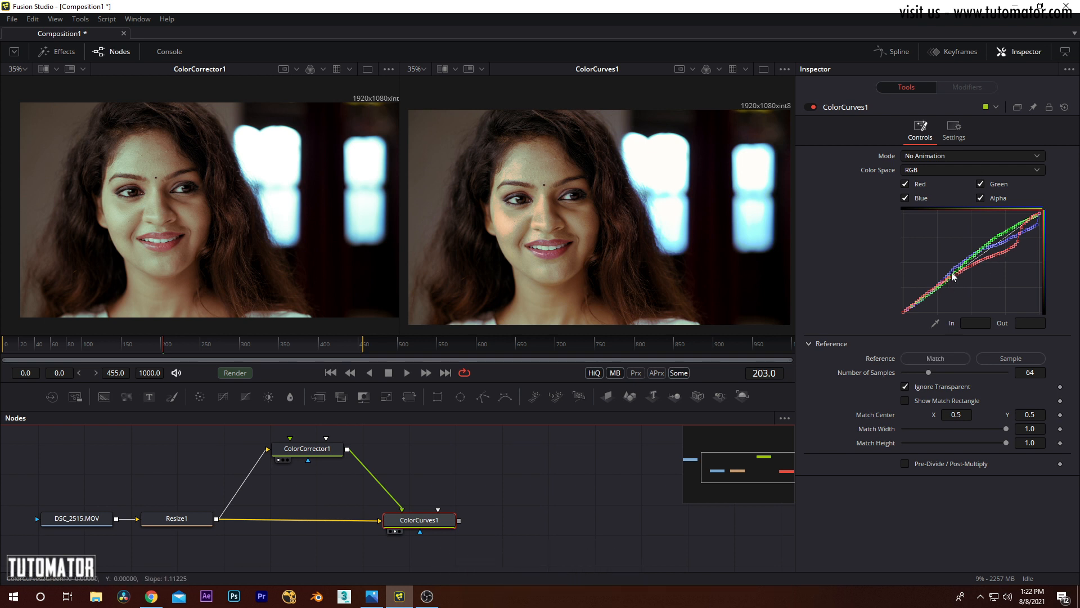
{"action": "left_click", "coordinate": [539, 507]}
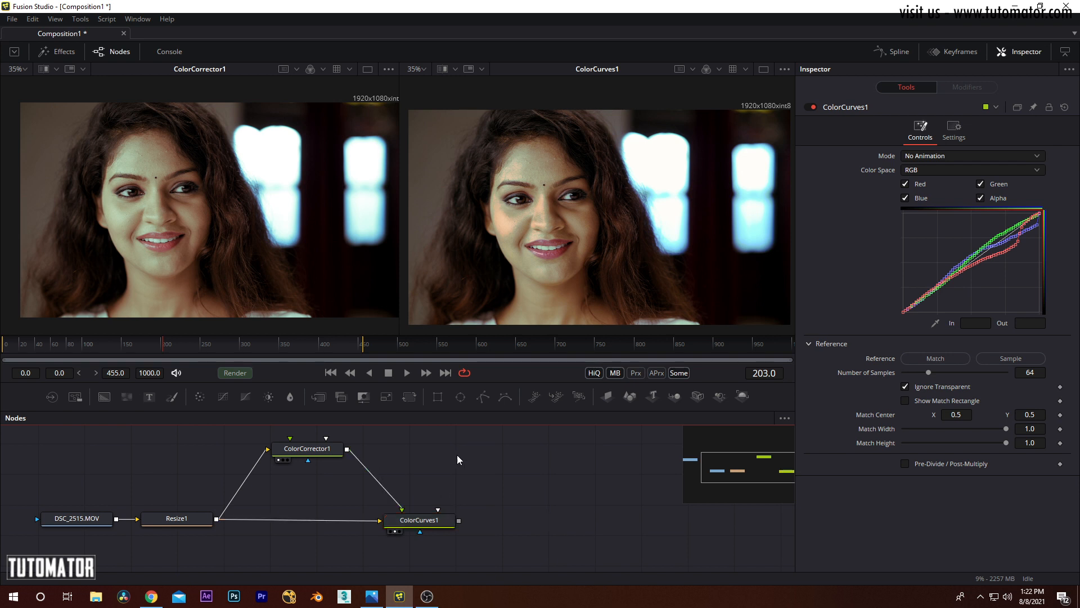
Step: Delete the ColorCorrector1 and ColorCurves1 nodes, leaving only DSC_2515.MOV and Resize1
{"action": "left_click_drag", "start_coordinate": [457, 455], "coordinate": [451, 470]}
{"action": "left_click", "coordinate": [304, 462]}
{"action": "key", "text": "Delete"}
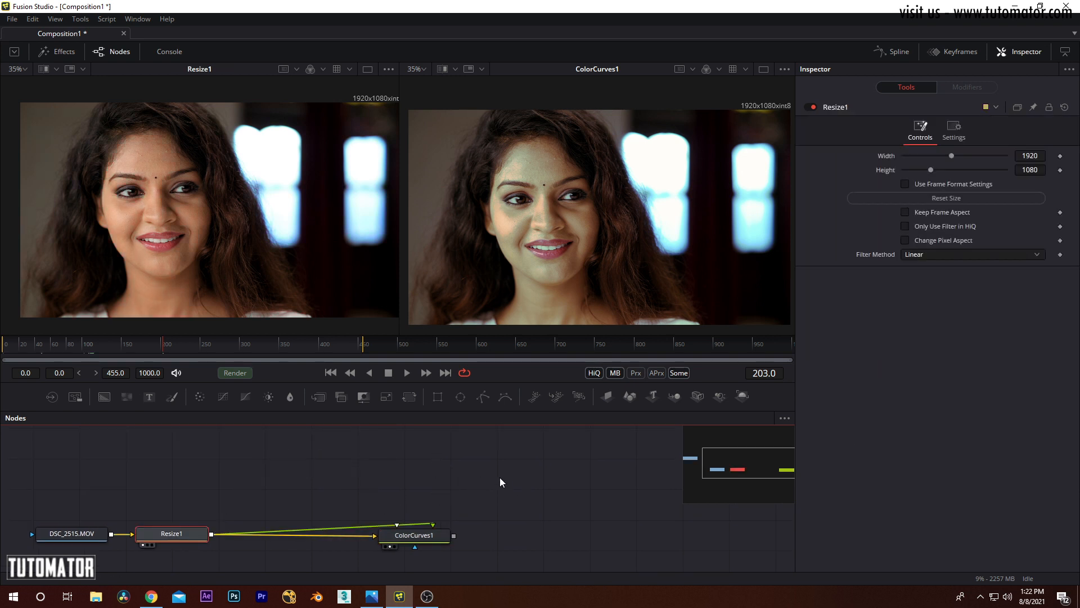
{"action": "key", "text": "Delete"}
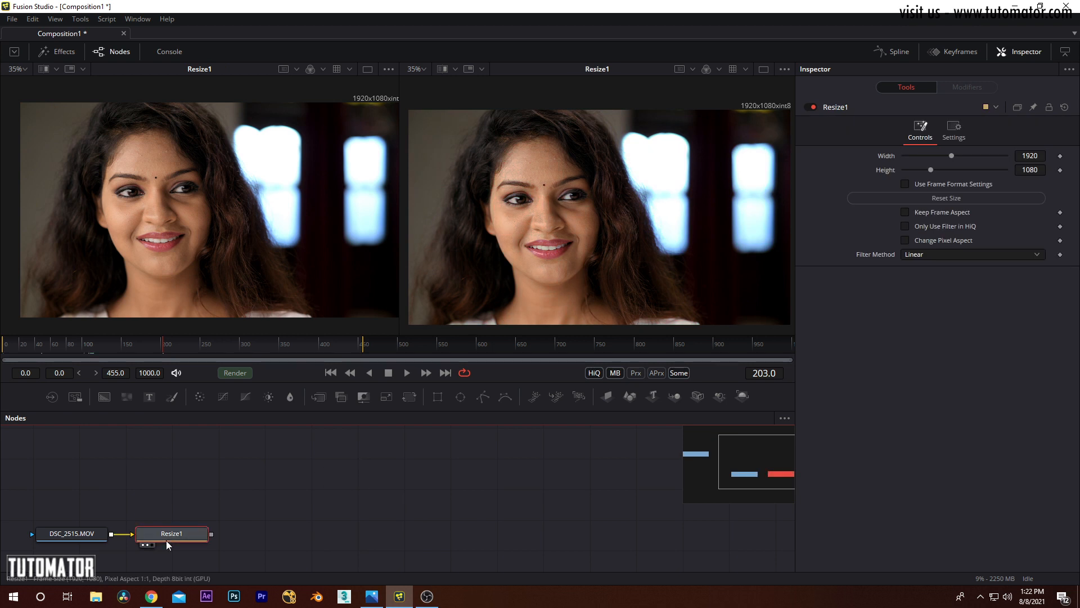
Step: Add a Color Gain node after Resize1, show it in the second viewer and display its Gain controls
{"action": "left_click", "coordinate": [81, 19]}
{"action": "mouse_move", "coordinate": [108, 63]}
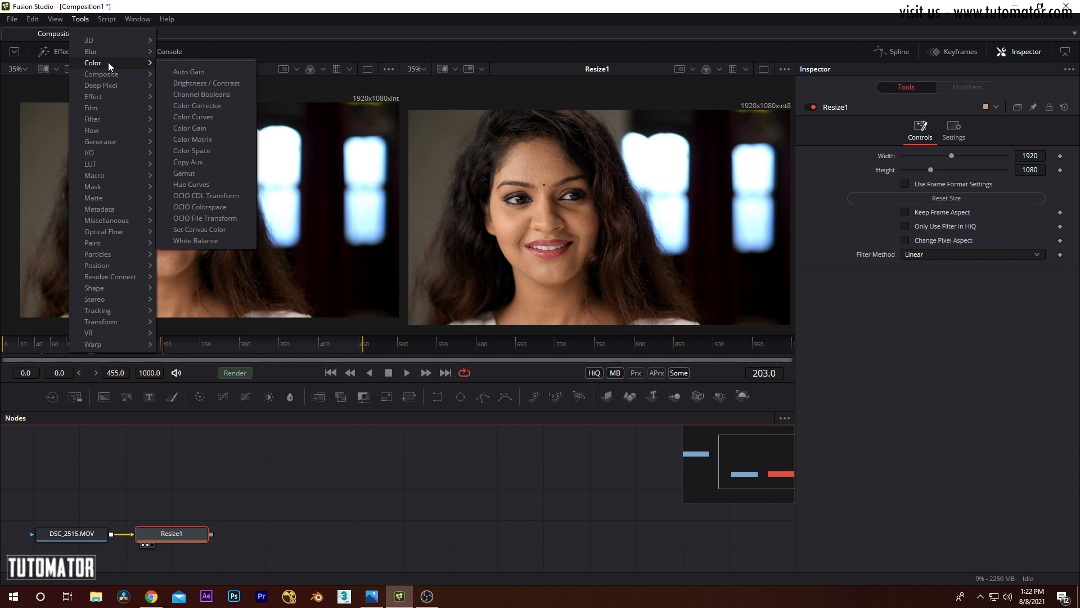
{"action": "left_click", "coordinate": [205, 128]}
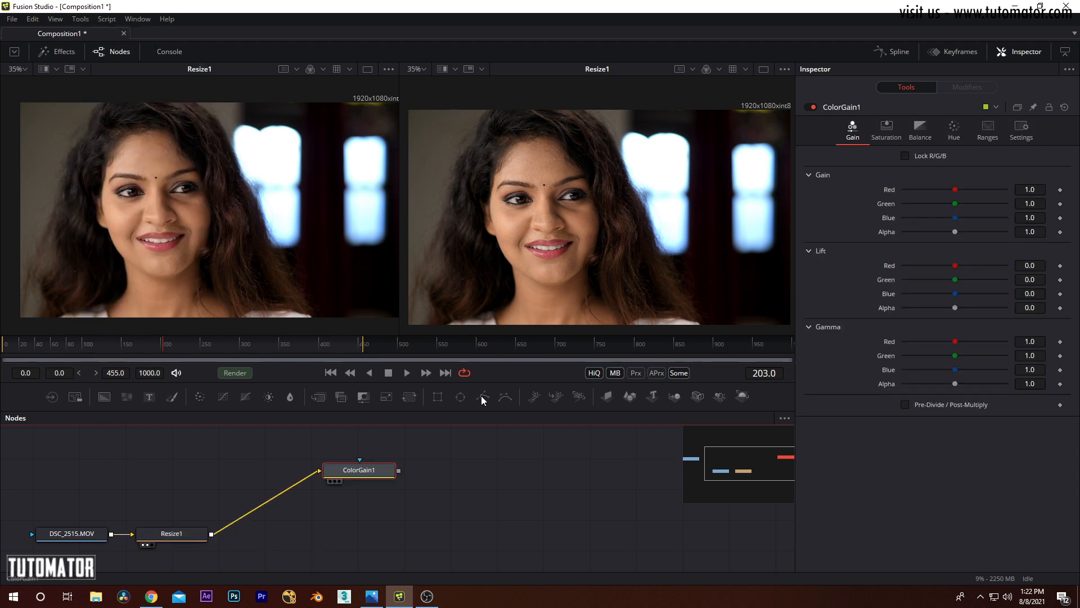
{"action": "mouse_move", "coordinate": [633, 205]}
{"action": "left_mouse_down"}
{"action": "mouse_move", "coordinate": [630, 195]}
{"action": "mouse_move", "coordinate": [629, 205]}
{"action": "left_mouse_up"}
{"action": "left_click", "coordinate": [850, 130]}
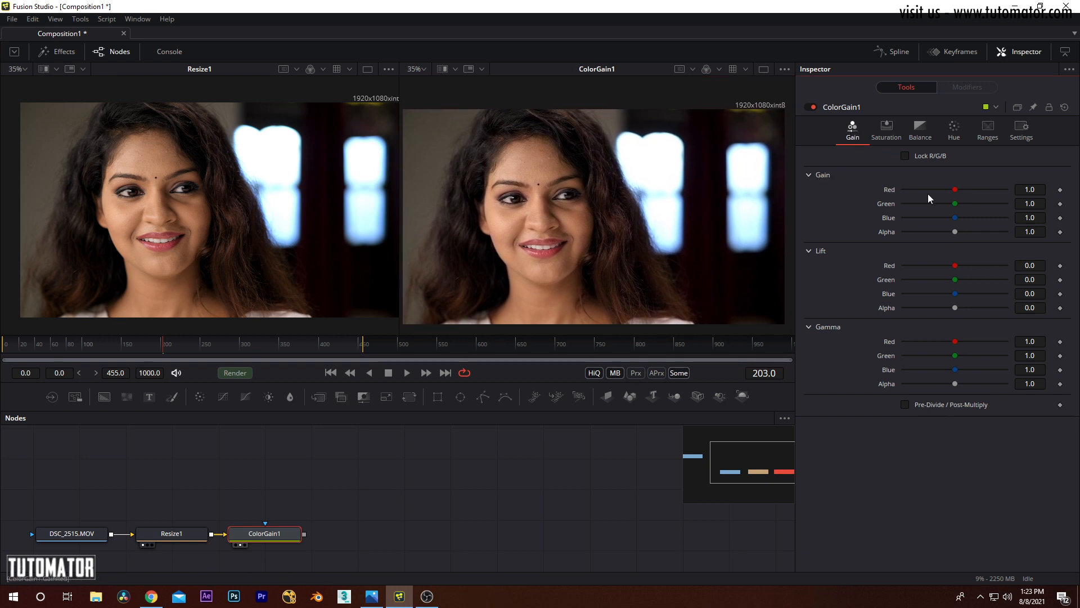
Step: Try Gain Red 0.99, Green 0.93, Blue 0.56 and Lift Red -0.11, Green 0.67, Blue 0.42, Alpha 0.55, and reset ColorGain1
{"action": "left_click_drag", "start_coordinate": [957, 187], "coordinate": [935, 225]}
{"action": "left_click_drag", "start_coordinate": [954, 265], "coordinate": [982, 308]}
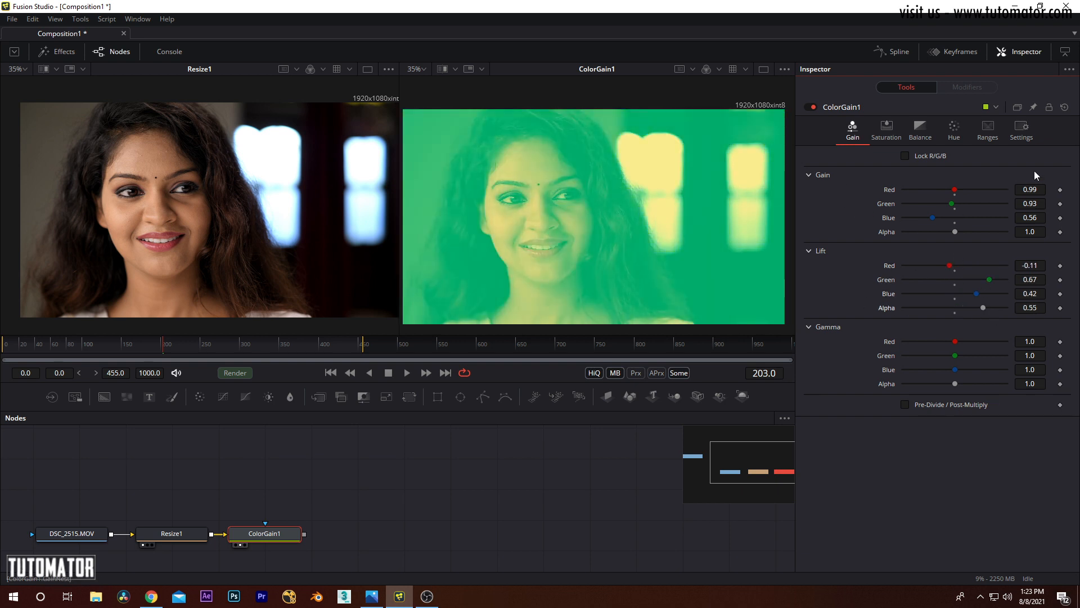
{"action": "left_click", "coordinate": [1064, 107]}
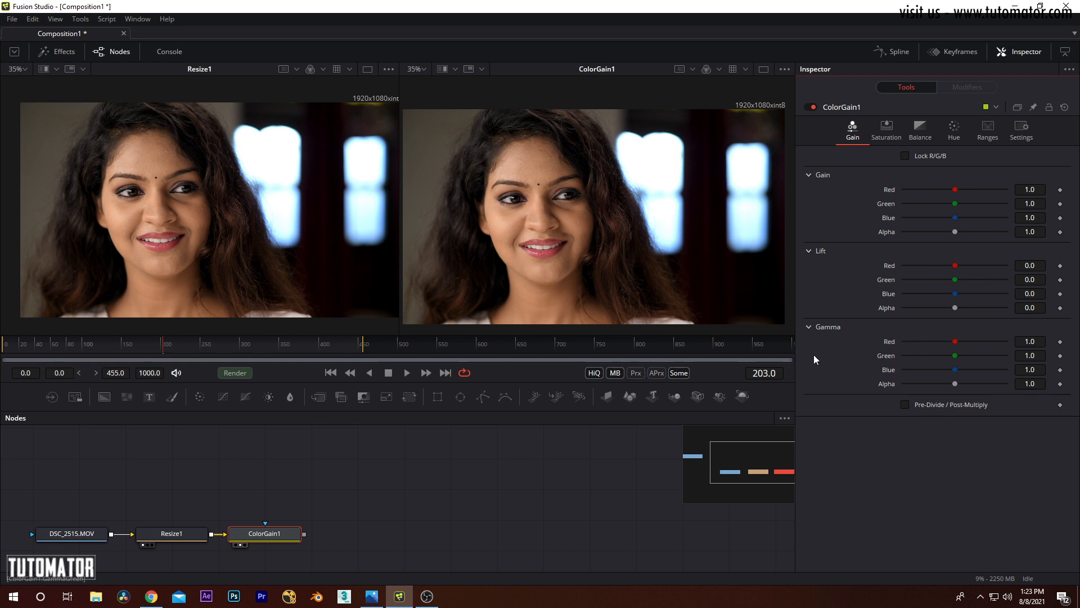
Step: Add a Brightness / Contrast node and detach it from ColorGain1, placing it above the node chain
{"action": "left_click", "coordinate": [80, 19]}
{"action": "mouse_move", "coordinate": [102, 62]}
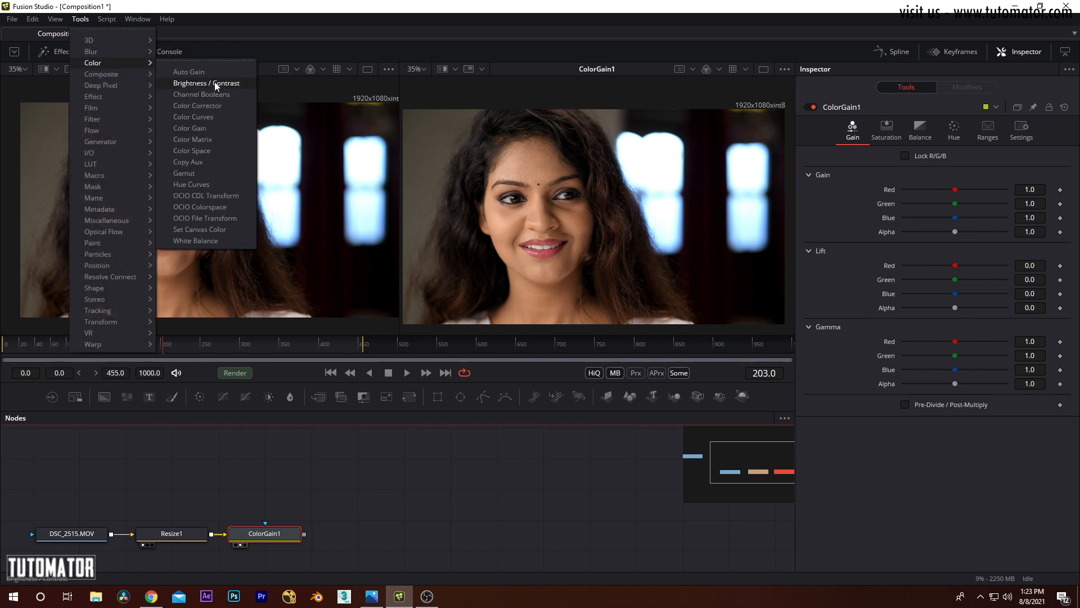
{"action": "left_click", "coordinate": [217, 85]}
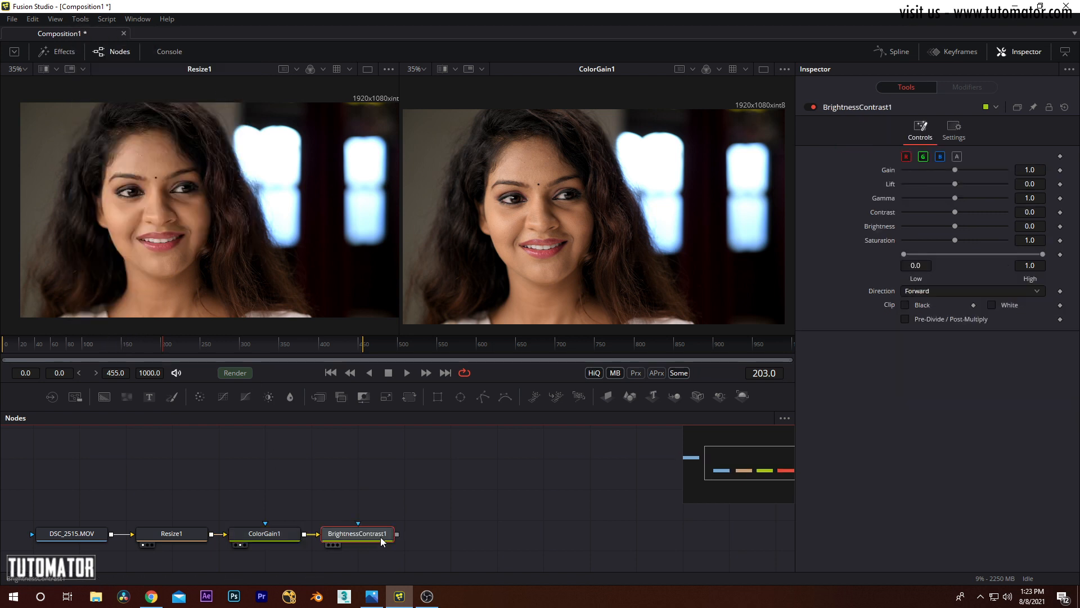
{"action": "left_click_drag", "start_coordinate": [350, 535], "coordinate": [295, 473]}
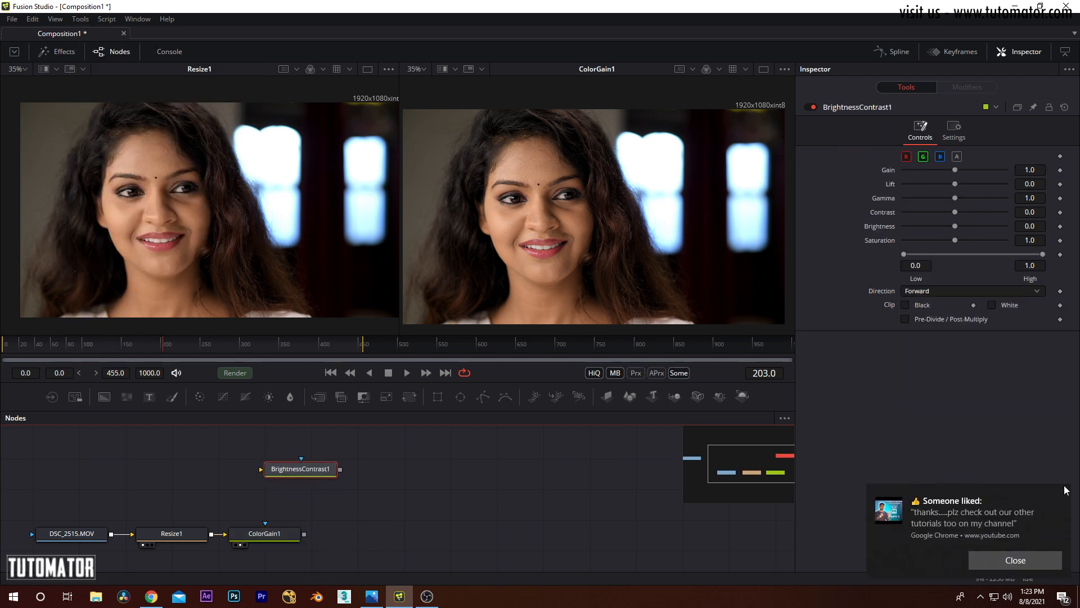
Step: Show BrightnessContrast1 in the first viewer and limit its adjustment to the red channel by disabling green and blue
{"action": "left_click", "coordinate": [1061, 495]}
{"action": "left_click", "coordinate": [309, 470]}
{"action": "key", "text": "1"}
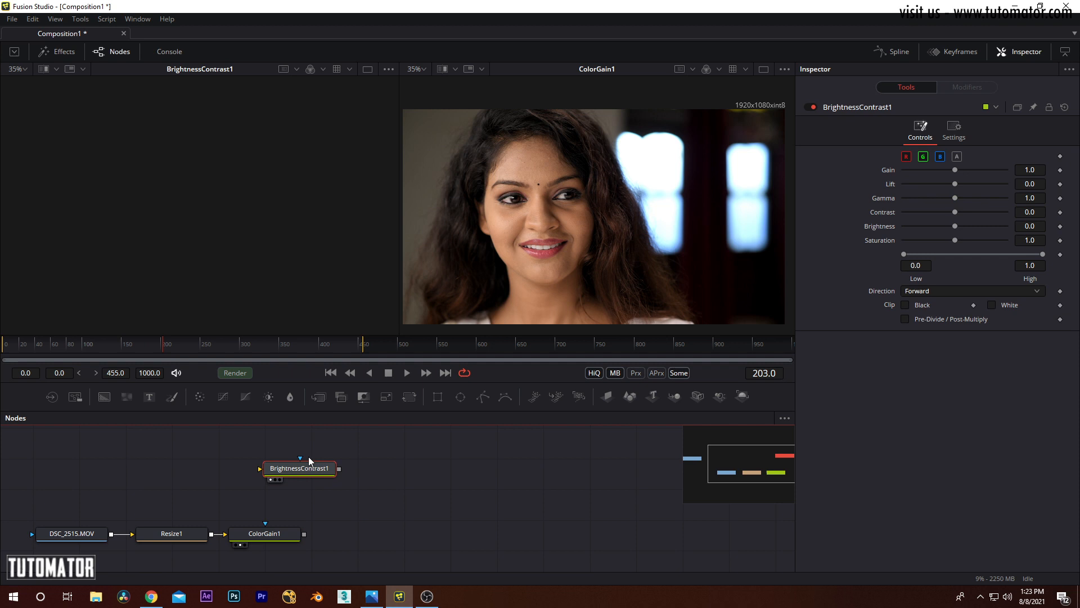
{"action": "left_click", "coordinate": [923, 158]}
{"action": "left_click", "coordinate": [940, 158]}
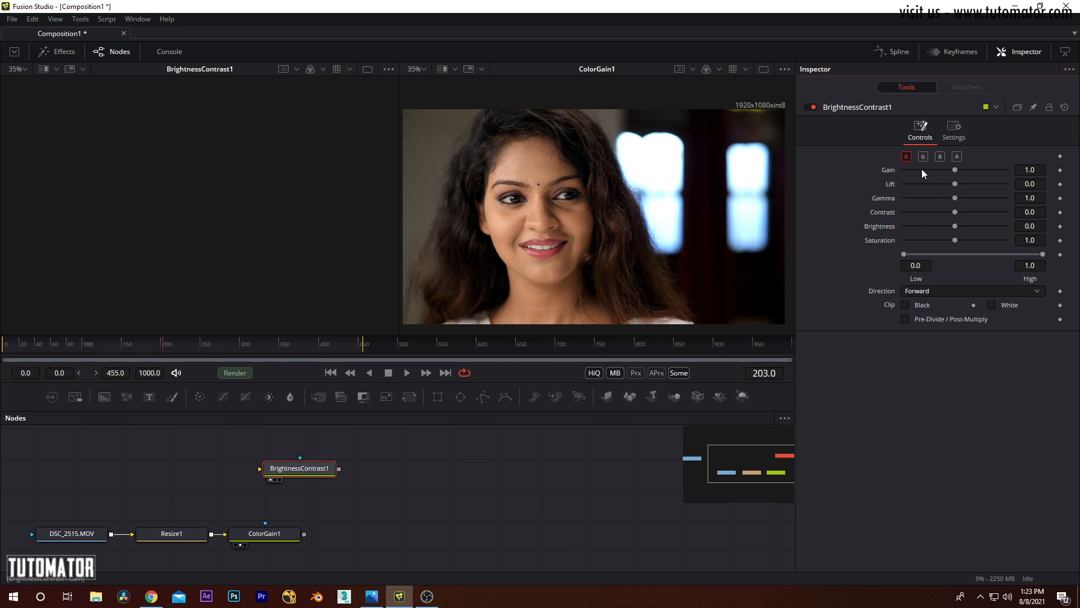
Step: Connect Resize1's output to the BrightnessContrast1 input and move ColorGain1 farther away from Resize1
{"action": "left_click", "coordinate": [273, 539]}
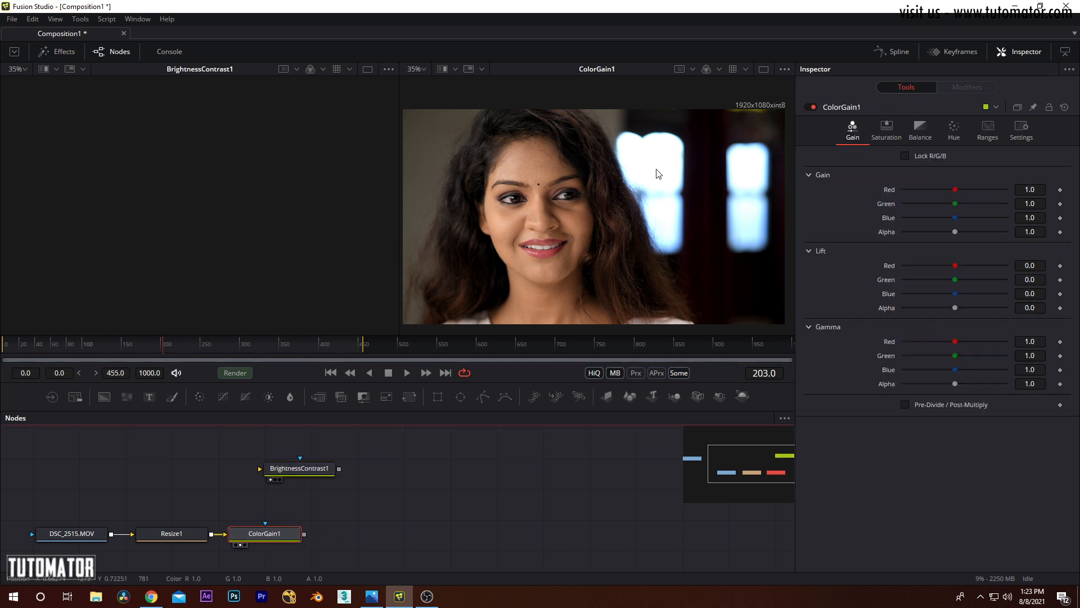
{"action": "left_click_drag", "start_coordinate": [211, 533], "coordinate": [259, 468]}
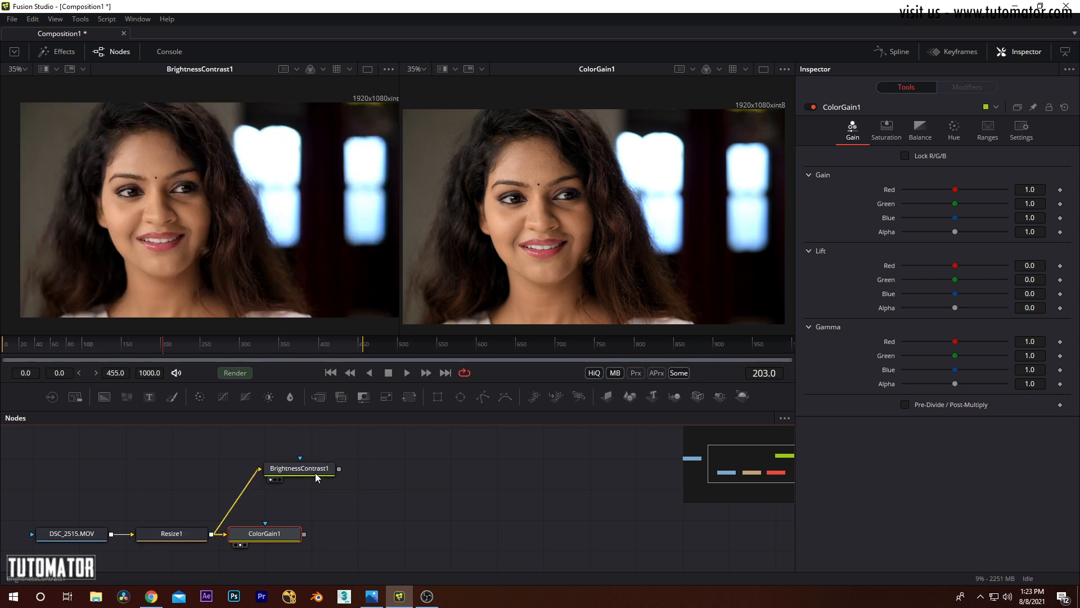
{"action": "left_click_drag", "start_coordinate": [272, 537], "coordinate": [327, 536]}
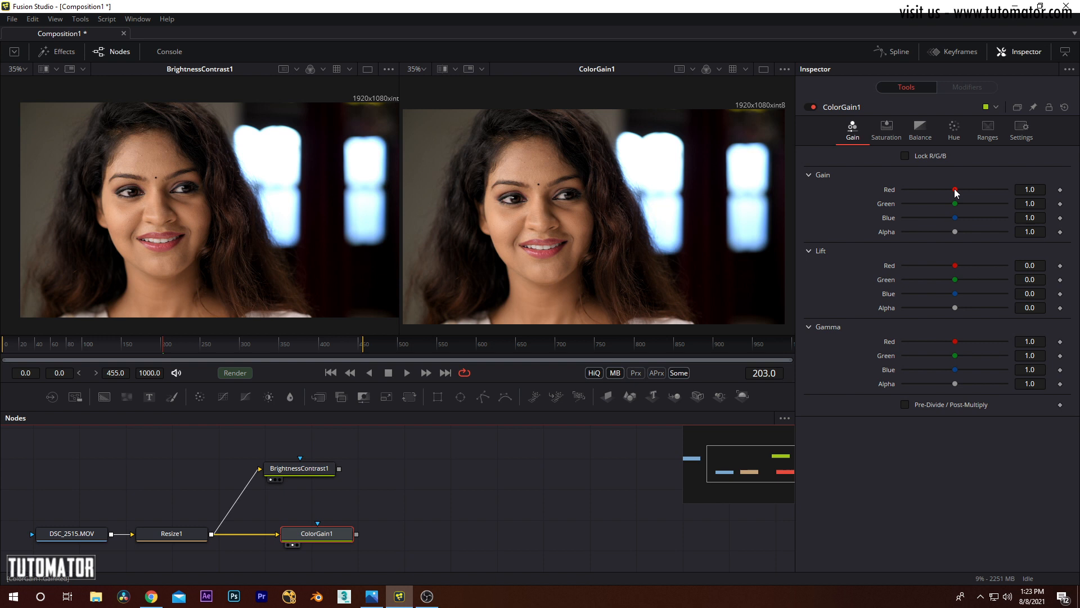
Step: Compare red gain in both nodes by setting ColorGain1's Gain Red to 2.05 and BrightnessContrast1's Gain to 2.45
{"action": "left_click_drag", "start_coordinate": [954, 192], "coordinate": [968, 192]}
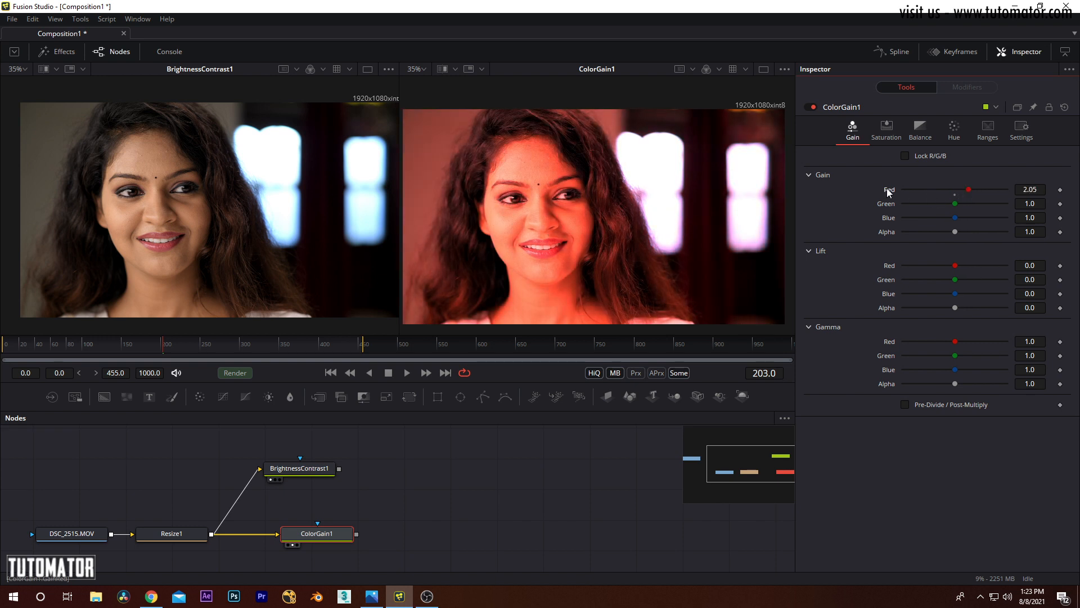
{"action": "left_click", "coordinate": [311, 467]}
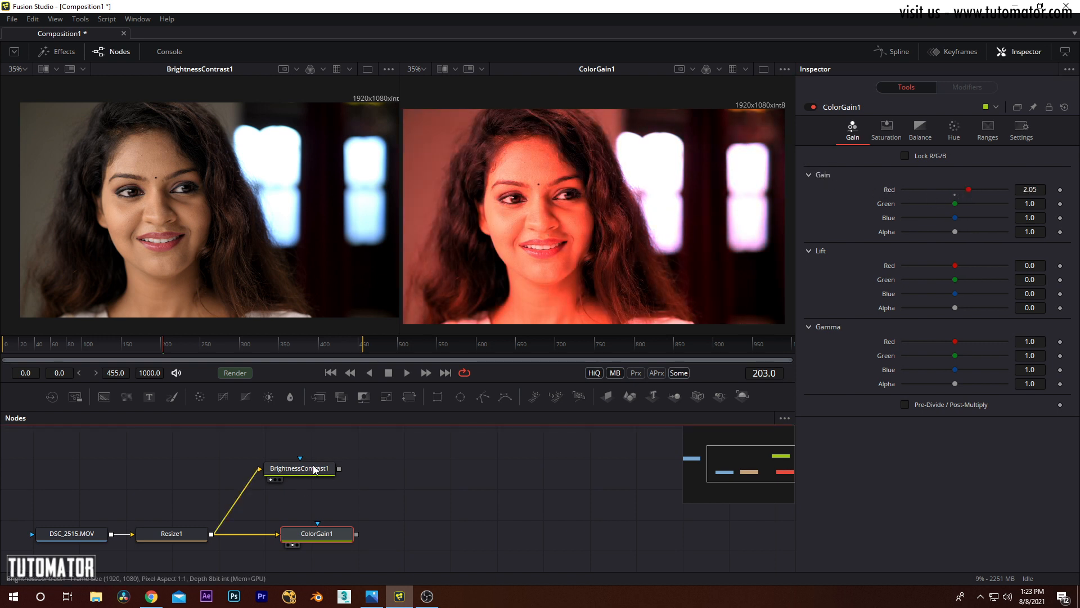
{"action": "left_click_drag", "start_coordinate": [955, 170], "coordinate": [973, 168]}
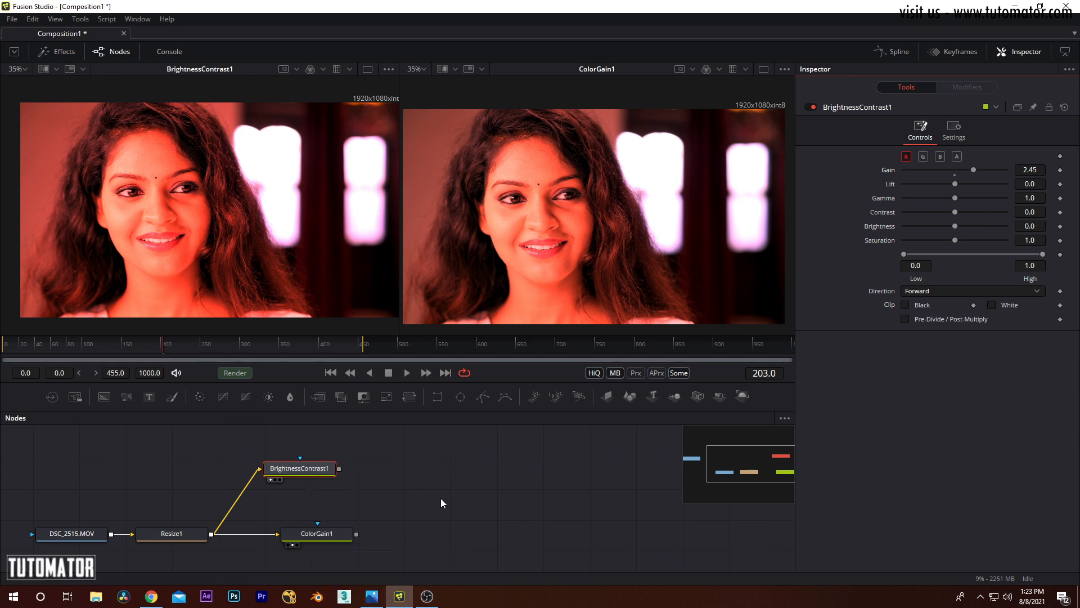
Step: Delete the BrightnessContrast1 node, then display ColorGain1's Saturation controls and reset ColorGain1 to its defaults
{"action": "left_click", "coordinate": [396, 447]}
{"action": "left_click", "coordinate": [336, 470]}
{"action": "key", "text": "Delete"}
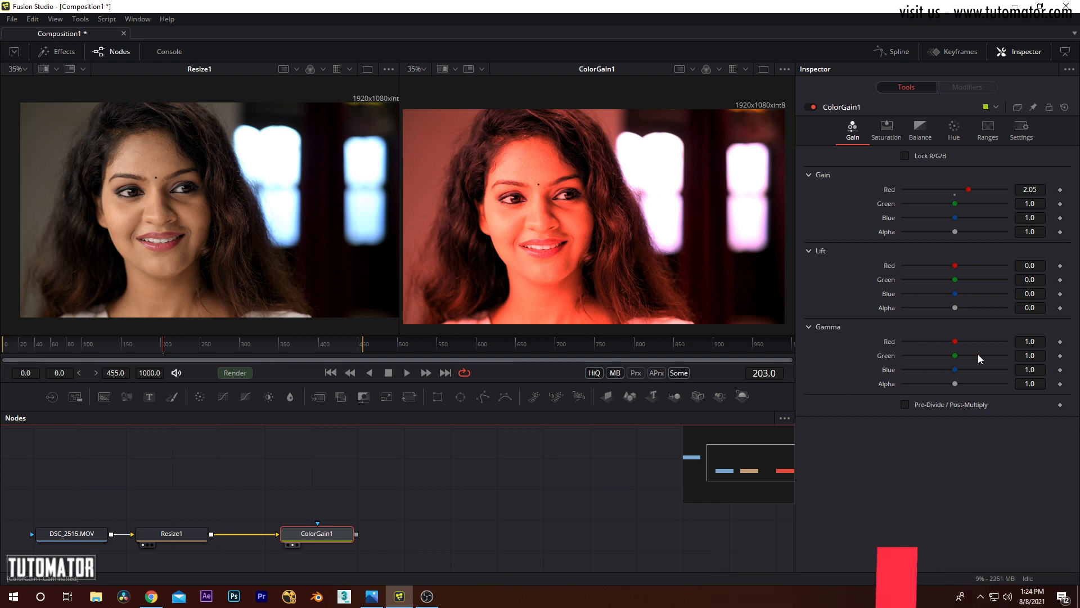
{"action": "left_click", "coordinate": [886, 129]}
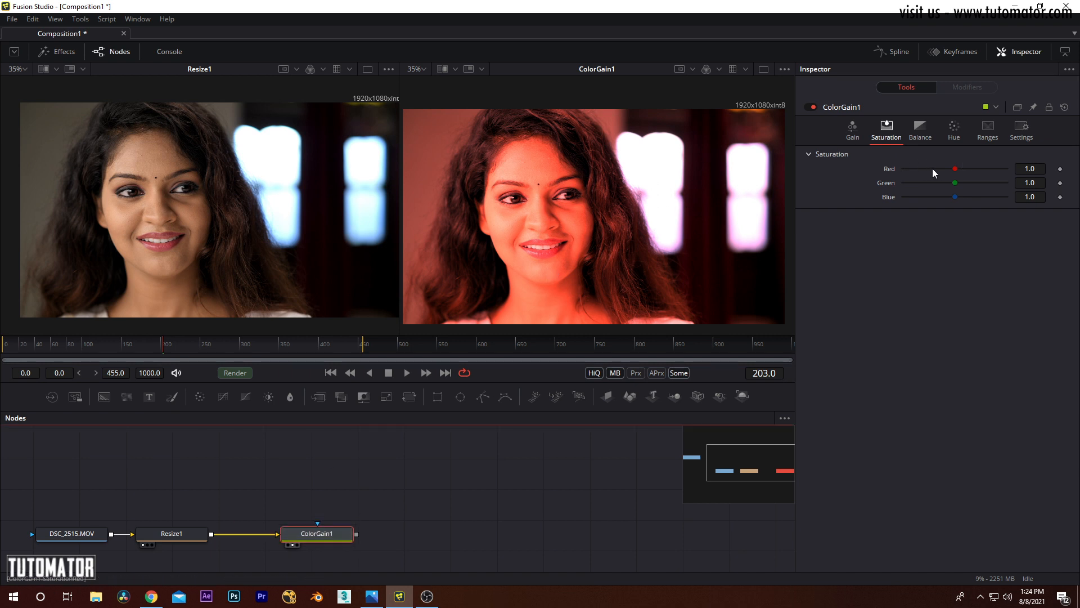
{"action": "left_click", "coordinate": [1064, 107]}
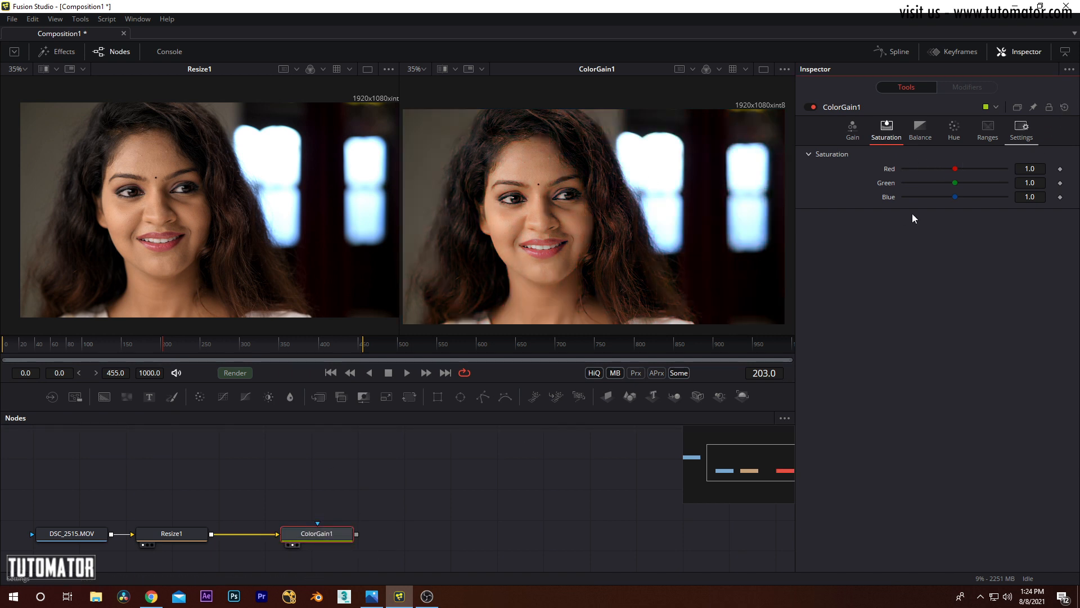
Step: Try different Red and Blue saturation values in ColorGain1, and set Red, Green and Blue saturation back to default
{"action": "left_click_drag", "start_coordinate": [954, 168], "coordinate": [989, 199]}
{"action": "left_click_drag", "start_coordinate": [920, 198], "coordinate": [954, 169]}
{"action": "right_click", "coordinate": [967, 171]}
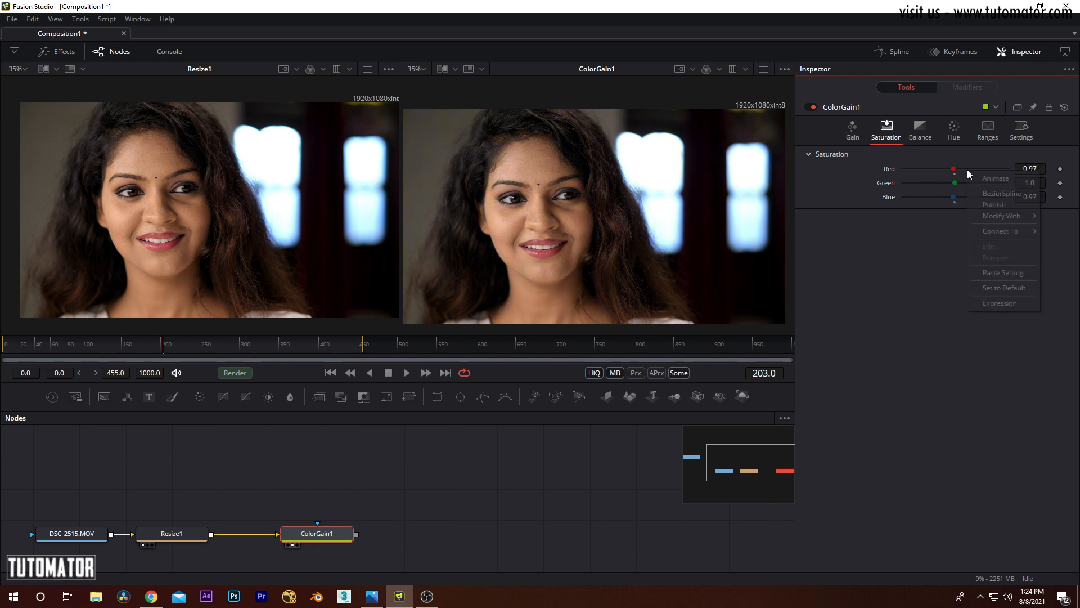
{"action": "left_click", "coordinate": [993, 285]}
{"action": "right_click", "coordinate": [966, 182]}
{"action": "left_click", "coordinate": [988, 299]}
{"action": "right_click", "coordinate": [967, 198]}
{"action": "left_click", "coordinate": [996, 318]}
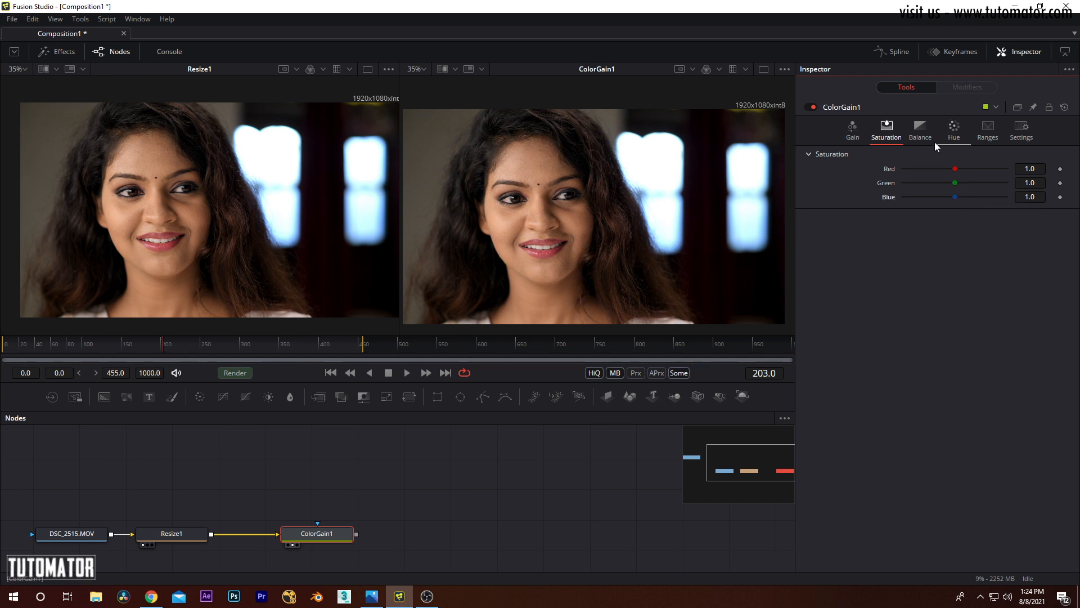
Step: Display ColorGain1's Balance controls for High, Mid and Dark, and set Balance High Red/Cyan to -0.92
{"action": "left_click", "coordinate": [917, 130]}
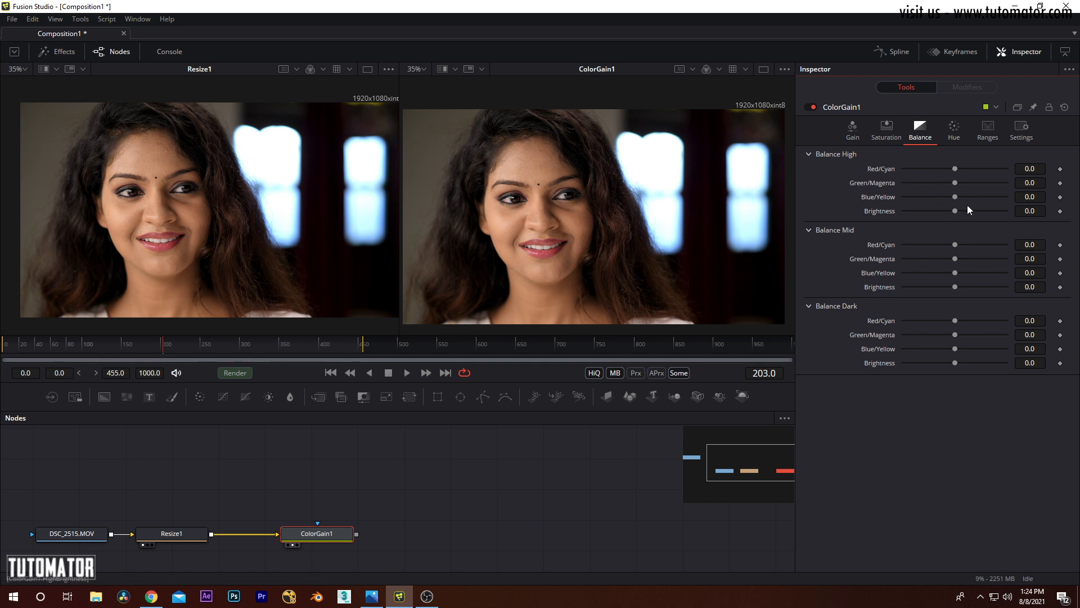
{"action": "left_click", "coordinate": [809, 231]}
{"action": "left_click", "coordinate": [815, 246]}
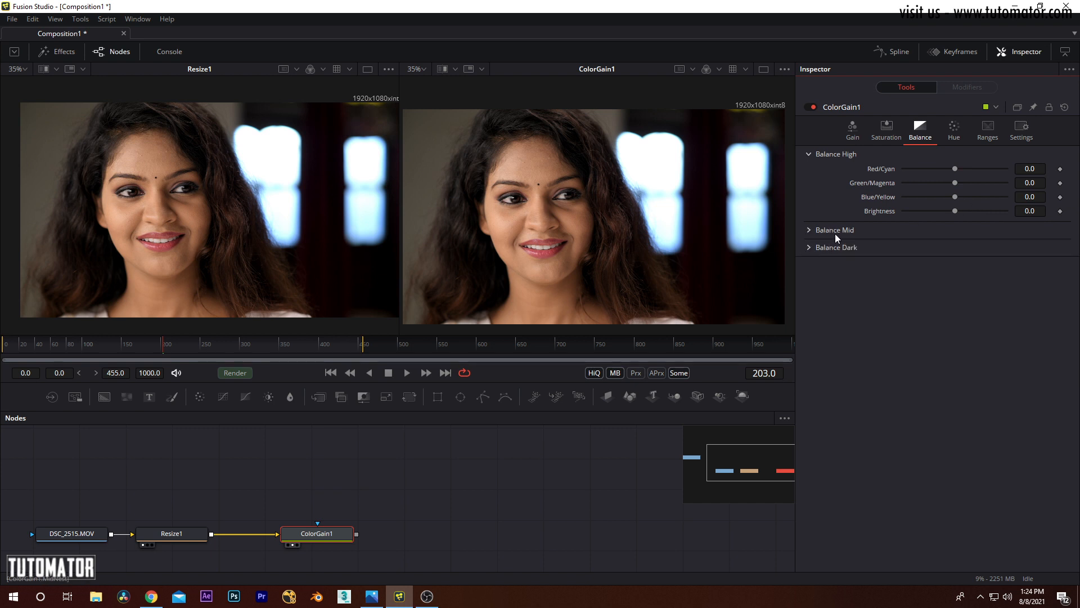
{"action": "left_click", "coordinate": [809, 229]}
{"action": "left_click", "coordinate": [808, 307]}
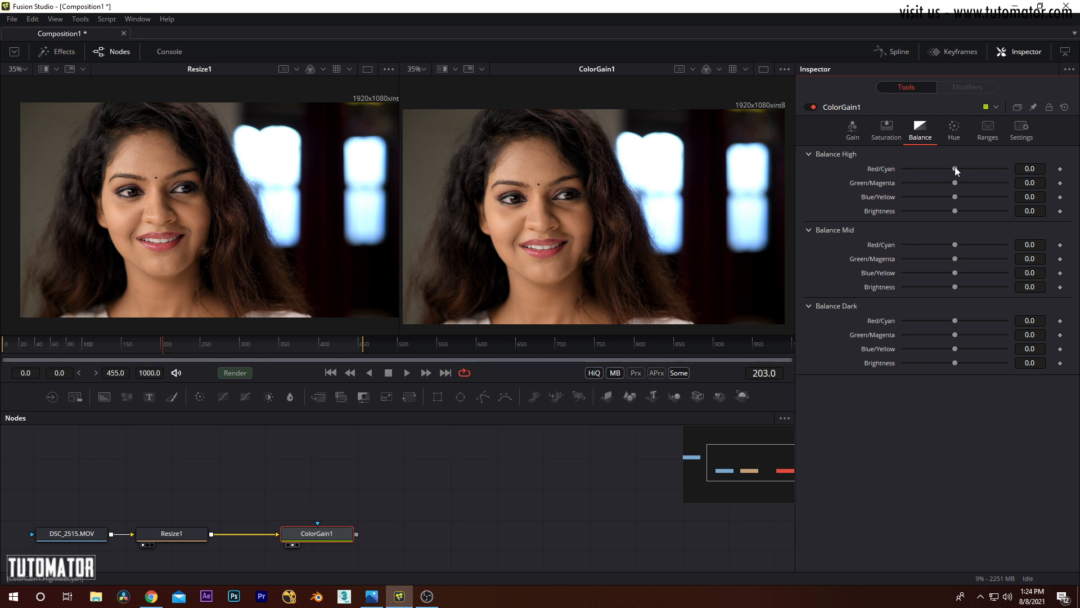
{"action": "left_click_drag", "start_coordinate": [954, 168], "coordinate": [916, 167]}
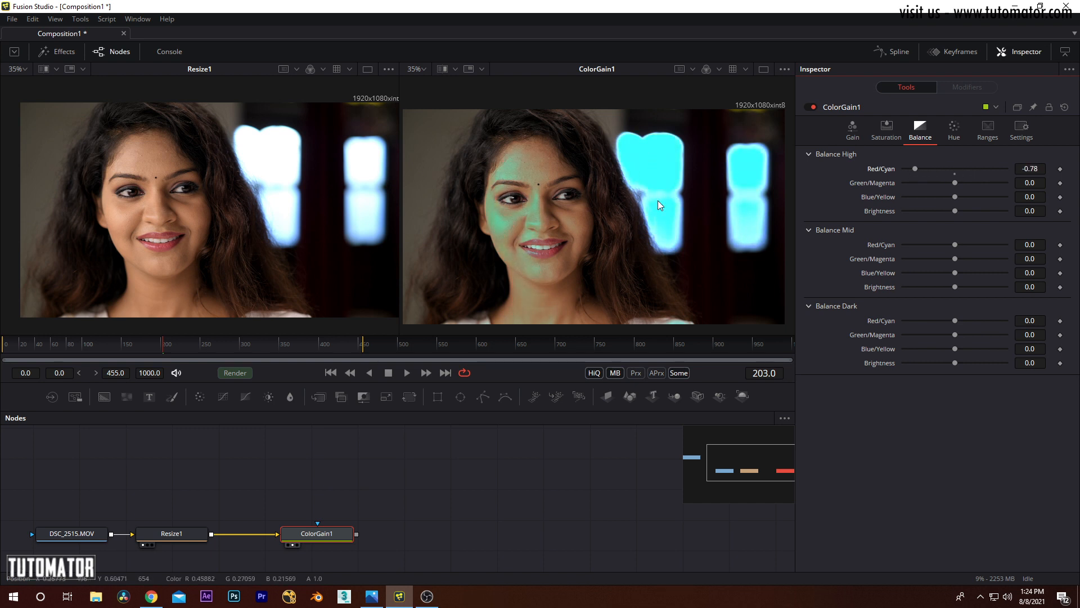
{"action": "mouse_move", "coordinate": [916, 168]}
{"action": "left_mouse_down"}
{"action": "mouse_move", "coordinate": [963, 170]}
{"action": "mouse_move", "coordinate": [906, 170]}
{"action": "mouse_move", "coordinate": [963, 174]}
{"action": "mouse_move", "coordinate": [907, 174]}
{"action": "left_mouse_up"}
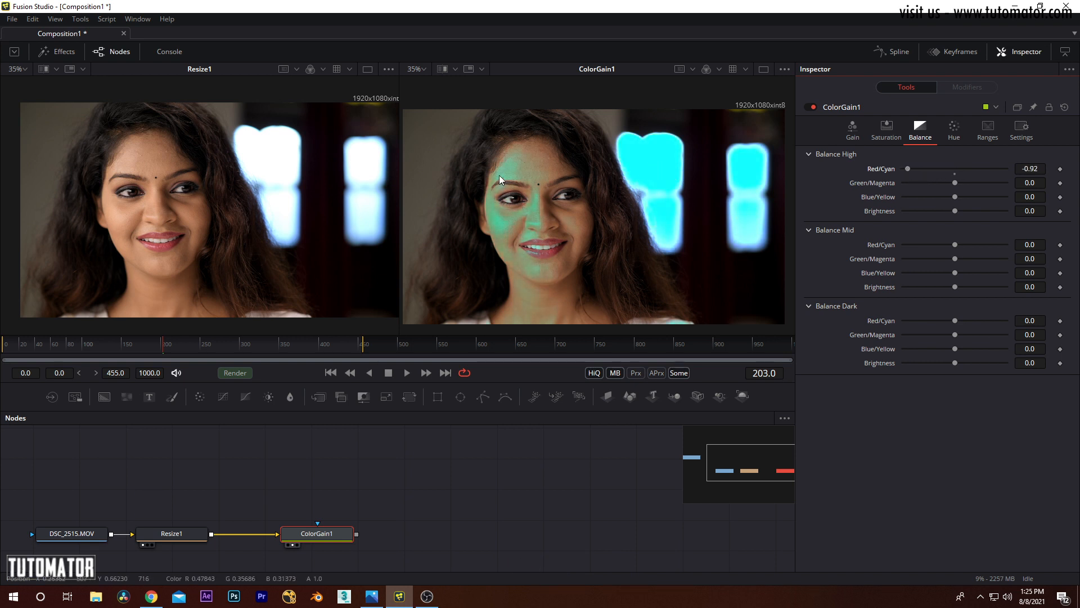
Step: Add a Color Corrector node above ColorGain1, connect Resize1's output to it and show it in the first viewer
{"action": "left_click", "coordinate": [80, 18]}
{"action": "mouse_move", "coordinate": [102, 63]}
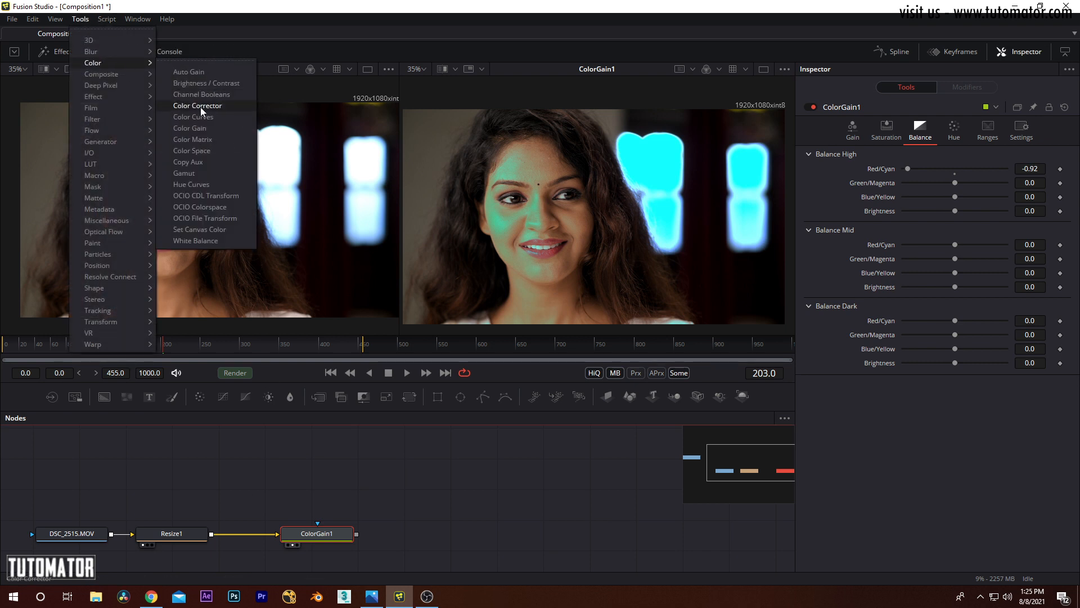
{"action": "left_click", "coordinate": [200, 107]}
{"action": "left_click_drag", "start_coordinate": [387, 543], "coordinate": [316, 496]}
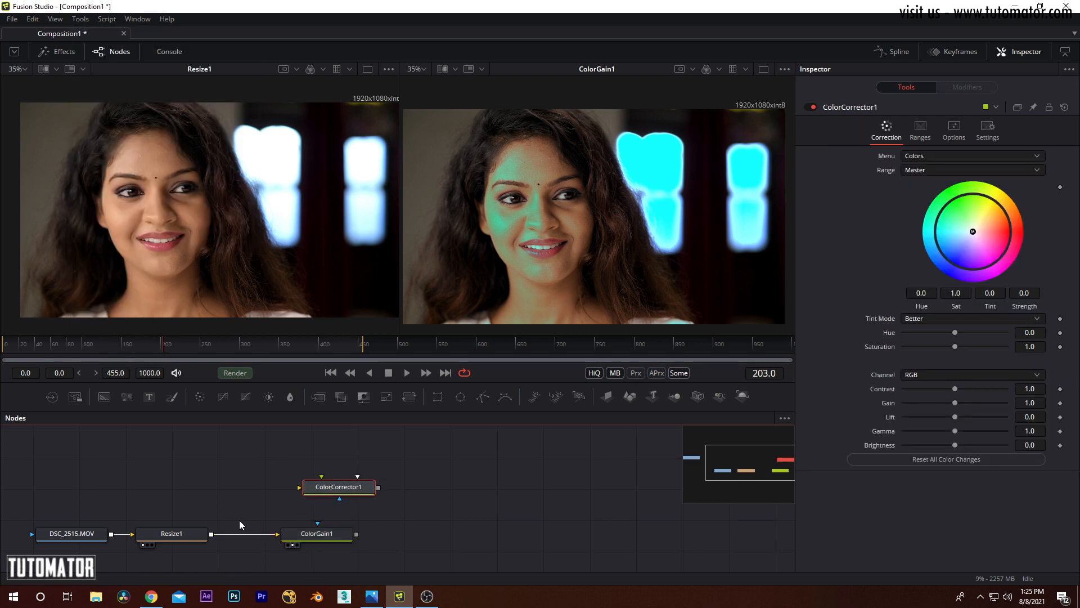
{"action": "left_click_drag", "start_coordinate": [211, 534], "coordinate": [269, 265]}
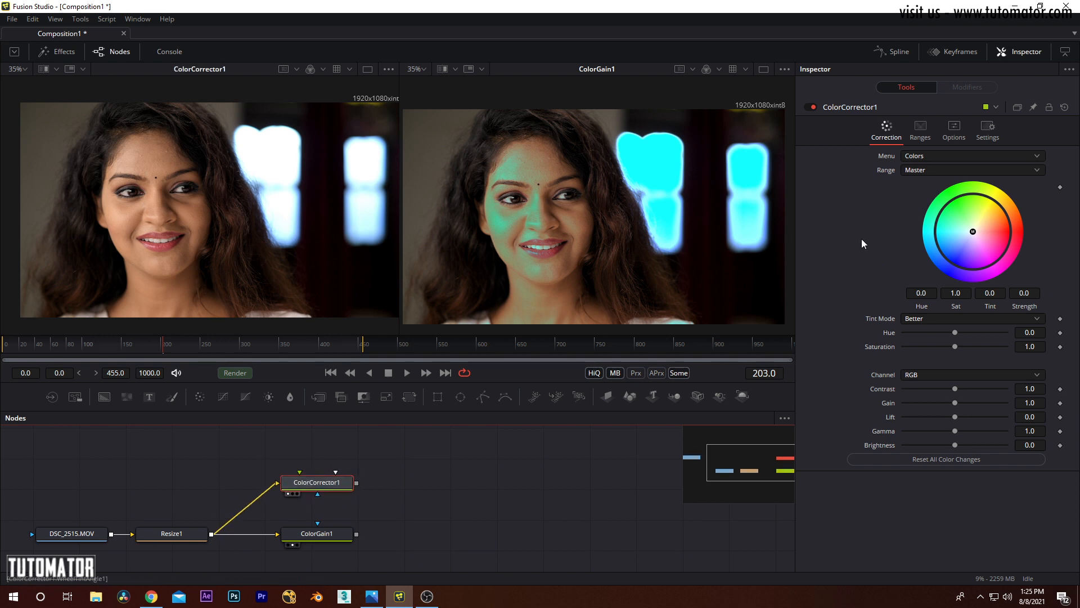
Step: In ColorCorrector1, set Range to Highlights and Channel to Red, and lower Gain to 0.0
{"action": "left_click", "coordinate": [929, 169]}
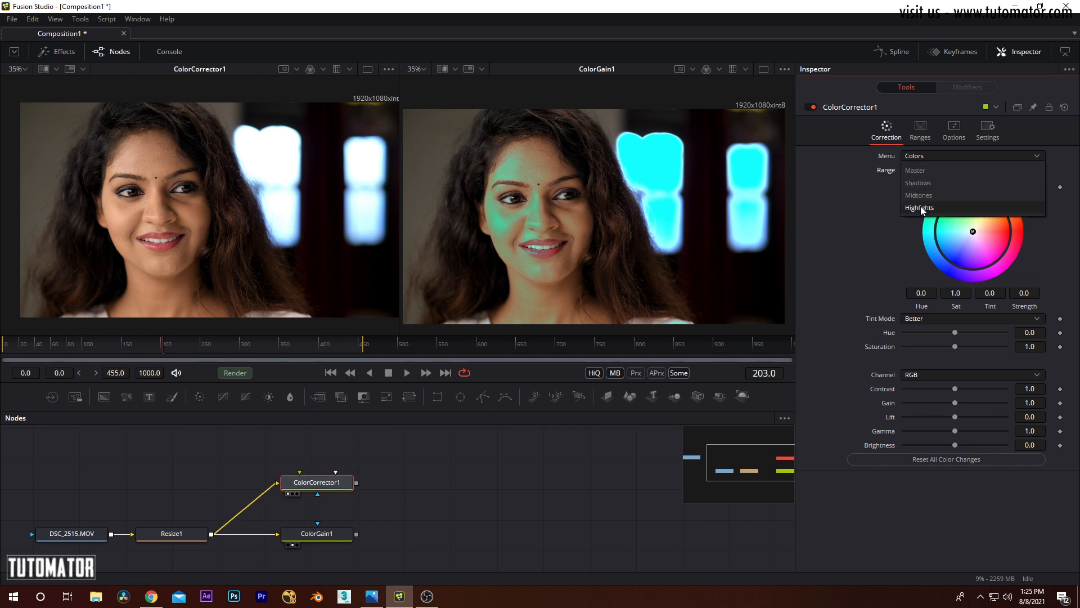
{"action": "left_click", "coordinate": [921, 208]}
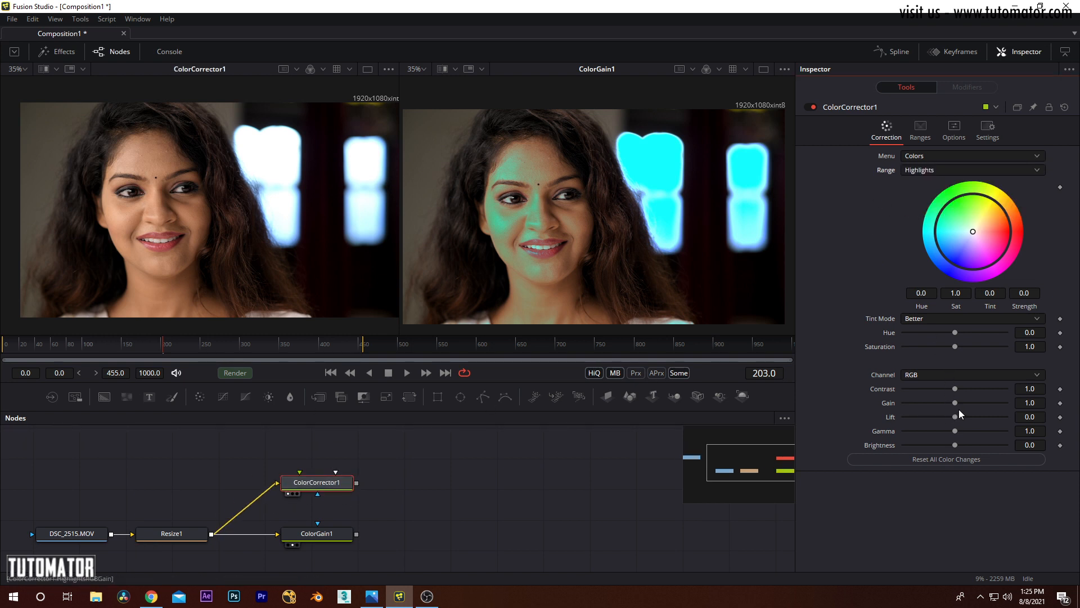
{"action": "left_click", "coordinate": [932, 375]}
{"action": "left_click", "coordinate": [928, 388]}
{"action": "left_click_drag", "start_coordinate": [957, 400], "coordinate": [900, 405]}
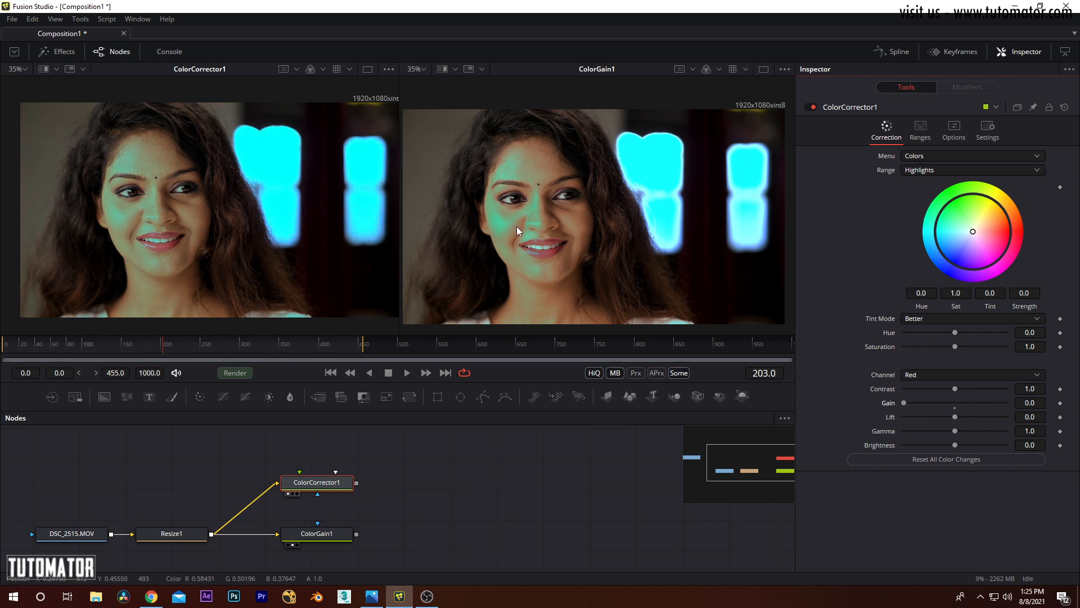
Step: Set ColorGain1's Balance High Red/Cyan to -0.76 for comparison, and delete the ColorCorrector1 node
{"action": "left_click", "coordinate": [319, 534]}
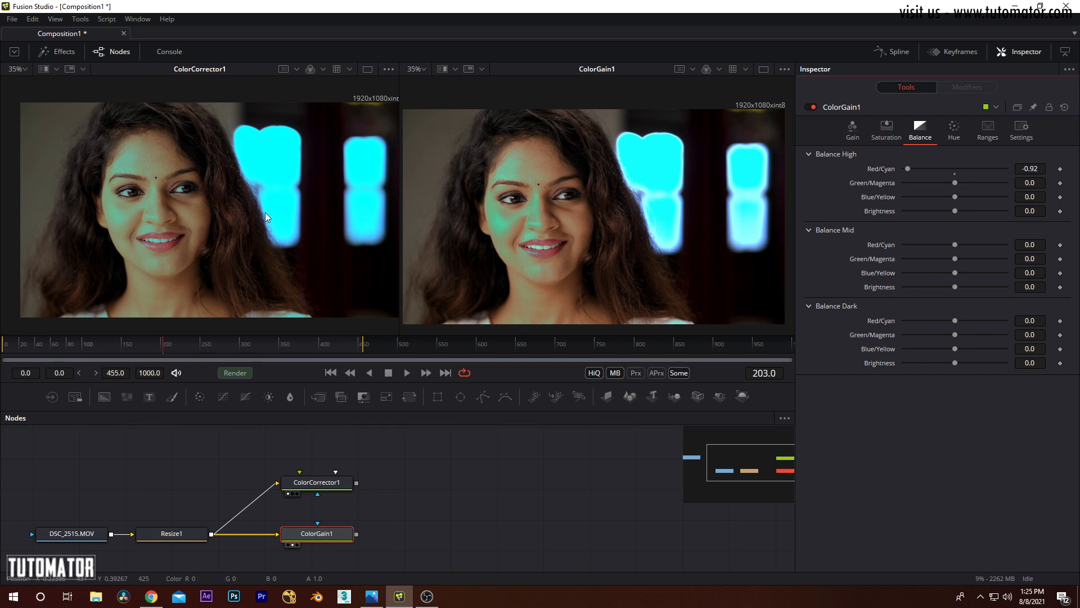
{"action": "left_click_drag", "start_coordinate": [903, 169], "coordinate": [920, 168]}
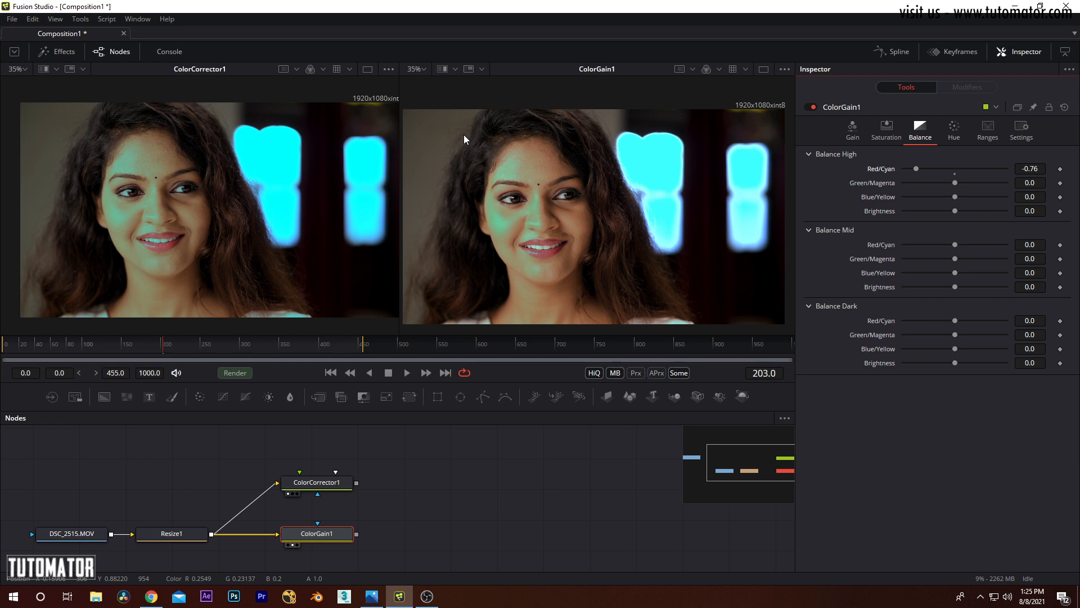
{"action": "left_click", "coordinate": [317, 483]}
{"action": "key", "text": "Delete"}
{"action": "left_click", "coordinate": [321, 534]}
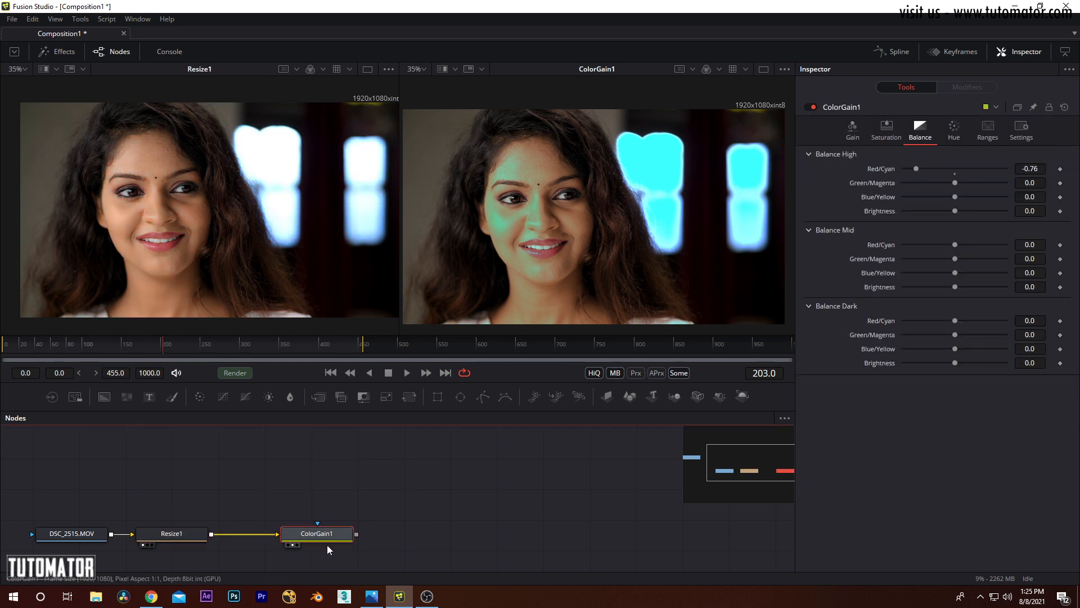
Step: Look through ColorGain1's Hue and remaining control pages, reset the node and delete it from the chain
{"action": "left_click", "coordinate": [955, 133]}
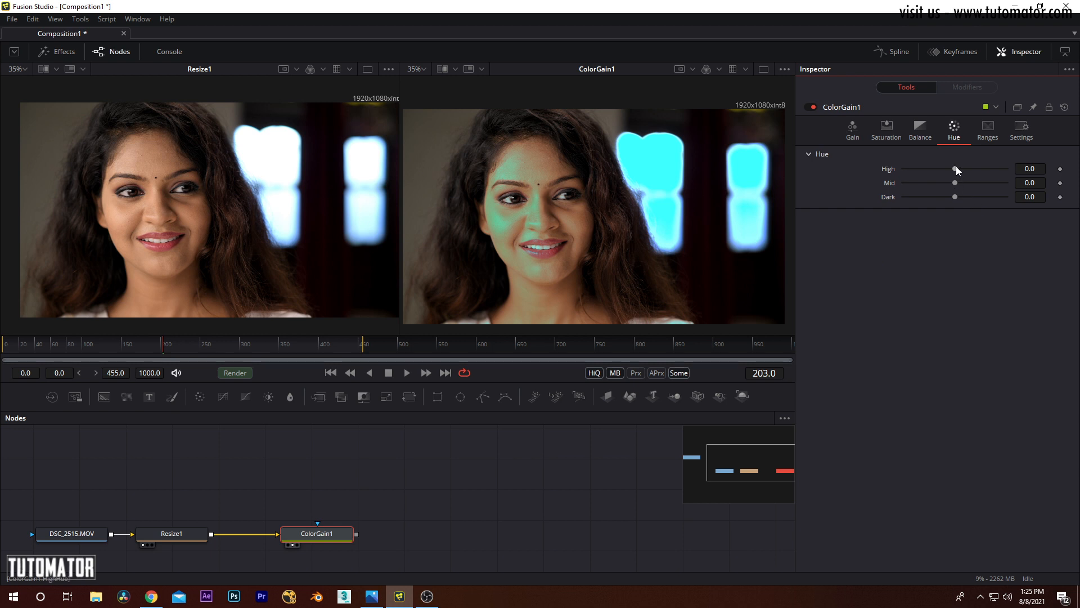
{"action": "left_click", "coordinate": [331, 536]}
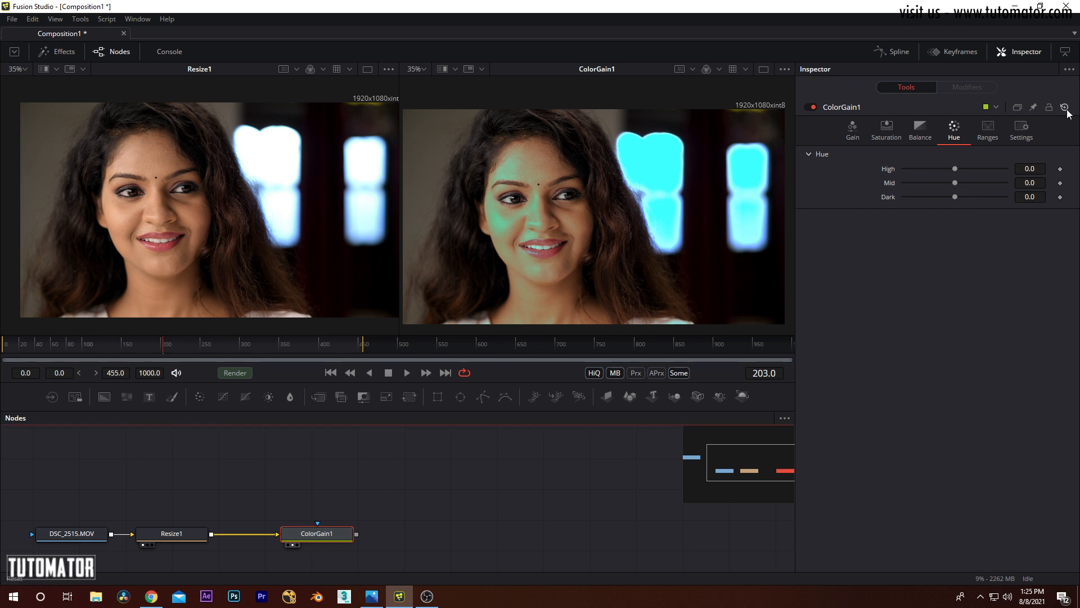
{"action": "left_click", "coordinate": [988, 129]}
{"action": "left_click", "coordinate": [854, 130]}
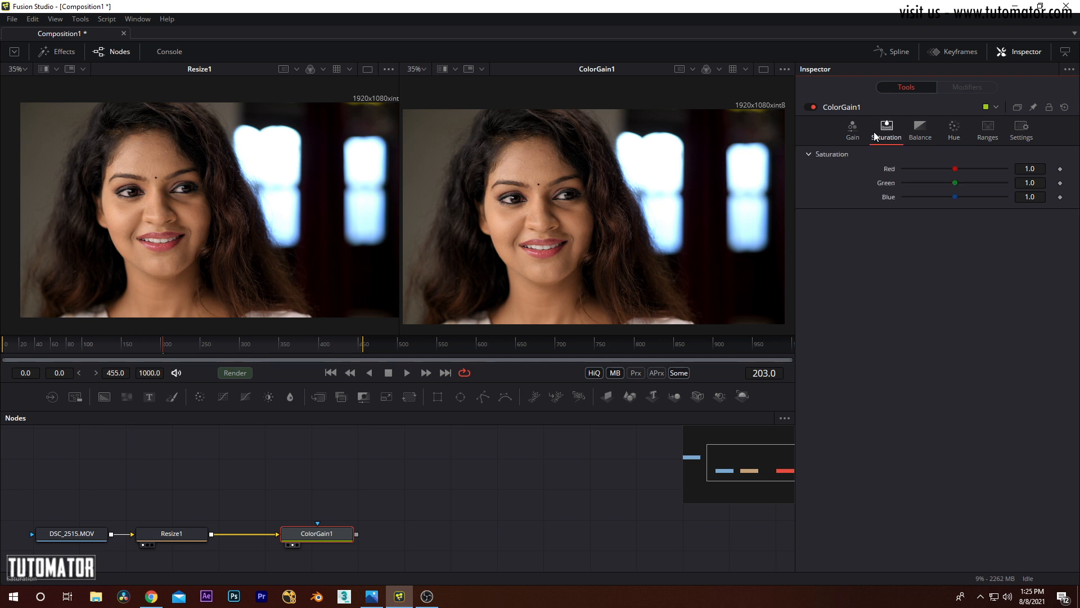
{"action": "left_click_drag", "start_coordinate": [391, 482], "coordinate": [294, 541]}
{"action": "key", "text": "Delete"}
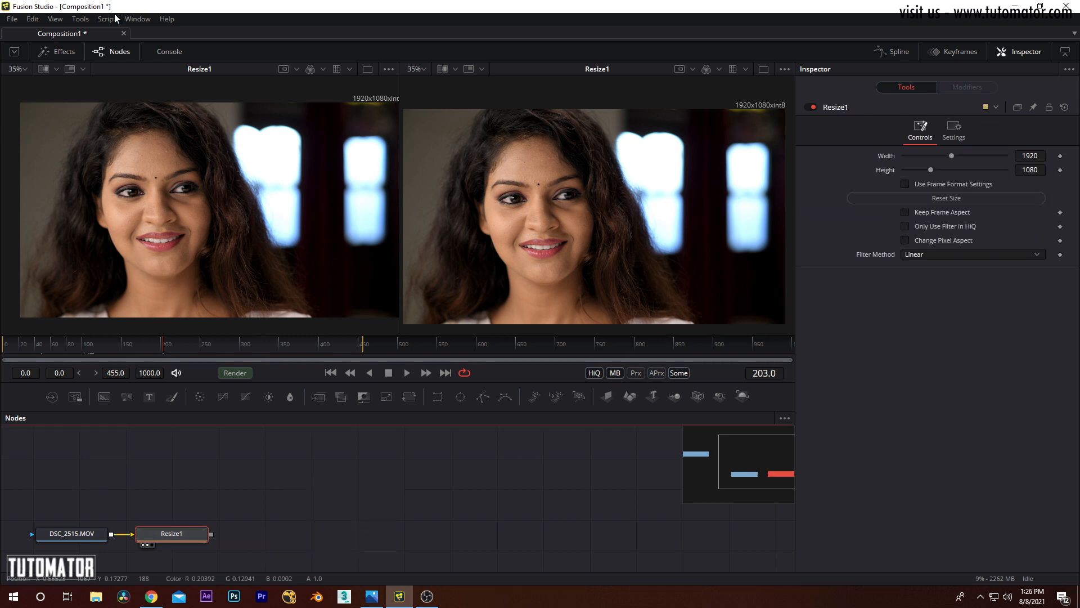
Step: Add a Hue Curves node after Resize1, show it in the first viewer, widen that viewer and display the node's curve controls
{"action": "left_click", "coordinate": [80, 18]}
{"action": "mouse_move", "coordinate": [115, 66]}
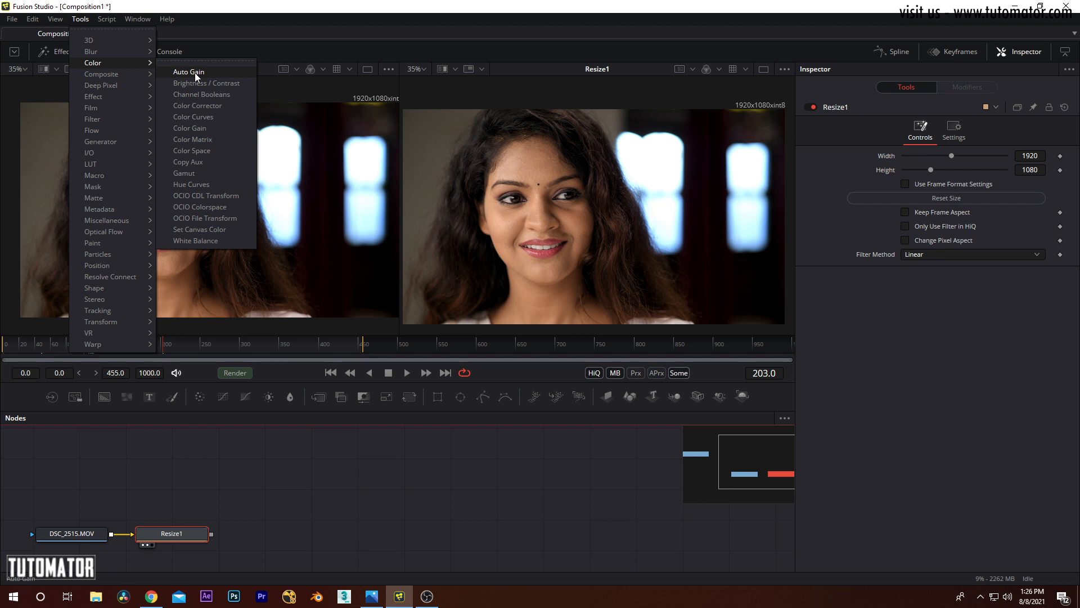
{"action": "left_click", "coordinate": [207, 185]}
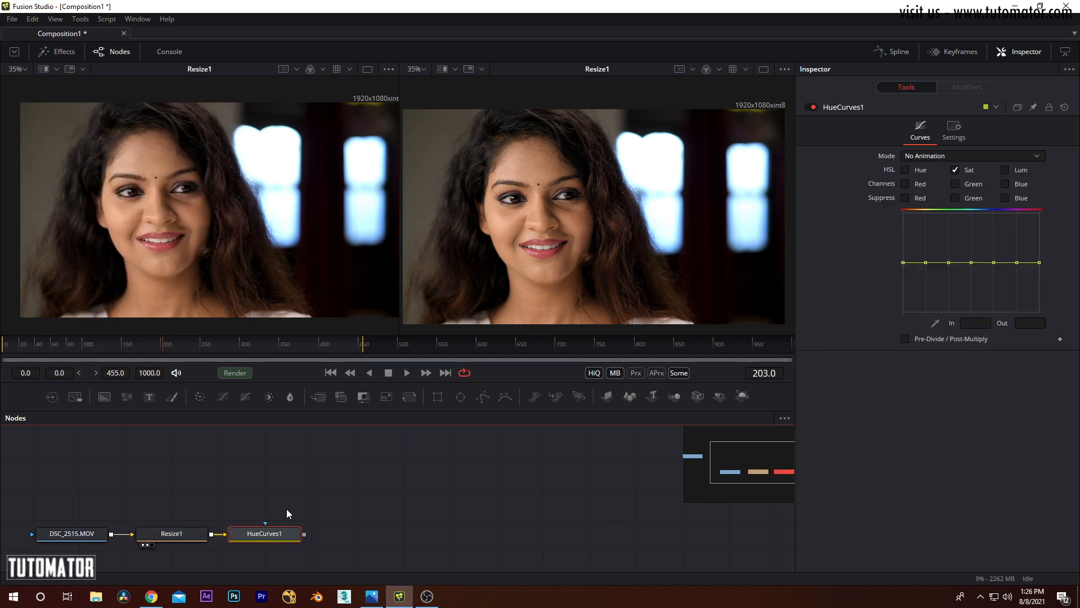
{"action": "left_click_drag", "start_coordinate": [294, 535], "coordinate": [489, 194]}
{"action": "left_click_drag", "start_coordinate": [376, 199], "coordinate": [388, 205]}
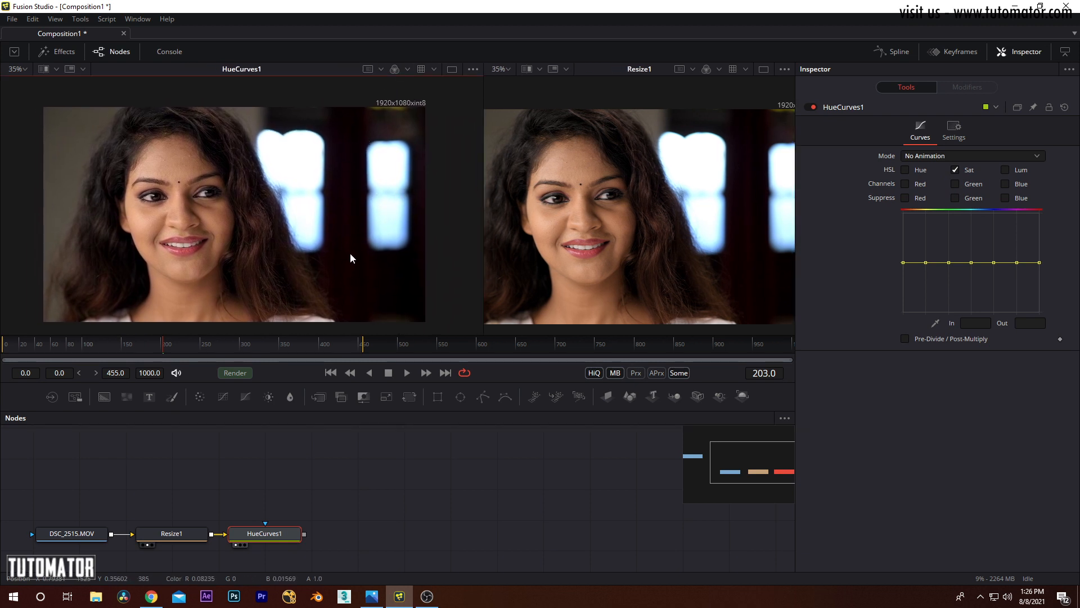
{"action": "left_click", "coordinate": [282, 536]}
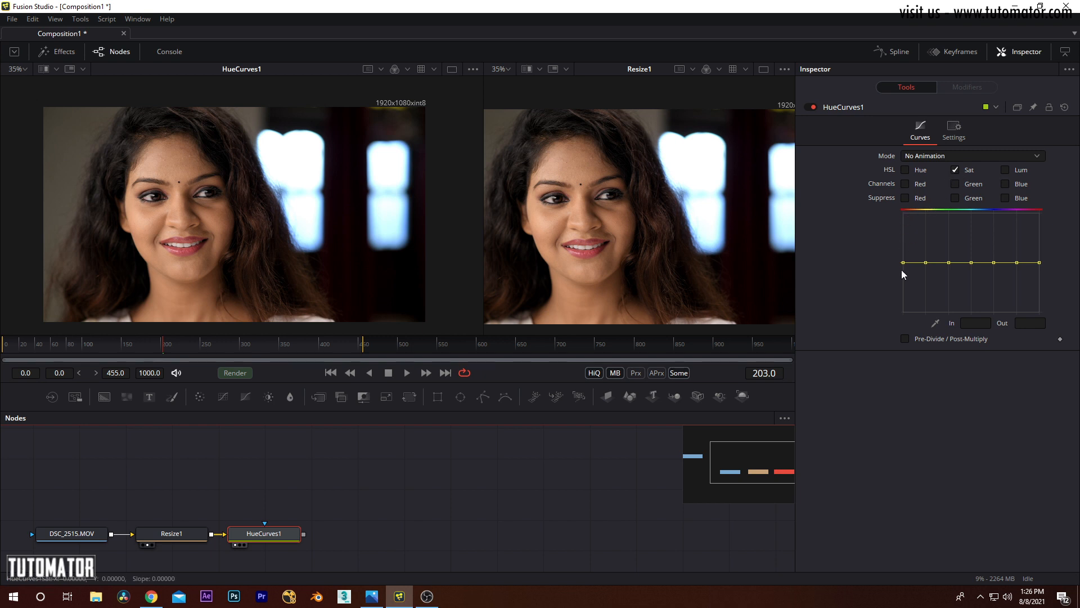
Step: On HueCurves1's Sat curve, raise the red point to about 1.63 and level it again, and raise the blue point to about 1.92
{"action": "left_click_drag", "start_coordinate": [903, 263], "coordinate": [906, 231]}
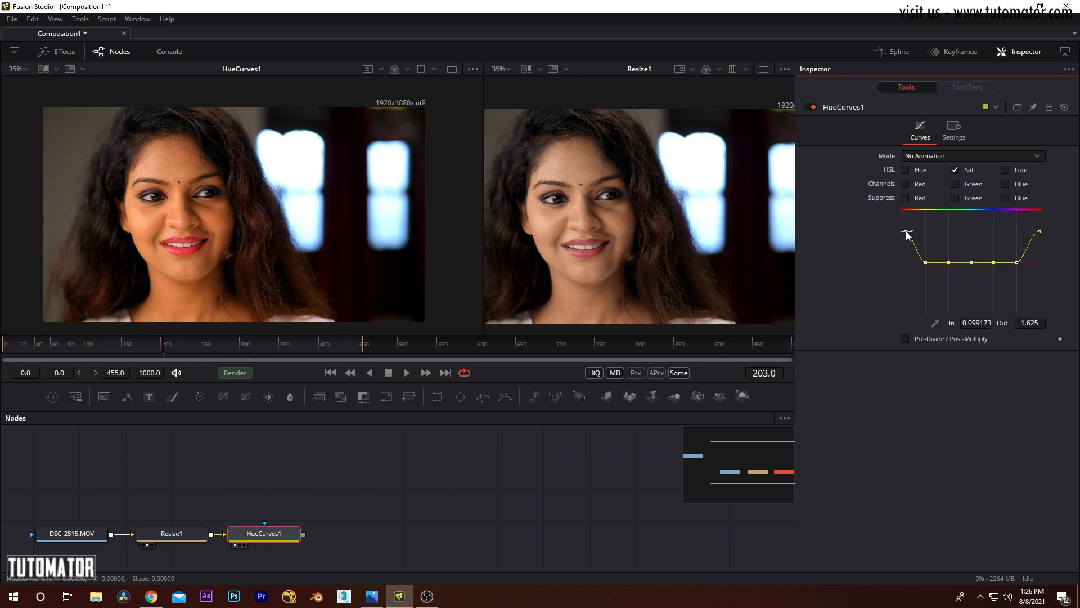
{"action": "left_click_drag", "start_coordinate": [905, 231], "coordinate": [903, 262]}
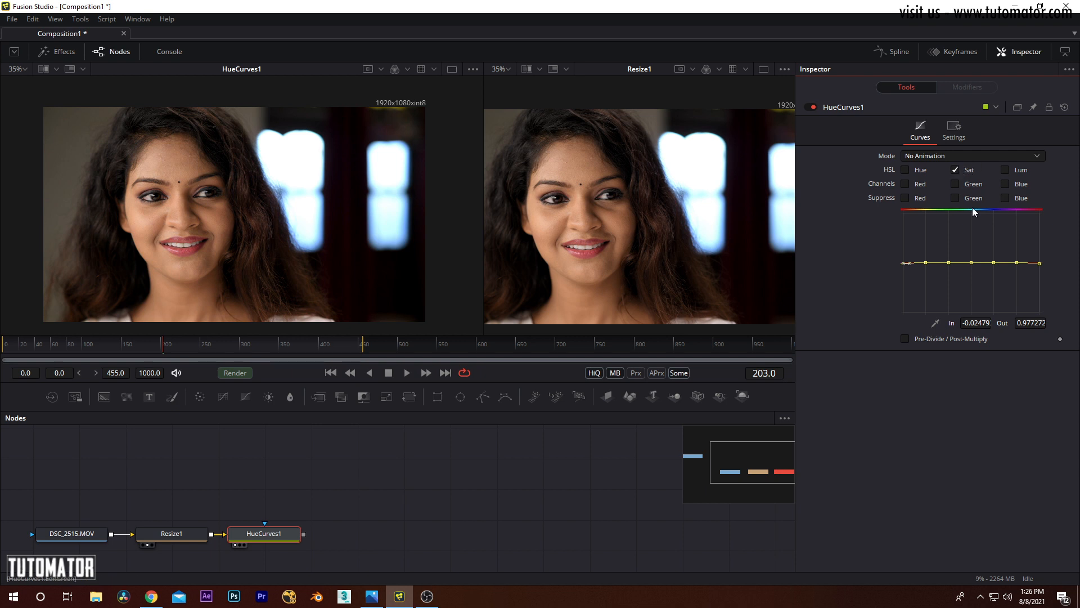
{"action": "left_click_drag", "start_coordinate": [995, 262], "coordinate": [995, 218]}
Step: Compare the bluish window edges up close in the HueCurves1 and Resize1 viewers, and bring both full frames back into view
{"action": "left_click_drag", "start_coordinate": [652, 211], "coordinate": [563, 227]}
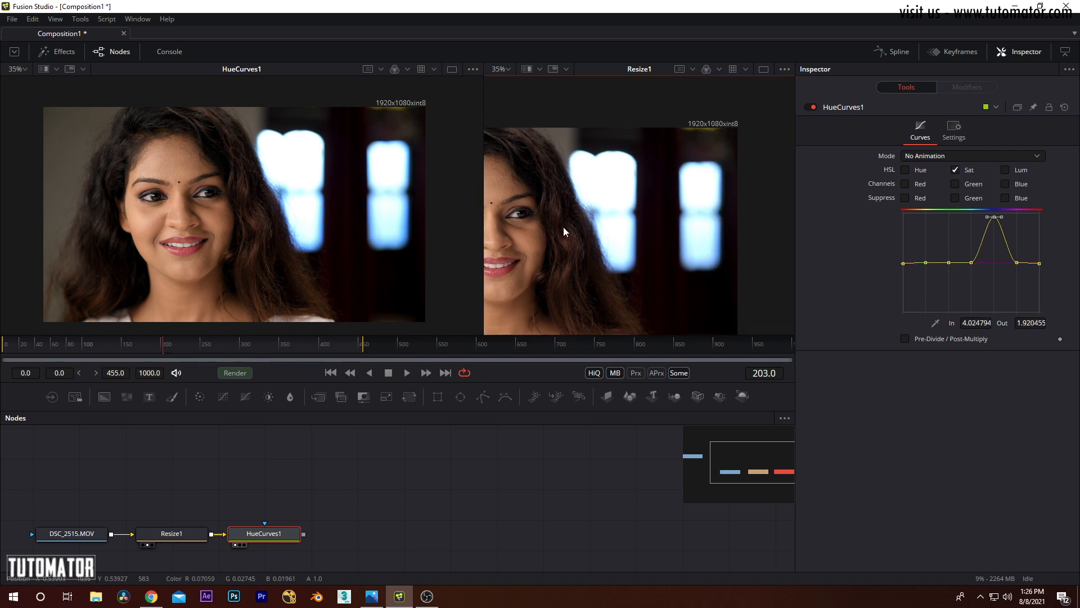
{"action": "scroll", "coordinate": [639, 173], "scroll_direction": "up", "scroll_amount": 4}
{"action": "left_click_drag", "start_coordinate": [344, 176], "coordinate": [397, 194]}
{"action": "scroll", "coordinate": [313, 184], "scroll_direction": "up", "scroll_amount": 6}
{"action": "scroll", "coordinate": [275, 191], "scroll_direction": "down", "scroll_amount": 8}
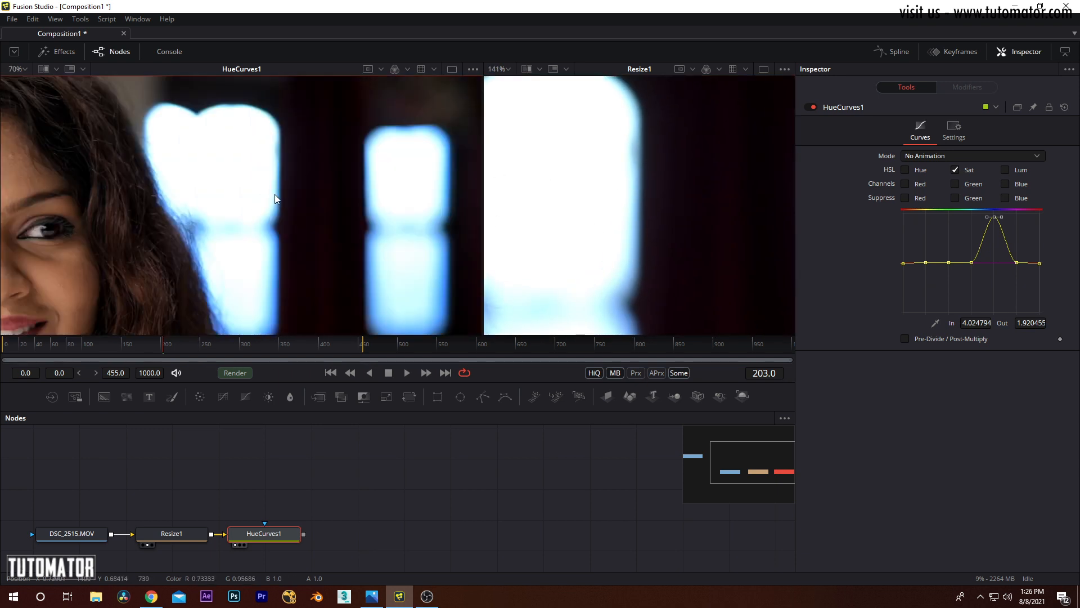
{"action": "scroll", "coordinate": [303, 184], "scroll_direction": "up", "scroll_amount": 2}
{"action": "left_click_drag", "start_coordinate": [289, 159], "coordinate": [402, 82]}
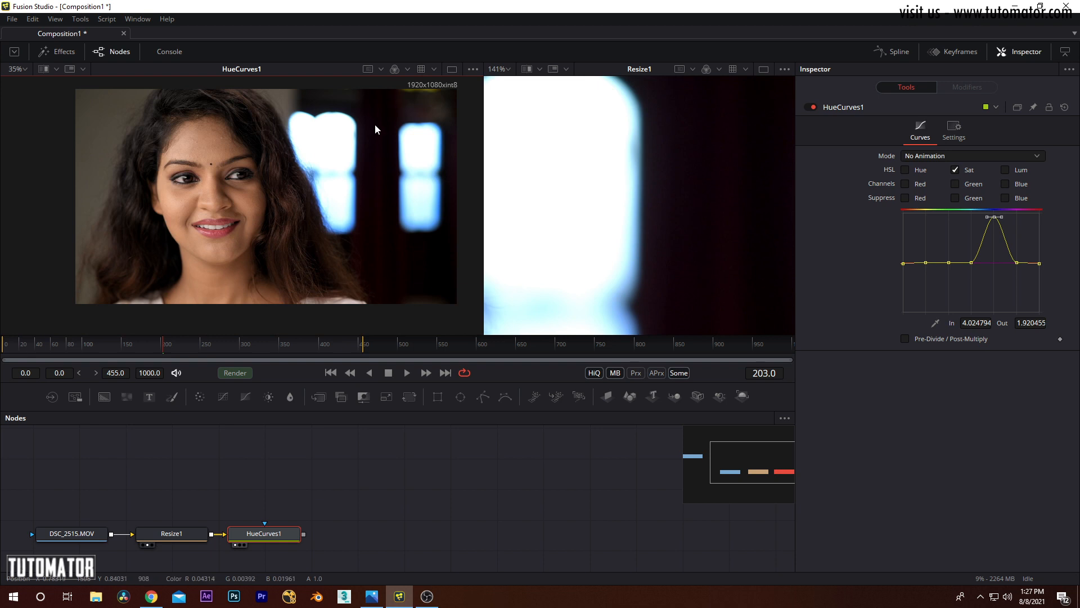
{"action": "left_click_drag", "start_coordinate": [374, 124], "coordinate": [350, 132]}
{"action": "scroll", "coordinate": [637, 167], "scroll_direction": "down", "scroll_amount": 4}
{"action": "left_click_drag", "start_coordinate": [625, 167], "coordinate": [664, 170]}
{"action": "scroll", "coordinate": [684, 170], "scroll_direction": "down", "scroll_amount": 1}
Step: Level the Sat curve's blue point, and with only Hue enabled raise the Hue curve's red point to about 2.34
{"action": "left_click_drag", "start_coordinate": [993, 221], "coordinate": [993, 263]}
{"action": "left_click", "coordinate": [954, 170]}
{"action": "left_click", "coordinate": [905, 168]}
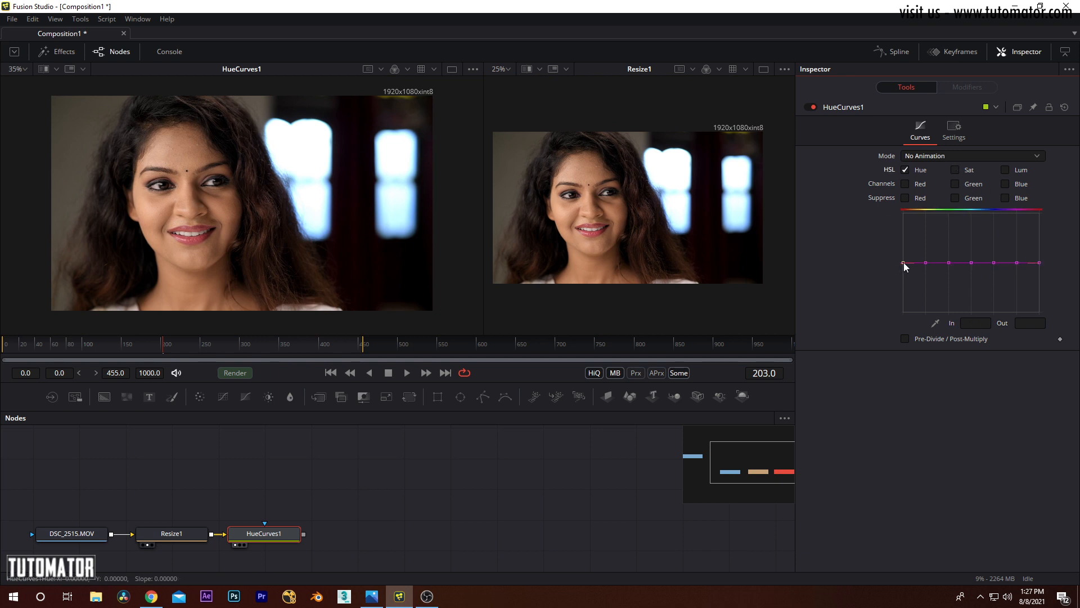
{"action": "left_click_drag", "start_coordinate": [904, 262], "coordinate": [908, 193]}
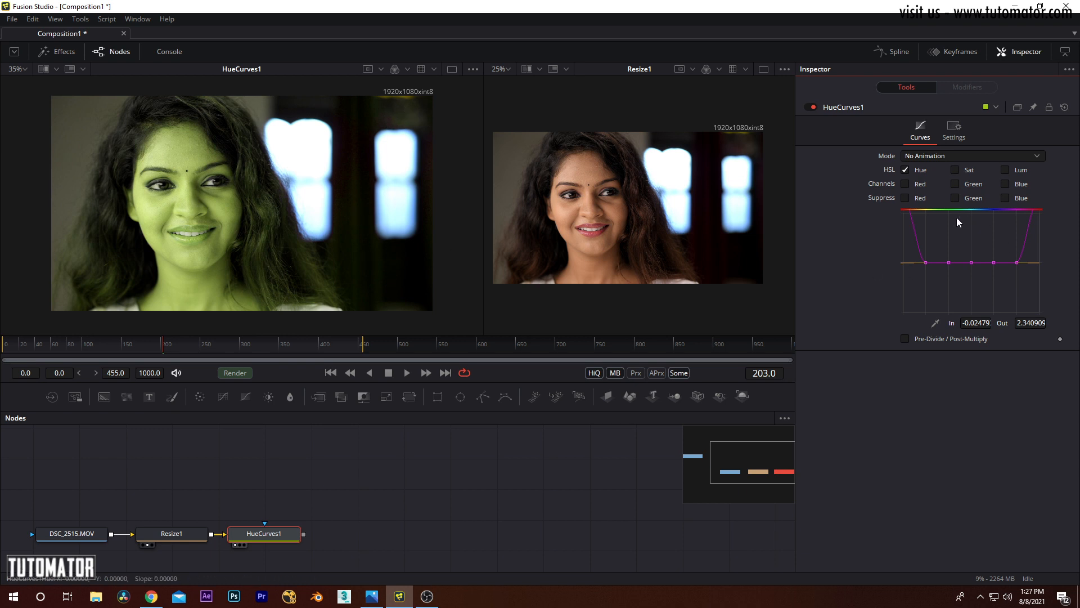
Step: Reset HueCurves1, and with only Hue enabled lower the curve's blue point to about 0.15 while checking the windows
{"action": "left_click", "coordinate": [1065, 107]}
{"action": "left_click", "coordinate": [969, 171]}
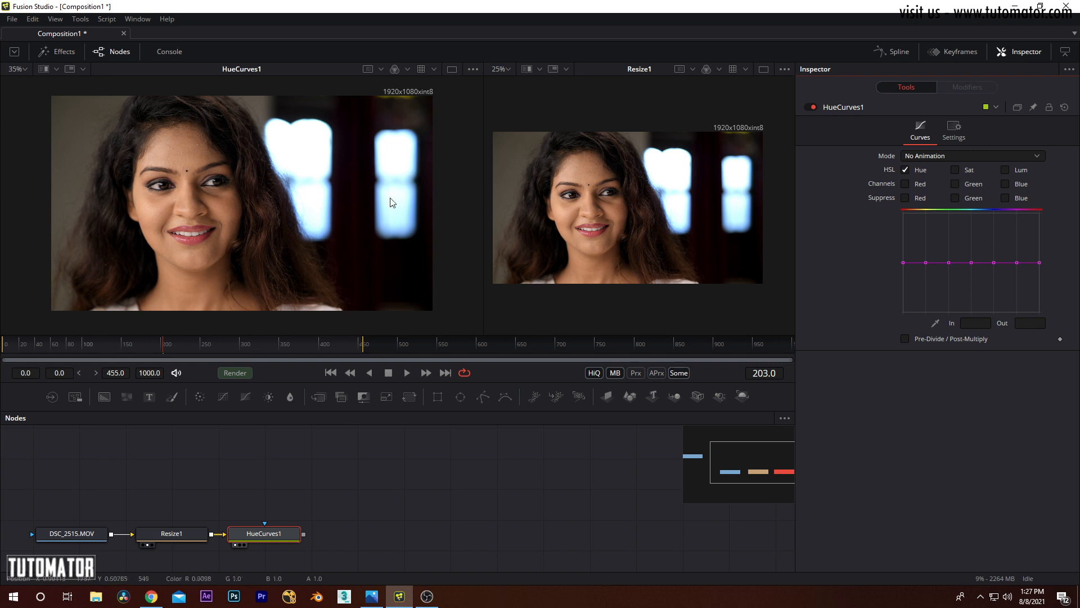
{"action": "scroll", "coordinate": [337, 202], "scroll_direction": "up", "scroll_amount": 5}
{"action": "left_click_drag", "start_coordinate": [321, 205], "coordinate": [328, 250]}
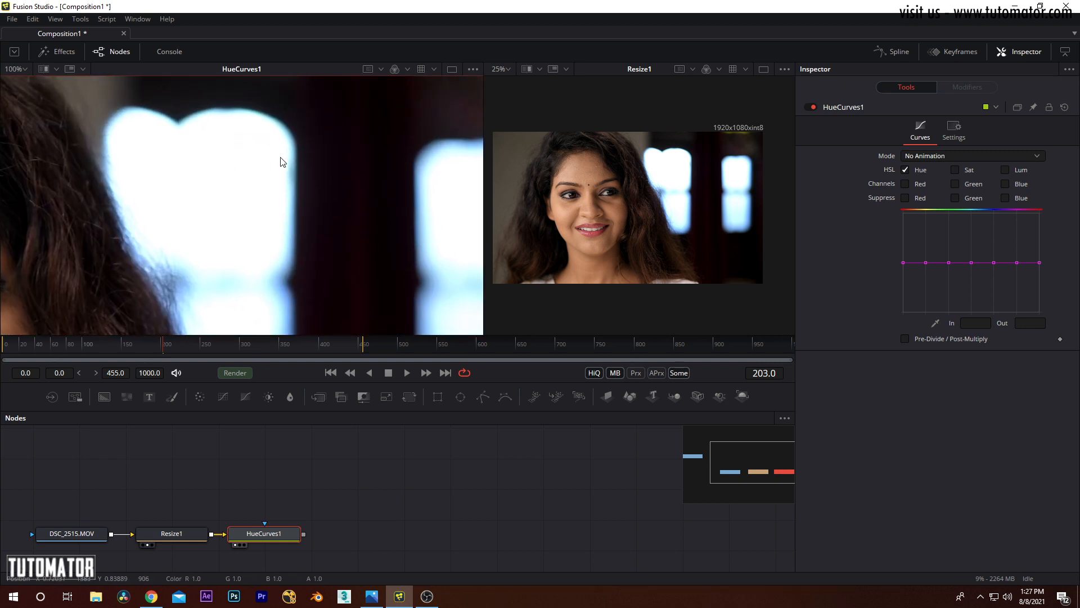
{"action": "left_click_drag", "start_coordinate": [399, 227], "coordinate": [355, 178]}
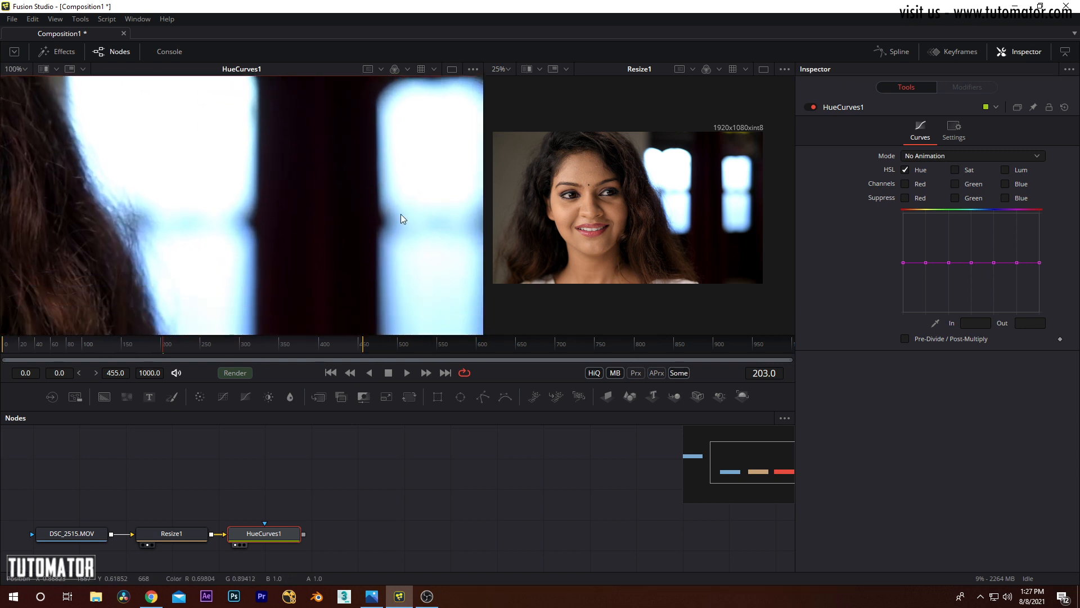
{"action": "left_click_drag", "start_coordinate": [401, 214], "coordinate": [403, 227]}
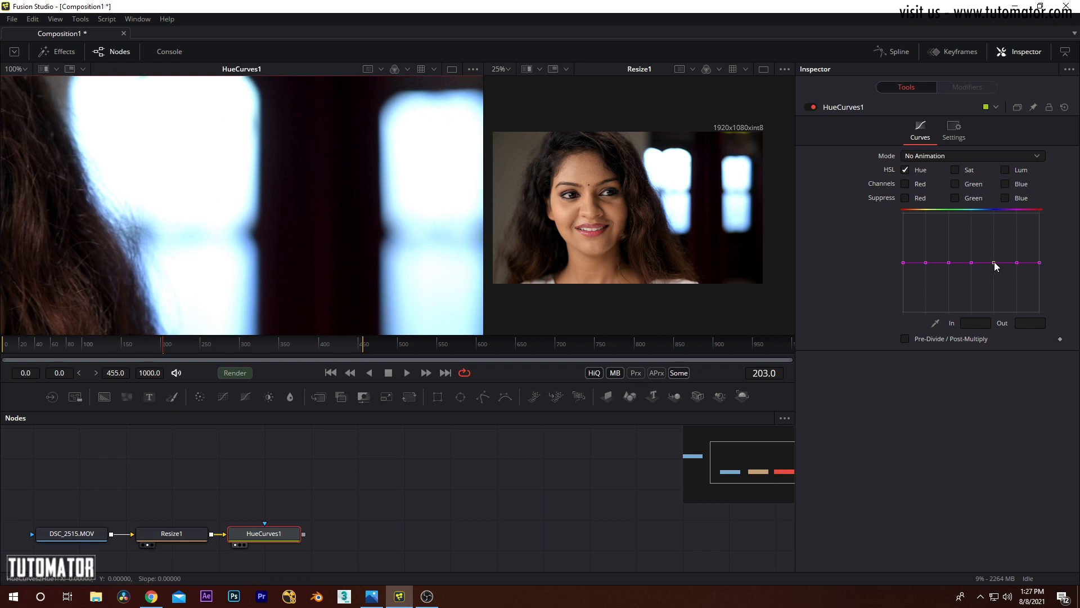
{"action": "left_click_drag", "start_coordinate": [994, 262], "coordinate": [992, 298]}
{"action": "scroll", "coordinate": [304, 199], "scroll_direction": "down", "scroll_amount": 4}
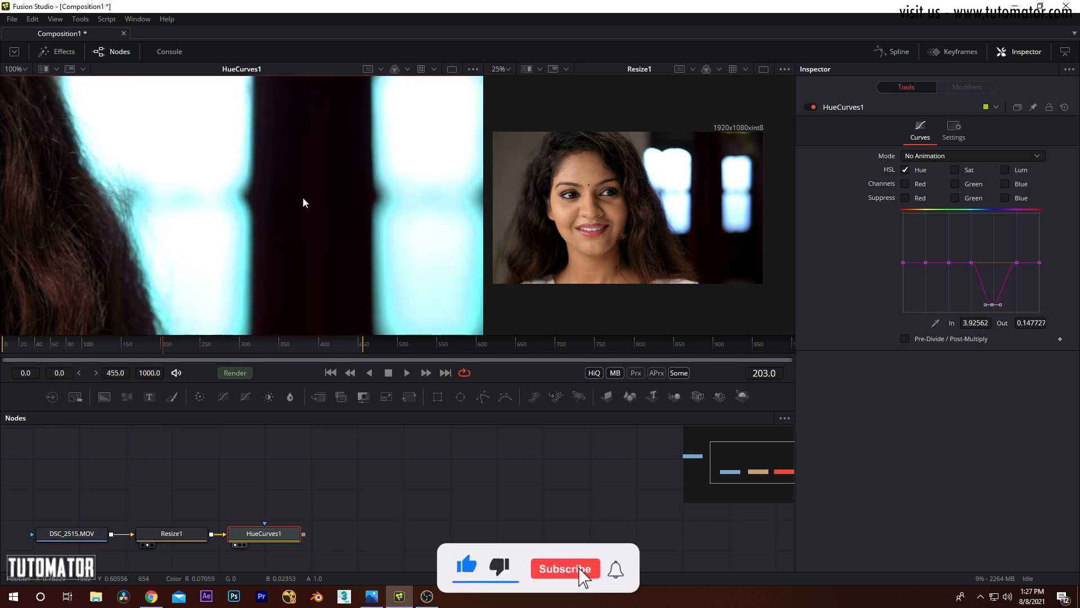
{"action": "scroll", "coordinate": [316, 201], "scroll_direction": "up", "scroll_amount": 2}
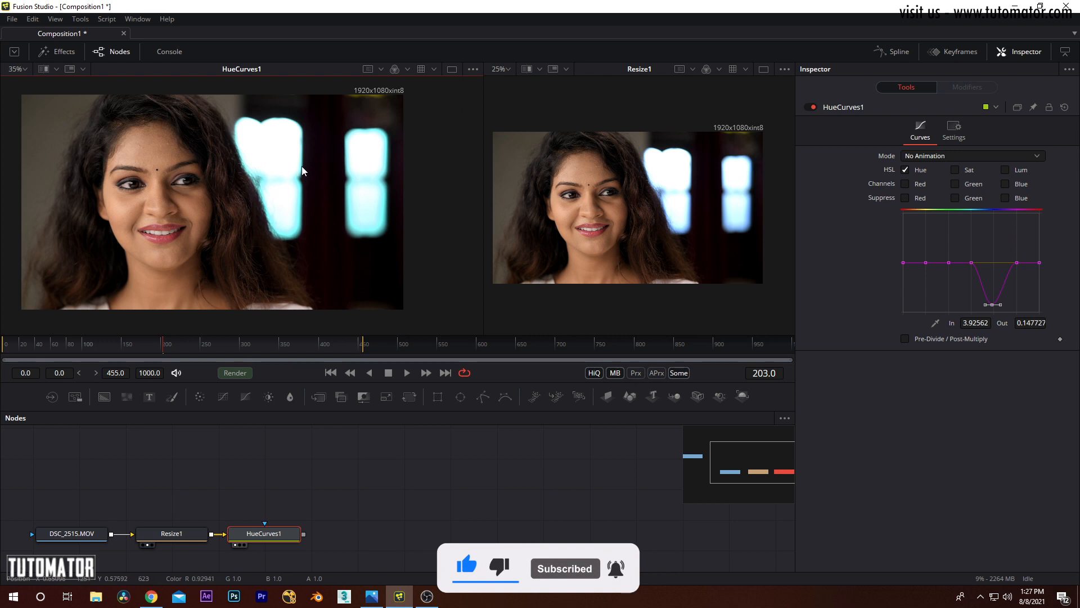
{"action": "scroll", "coordinate": [362, 235], "scroll_direction": "up", "scroll_amount": 5}
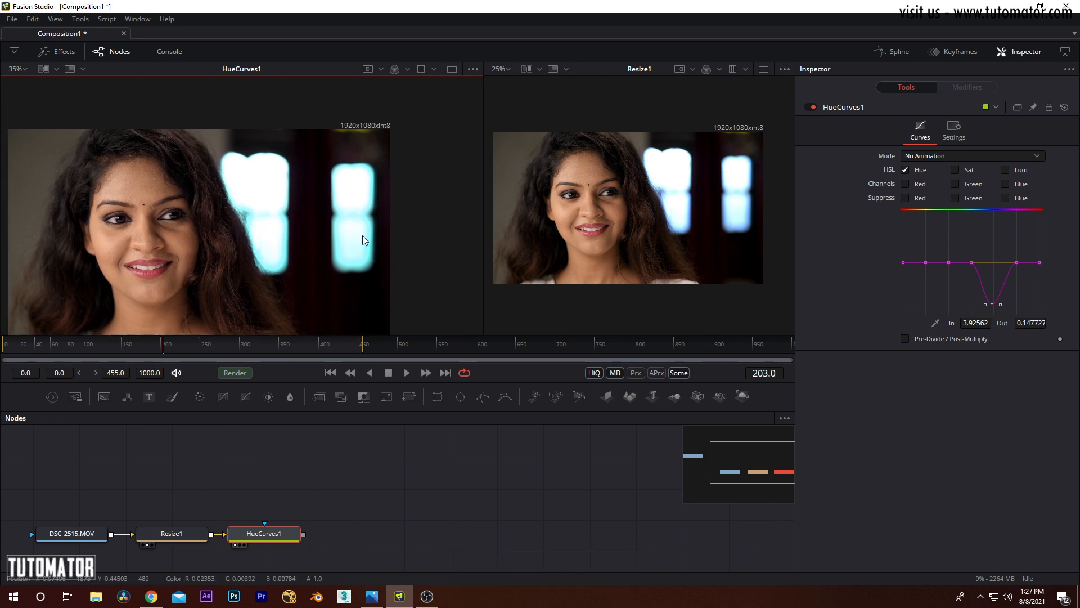
Step: Widen the Hue curve's blue dip by moving its cyan and magenta points outward, the latter to about 5.57, and reset HueCurves1
{"action": "left_click_drag", "start_coordinate": [971, 263], "coordinate": [1032, 264]}
{"action": "scroll", "coordinate": [328, 193], "scroll_direction": "down", "scroll_amount": 5}
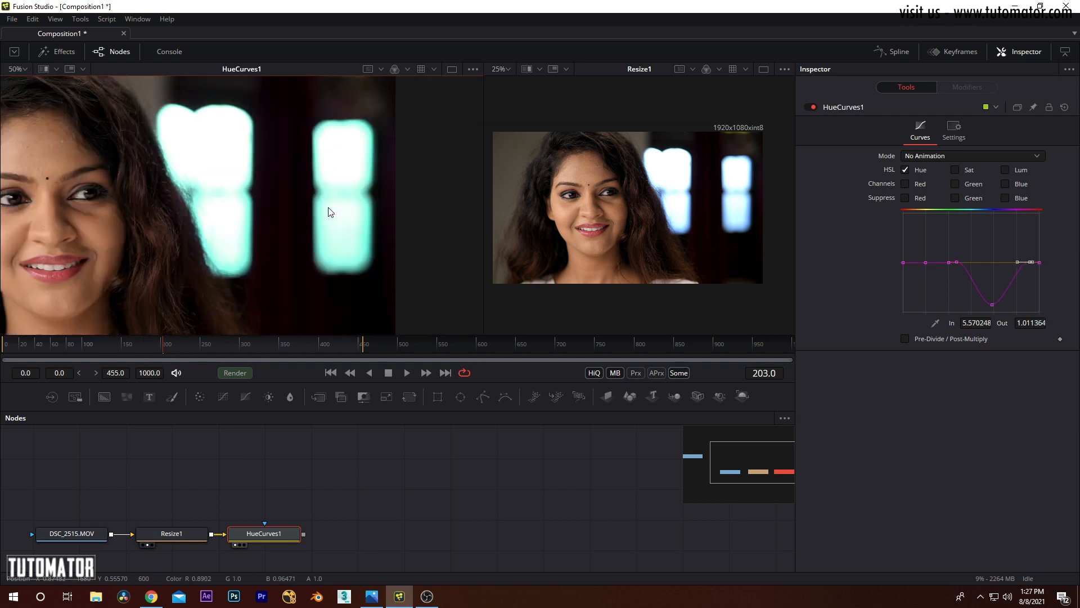
{"action": "left_click_drag", "start_coordinate": [374, 216], "coordinate": [379, 218]}
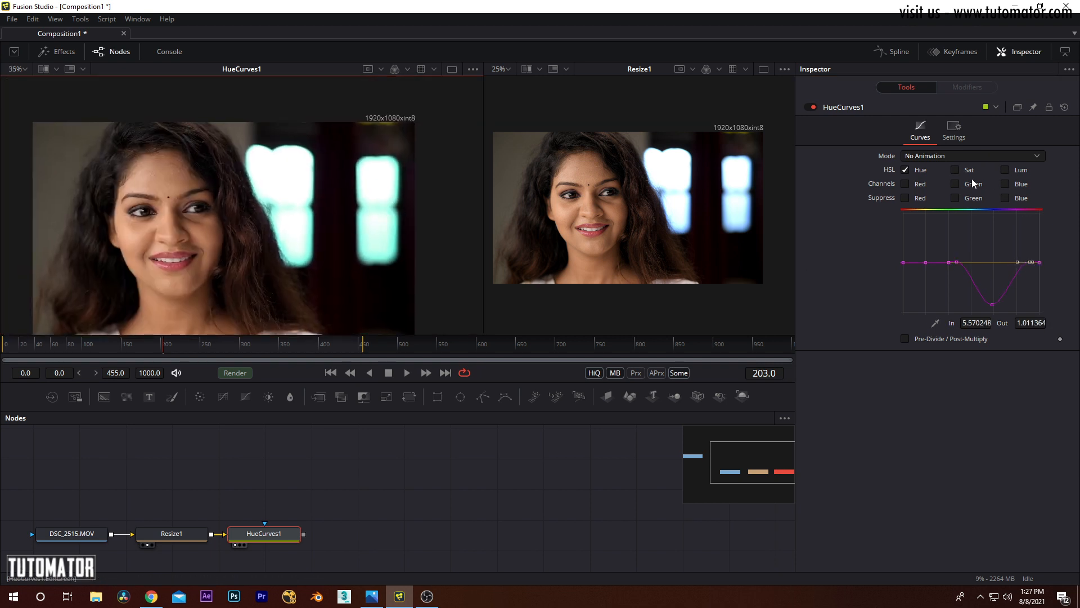
{"action": "left_click", "coordinate": [904, 169]}
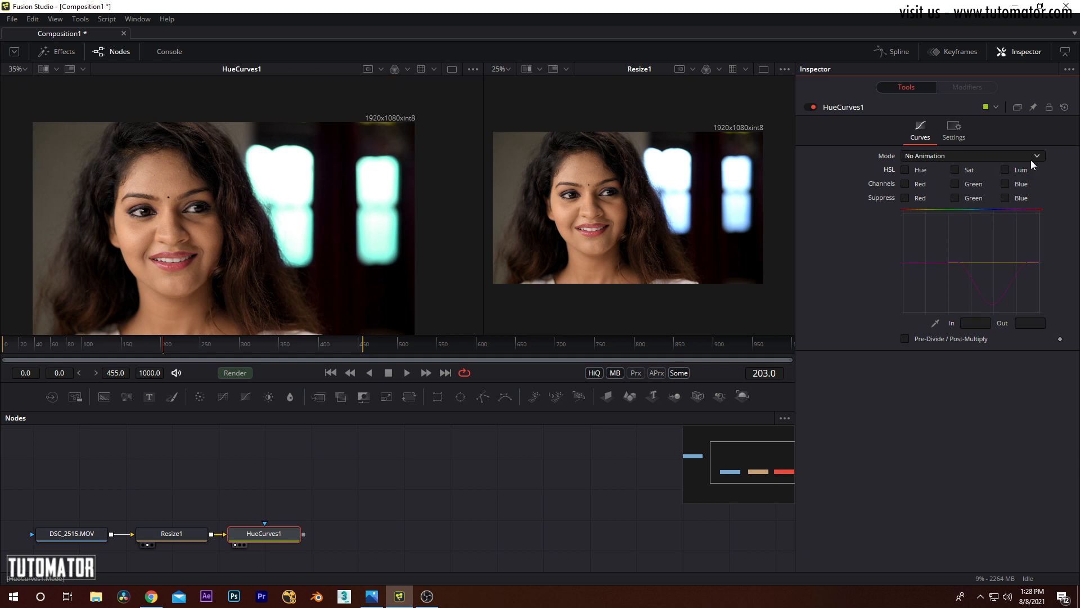
{"action": "left_click", "coordinate": [1065, 107]}
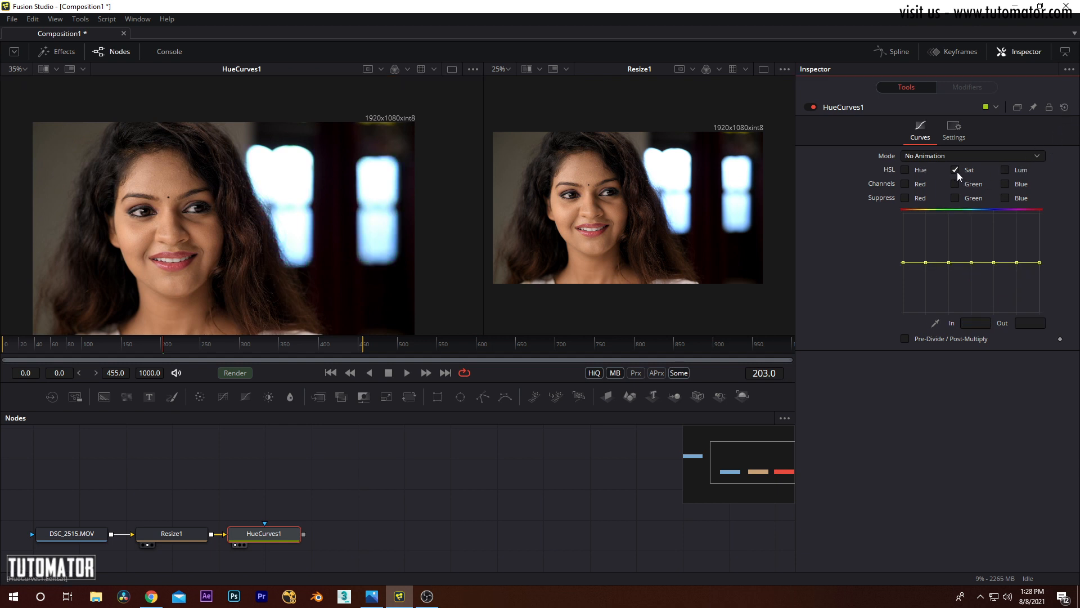
Step: Switch HueCurves1 to the Lum curve and nudge its red point to about 0.99 and its cyan point to about 1.01
{"action": "left_click", "coordinate": [1006, 169]}
{"action": "mouse_move", "coordinate": [902, 262]}
{"action": "left_mouse_down"}
{"action": "mouse_move", "coordinate": [904, 239]}
{"action": "mouse_move", "coordinate": [908, 298]}
{"action": "mouse_move", "coordinate": [907, 222]}
{"action": "mouse_move", "coordinate": [906, 262]}
{"action": "left_mouse_up"}
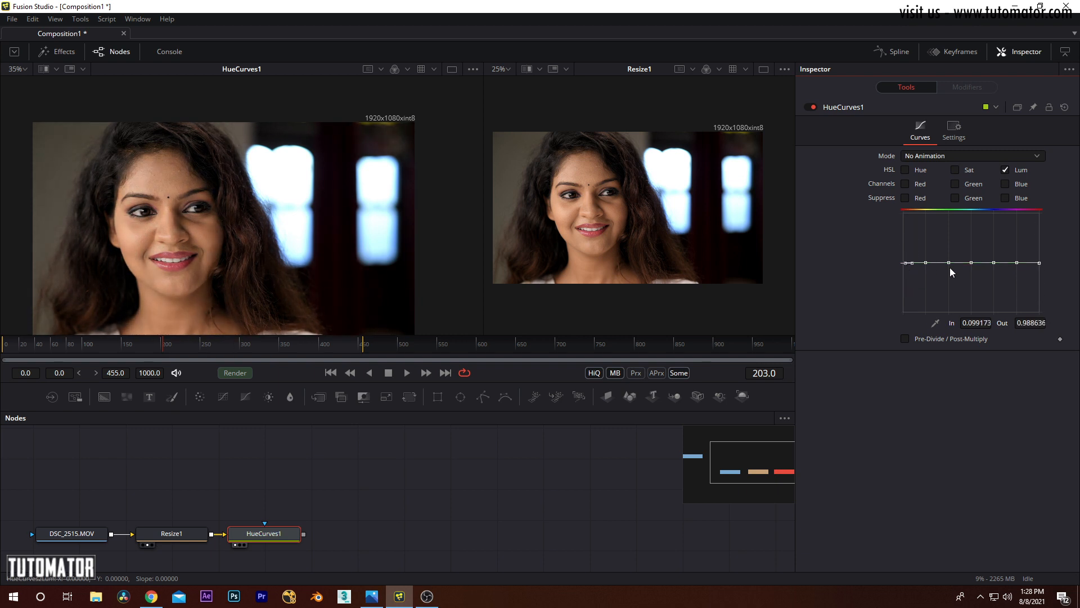
{"action": "left_click", "coordinate": [971, 262]}
{"action": "mouse_move", "coordinate": [973, 262]}
{"action": "left_mouse_down"}
{"action": "mouse_move", "coordinate": [971, 217]}
{"action": "mouse_move", "coordinate": [971, 263]}
{"action": "left_mouse_up"}
{"action": "right_click", "coordinate": [970, 263]}
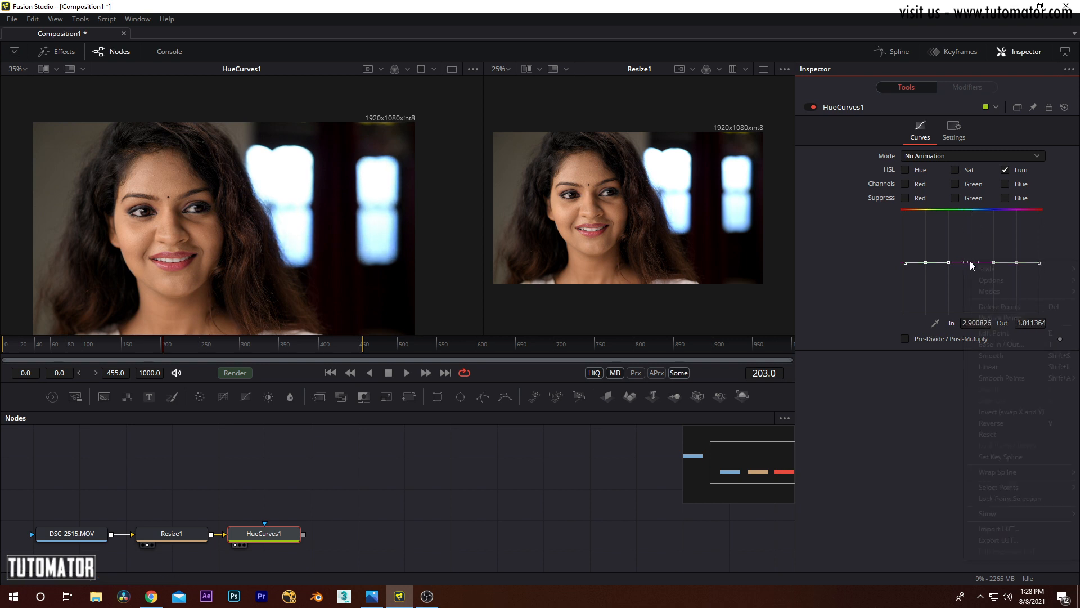
{"action": "left_click", "coordinate": [824, 258]}
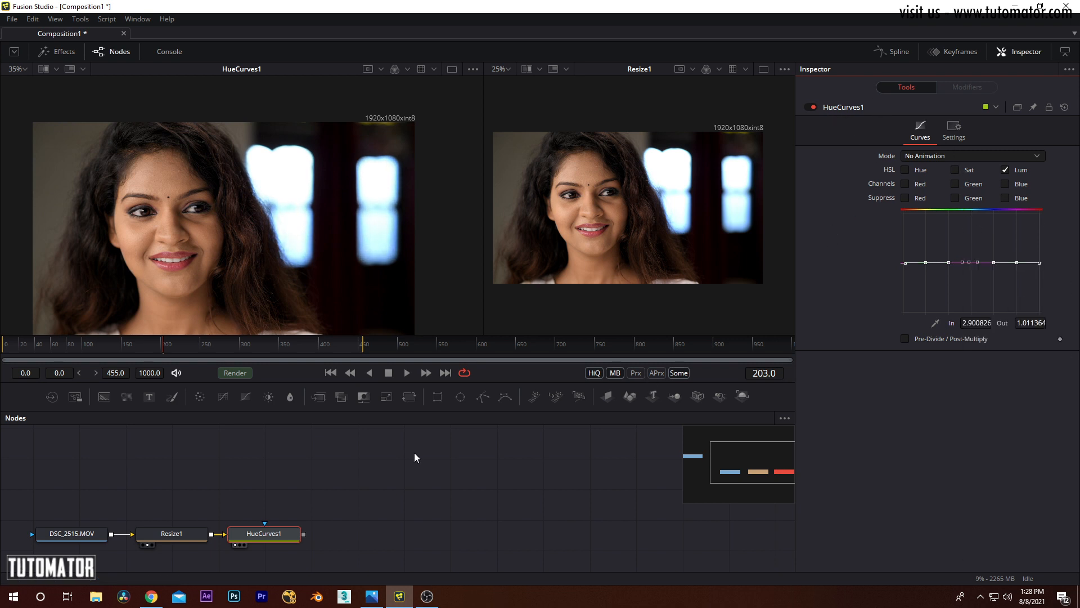
{"action": "left_click", "coordinate": [271, 539]}
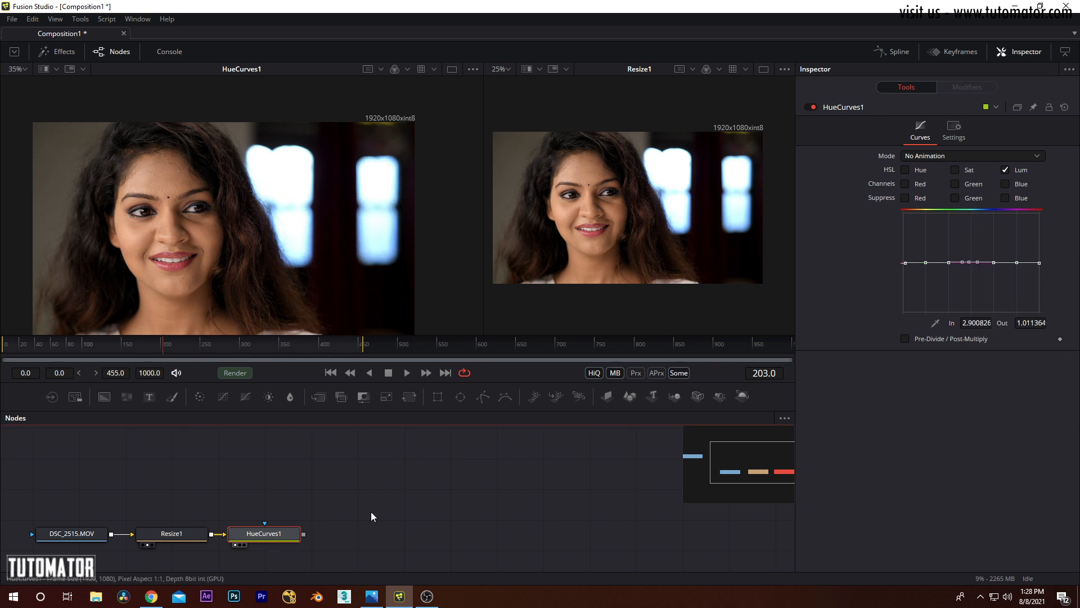
Step: Edit only the Red channel curve, lowering its blue point to about 0.05 and slightly shifting its yellow point
{"action": "left_click", "coordinate": [1013, 170]}
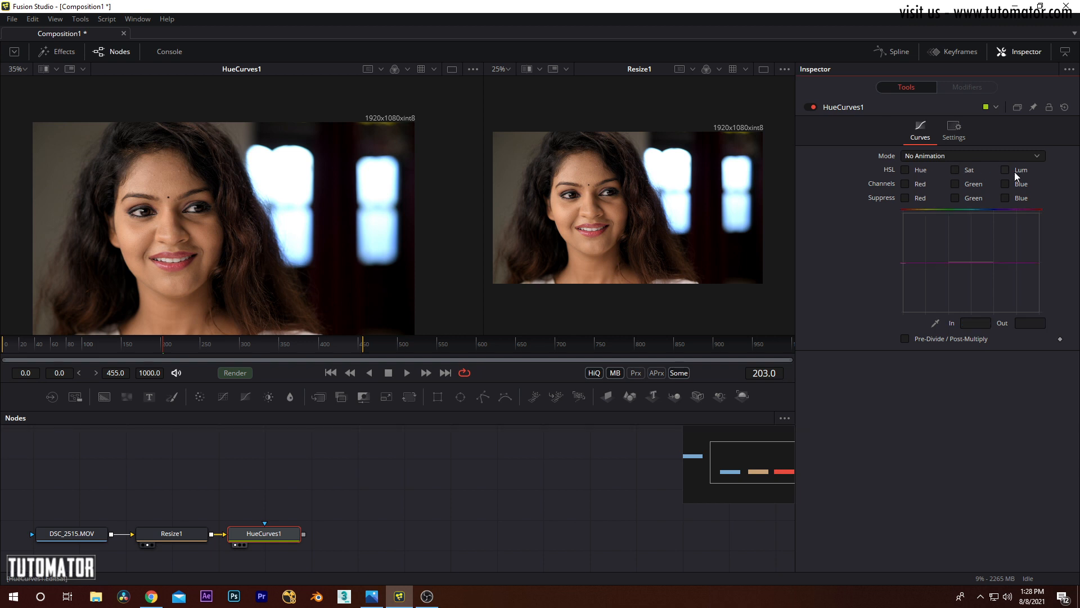
{"action": "left_click", "coordinate": [905, 184]}
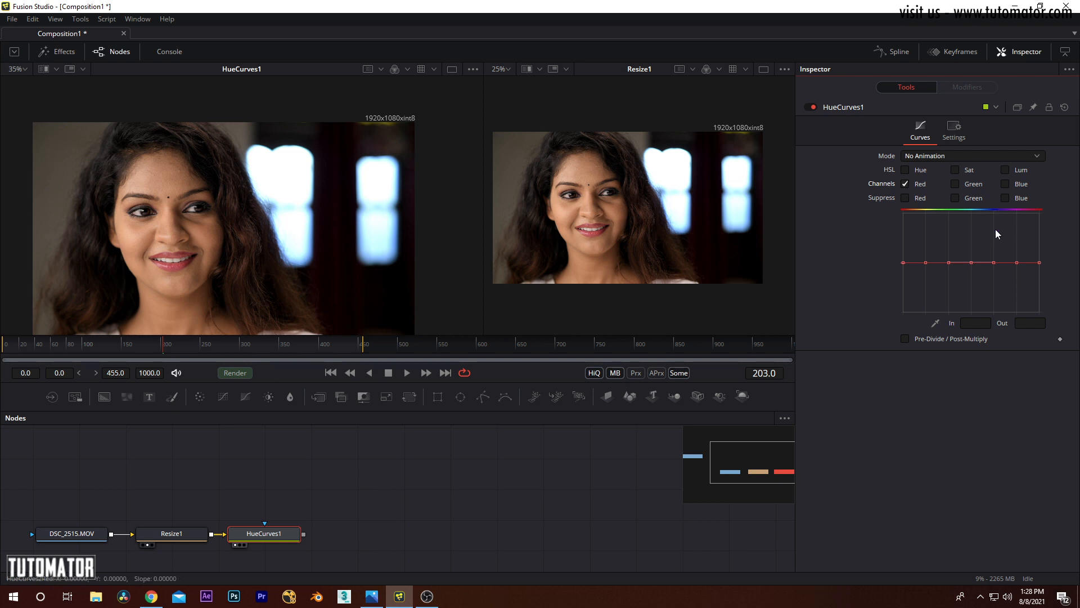
{"action": "left_click_drag", "start_coordinate": [994, 263], "coordinate": [995, 309]}
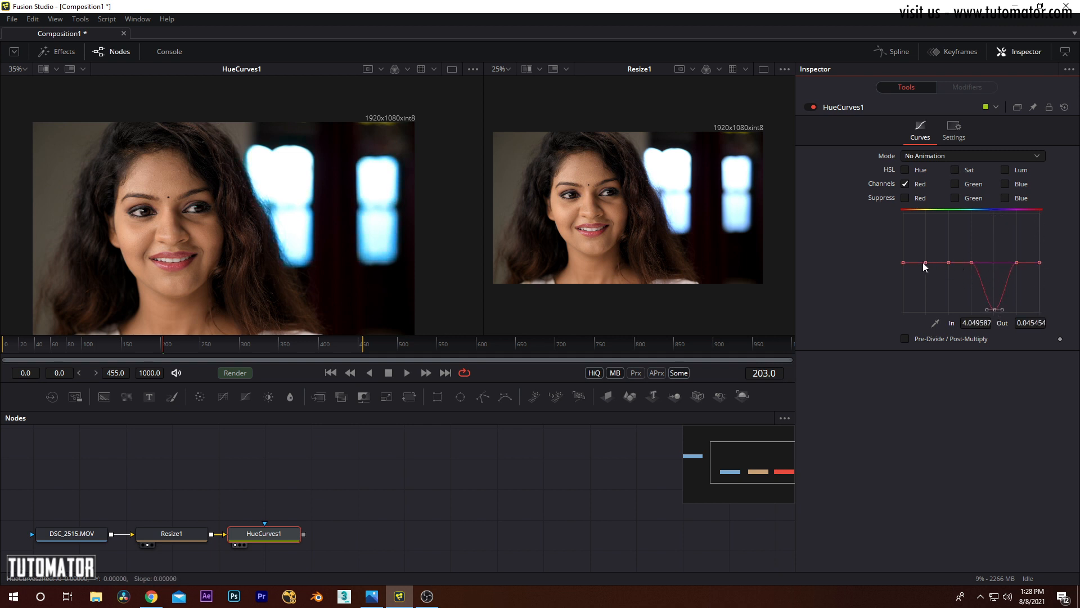
{"action": "mouse_move", "coordinate": [924, 262]}
{"action": "left_mouse_down"}
{"action": "mouse_move", "coordinate": [923, 312]}
{"action": "mouse_move", "coordinate": [931, 230]}
{"action": "mouse_move", "coordinate": [931, 303]}
{"action": "mouse_move", "coordinate": [929, 262]}
{"action": "left_mouse_up"}
Step: Reset HueCurves1, and with only Suppress Blue enabled lower the curve's blue point to about 0.06
{"action": "left_click", "coordinate": [904, 185]}
{"action": "left_click", "coordinate": [1064, 107]}
{"action": "left_click", "coordinate": [956, 168]}
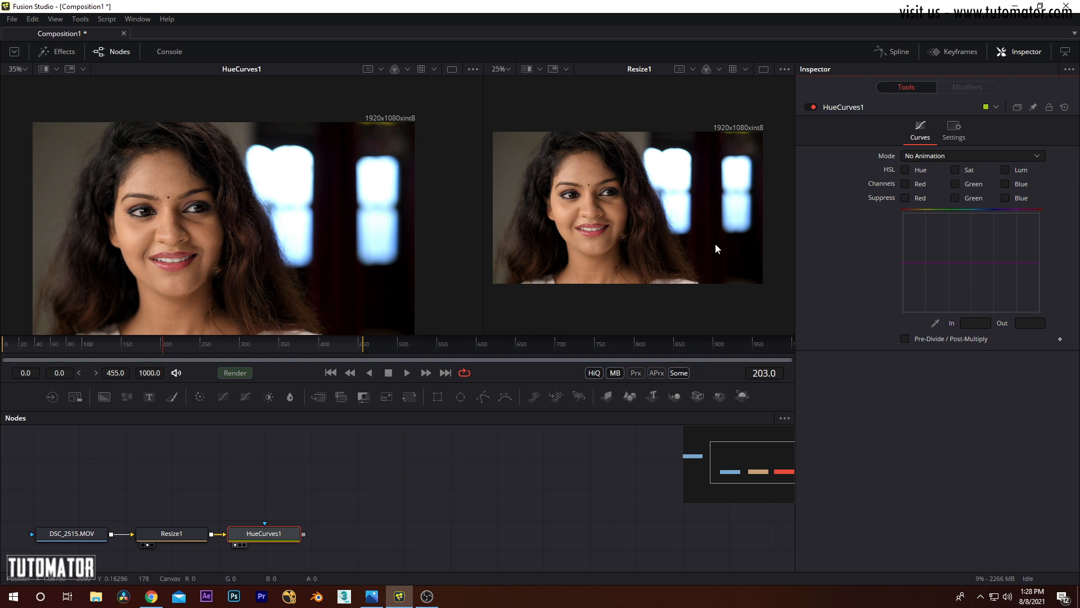
{"action": "left_click_drag", "start_coordinate": [374, 193], "coordinate": [344, 193]}
{"action": "scroll", "coordinate": [349, 197], "scroll_direction": "up", "scroll_amount": 2}
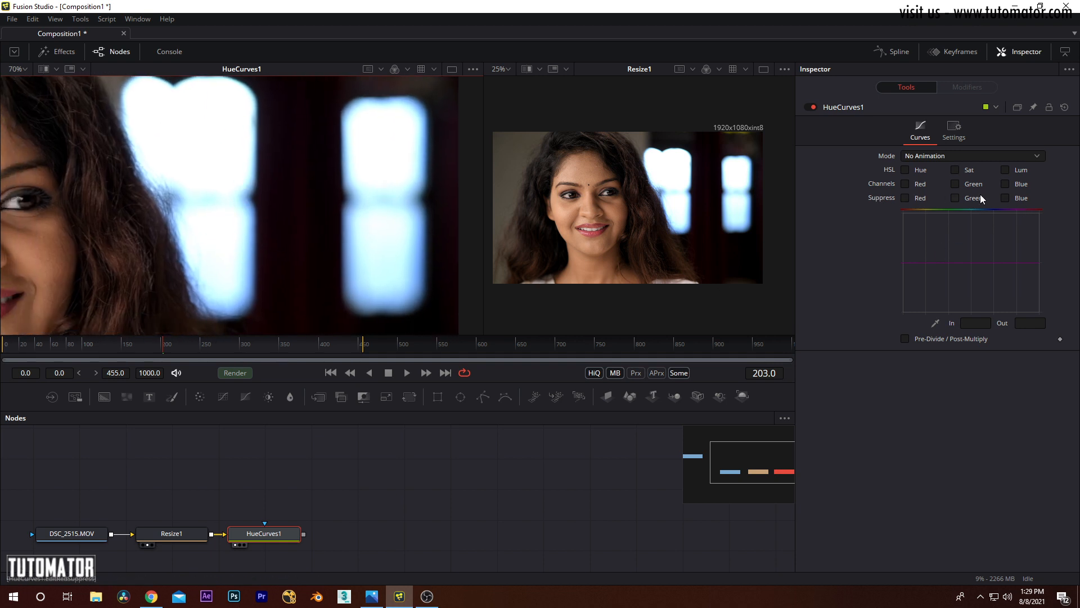
{"action": "left_click", "coordinate": [1007, 196]}
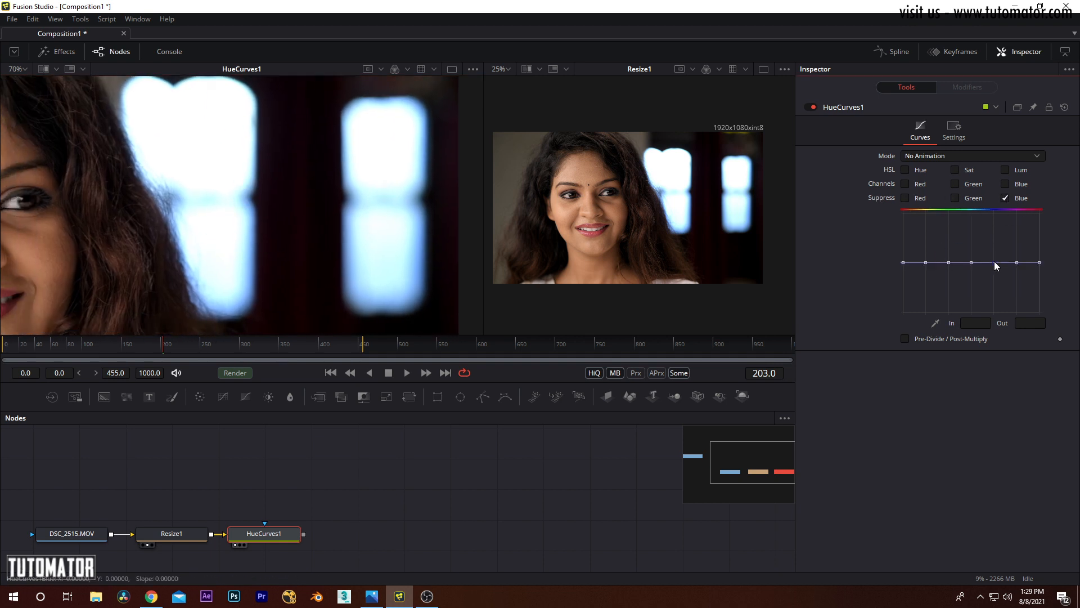
{"action": "left_click_drag", "start_coordinate": [994, 261], "coordinate": [993, 308]}
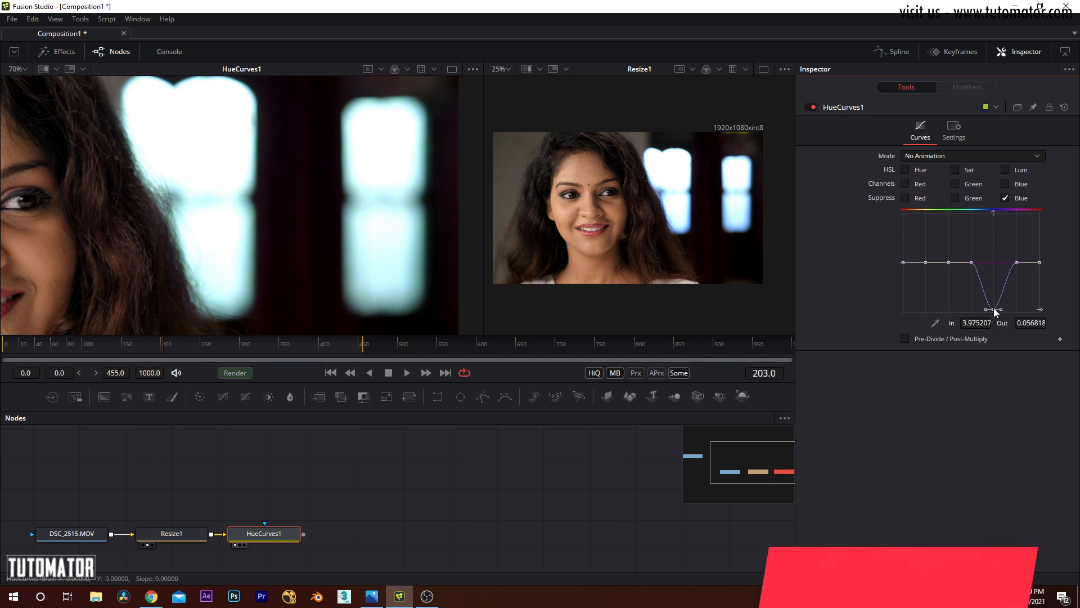
Step: Reshape the Suppress Blue curve: pull the cyan and magenta points low and outward, and raise the yellow point to 1.5 at about 1.92
{"action": "left_click", "coordinate": [904, 262]}
{"action": "mouse_move", "coordinate": [905, 265]}
{"action": "left_mouse_down"}
{"action": "mouse_move", "coordinate": [911, 217]}
{"action": "mouse_move", "coordinate": [912, 315]}
{"action": "mouse_move", "coordinate": [906, 226]}
{"action": "mouse_move", "coordinate": [905, 262]}
{"action": "left_mouse_up"}
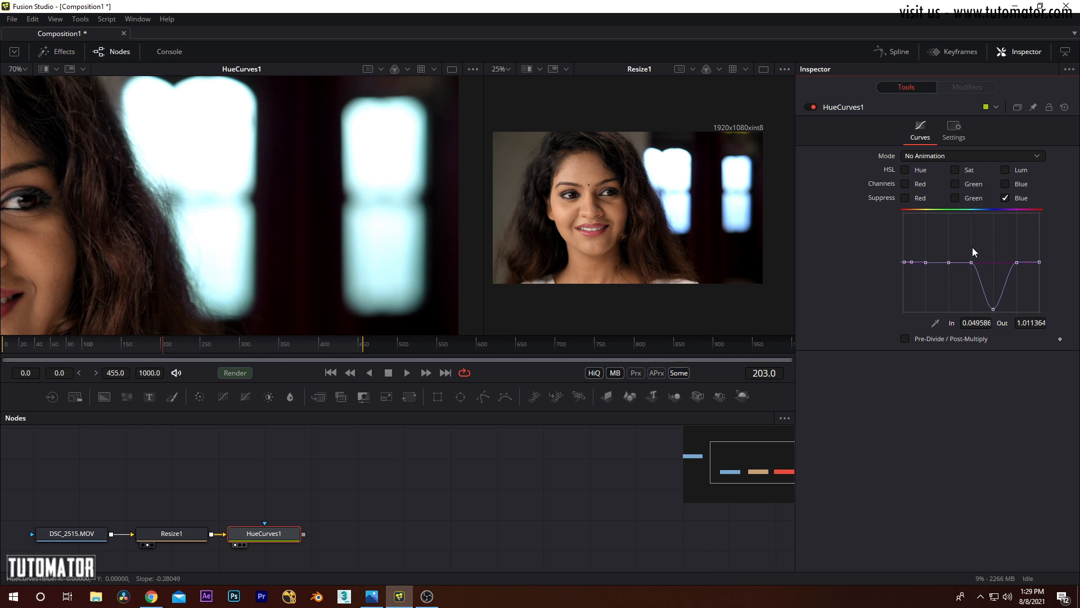
{"action": "left_click_drag", "start_coordinate": [971, 262], "coordinate": [946, 306]}
{"action": "left_click_drag", "start_coordinate": [1015, 262], "coordinate": [1040, 312]}
{"action": "left_click_drag", "start_coordinate": [925, 262], "coordinate": [946, 237]}
Step: Compare the blue-suppressed windows in the HueCurves1 viewer with the original in the Resize1 viewer, and view the node chain
{"action": "left_click_drag", "start_coordinate": [313, 522], "coordinate": [381, 494]}
{"action": "scroll", "coordinate": [382, 499], "scroll_direction": "down", "scroll_amount": 3}
{"action": "scroll", "coordinate": [329, 234], "scroll_direction": "down", "scroll_amount": 3}
{"action": "scroll", "coordinate": [331, 217], "scroll_direction": "up", "scroll_amount": 1}
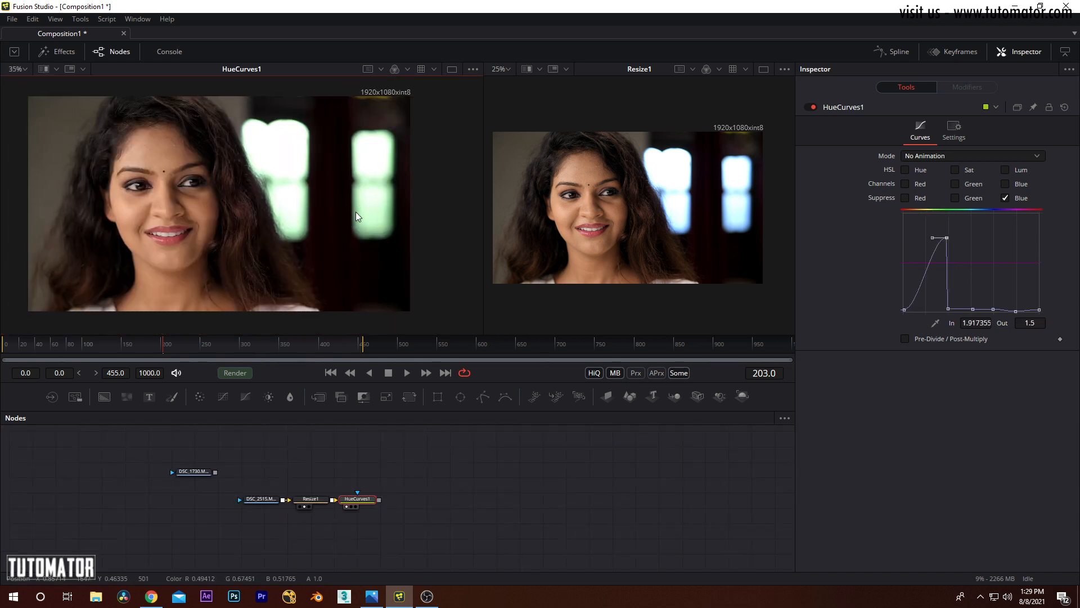
{"action": "scroll", "coordinate": [355, 212], "scroll_direction": "down", "scroll_amount": 1}
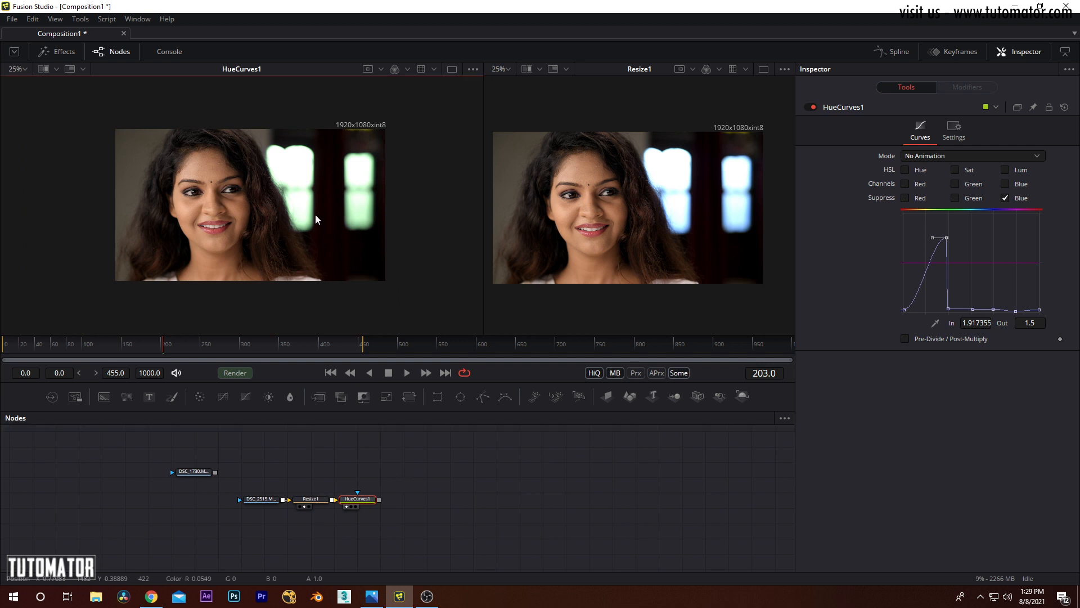
{"action": "scroll", "coordinate": [322, 221], "scroll_direction": "up", "scroll_amount": 2}
{"action": "scroll", "coordinate": [320, 212], "scroll_direction": "down", "scroll_amount": 1}
{"action": "scroll", "coordinate": [394, 473], "scroll_direction": "up", "scroll_amount": 4}
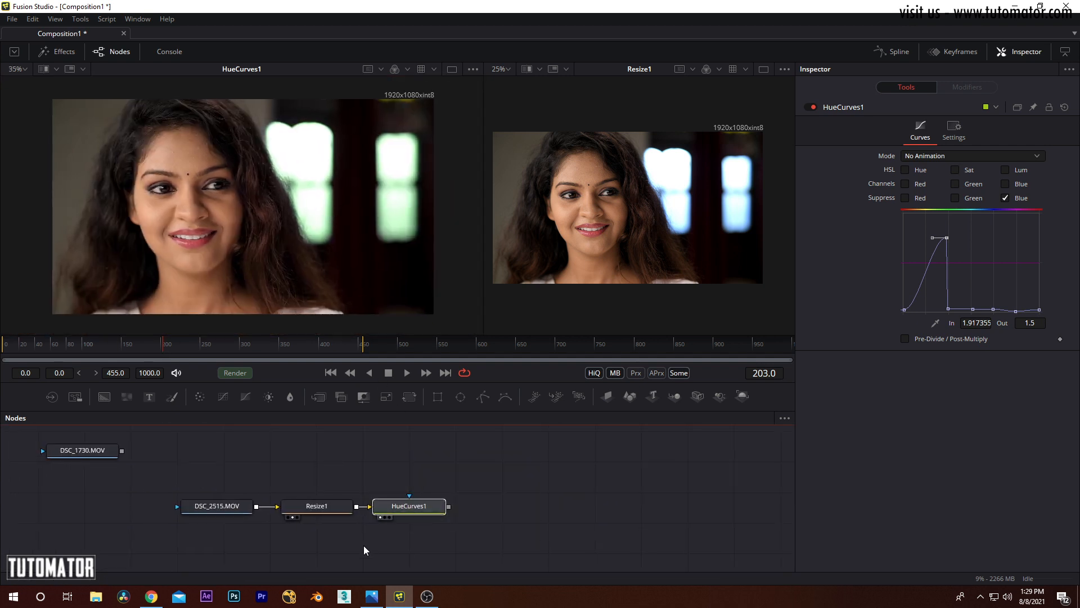
Step: Replace HueCurves1 with a White Balance node after Resize1 and view its output in the larger viewer
{"action": "key", "text": "Delete"}
{"action": "left_click", "coordinate": [85, 20]}
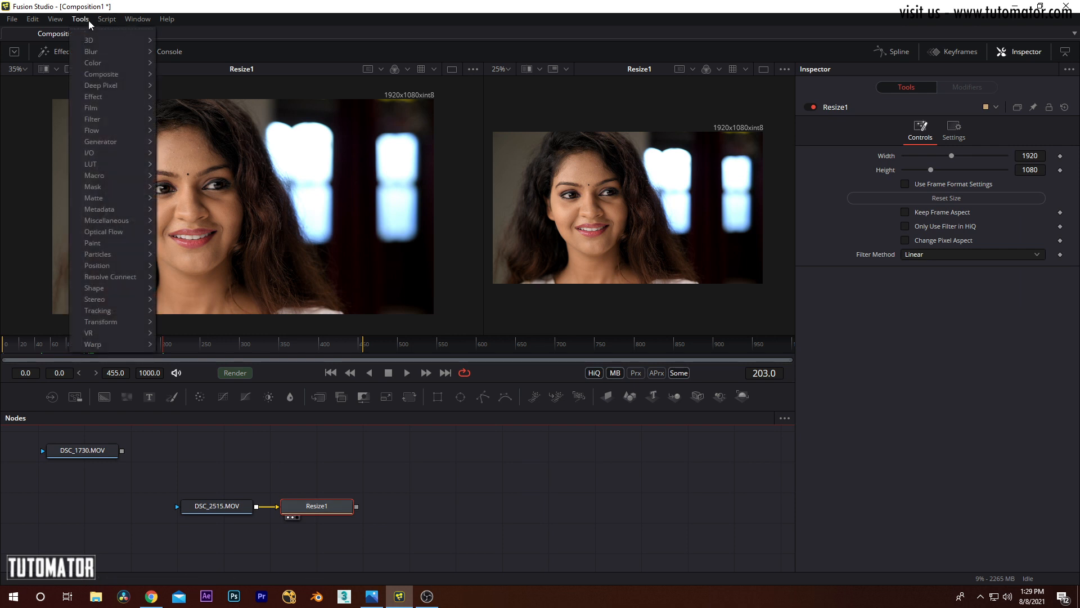
{"action": "mouse_move", "coordinate": [97, 63]}
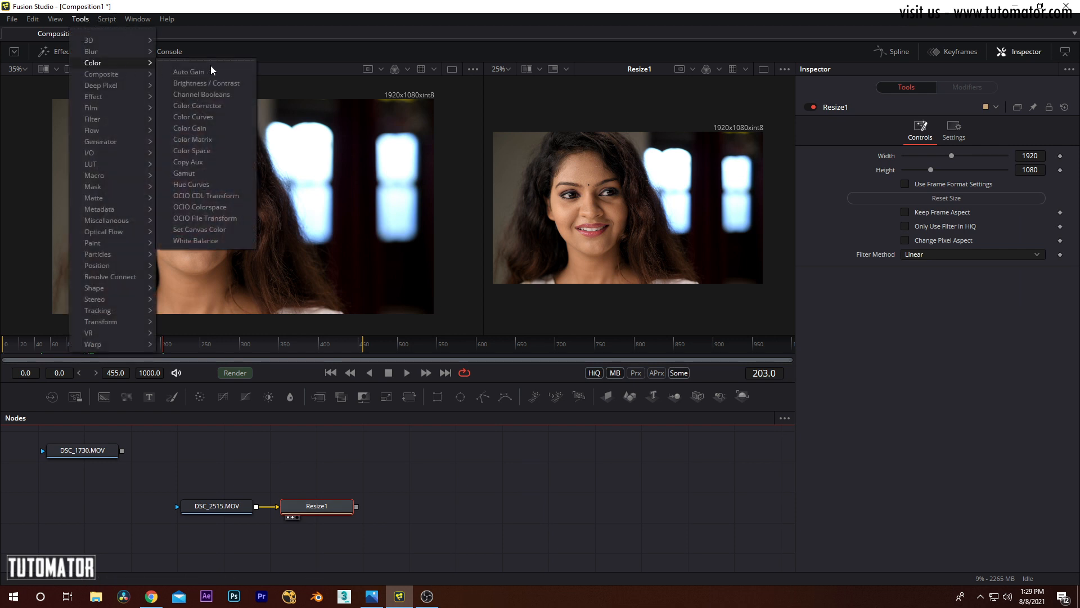
{"action": "left_click", "coordinate": [210, 241]}
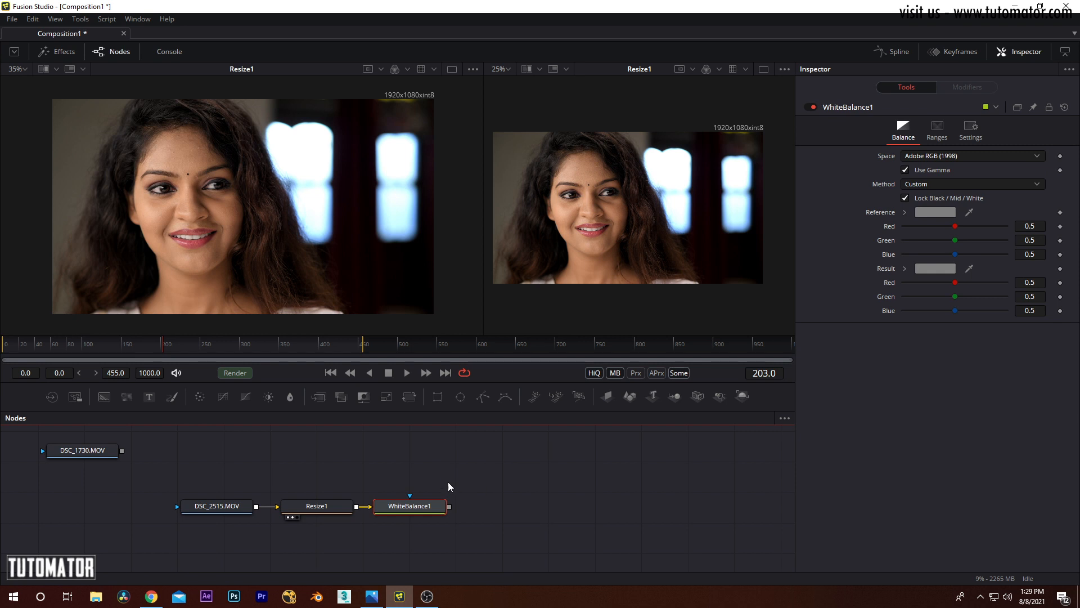
{"action": "left_click_drag", "start_coordinate": [419, 500], "coordinate": [336, 242]}
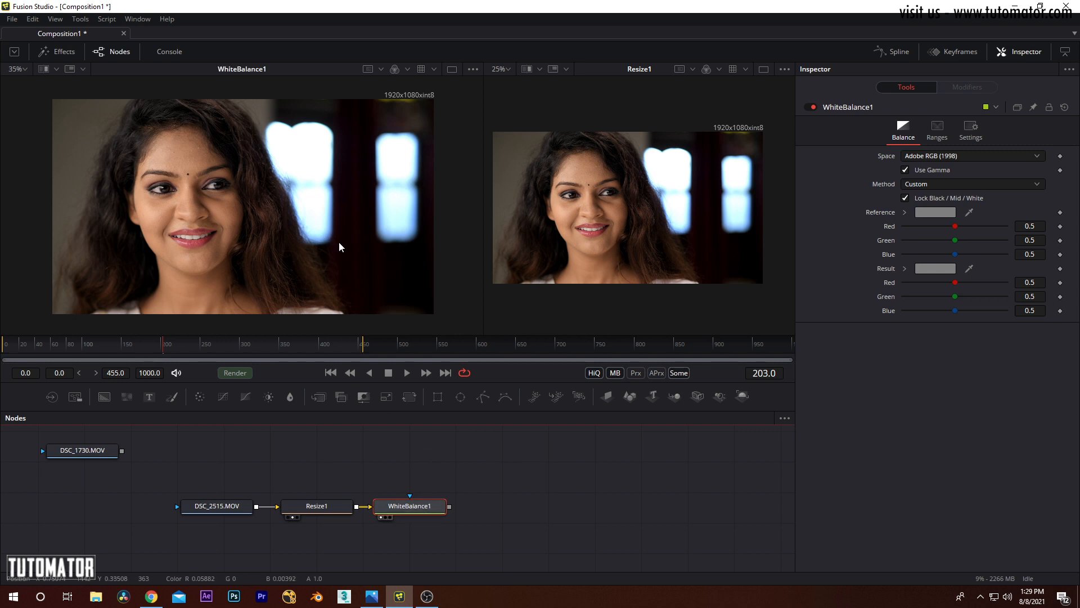
{"action": "left_click_drag", "start_coordinate": [271, 227], "coordinate": [269, 230]}
Step: Move DSC_2515.MOV and Resize1 away from WhiteBalance1 to leave room for another node, keeping Resize1 selected
{"action": "middle_click", "coordinate": [347, 464]}
{"action": "left_click_drag", "start_coordinate": [349, 464], "coordinate": [245, 513]}
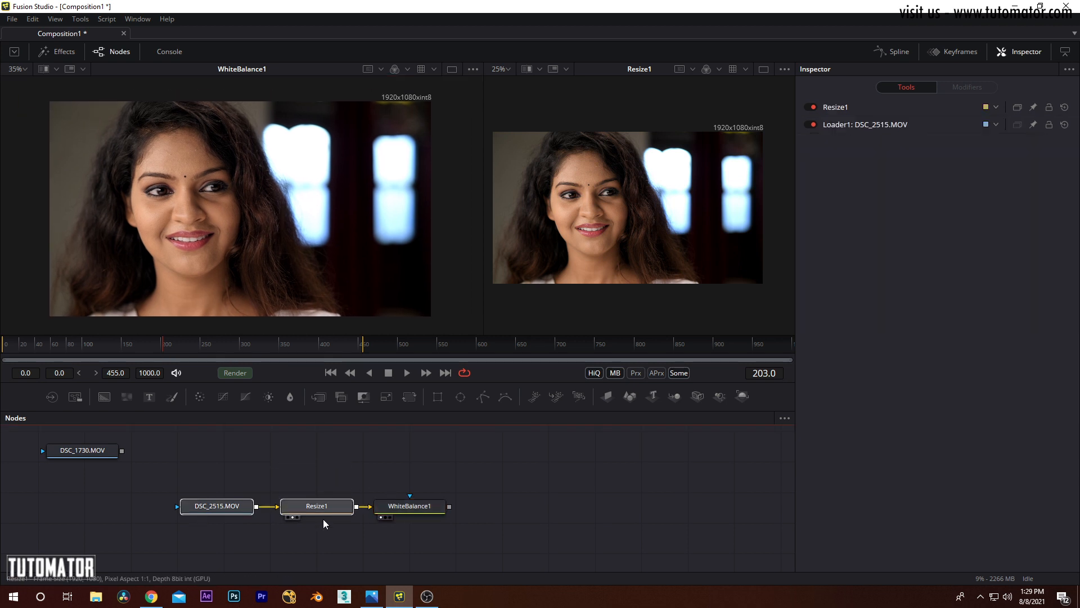
{"action": "left_click_drag", "start_coordinate": [321, 509], "coordinate": [252, 516]}
{"action": "left_click", "coordinate": [304, 473]}
{"action": "left_click_drag", "start_coordinate": [419, 509], "coordinate": [496, 519]}
{"action": "left_click", "coordinate": [261, 519]}
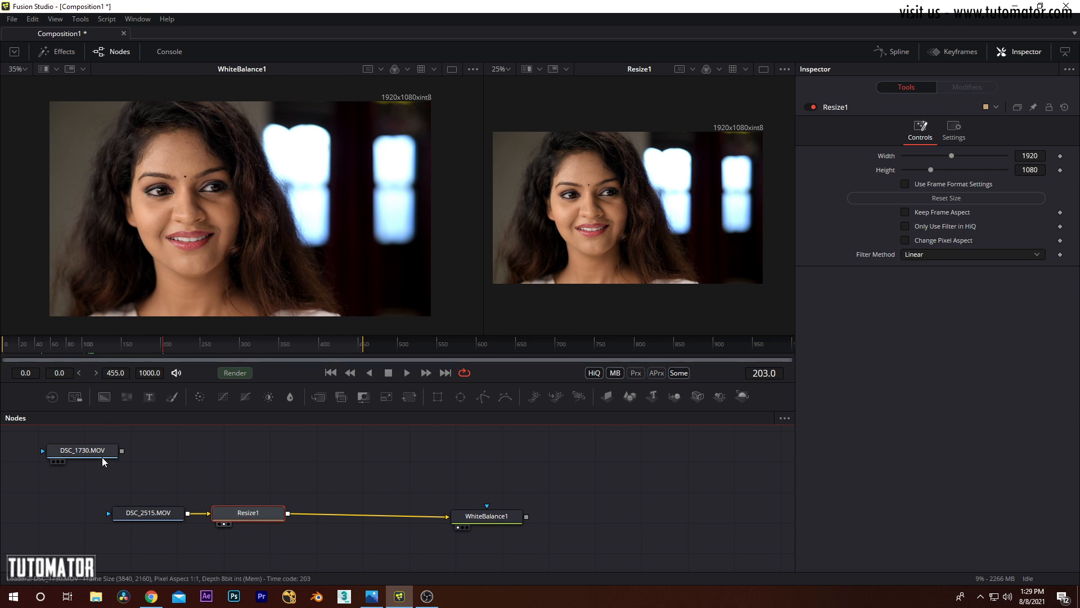
Step: Insert a Color Corrector node between Resize1 and WhiteBalance1
{"action": "left_click", "coordinate": [49, 19]}
{"action": "mouse_move", "coordinate": [80, 19]}
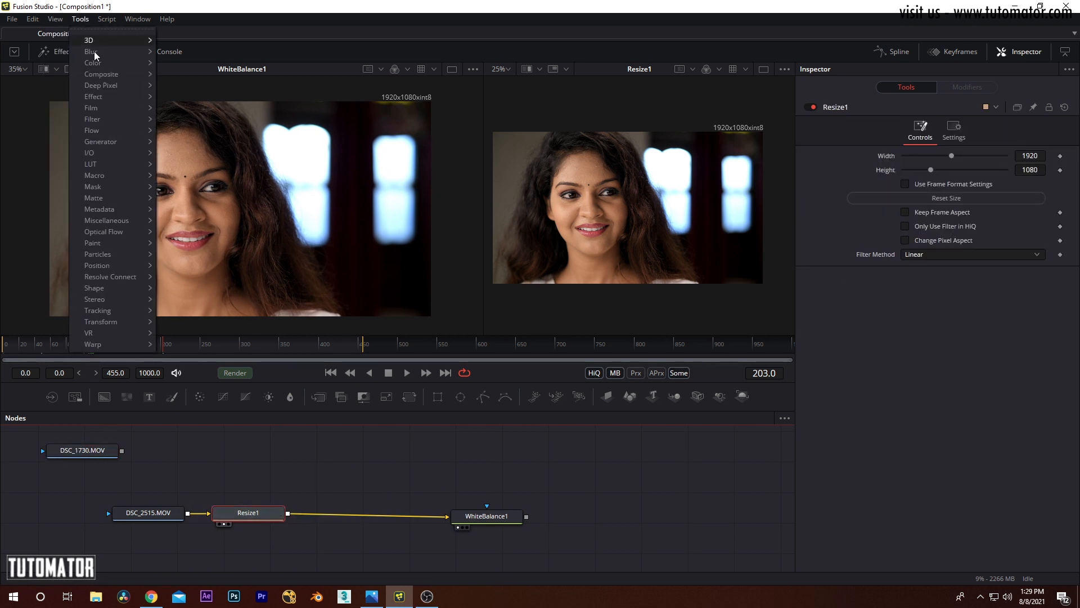
{"action": "mouse_move", "coordinate": [112, 62]}
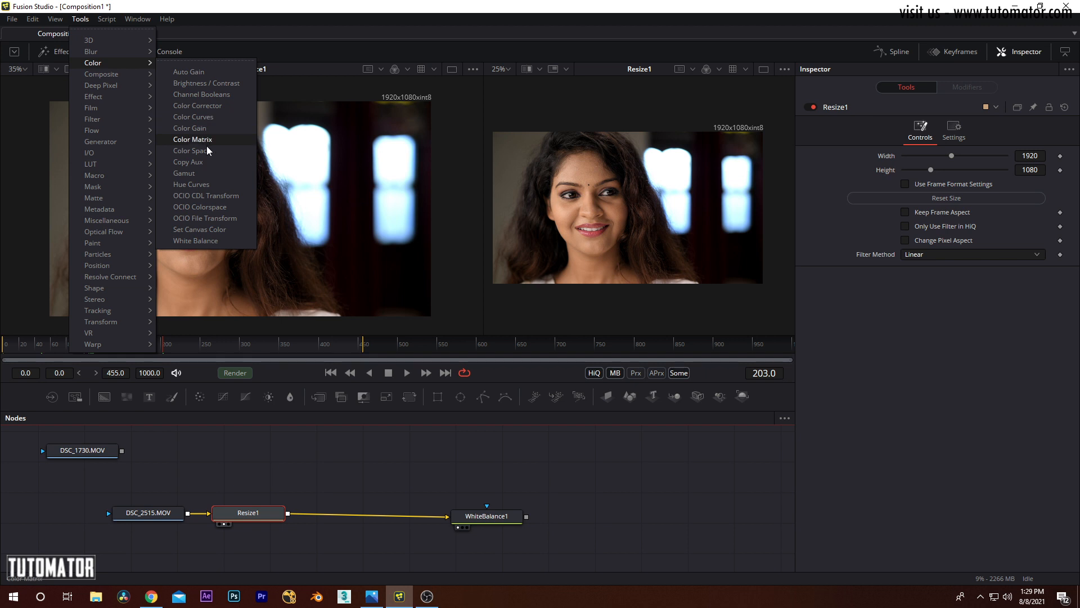
{"action": "left_click", "coordinate": [212, 107]}
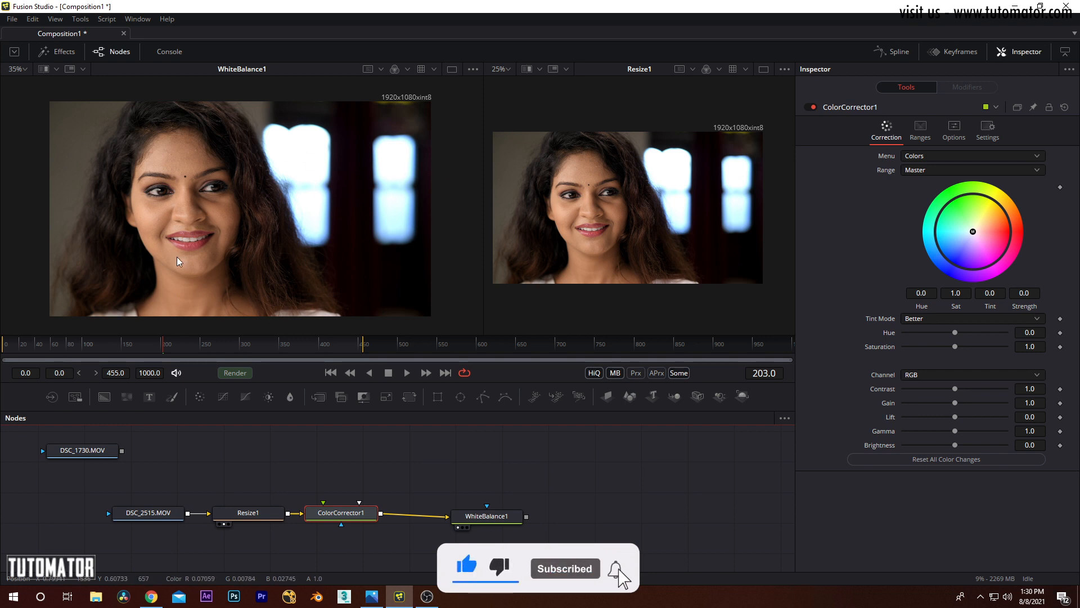
Step: Examine the white areas of the footage up close, the teeth and the bright windows, in the WhiteBalance1 viewer
{"action": "scroll", "coordinate": [276, 223], "scroll_direction": "up", "scroll_amount": 4}
{"action": "scroll", "coordinate": [274, 201], "scroll_direction": "up", "scroll_amount": 4}
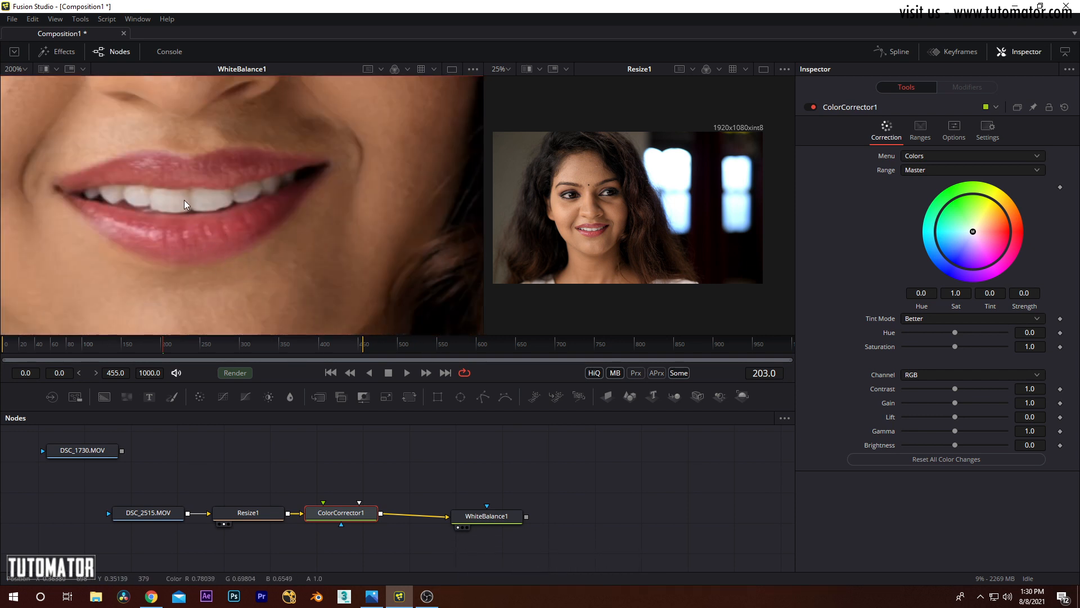
{"action": "left_click_drag", "start_coordinate": [332, 96], "coordinate": [52, 346]}
{"action": "left_click_drag", "start_coordinate": [450, 96], "coordinate": [194, 191]}
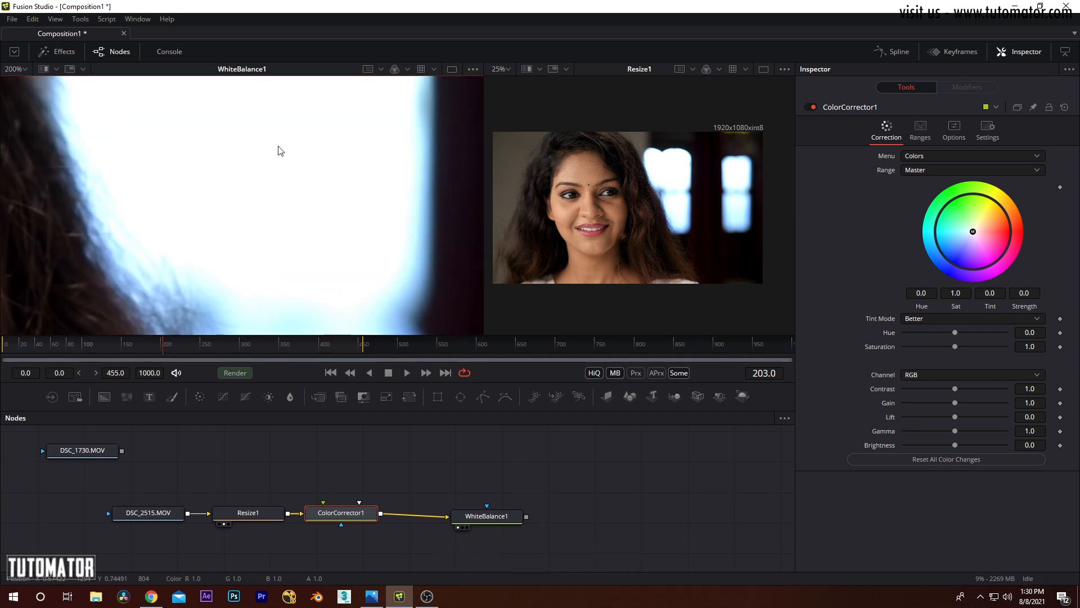
{"action": "scroll", "coordinate": [265, 197], "scroll_direction": "down", "scroll_amount": 4}
{"action": "left_click_drag", "start_coordinate": [324, 216], "coordinate": [386, 173]}
{"action": "scroll", "coordinate": [329, 178], "scroll_direction": "down", "scroll_amount": 1}
{"action": "scroll", "coordinate": [316, 173], "scroll_direction": "up", "scroll_amount": 2}
Step: On ColorCorrector1's Master color wheel, try a yellow tint at strength 0.317 and a blue tint at strength 0.213
{"action": "left_click_drag", "start_coordinate": [974, 230], "coordinate": [986, 214]}
{"action": "key", "text": "ctrl+f"}
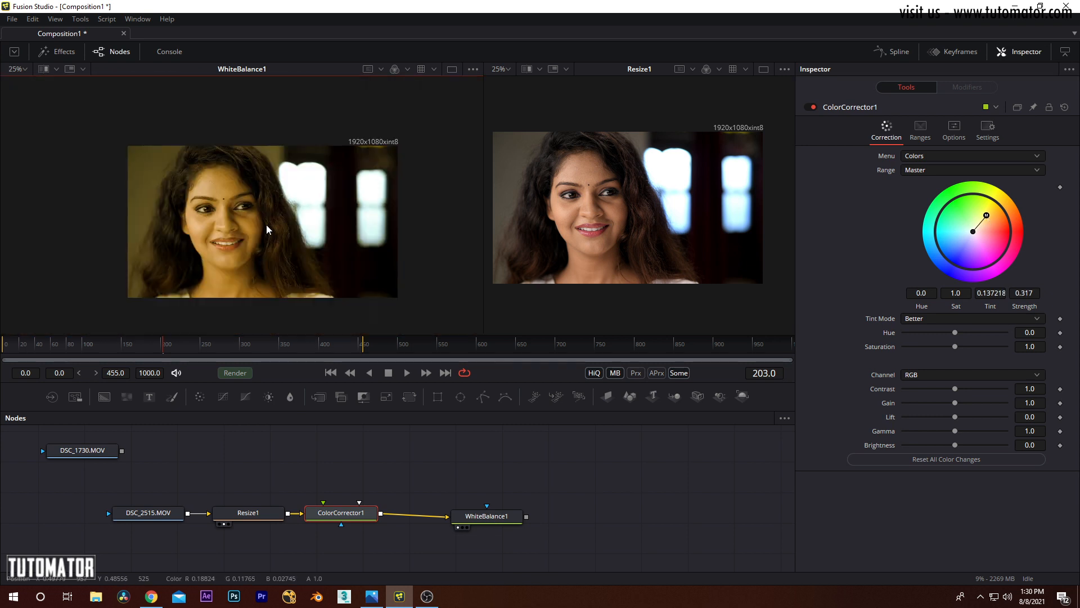
{"action": "scroll", "coordinate": [224, 197], "scroll_direction": "up", "scroll_amount": 2}
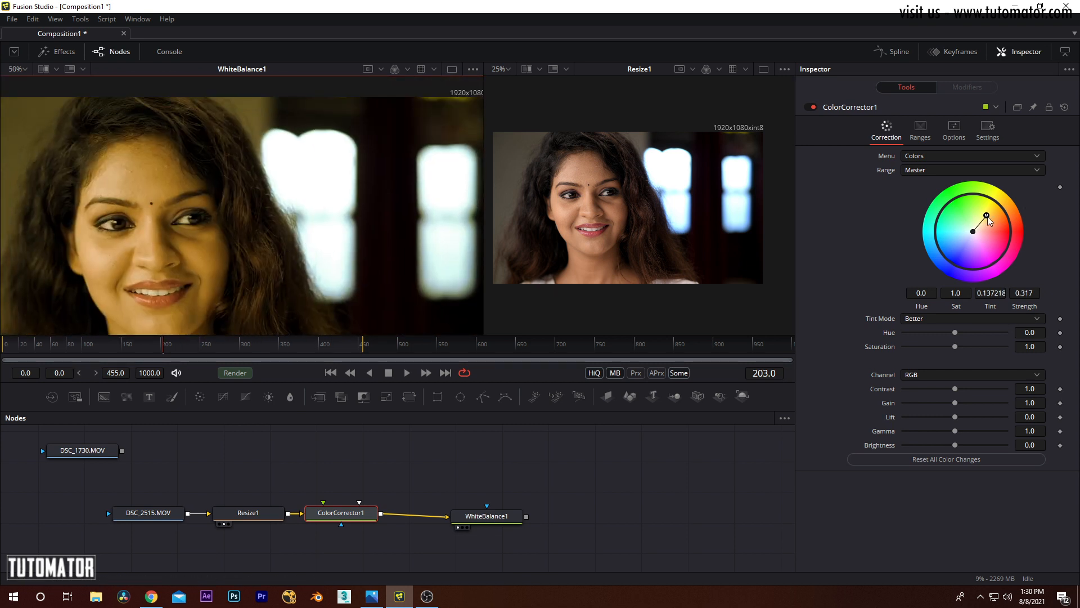
{"action": "left_click_drag", "start_coordinate": [986, 215], "coordinate": [963, 245]}
Step: Compare the blue-tinted face and windows in the WhiteBalance1 viewer with the original in the Resize1 viewer
{"action": "scroll", "coordinate": [279, 201], "scroll_direction": "down", "scroll_amount": 2}
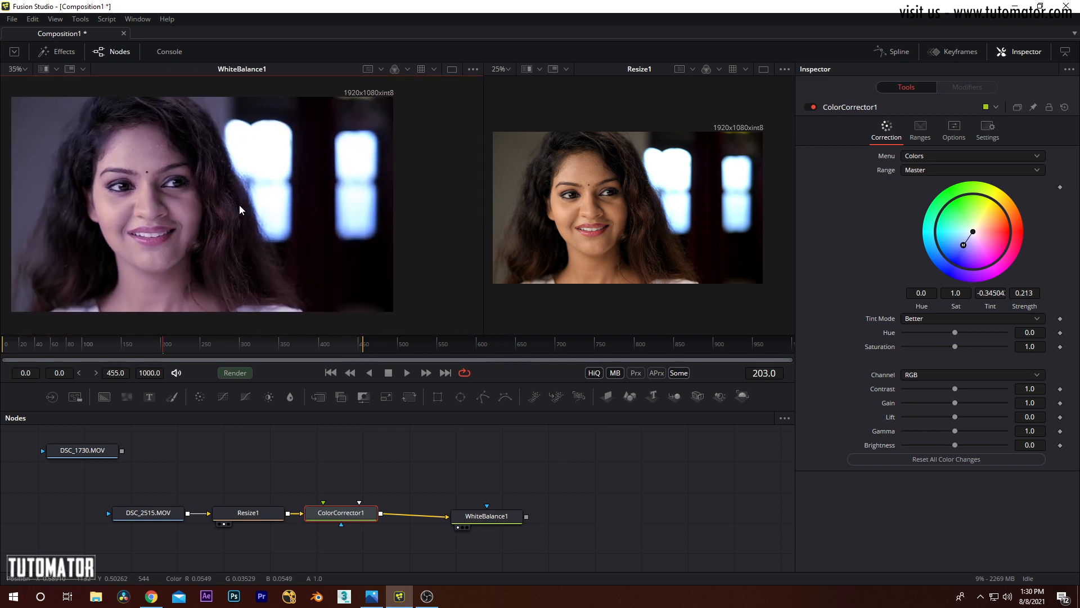
{"action": "scroll", "coordinate": [626, 189], "scroll_direction": "up", "scroll_amount": 2}
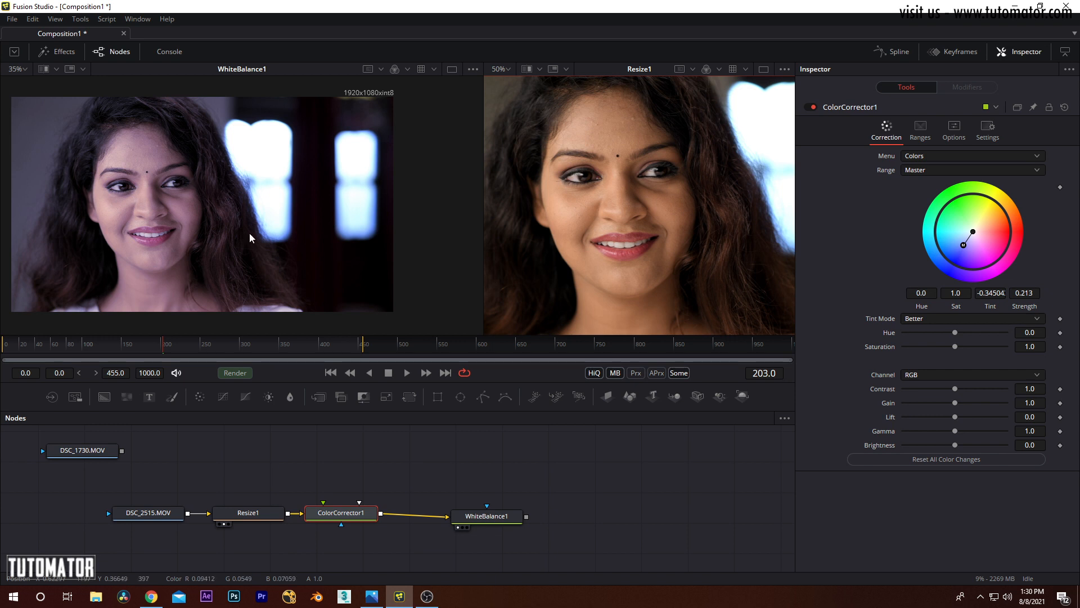
{"action": "left_click_drag", "start_coordinate": [287, 220], "coordinate": [335, 220]}
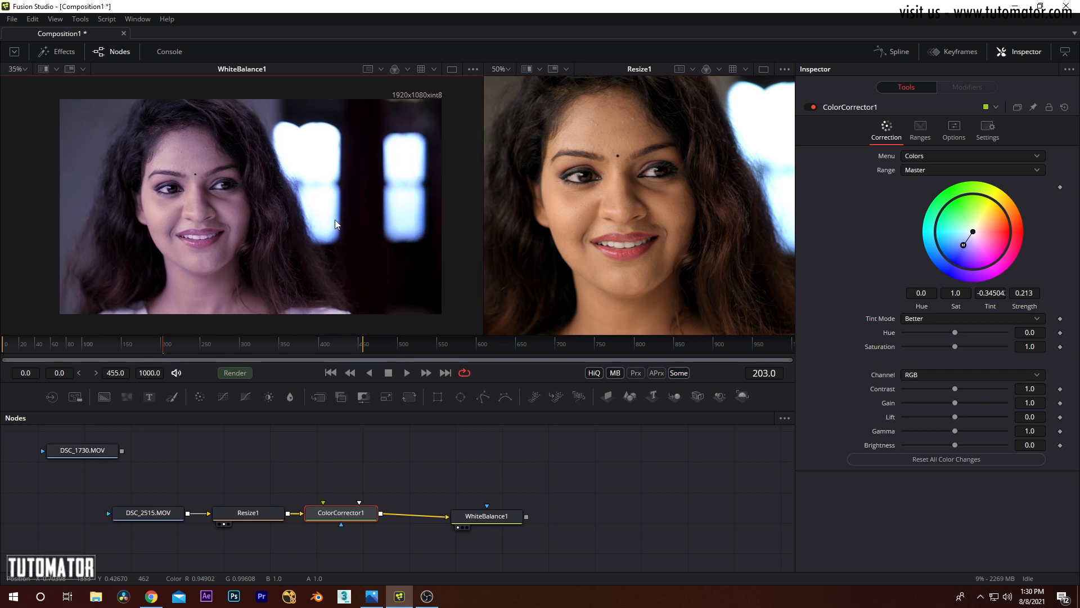
{"action": "scroll", "coordinate": [337, 218], "scroll_direction": "up", "scroll_amount": 6}
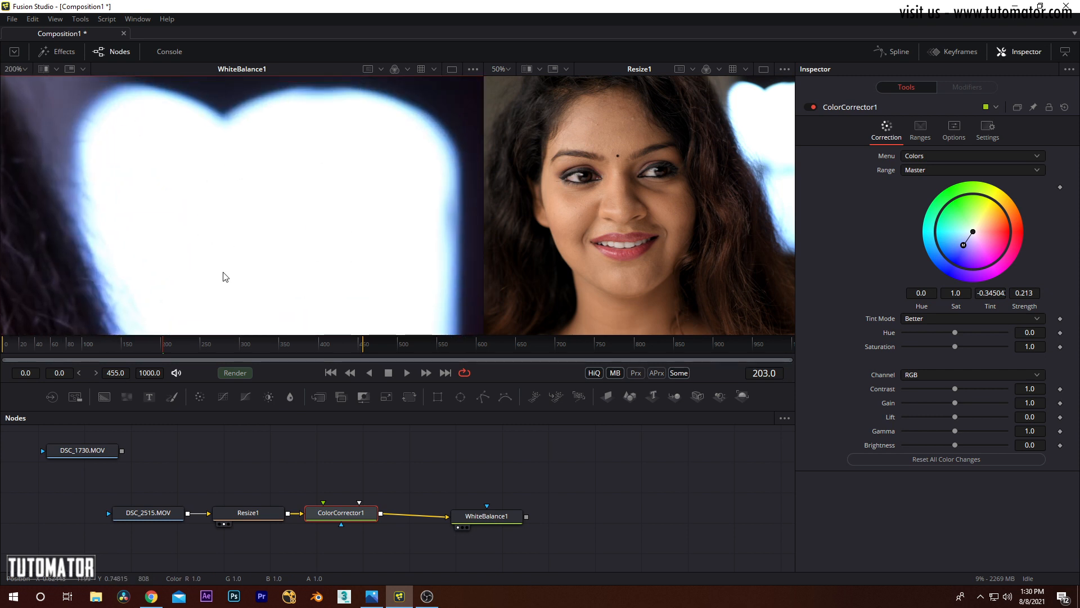
{"action": "scroll", "coordinate": [269, 202], "scroll_direction": "down", "scroll_amount": 5}
{"action": "scroll", "coordinate": [269, 205], "scroll_direction": "down", "scroll_amount": 2}
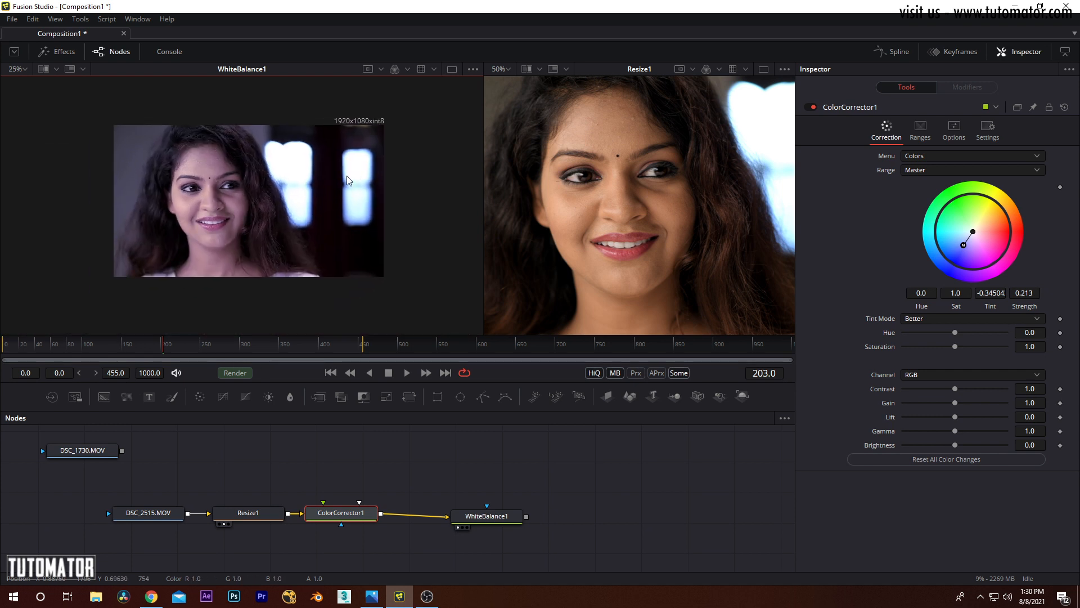
{"action": "scroll", "coordinate": [334, 182], "scroll_direction": "up", "scroll_amount": 2}
{"action": "scroll", "coordinate": [311, 210], "scroll_direction": "down", "scroll_amount": 1}
Step: Move WhiteBalance1 closer to ColorCorrector1 and shift ColorCorrector1's Master tint toward warm yellow at strength 0.086
{"action": "left_click_drag", "start_coordinate": [487, 516], "coordinate": [449, 520]}
{"action": "left_click", "coordinate": [342, 516]}
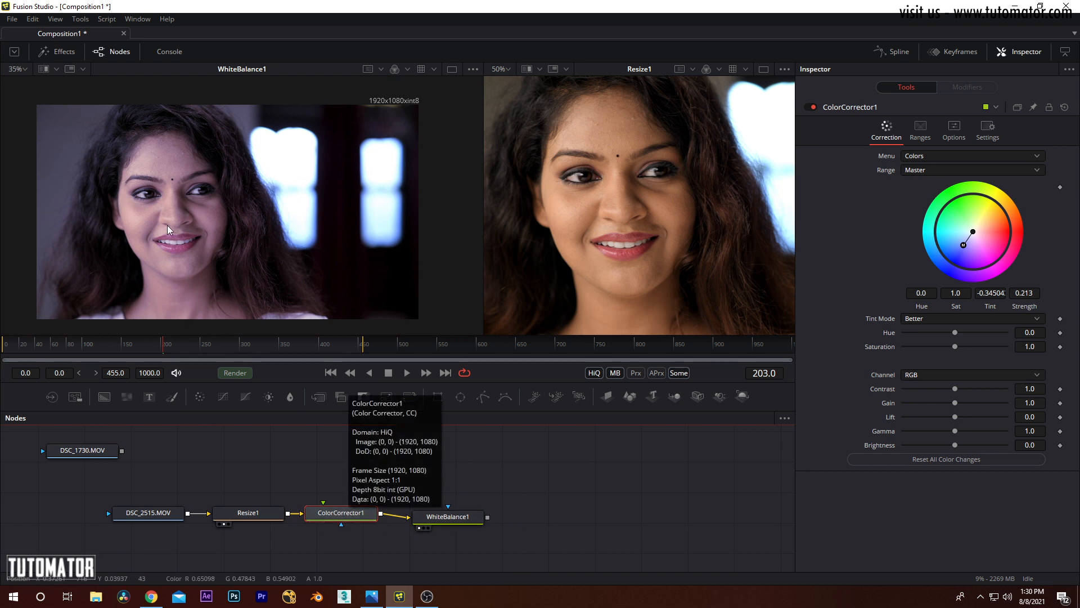
{"action": "left_click_drag", "start_coordinate": [963, 244], "coordinate": [981, 225]}
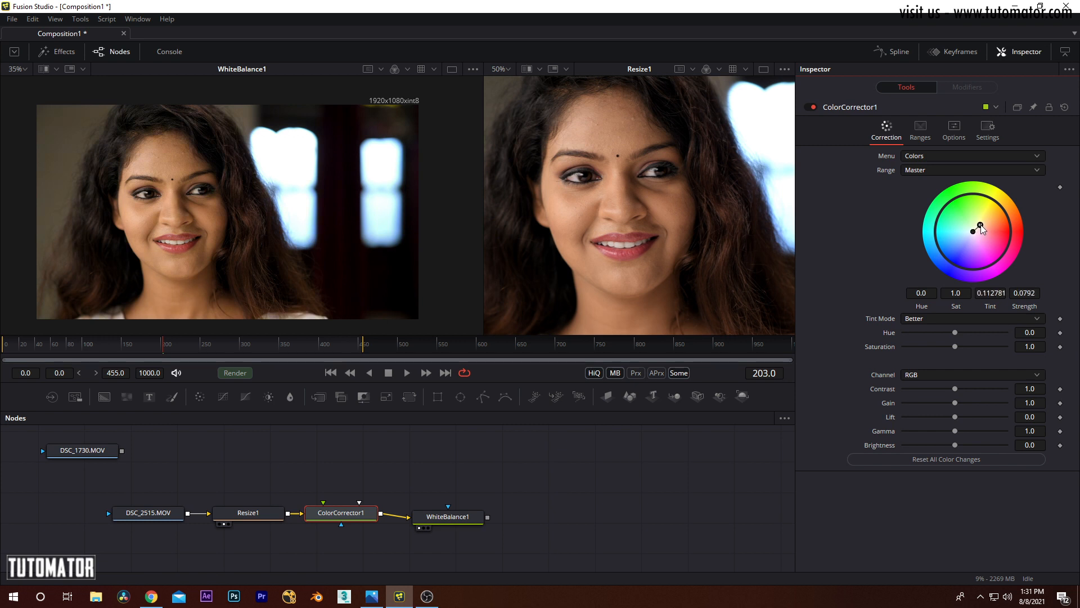
{"action": "left_click_drag", "start_coordinate": [980, 225], "coordinate": [978, 224]}
Step: Nudge WhiteBalance1 into place and give the footage a bluish cast with ColorCorrector1's Master color wheel
{"action": "left_click_drag", "start_coordinate": [445, 522], "coordinate": [440, 521]}
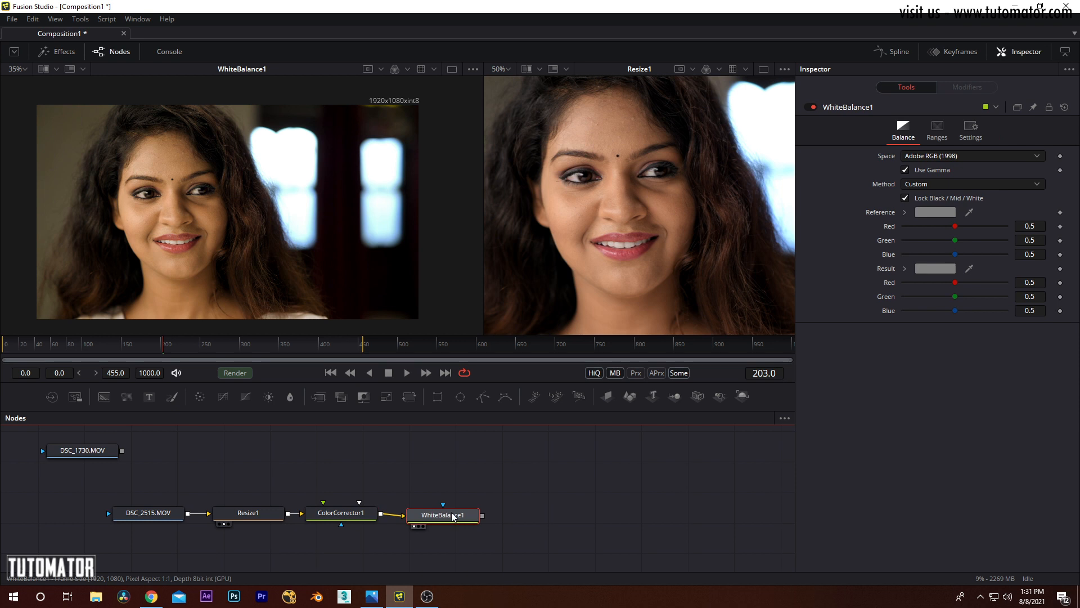
{"action": "left_click", "coordinate": [344, 516]}
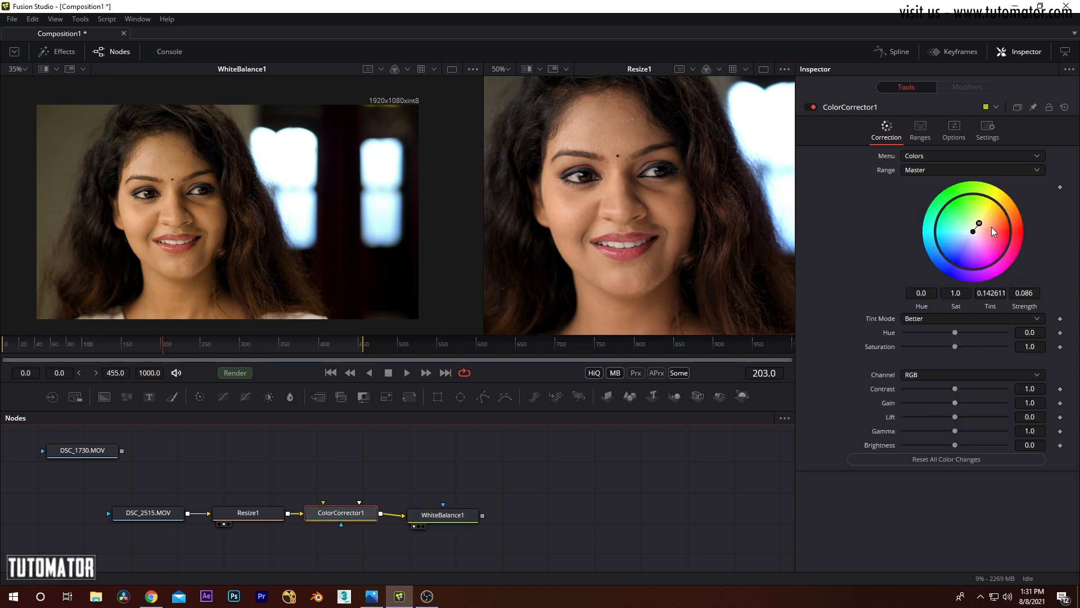
{"action": "left_click_drag", "start_coordinate": [979, 224], "coordinate": [965, 242]}
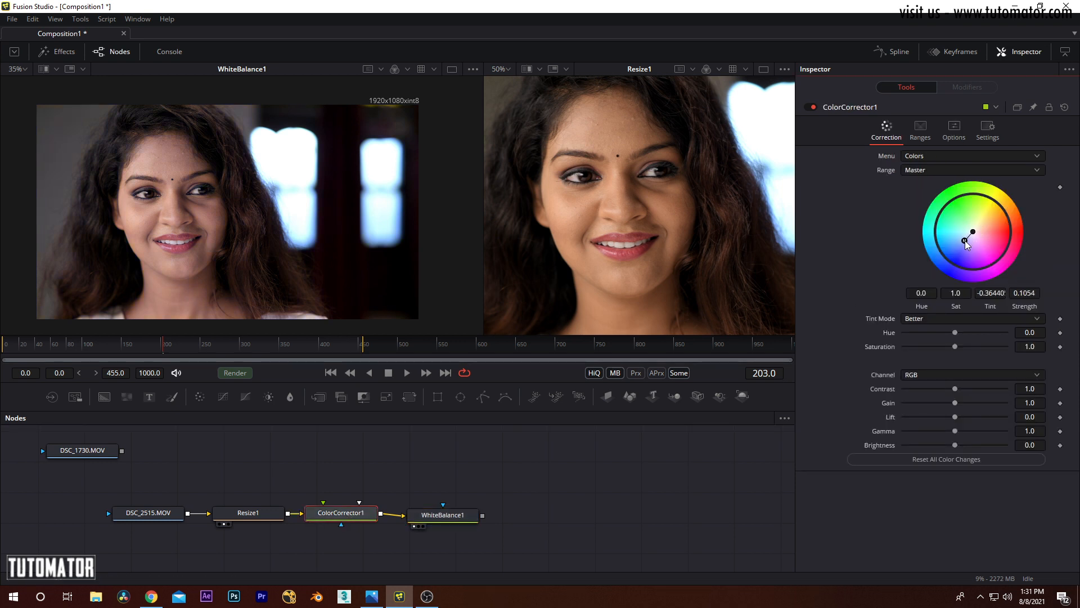
Step: Set the color Space of WhiteBalance1 to sRGB
{"action": "left_click", "coordinate": [445, 516]}
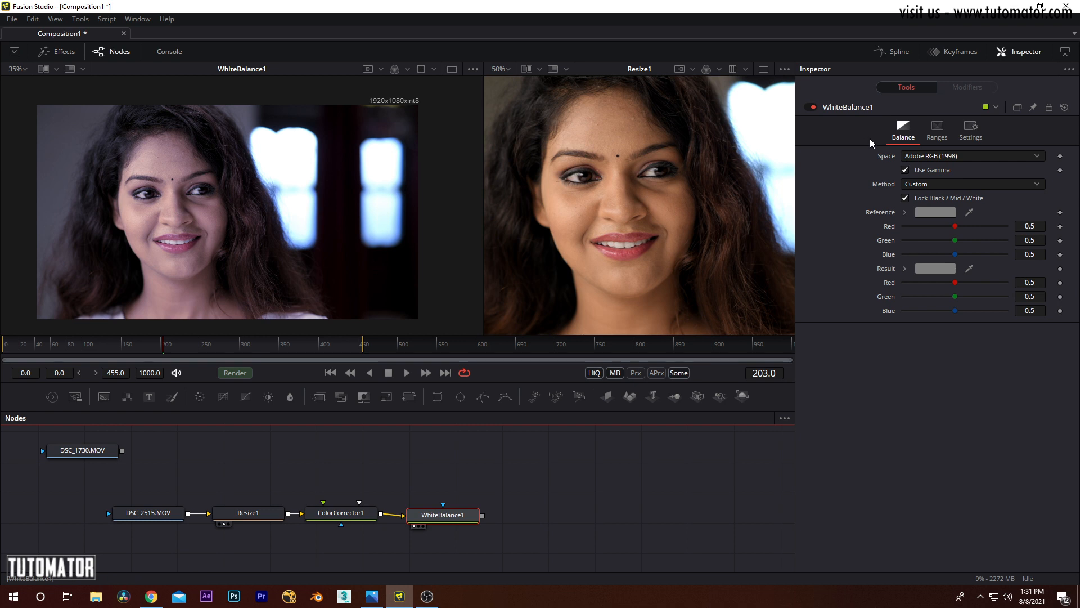
{"action": "left_click", "coordinate": [960, 157]}
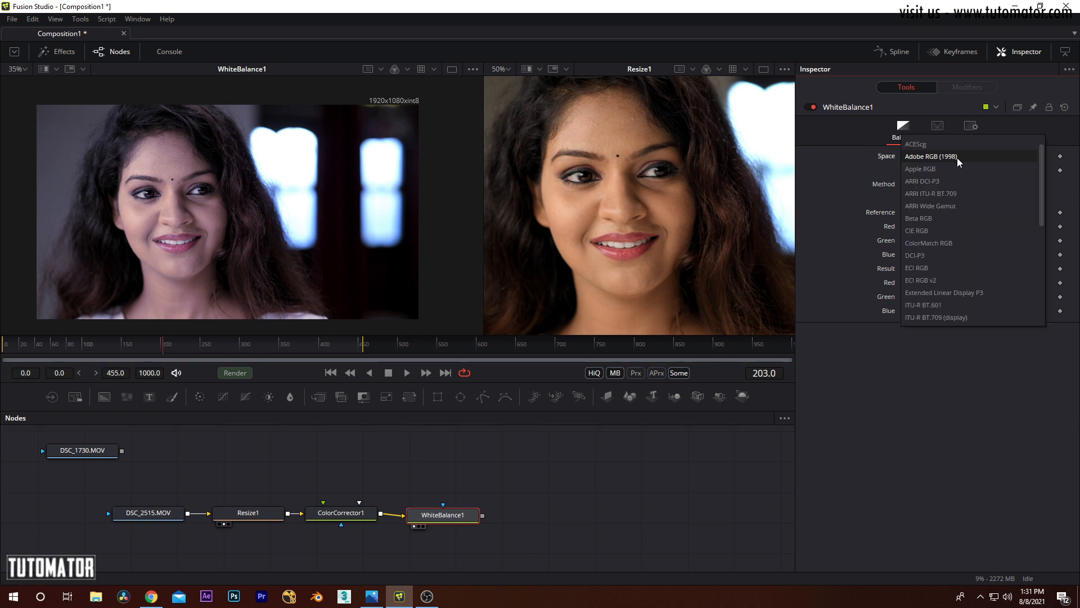
{"action": "scroll", "coordinate": [952, 250], "scroll_direction": "down", "scroll_amount": 7}
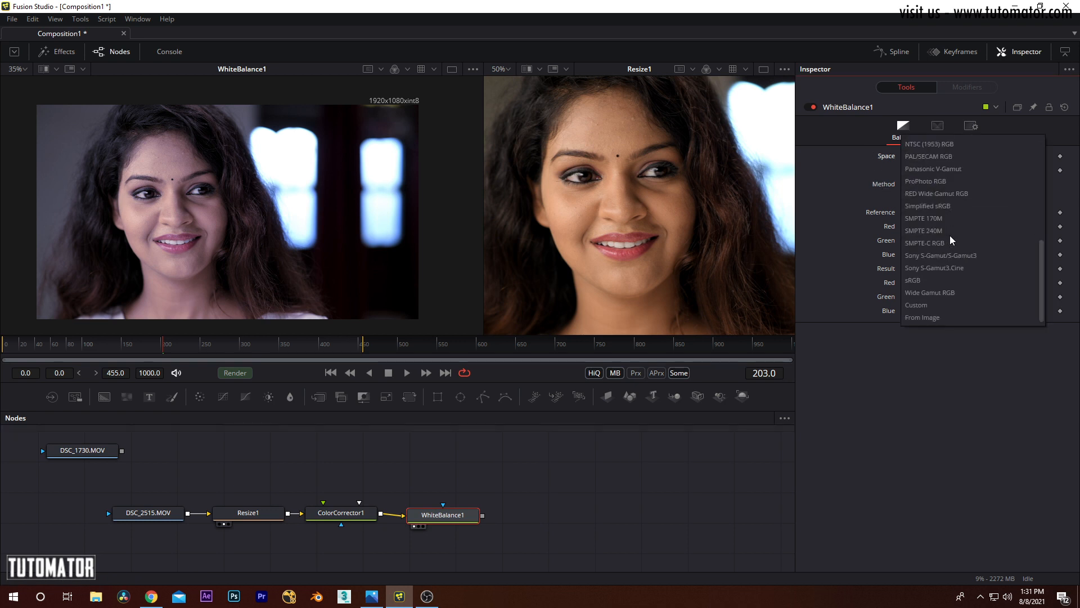
{"action": "left_click", "coordinate": [922, 281]}
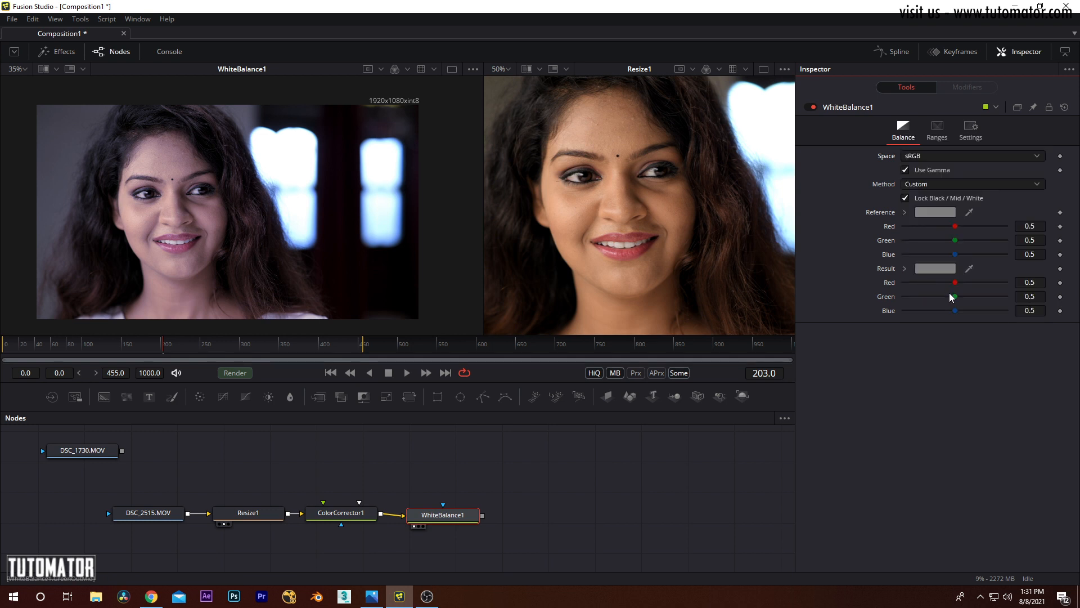
Step: Review the color spaces available for WhiteBalance1, from ACES to From Image, and keep sRGB selected
{"action": "left_click", "coordinate": [957, 156]}
{"action": "scroll", "coordinate": [999, 141], "scroll_direction": "up", "scroll_amount": 5}
{"action": "scroll", "coordinate": [981, 136], "scroll_direction": "up", "scroll_amount": 1}
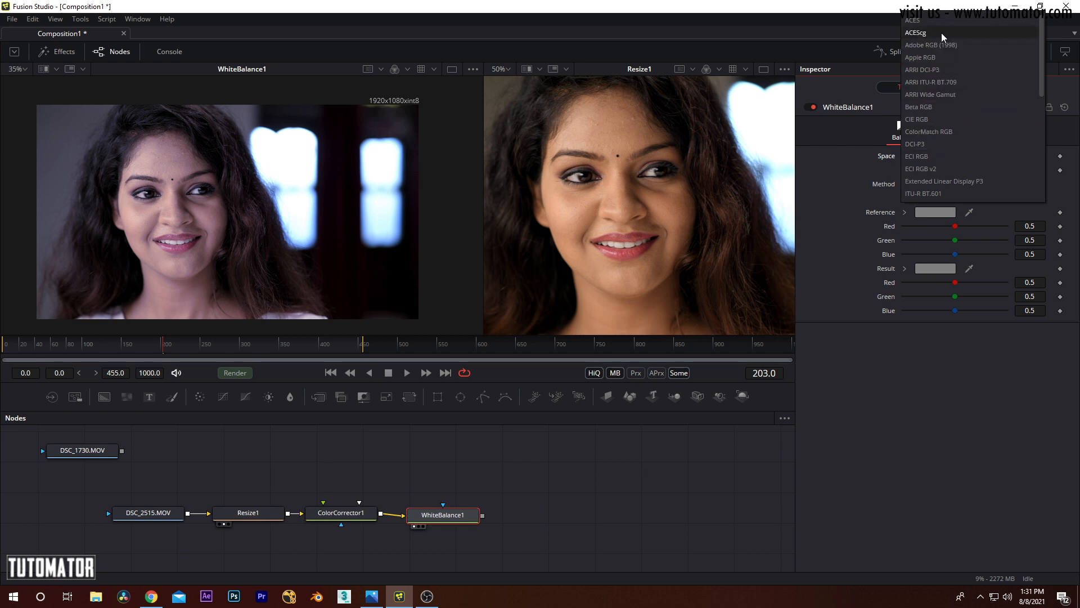
{"action": "scroll", "coordinate": [943, 106], "scroll_direction": "down", "scroll_amount": 6}
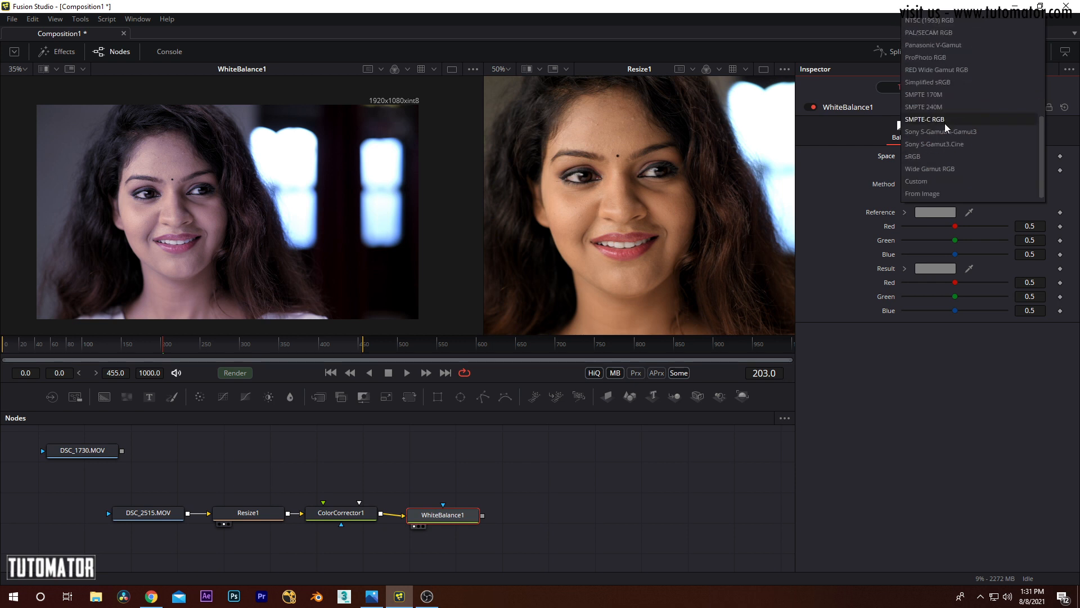
{"action": "left_click", "coordinate": [932, 156]}
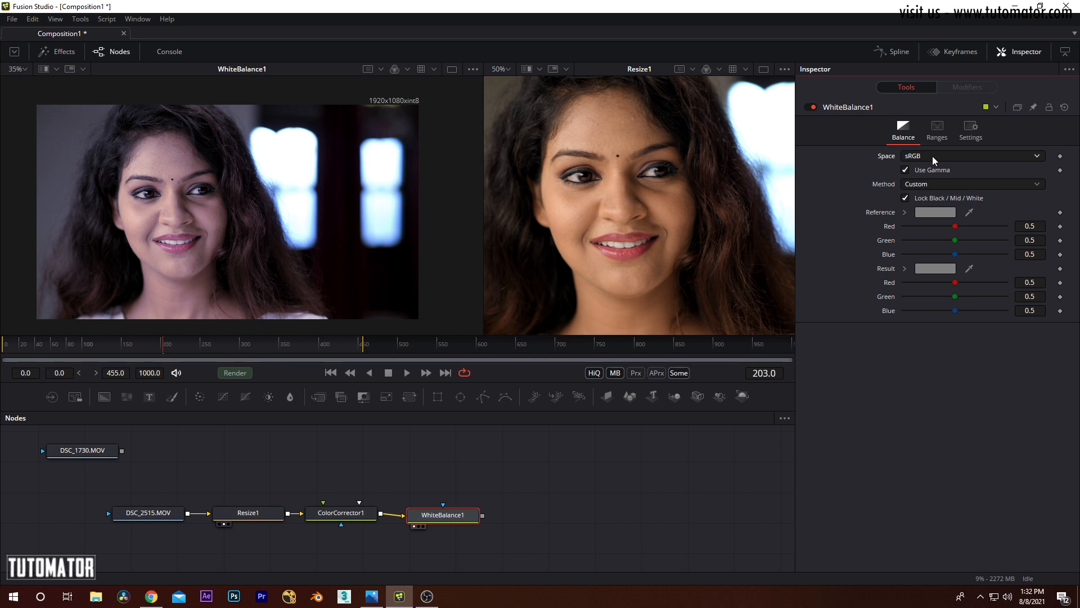
{"action": "left_click", "coordinate": [932, 156]}
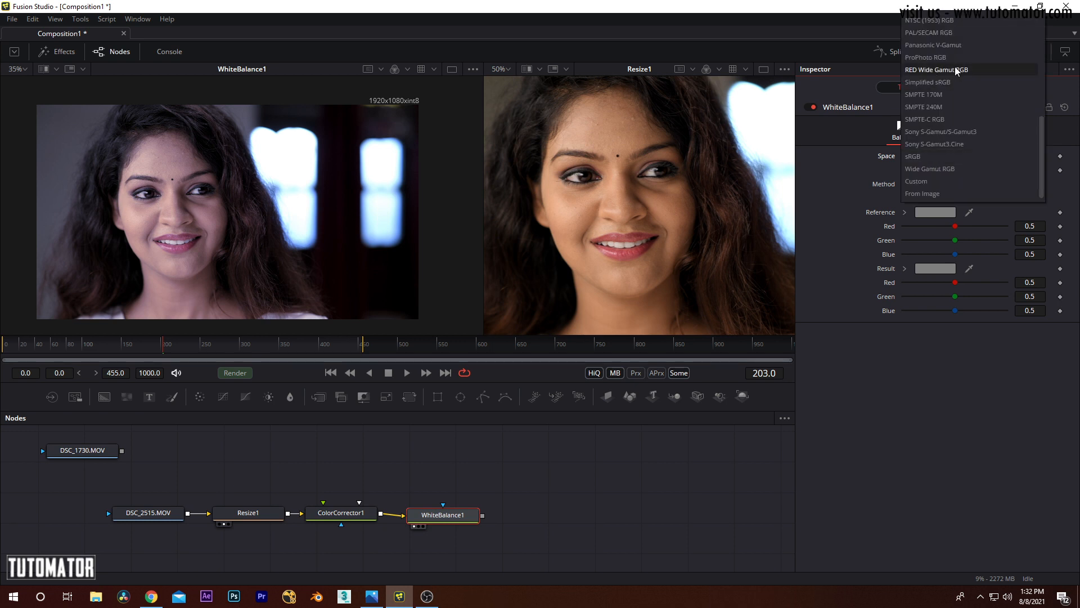
{"action": "scroll", "coordinate": [956, 69], "scroll_direction": "up", "scroll_amount": 6}
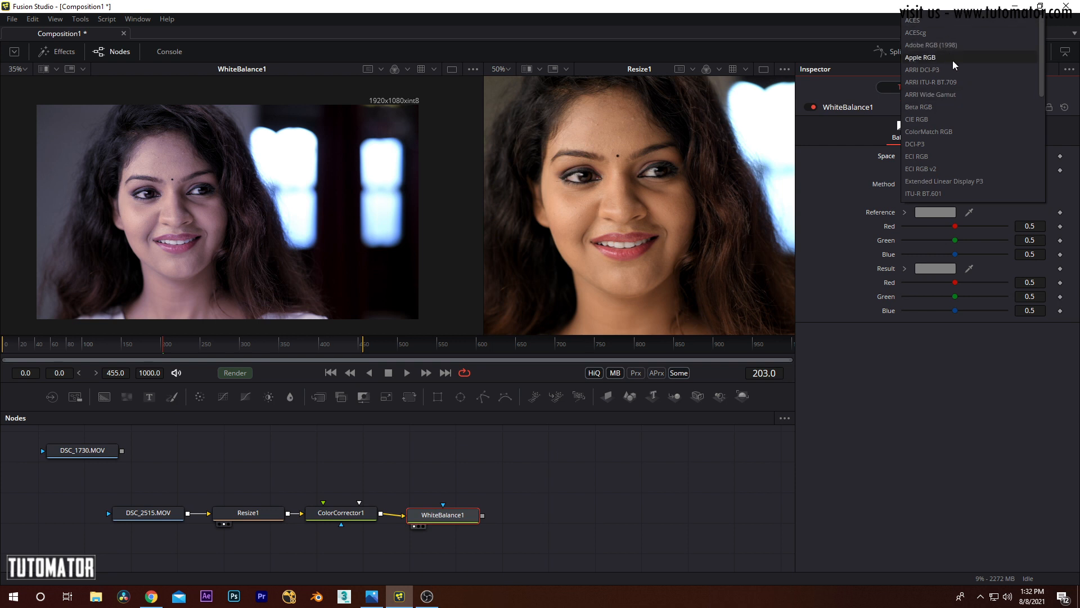
{"action": "scroll", "coordinate": [936, 125], "scroll_direction": "down", "scroll_amount": 6}
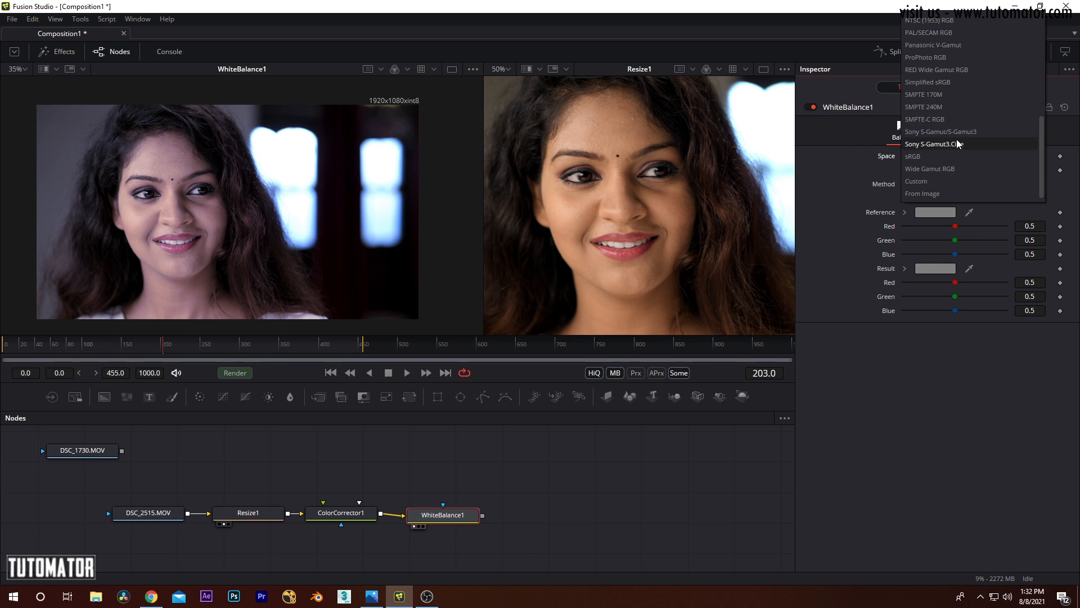
{"action": "left_click", "coordinate": [923, 157]}
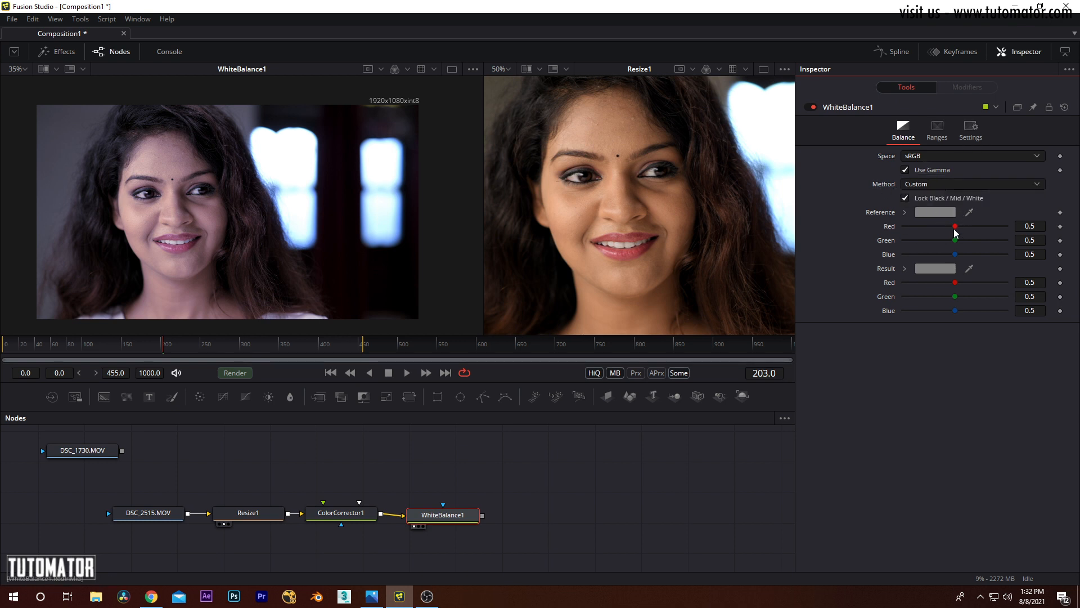
Step: Set WhiteBalance1's Reference color to Red 0.747, Green 0.758 and Blue 0.39
{"action": "left_click_drag", "start_coordinate": [954, 226], "coordinate": [948, 256]}
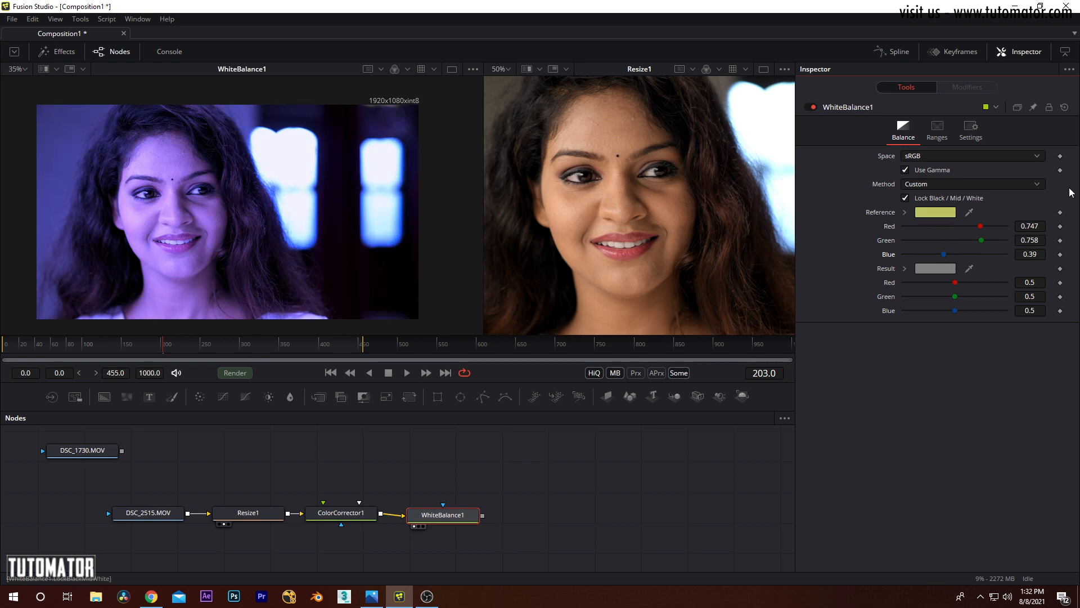
Step: Reset WhiteBalance1 to its default settings and set its color Space to sRGB
{"action": "left_click", "coordinate": [1064, 108]}
{"action": "left_click", "coordinate": [967, 156]}
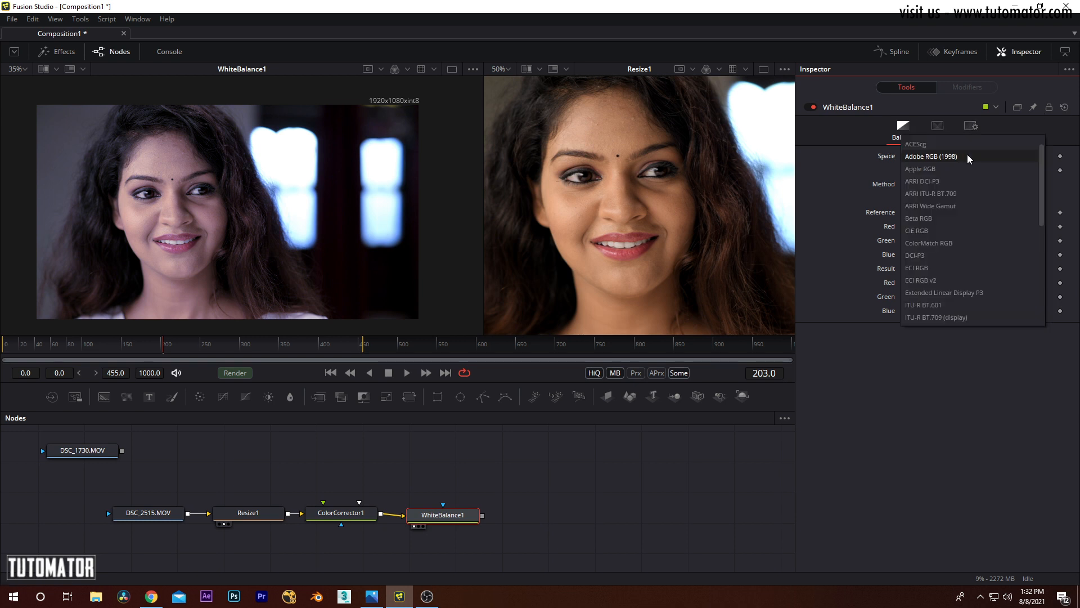
{"action": "scroll", "coordinate": [943, 236], "scroll_direction": "down", "scroll_amount": 1}
{"action": "scroll", "coordinate": [934, 292], "scroll_direction": "down", "scroll_amount": 2}
{"action": "left_click", "coordinate": [931, 270]}
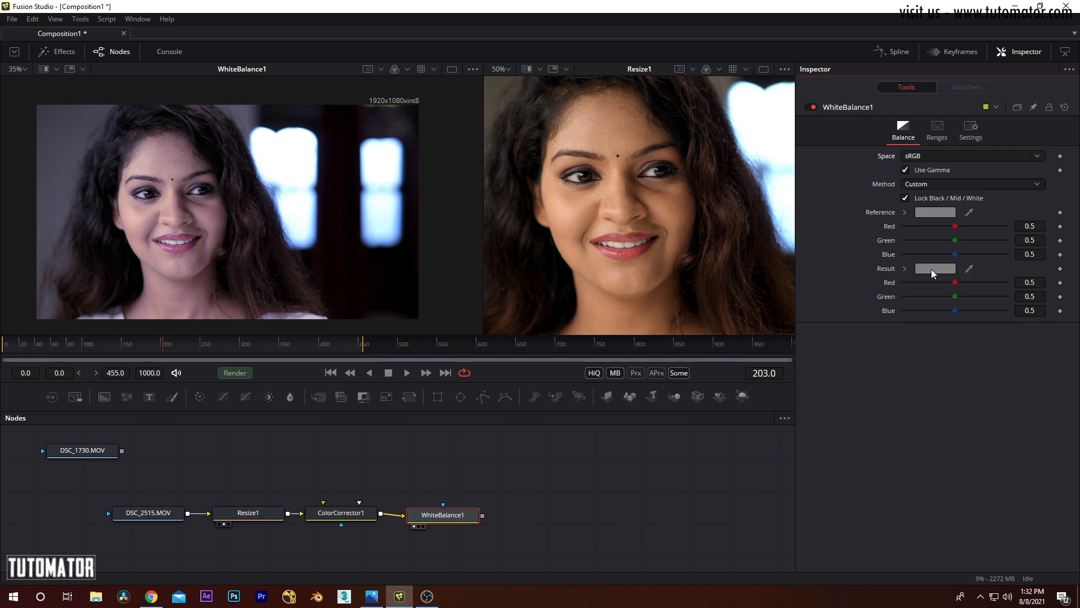
Step: Switch WhiteBalance1's Method to Temperature and try shifting the Mid Temperature Reference and Result
{"action": "left_click", "coordinate": [933, 185]}
{"action": "left_click", "coordinate": [934, 197]}
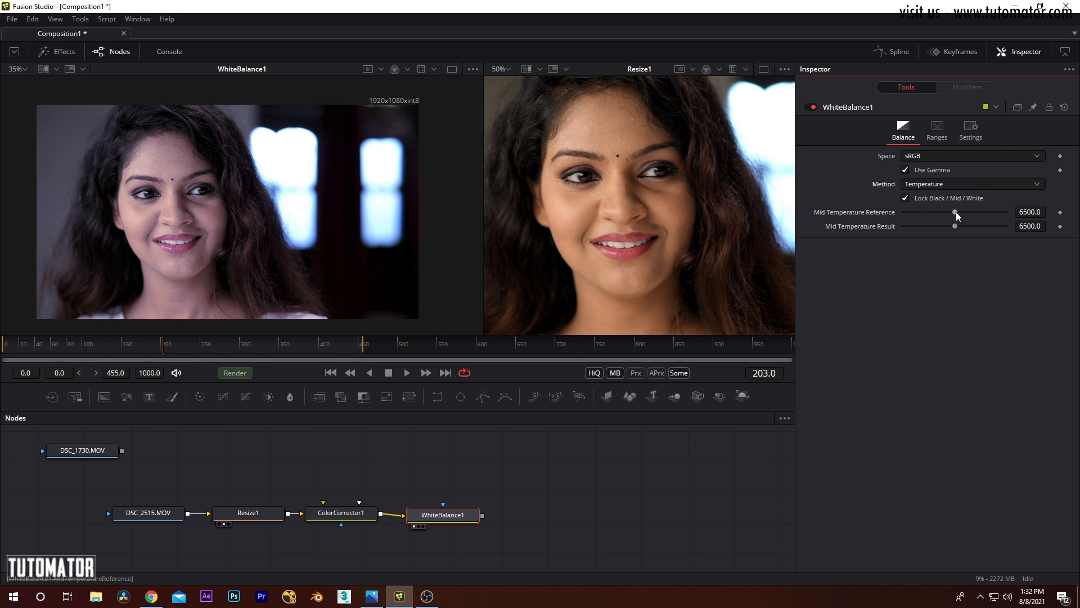
{"action": "mouse_move", "coordinate": [953, 211]}
{"action": "left_mouse_down"}
{"action": "mouse_move", "coordinate": [974, 211]}
{"action": "mouse_move", "coordinate": [963, 225]}
{"action": "mouse_move", "coordinate": [974, 225]}
{"action": "mouse_move", "coordinate": [939, 226]}
{"action": "mouse_move", "coordinate": [961, 227]}
{"action": "left_mouse_up"}
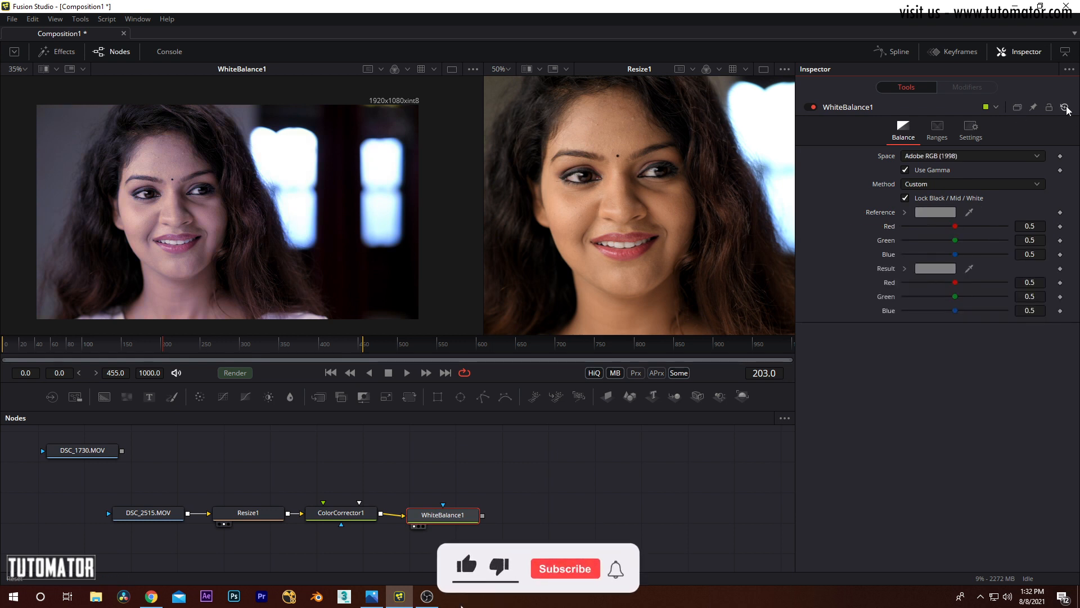
Step: Return WhiteBalance1 to its default settings with the Adobe RGB (1998) Space
{"action": "left_click", "coordinate": [971, 156]}
{"action": "scroll", "coordinate": [940, 237], "scroll_direction": "up", "scroll_amount": 5}
{"action": "left_click", "coordinate": [944, 221]}
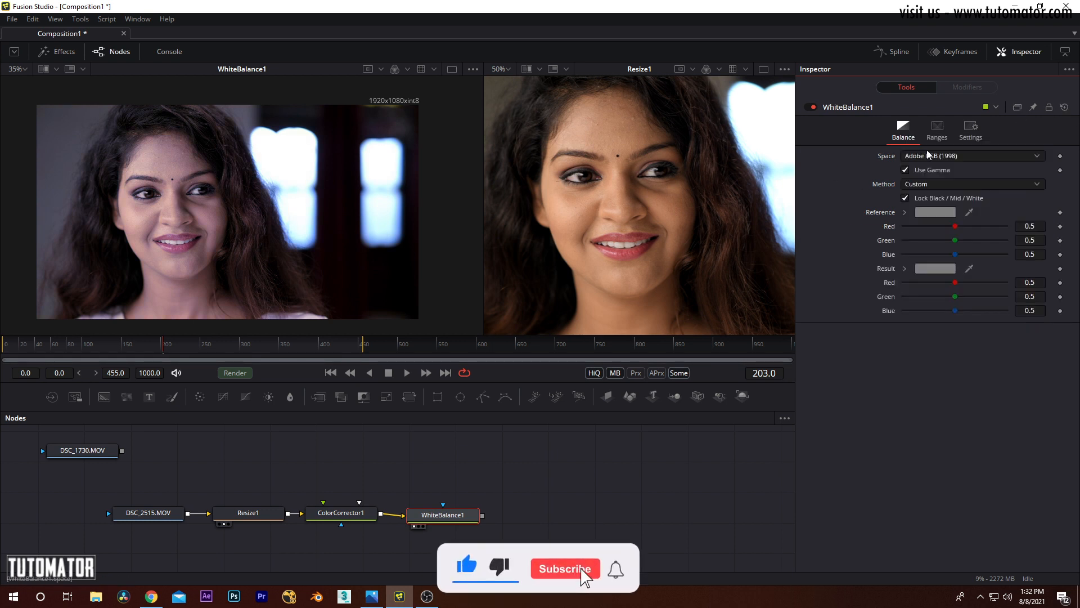
Step: Use the Temperature Method, unlock Black / Mid / White, and set the Temperature References to Black 12100, Mid 11120 and White 7880
{"action": "left_click", "coordinate": [933, 185]}
{"action": "left_click", "coordinate": [935, 198]}
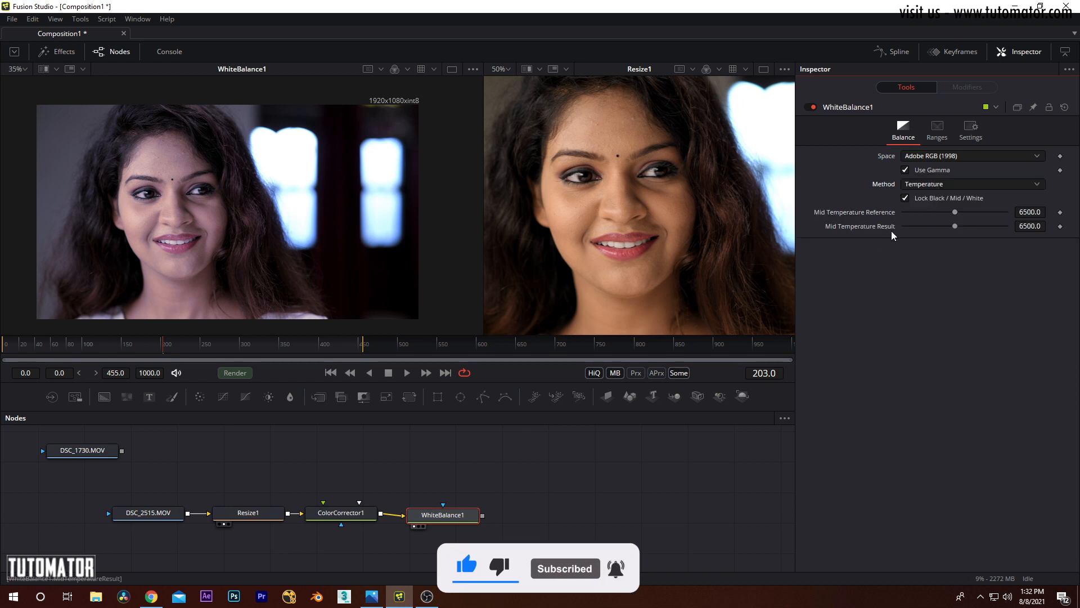
{"action": "left_click", "coordinate": [906, 198]}
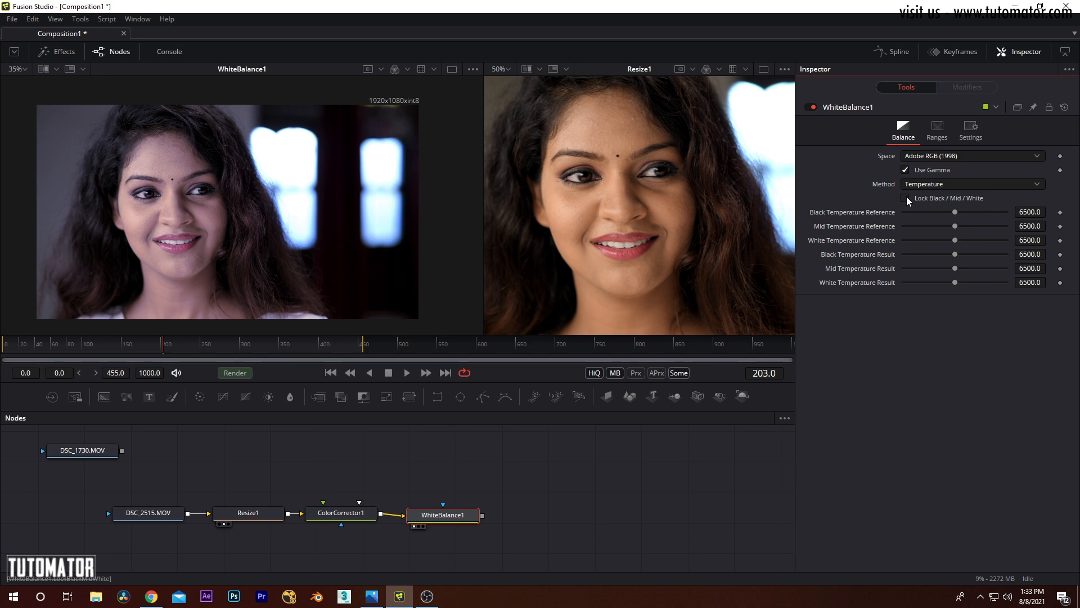
{"action": "left_click_drag", "start_coordinate": [954, 211], "coordinate": [962, 239]}
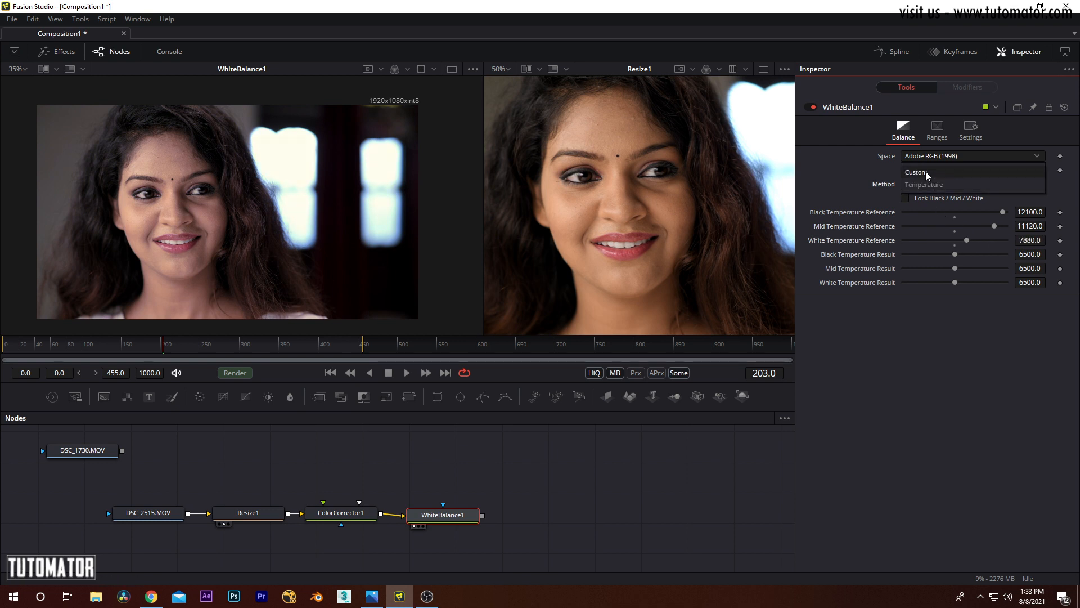
{"action": "left_click", "coordinate": [927, 173]}
{"action": "left_click", "coordinate": [929, 187]}
{"action": "left_click", "coordinate": [940, 197]}
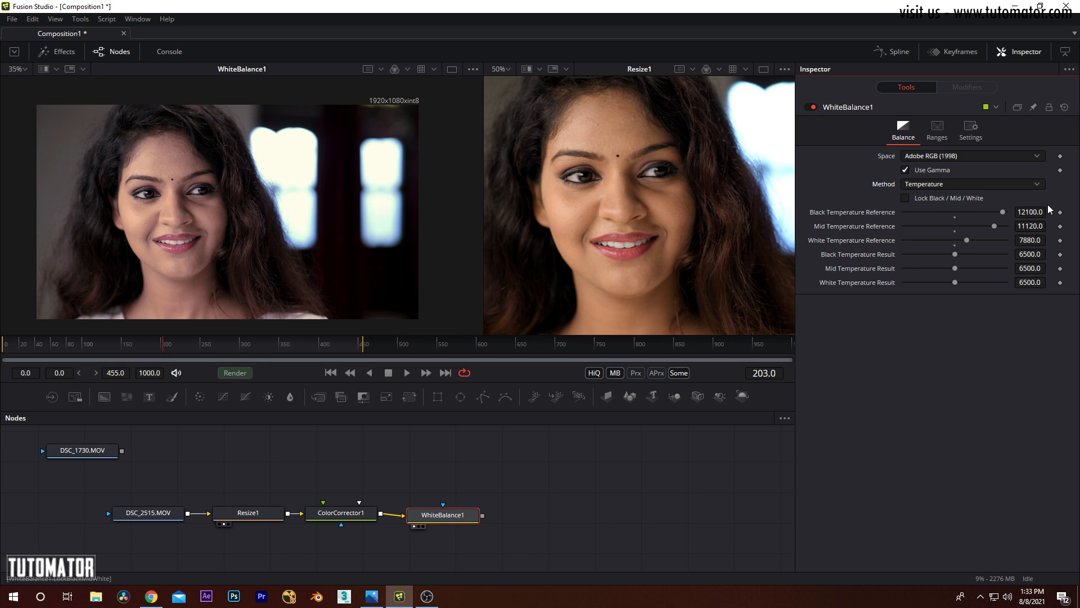
Step: Lock Black / Mid / White again, adjust the Mid Temperature Reference and set the Mid Temperature Result to 7880
{"action": "left_click", "coordinate": [928, 199]}
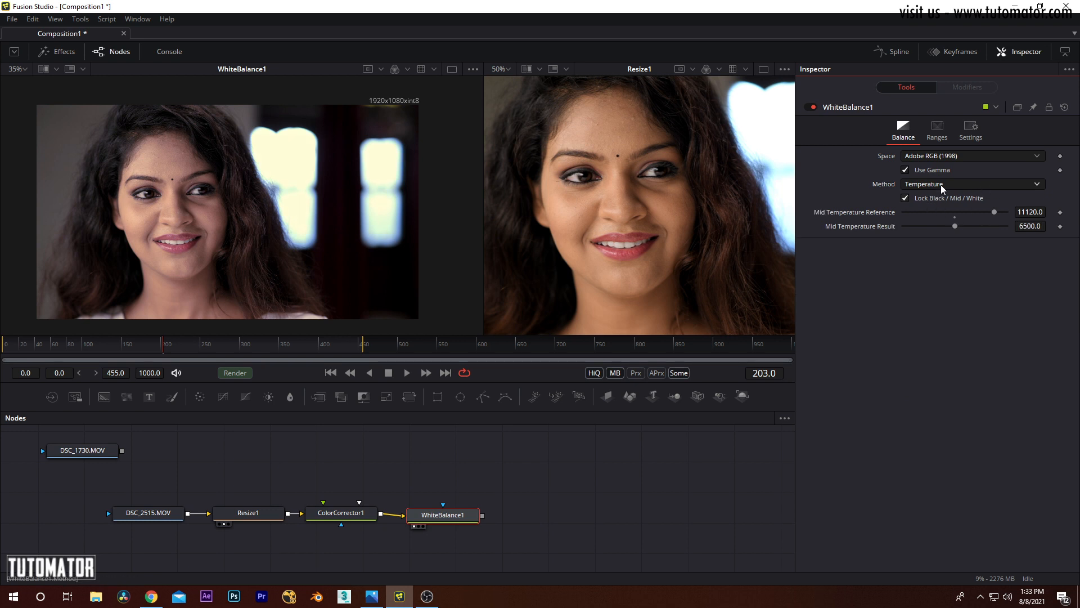
{"action": "left_click", "coordinate": [951, 211]}
{"action": "mouse_move", "coordinate": [954, 214]}
{"action": "left_mouse_down"}
{"action": "mouse_move", "coordinate": [909, 211]}
{"action": "mouse_move", "coordinate": [963, 215]}
{"action": "mouse_move", "coordinate": [966, 230]}
{"action": "left_mouse_up"}
Step: Shift ColorCorrector1's Master color wheel to a Tint of about -0.415 and a Strength of about 0.152
{"action": "left_click", "coordinate": [340, 513]}
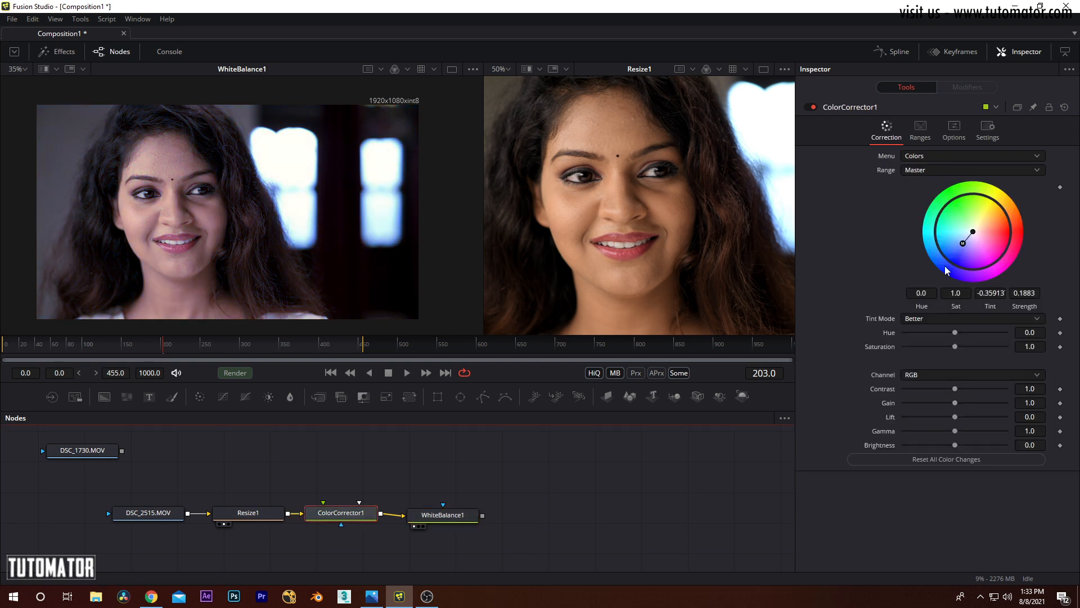
{"action": "left_click_drag", "start_coordinate": [963, 244], "coordinate": [962, 241]}
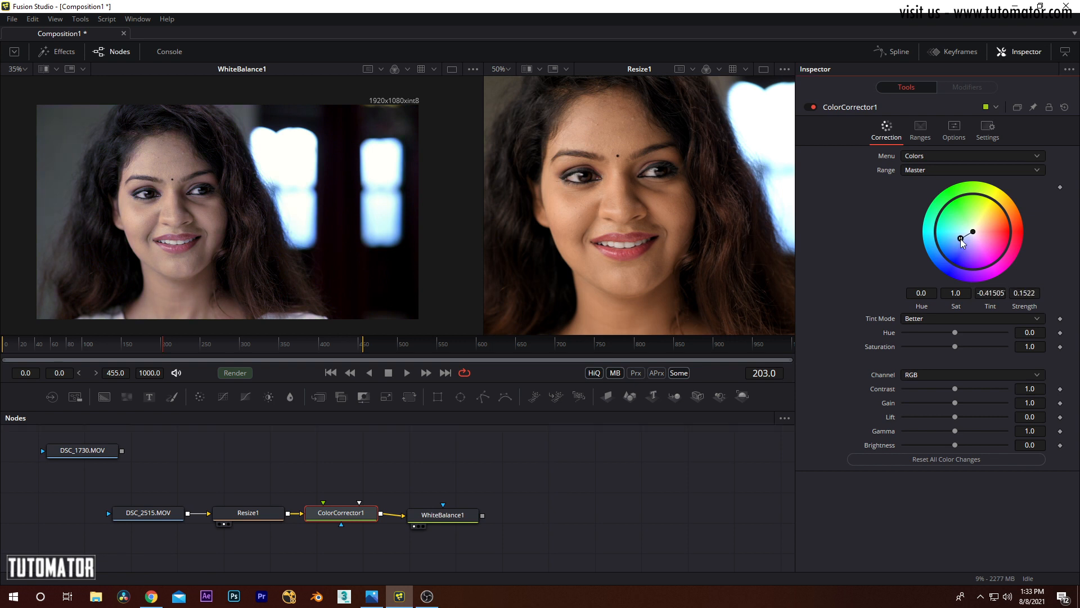
Step: Set WhiteBalance1's Mid Temperature Reference to 10390 and compare the balanced image with the original Resize1 image
{"action": "left_click", "coordinate": [456, 514]}
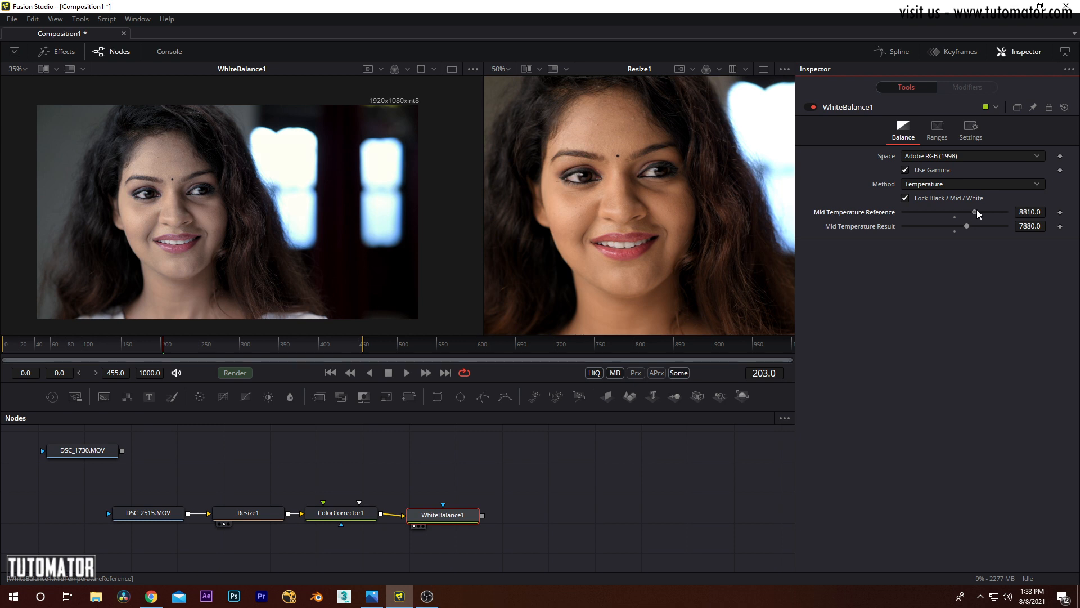
{"action": "mouse_move", "coordinate": [976, 212]}
{"action": "left_mouse_down"}
{"action": "mouse_move", "coordinate": [1001, 212]}
{"action": "mouse_move", "coordinate": [988, 211]}
{"action": "left_mouse_up"}
{"action": "scroll", "coordinate": [254, 205], "scroll_direction": "down", "scroll_amount": 2}
{"action": "scroll", "coordinate": [273, 210], "scroll_direction": "up", "scroll_amount": 3}
{"action": "left_click_drag", "start_coordinate": [265, 214], "coordinate": [330, 218]}
{"action": "scroll", "coordinate": [330, 218], "scroll_direction": "down", "scroll_amount": 1}
{"action": "left_click_drag", "start_coordinate": [615, 163], "coordinate": [639, 181]}
{"action": "scroll", "coordinate": [640, 181], "scroll_direction": "down", "scroll_amount": 1}
{"action": "scroll", "coordinate": [639, 183], "scroll_direction": "up", "scroll_amount": 1}
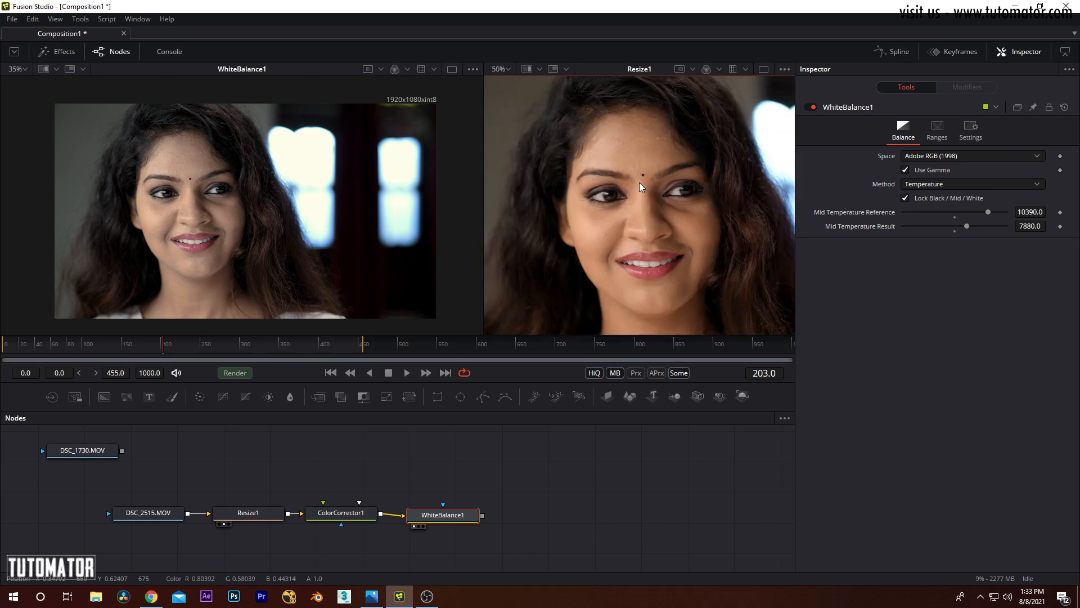
Step: Switch WhiteBalance1's Method to Custom and sample the Reference color from the bright window in the WhiteBalance1 image
{"action": "left_click", "coordinate": [943, 184]}
{"action": "left_click", "coordinate": [930, 171]}
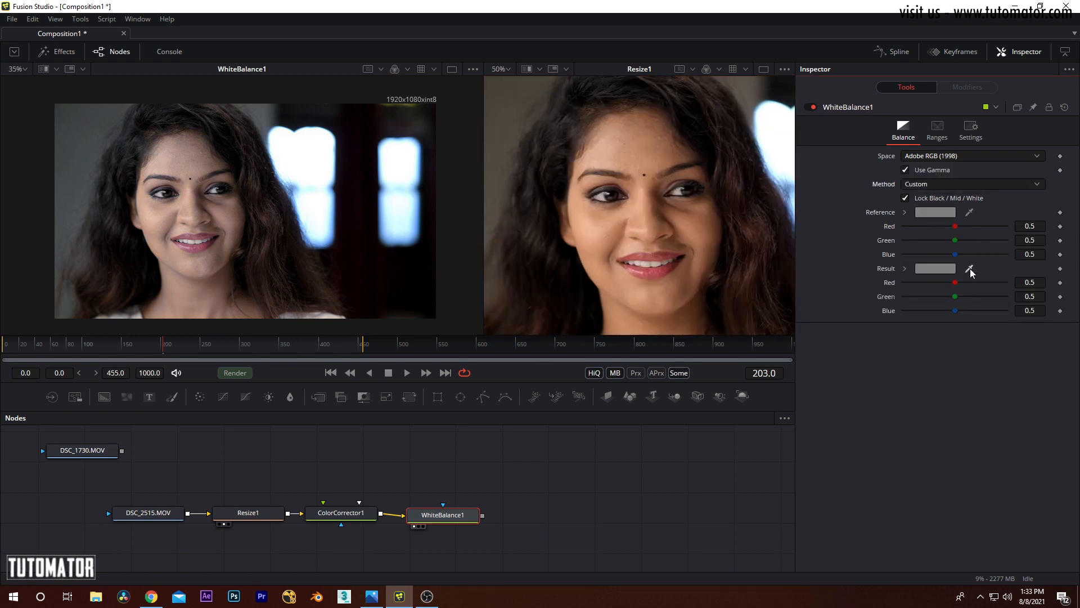
{"action": "left_click_drag", "start_coordinate": [970, 268], "coordinate": [615, 231]}
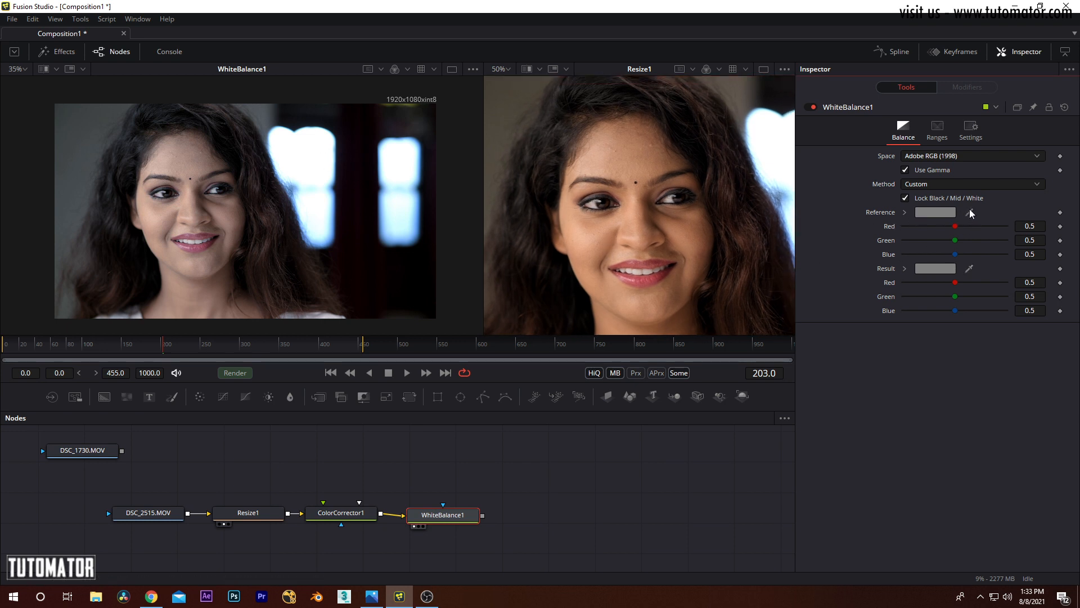
{"action": "left_click_drag", "start_coordinate": [821, 265], "coordinate": [315, 153]}
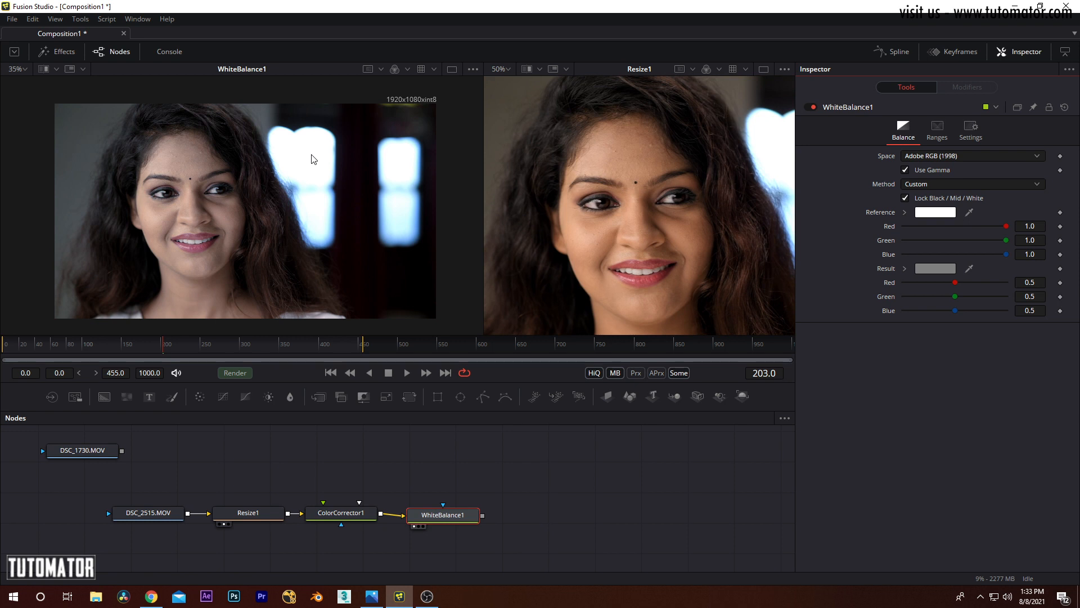
Step: Sample WhiteBalance1's Result color from the same bright window in the Resize1 image and compare both images
{"action": "left_click_drag", "start_coordinate": [408, 201], "coordinate": [382, 203]}
{"action": "left_click_drag", "start_coordinate": [689, 205], "coordinate": [523, 226]}
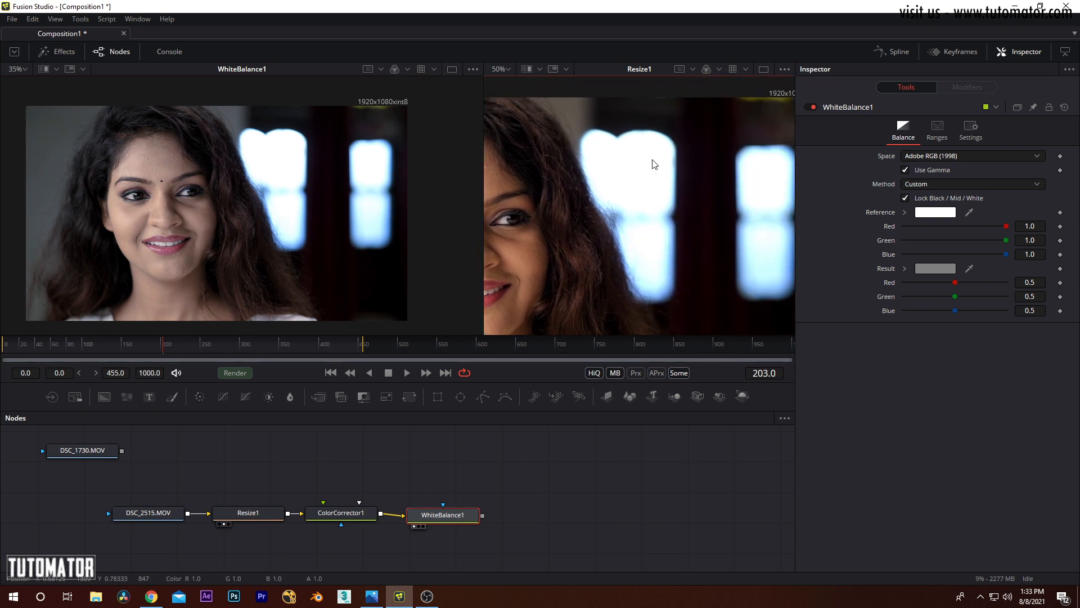
{"action": "left_click_drag", "start_coordinate": [968, 268], "coordinate": [634, 176]}
{"action": "scroll", "coordinate": [281, 237], "scroll_direction": "up", "scroll_amount": 2}
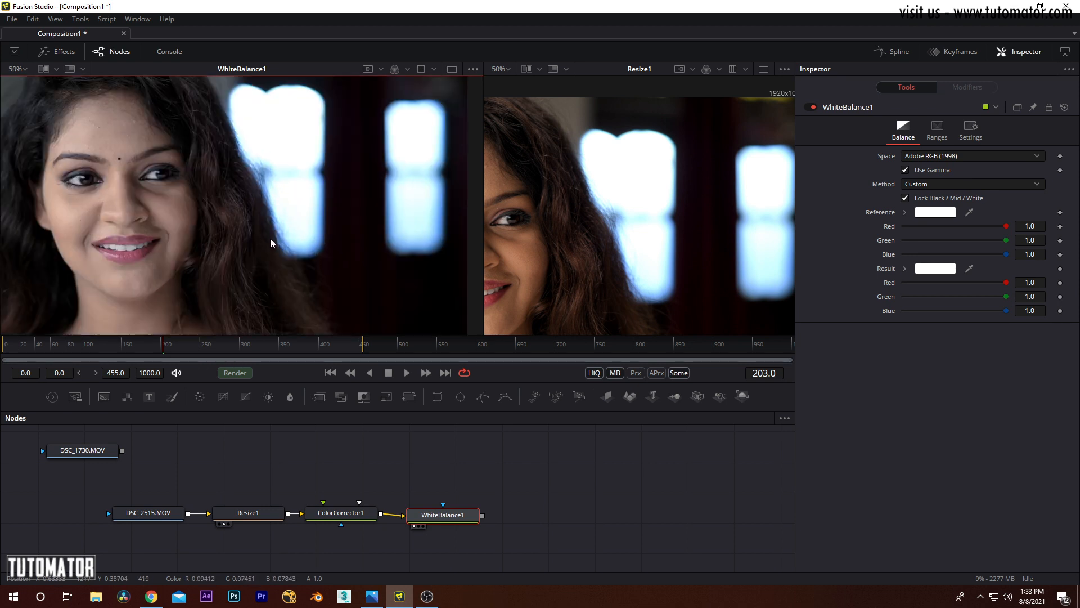
{"action": "scroll", "coordinate": [647, 227], "scroll_direction": "down", "scroll_amount": 2}
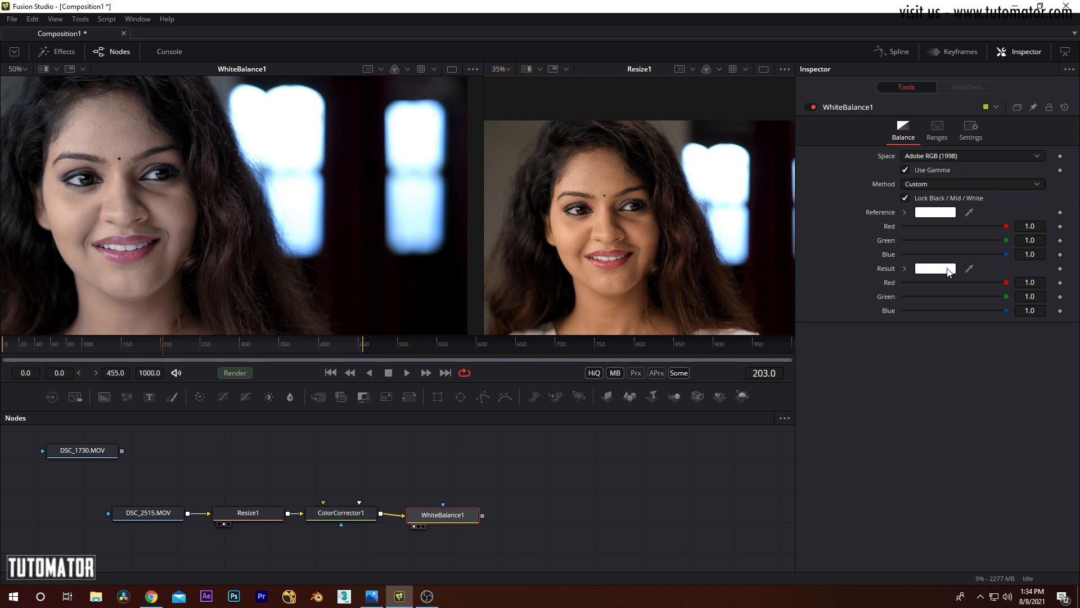
Step: Delete the ColorCorrector1 and WhiteBalance1 nodes, leaving Resize1 shown in both viewers
{"action": "left_click", "coordinate": [504, 467]}
{"action": "left_click_drag", "start_coordinate": [522, 452], "coordinate": [405, 537]}
{"action": "key", "text": "Delete"}
{"action": "key", "text": "Delete"}
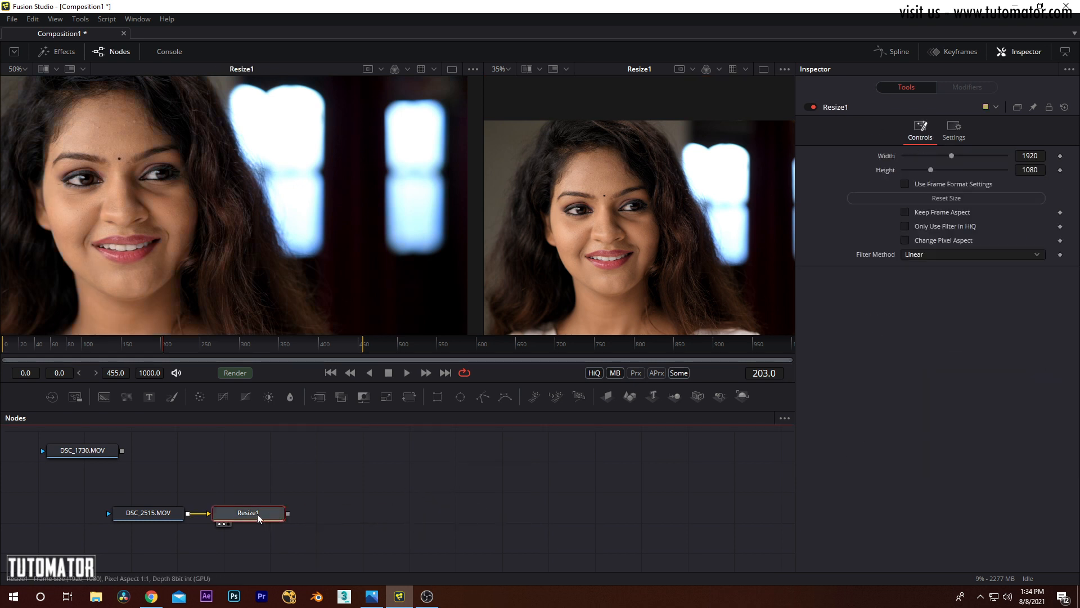
{"action": "left_click", "coordinate": [80, 18]}
{"action": "mouse_move", "coordinate": [115, 62]}
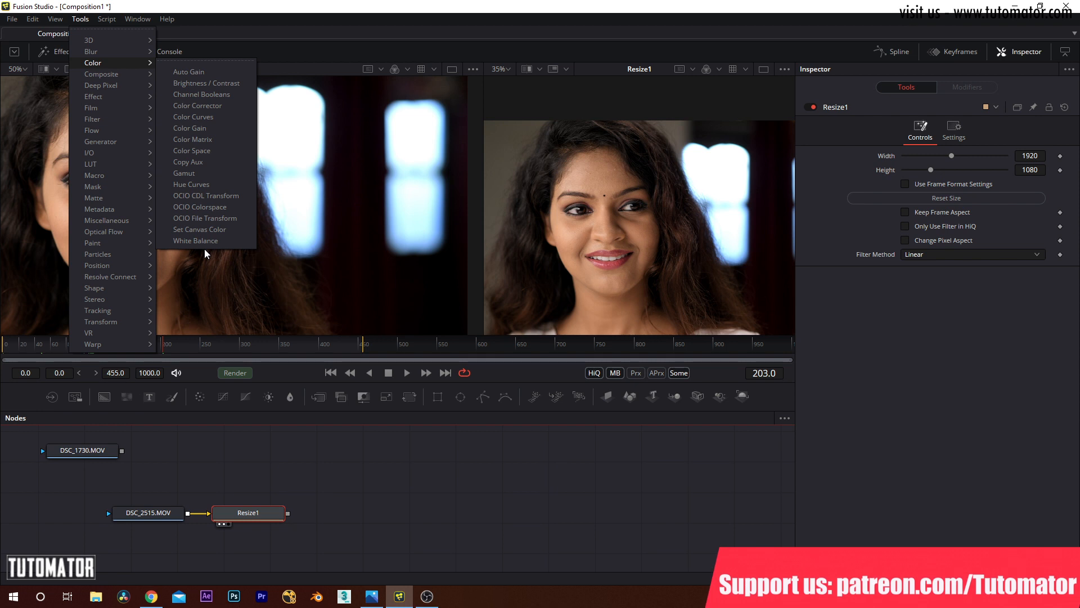
{"action": "left_click", "coordinate": [479, 441]}
{"action": "left_click_drag", "start_coordinate": [295, 328], "coordinate": [338, 200]}
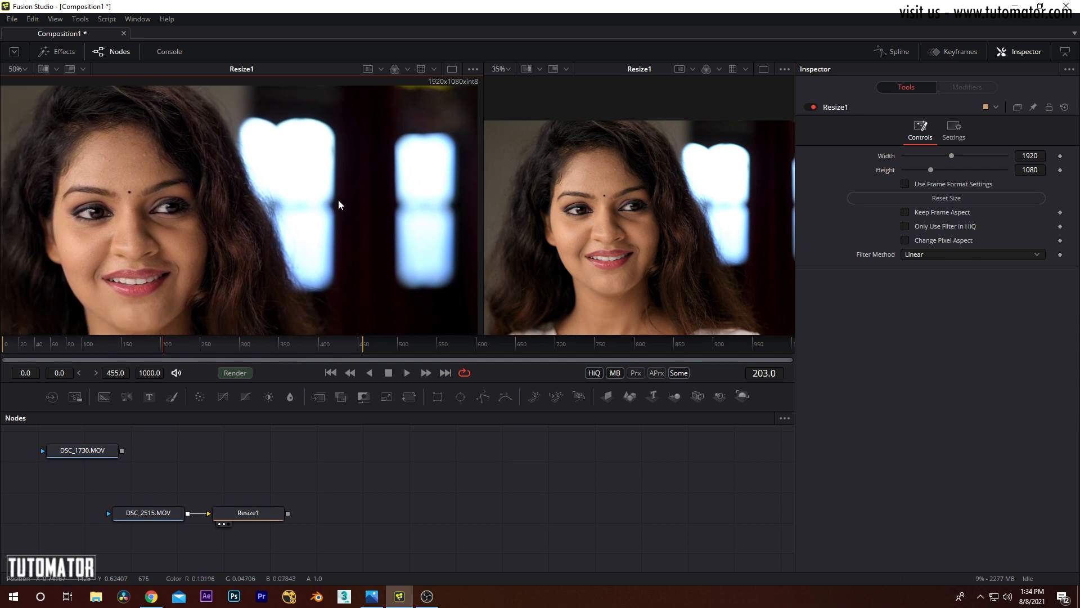